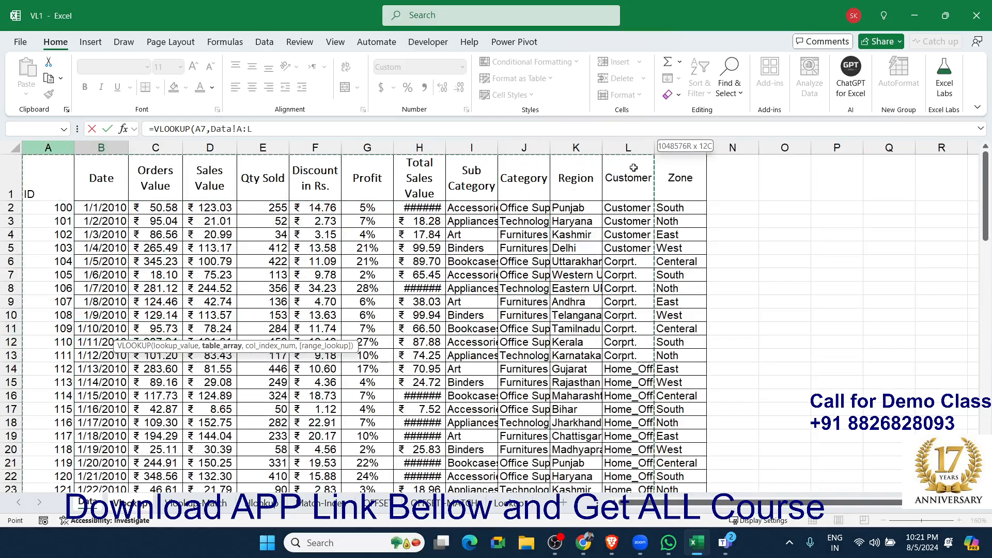
Complete the formula in B7 as =VLOOKUP(A7,Data!A:M,{2,3,4,5,6,7,8,9,10,11,12,13},0).
{"action": "type", "text": ","}
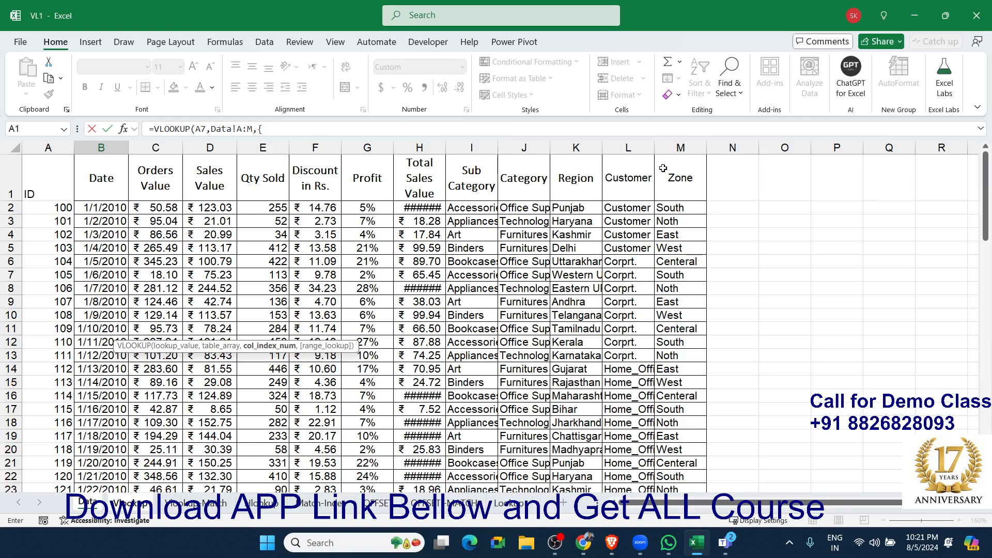
{"action": "type", "text": "{2,3,4,5,6,7,8,9,10,11,12,13},0"}
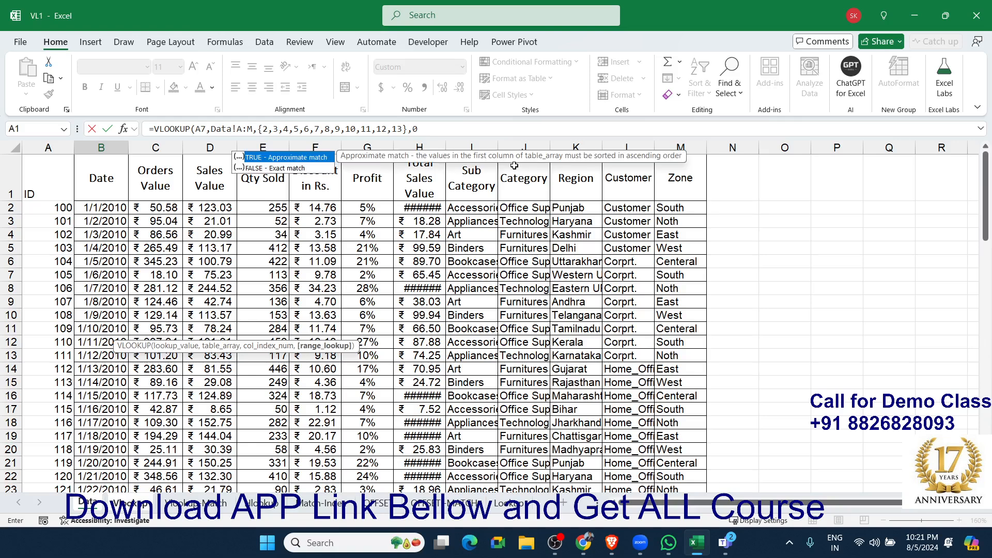
{"action": "type", "text": ")"}
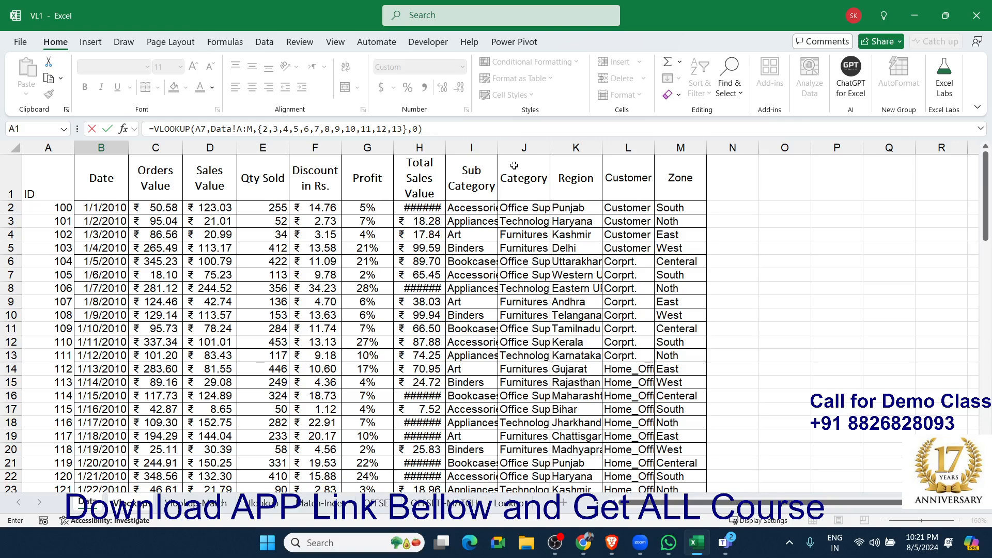
{"action": "key", "text": "Return"}
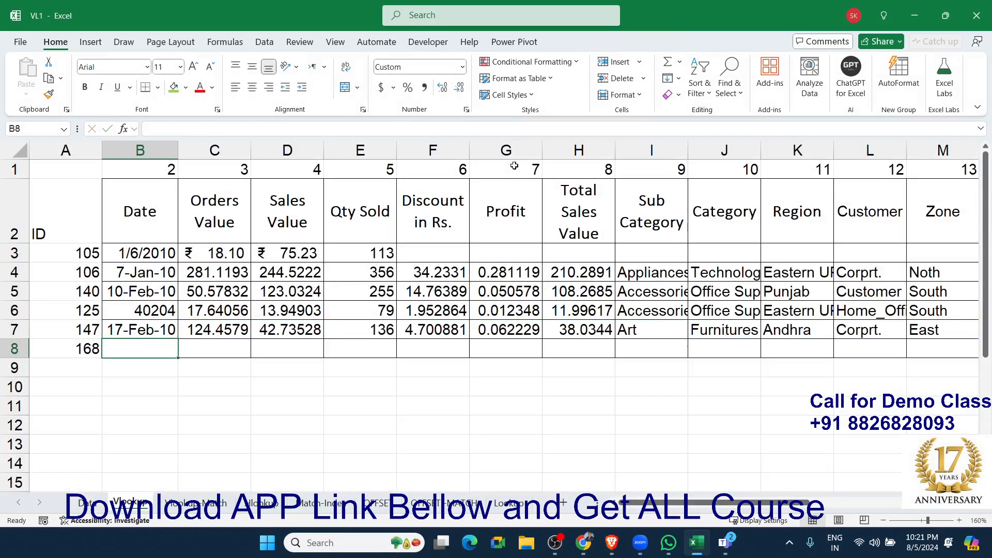
Examine the VLOOKUP results returned across row 7 and the formula behind them.
{"action": "key", "text": "Up"}
{"action": "key", "text": "Right"}
{"action": "key", "text": "Right"}
{"action": "key", "text": "Right"}
{"action": "key", "text": "Right"}
{"action": "key", "text": "Right"}
{"action": "key", "text": "Right"}
{"action": "key", "text": "Right"}
{"action": "key", "text": "Right"}
{"action": "key", "text": "Right"}
{"action": "key", "text": "Right"}
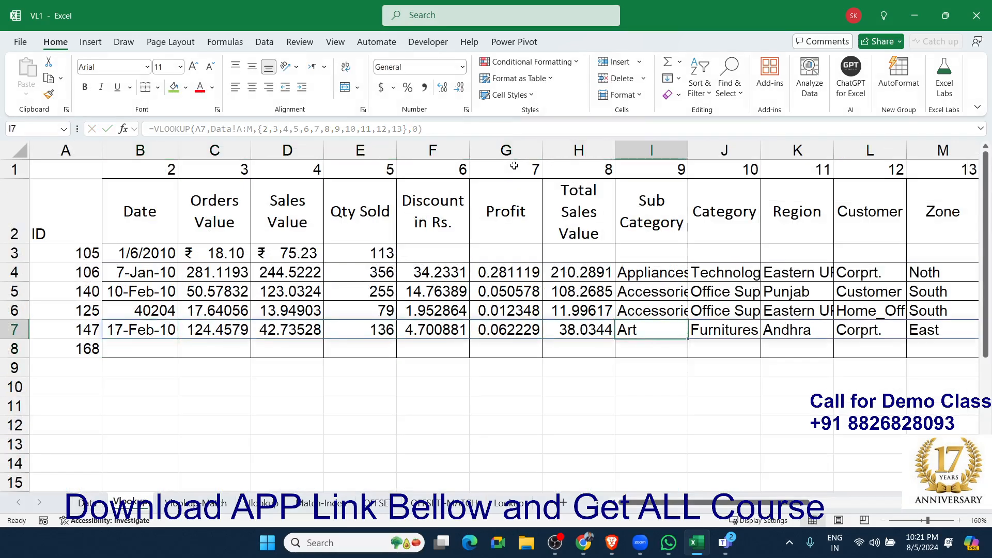
{"action": "key", "text": "Left"}
{"action": "key", "text": "Left"}
{"action": "key", "text": "Left"}
{"action": "key", "text": "Left"}
{"action": "key", "text": "Left"}
{"action": "key", "text": "Left"}
{"action": "key", "text": "Left"}
{"action": "key", "text": "Left"}
{"action": "key", "text": "Left"}
{"action": "key", "text": "Left"}
{"action": "key", "text": "Left"}
{"action": "key", "text": "Left"}
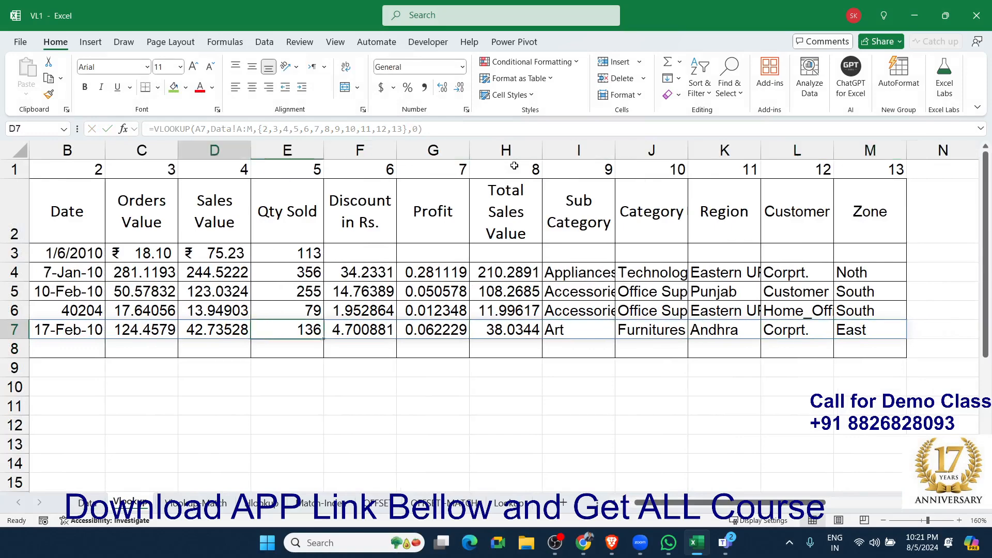
Enter the numbers 1, 2, 3 and 4 in cells B12 to E12.
{"action": "key", "text": "Down"}
{"action": "key", "text": "Down"}
{"action": "key", "text": "Down"}
{"action": "key", "text": "Down"}
{"action": "key", "text": "Right"}
{"action": "key", "text": "Down"}
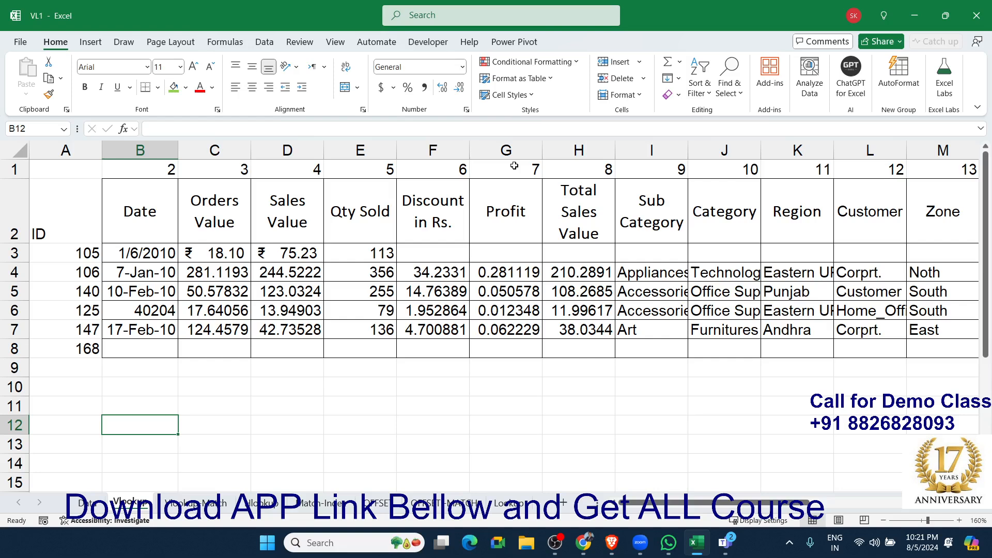
{"action": "type", "text": "1"}
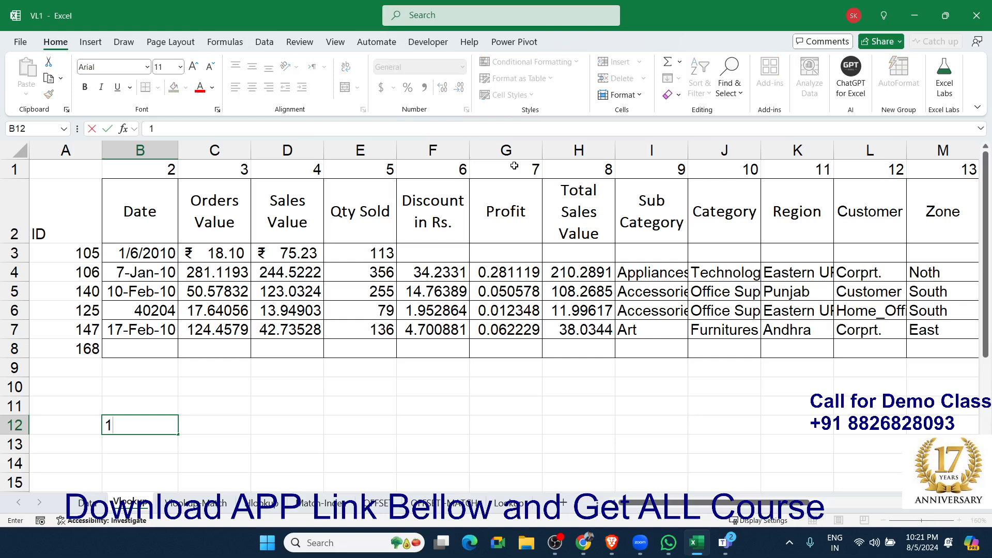
{"action": "key", "text": "Tab"}
{"action": "type", "text": "2"}
{"action": "key", "text": "Tab"}
{"action": "type", "text": "3"}
{"action": "key", "text": "Tab"}
{"action": "type", "text": "4"}
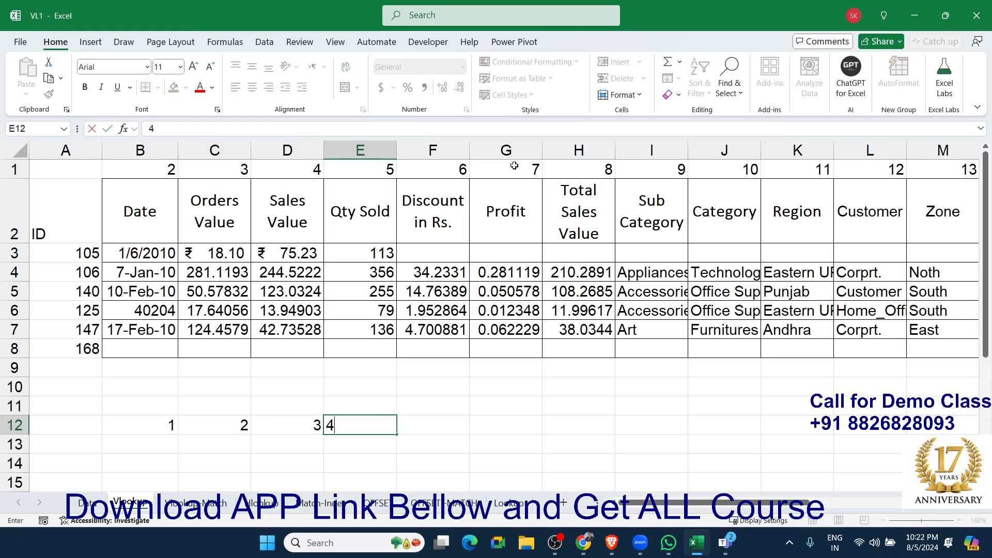
{"action": "key", "text": "ctrl+Return"}
Enter the array constant ={1,2,3,4} in B13 so it fills across the row.
{"action": "key", "text": "Left"}
{"action": "key", "text": "Left"}
{"action": "key", "text": "Left"}
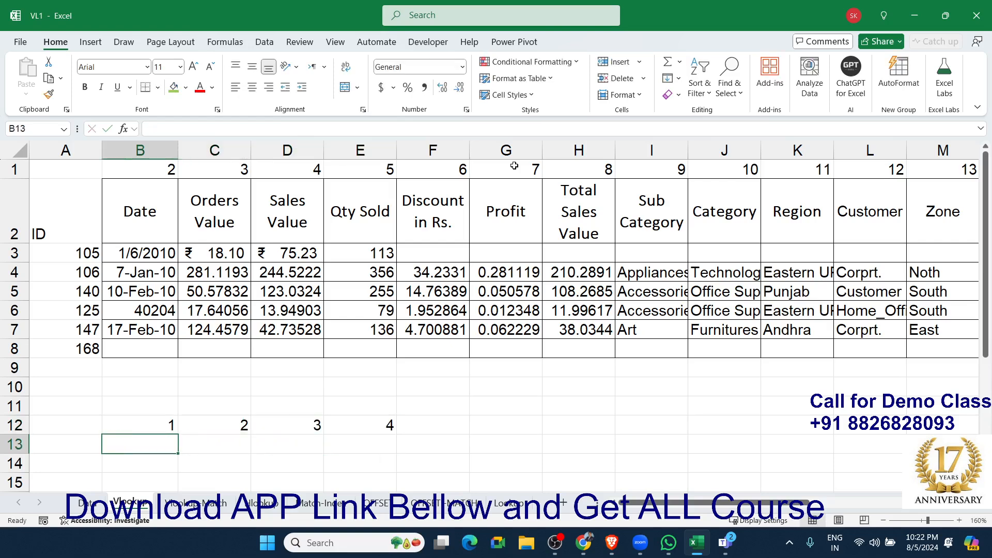
{"action": "key", "text": "Right"}
{"action": "key", "text": "Right"}
{"action": "key", "text": "Right"}
{"action": "key", "text": "Down"}
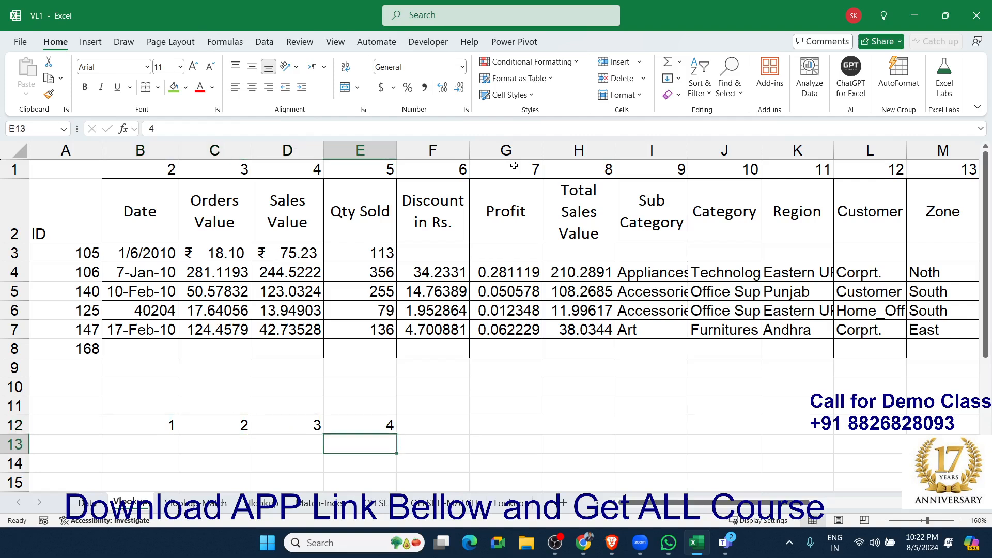
{"action": "key", "text": "Left"}
{"action": "key", "text": "Left"}
{"action": "key", "text": "Left"}
{"action": "type", "text": "="}
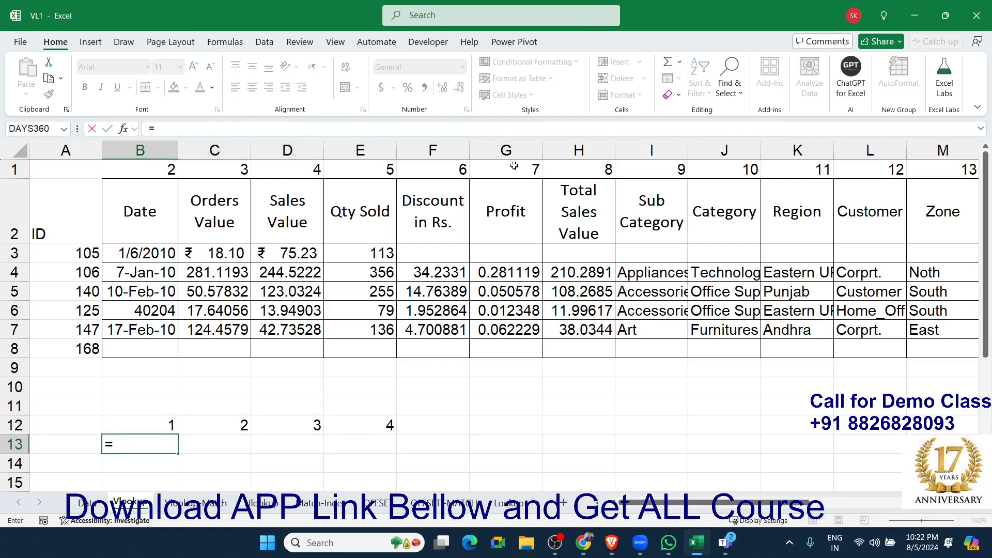
{"action": "type", "text": "{"}
{"action": "type", "text": "1"}
{"action": "type", "text": ",2,3,4"}
{"action": "type", "text": "}"}
{"action": "key", "text": "Return"}
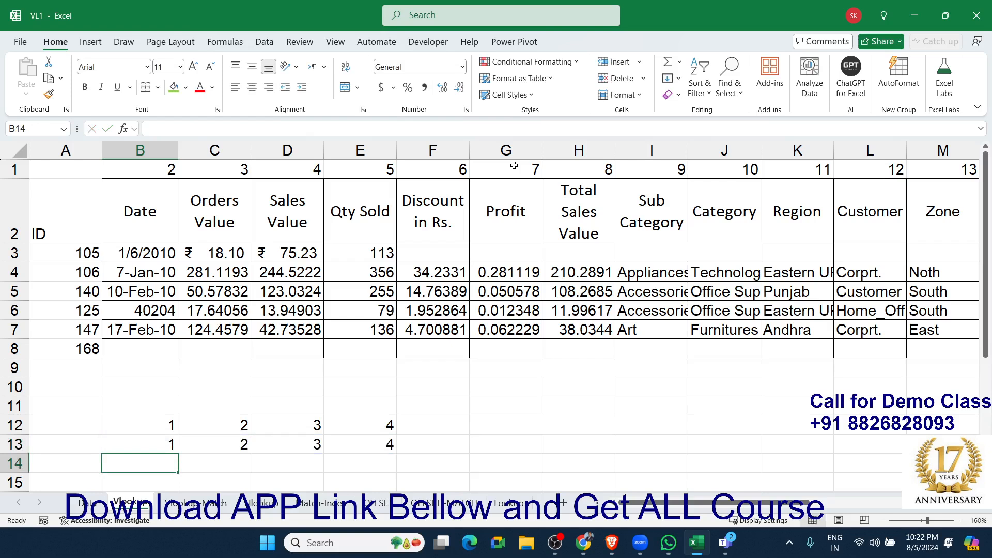
Enter ={1,2,3,4} as a legacy array formula across the range B14:E14.
{"action": "key", "text": "Up"}
{"action": "key", "text": "Down"}
{"action": "key", "text": "shift+Right"}
{"action": "key", "text": "shift+Right"}
{"action": "key", "text": "shift+Right"}
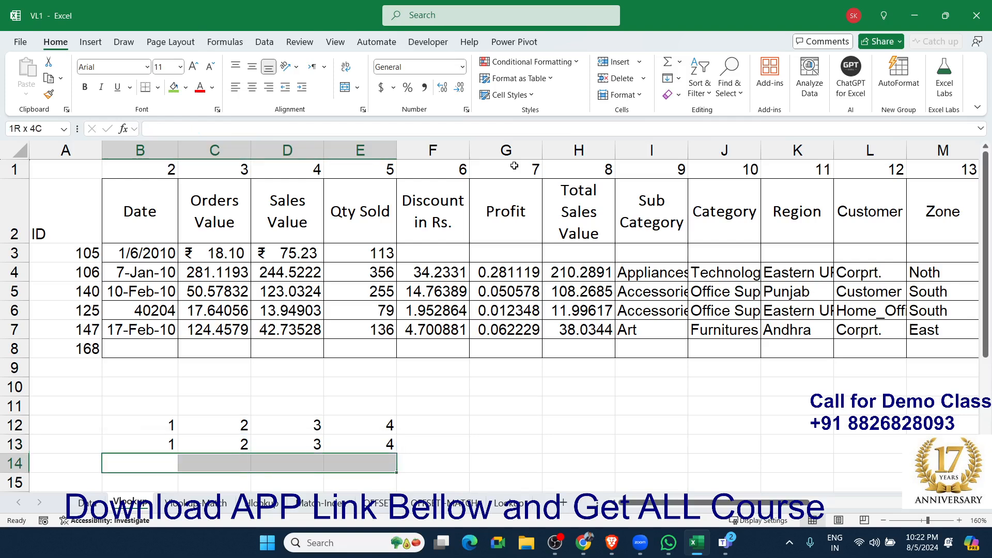
{"action": "type", "text": "={1,2,3,4}"}
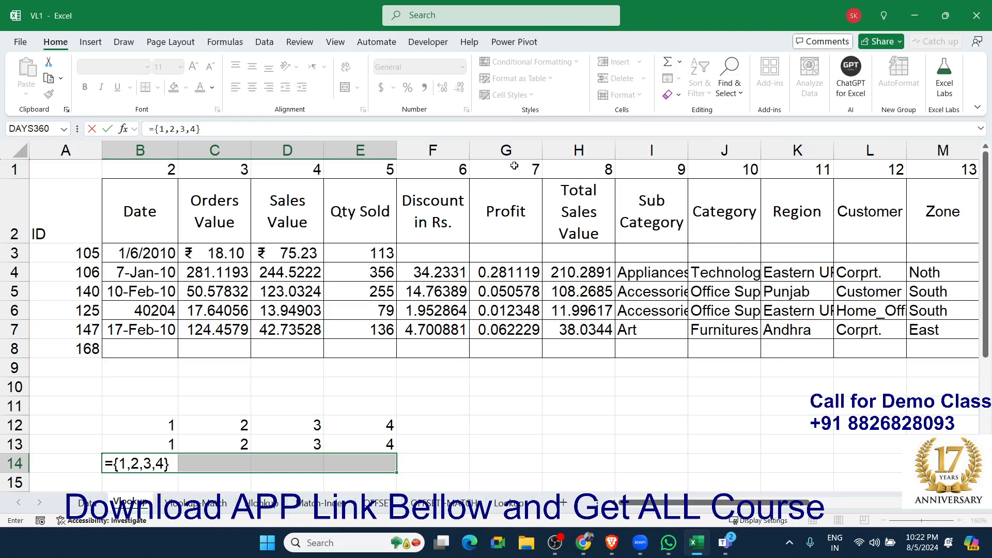
{"action": "key", "text": "ctrl+shift+Return"}
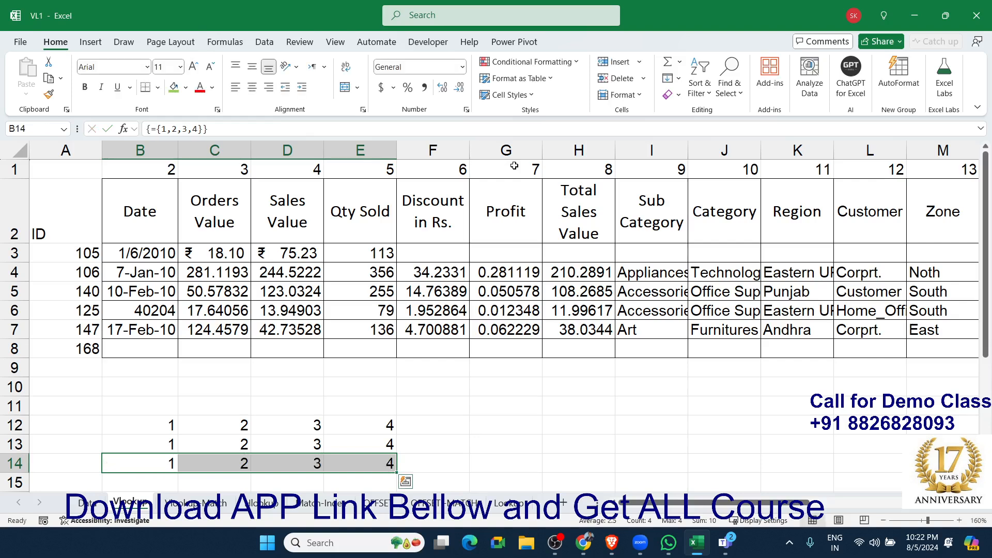
Enter a three-letter sample name in cell H12.
{"action": "key", "text": "Up"}
{"action": "key", "text": "Up"}
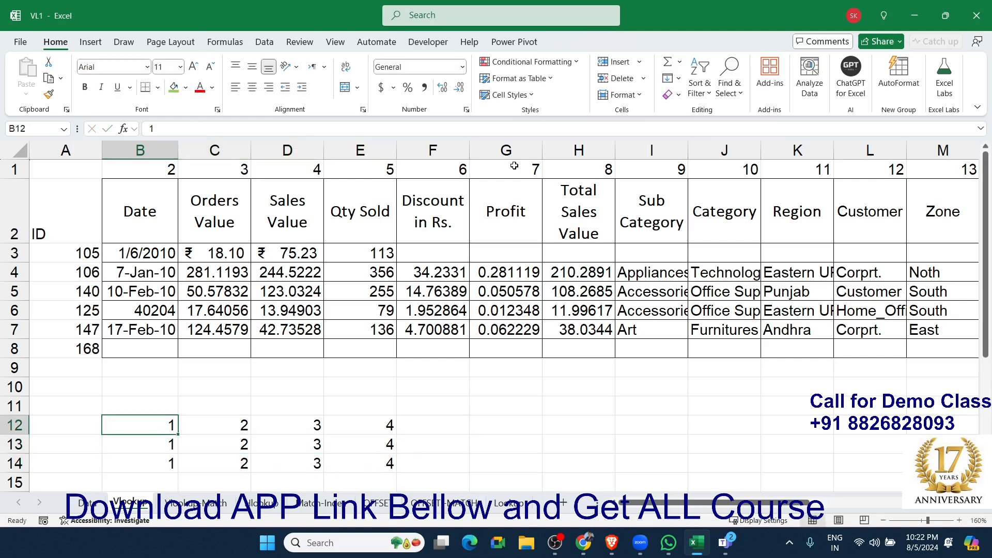
{"action": "key", "text": "Right"}
{"action": "key", "text": "Right"}
{"action": "key", "text": "Right"}
{"action": "key", "text": "Right"}
{"action": "key", "text": "Right"}
{"action": "key", "text": "Right"}
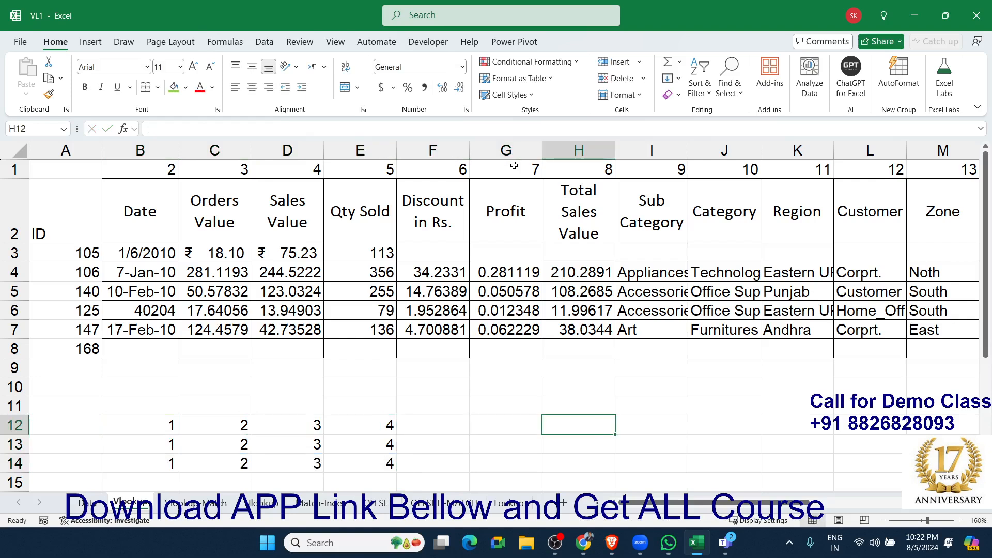
{"action": "type", "text": "RAJ"}
{"action": "key", "text": "Return"}
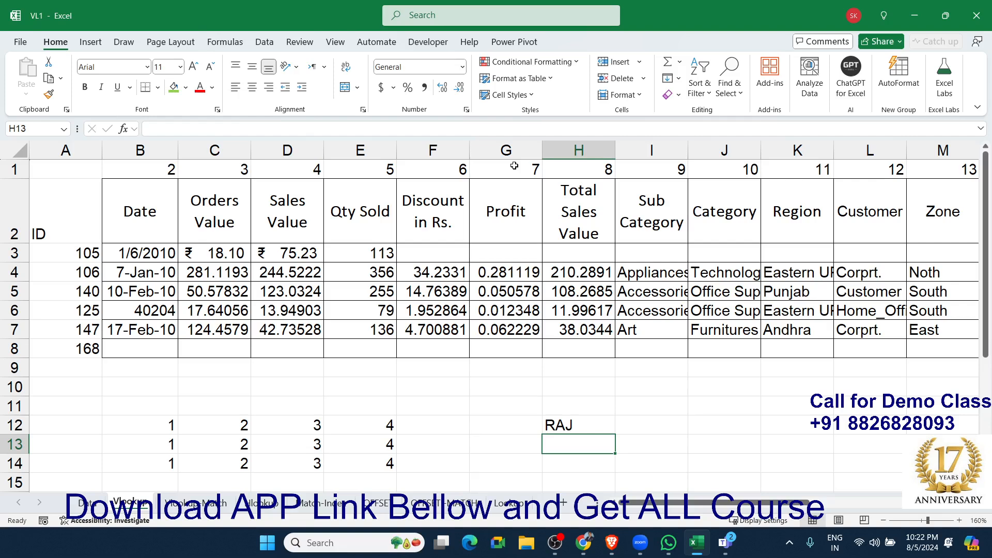
Extract the first letter of the H12 text in H13 with =MID(H12,1,1).
{"action": "type", "text": "=mi"}
{"action": "key", "text": "Tab"}
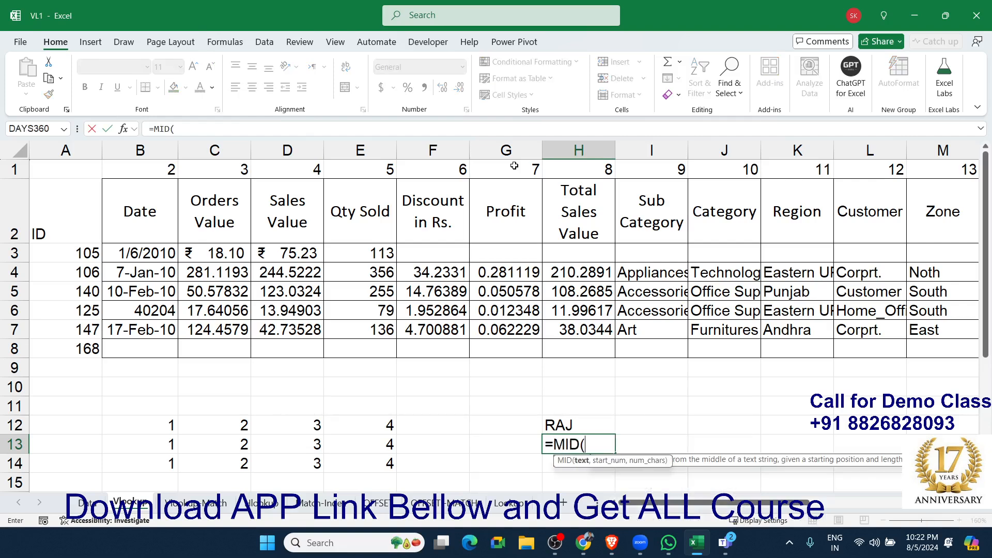
{"action": "key", "text": "Up"}
{"action": "type", "text": ","}
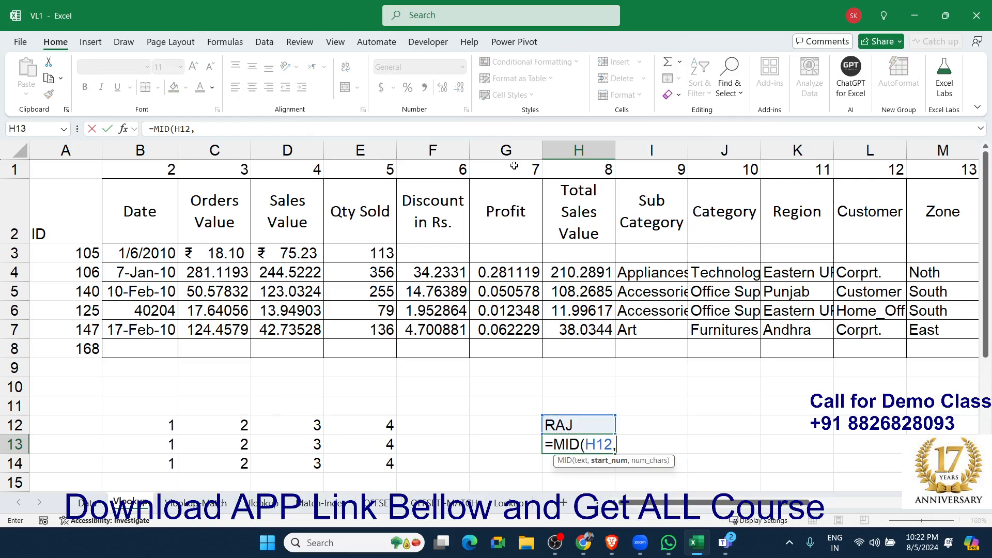
{"action": "type", "text": "1,1"}
{"action": "key", "text": "Return"}
Extract the second letter of the H12 text in I13 with =MID(H12,2,1).
{"action": "key", "text": "Up"}
{"action": "key", "text": "Right"}
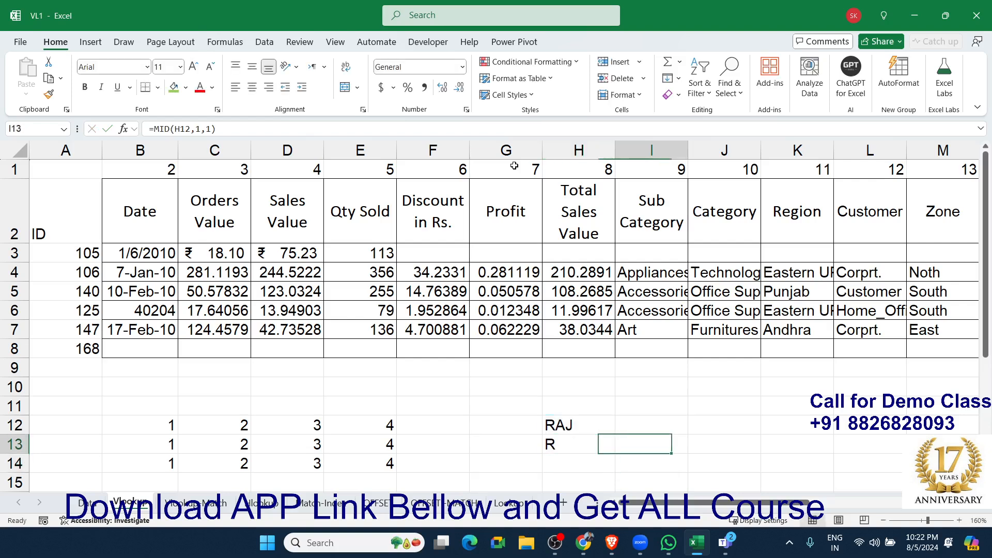
{"action": "key", "text": "Up"}
{"action": "key", "text": "Down"}
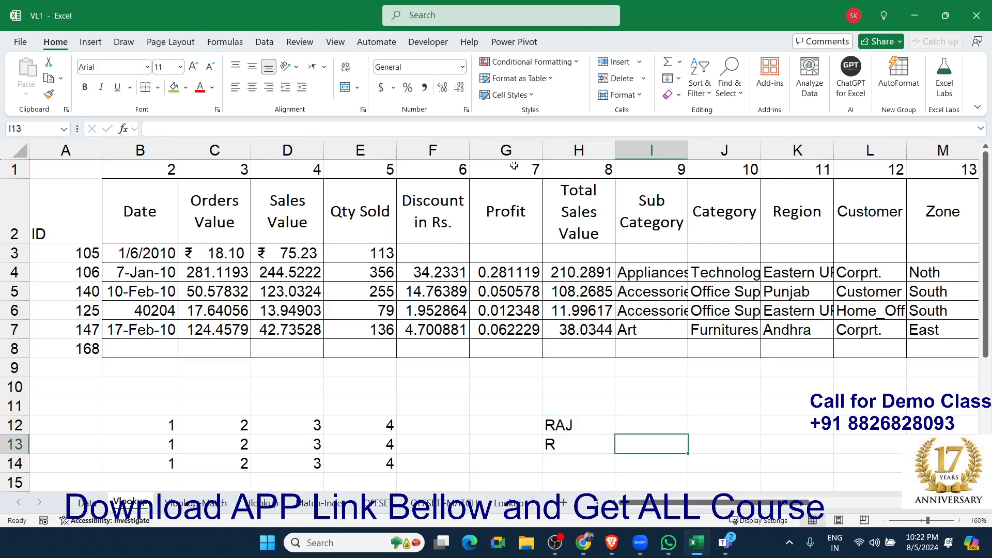
{"action": "type", "text": "=mid"}
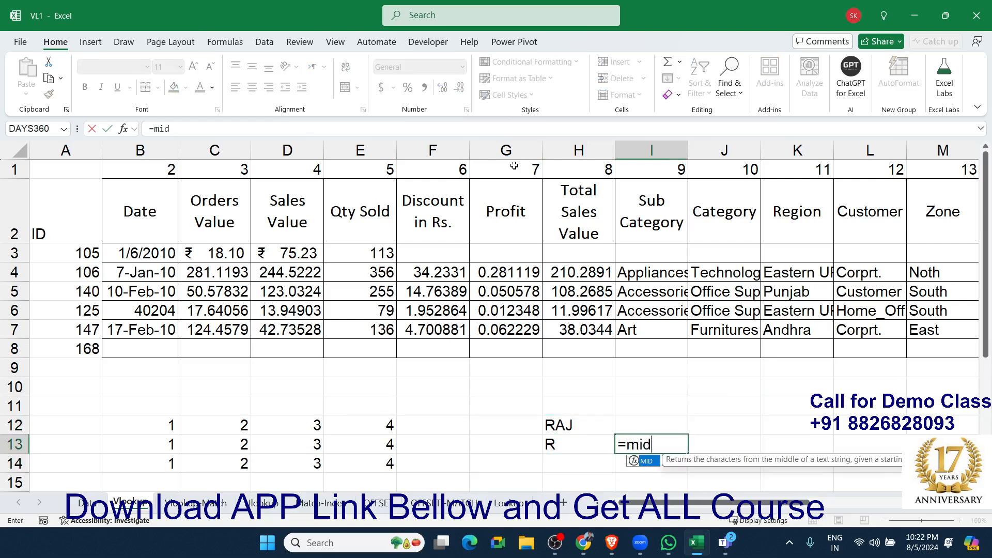
{"action": "key", "text": "Tab"}
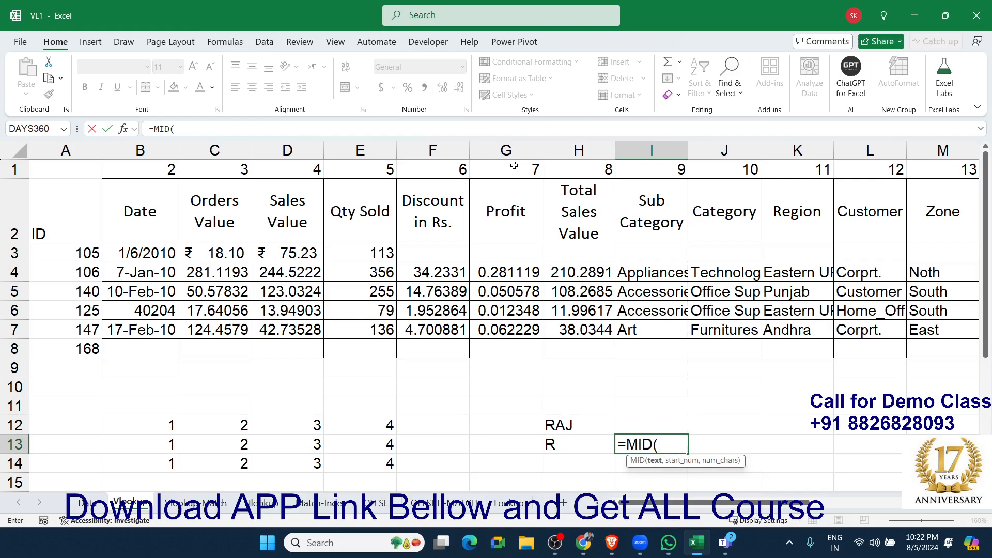
{"action": "key", "text": "Left"}
{"action": "key", "text": "Up"}
{"action": "type", "text": "."}
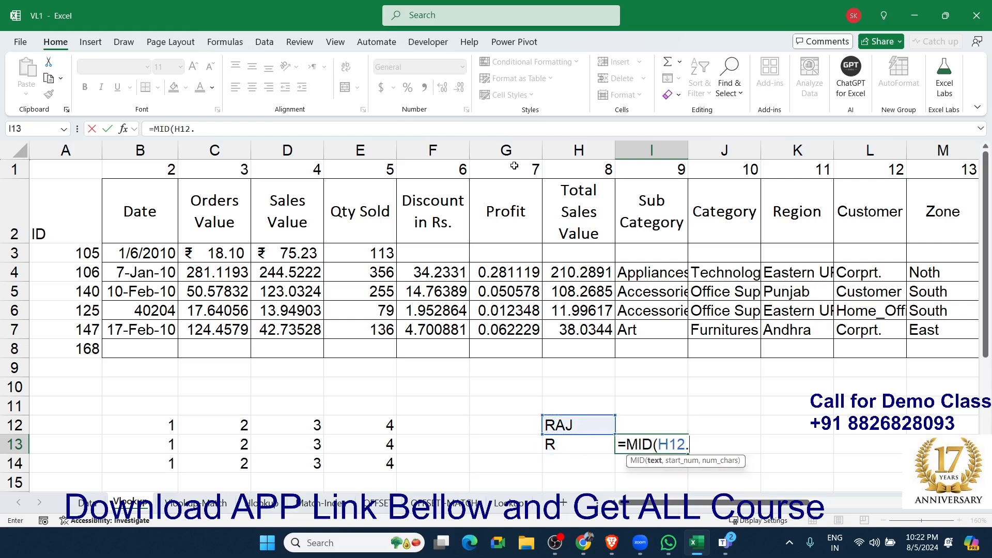
{"action": "type", "text": ",2,1"}
{"action": "key", "text": "Return"}
Extract the third letter of the H12 text in J13 with =MID(H12,3,1).
{"action": "key", "text": "Up"}
{"action": "key", "text": "Right"}
{"action": "type", "text": "="}
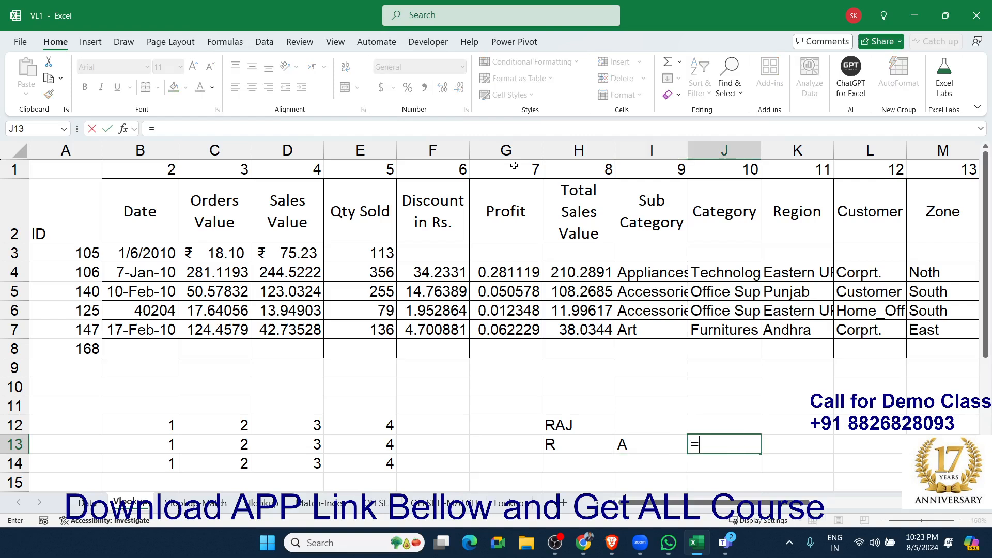
{"action": "type", "text": "mid"}
{"action": "key", "text": "Right"}
{"action": "key", "text": "Left"}
{"action": "key", "text": "Left"}
{"action": "key", "text": "Right"}
{"action": "type", "text": "=mid"}
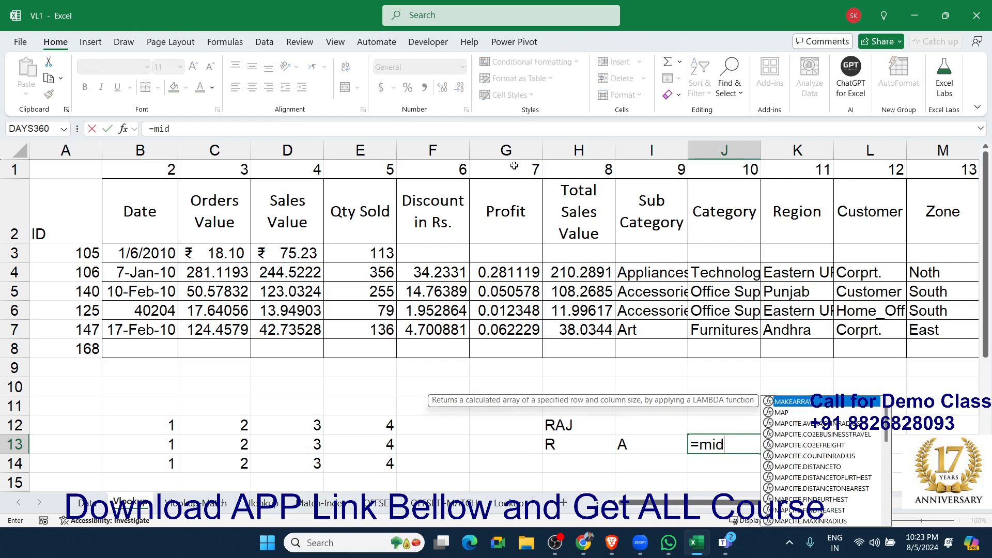
{"action": "key", "text": "Tab"}
{"action": "key", "text": "Left"}
{"action": "key", "text": "Up"}
{"action": "key", "text": "Left"}
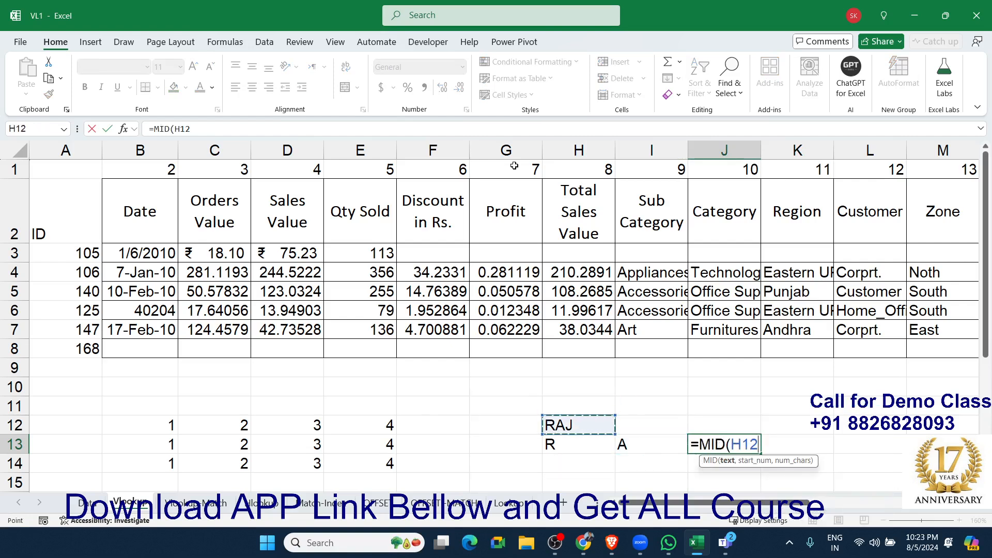
{"action": "type", "text": ",3,1"}
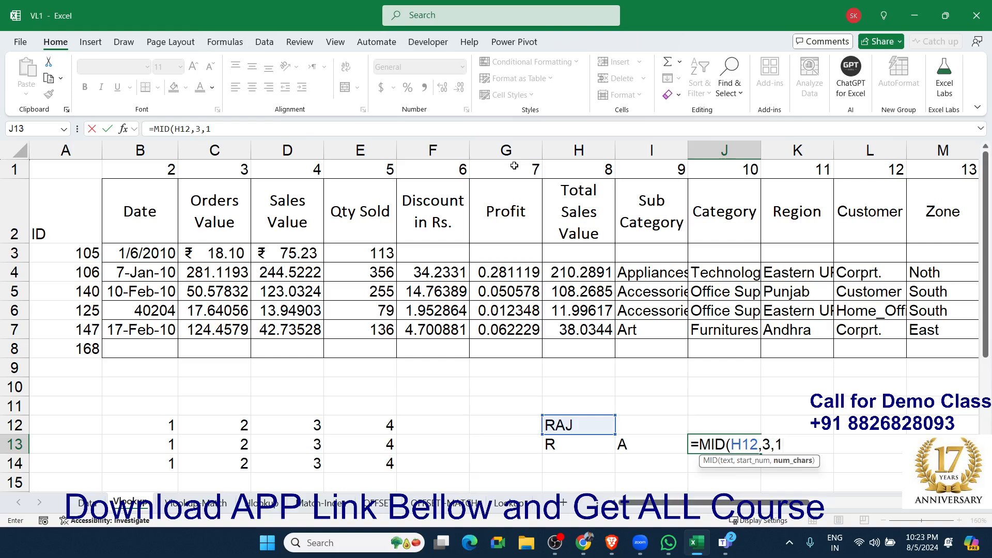
{"action": "key", "text": "Return"}
{"action": "key", "text": "Up"}
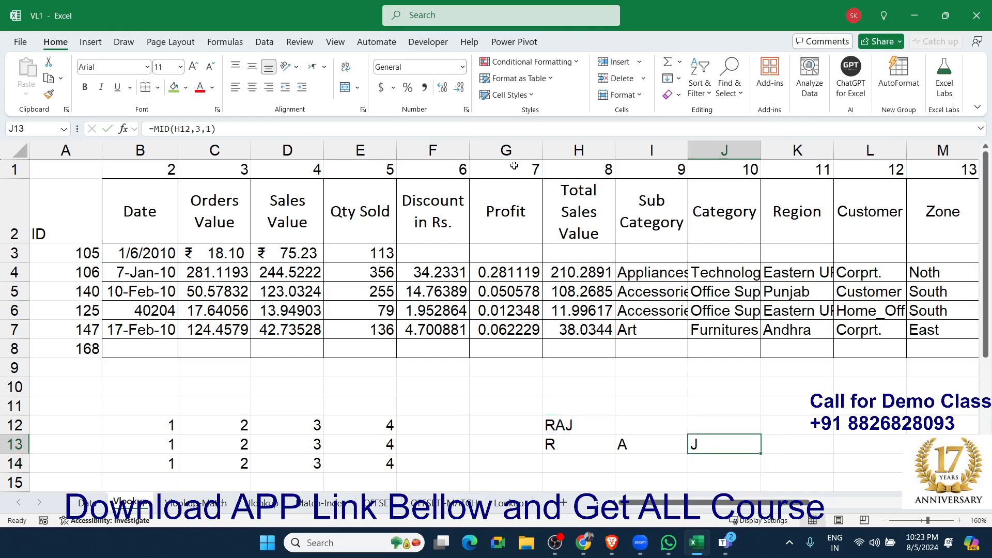
Review the MID formulas in H13, I13 and J13, ending on cell H14.
{"action": "key", "text": "Left"}
{"action": "key", "text": "Left"}
{"action": "key", "text": "Right"}
{"action": "key", "text": "Right"}
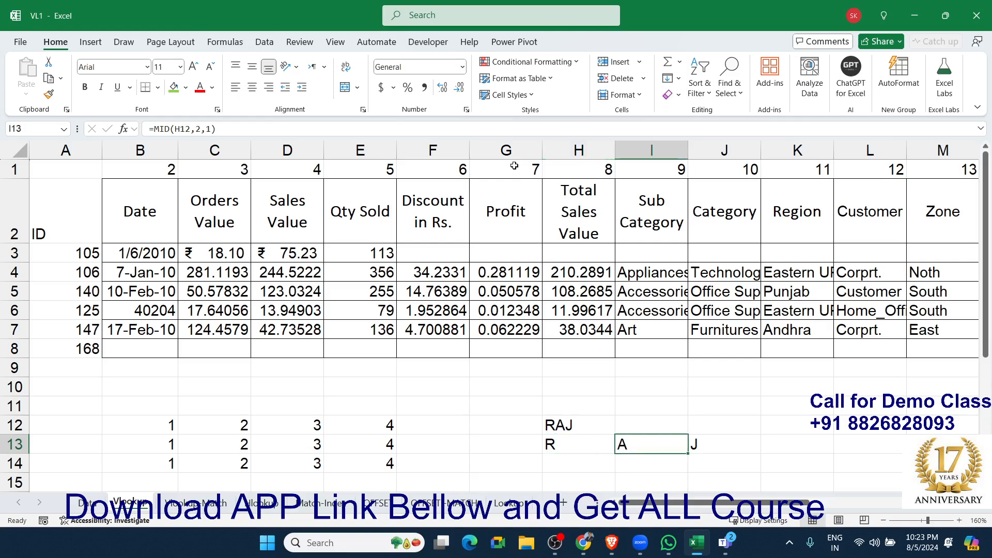
{"action": "key", "text": "Left"}
{"action": "key", "text": "Left"}
{"action": "key", "text": "Down"}
{"action": "type", "text": "={"}
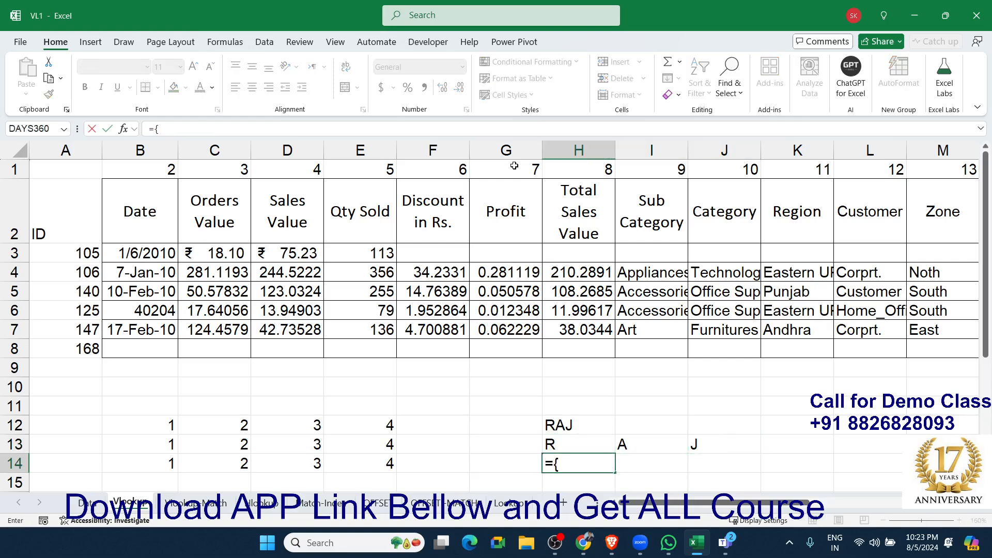
{"action": "type", "text": "1,2,3"}
{"action": "key", "text": "Escape"}
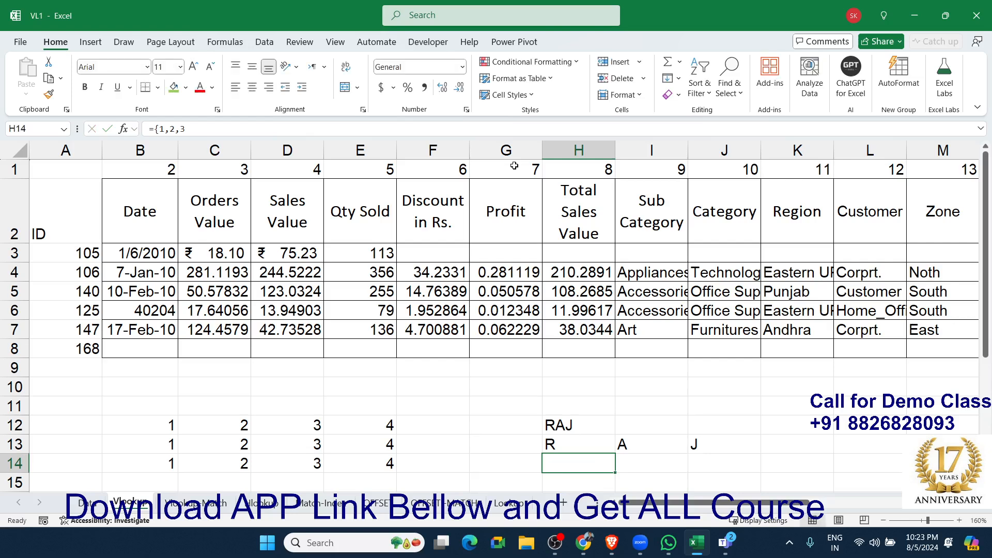
Split the H12 text into its three letters from H14 with the single formula =MID(H12,{1,2,3},1).
{"action": "type", "text": "=mid"}
{"action": "key", "text": "Tab"}
{"action": "key", "text": "Up"}
{"action": "key", "text": "Up"}
{"action": "type", "text": ",{1,2,3"}
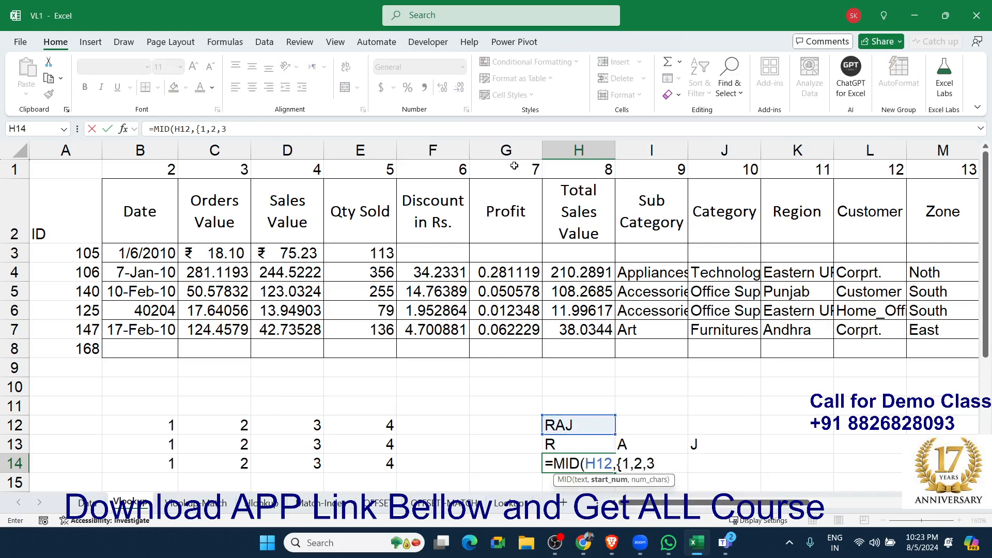
{"action": "type", "text": "},I14"}
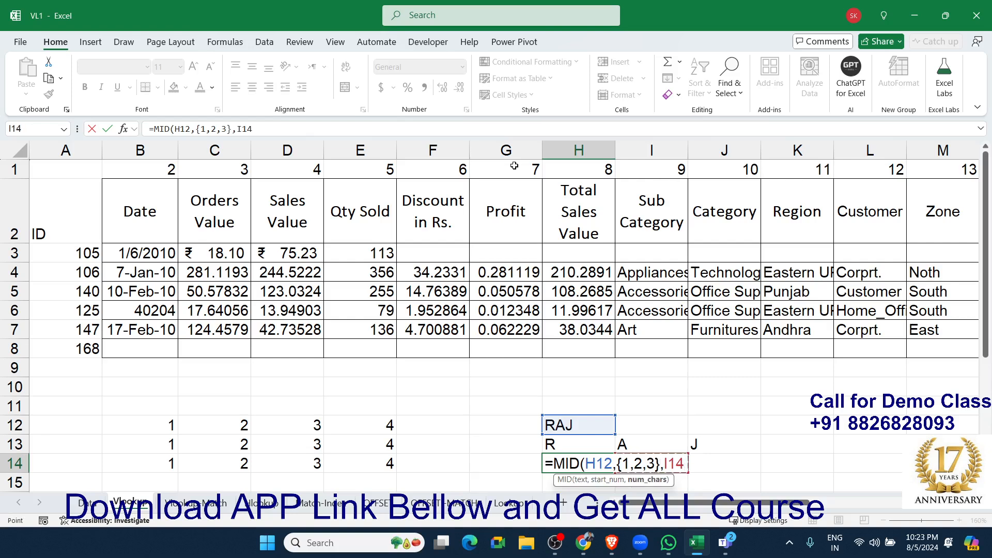
{"action": "key", "text": "BackSpace"}
{"action": "key", "text": "BackSpace"}
{"action": "key", "text": "BackSpace"}
{"action": "type", "text": "1"}
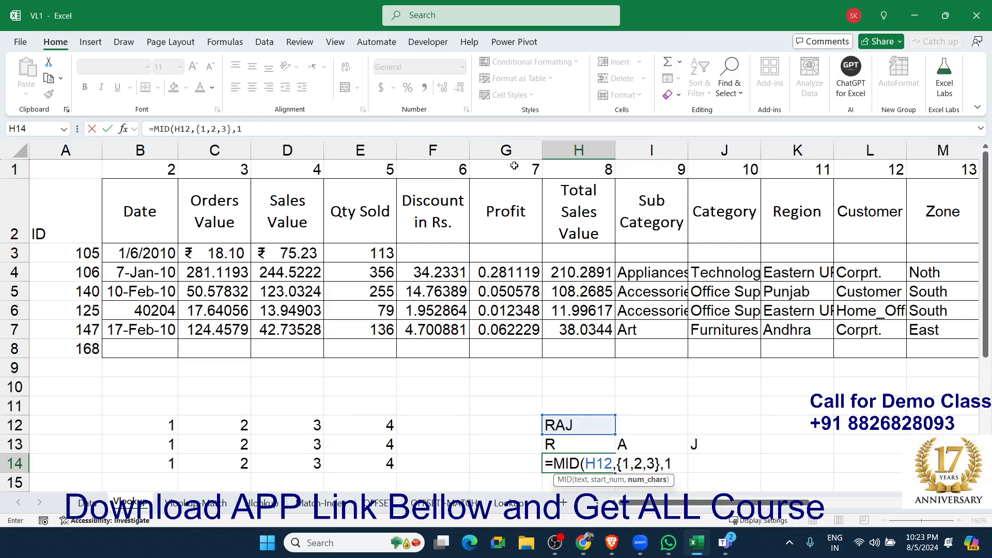
{"action": "key", "text": "Return"}
{"action": "key", "text": "Up"}
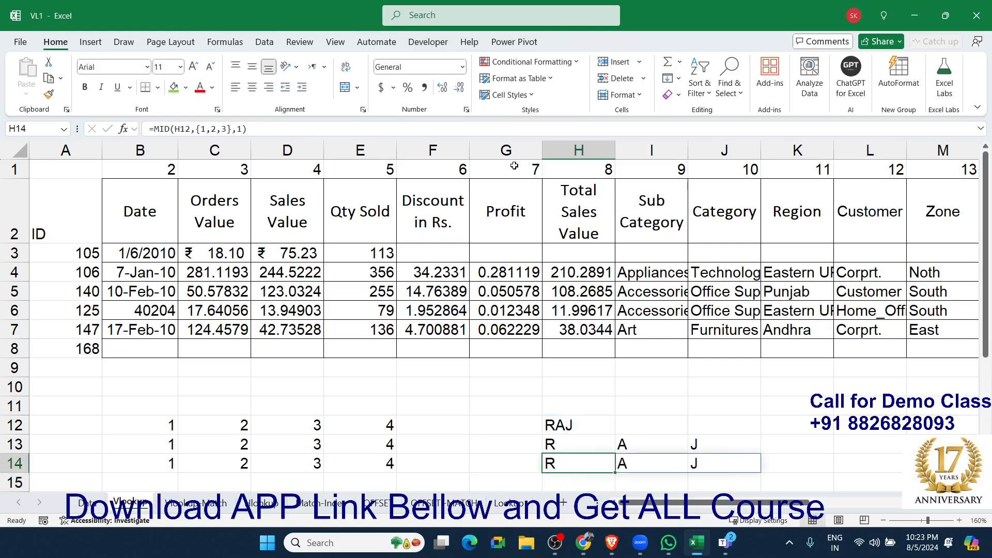
Begin a VLOOKUP formula across B8:M8 with A8 as the lookup value and Data!A:M as the table array.
{"action": "key", "text": "Left"}
{"action": "key", "text": "Left"}
{"action": "key", "text": "Left"}
{"action": "key", "text": "Left"}
{"action": "key", "text": "Left"}
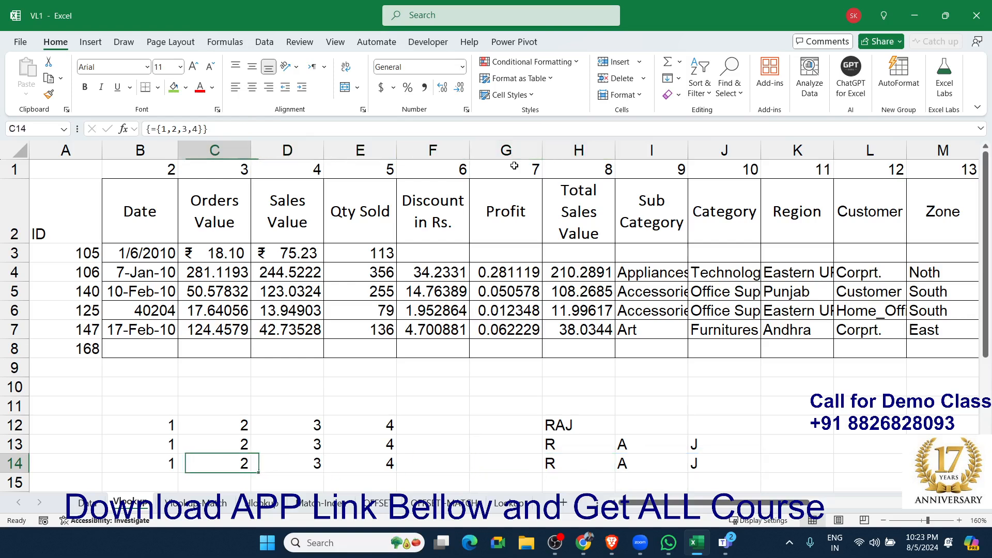
{"action": "key", "text": "Up"}
{"action": "key", "text": "Up"}
{"action": "key", "text": "Up"}
{"action": "key", "text": "Up"}
{"action": "key", "text": "Up"}
{"action": "key", "text": "Up"}
{"action": "key", "text": "Left"}
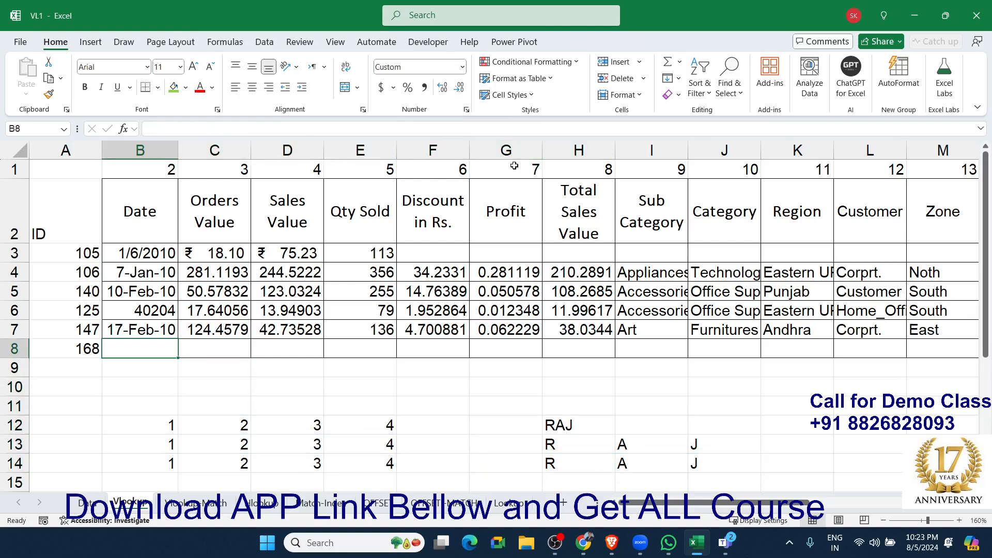
{"action": "key", "text": "shift+Right"}
{"action": "key", "text": "shift+Right"}
{"action": "key", "text": "shift+Right"}
{"action": "key", "text": "shift+Right"}
{"action": "key", "text": "shift+Right"}
{"action": "key", "text": "shift+Right"}
{"action": "key", "text": "shift+Right"}
{"action": "key", "text": "shift+Right"}
{"action": "key", "text": "shift+Right"}
{"action": "key", "text": "shift+Right"}
{"action": "key", "text": "shift+Right"}
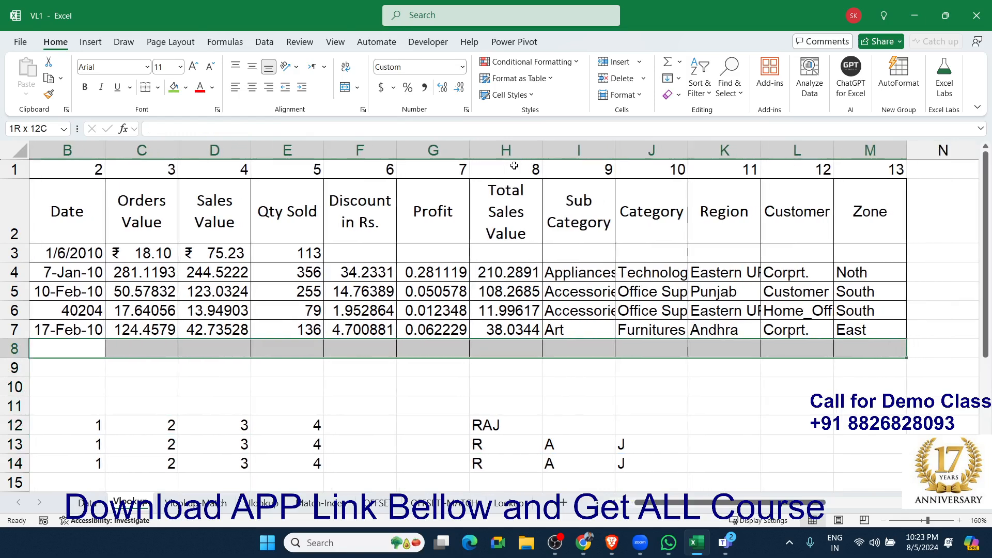
{"action": "type", "text": "="}
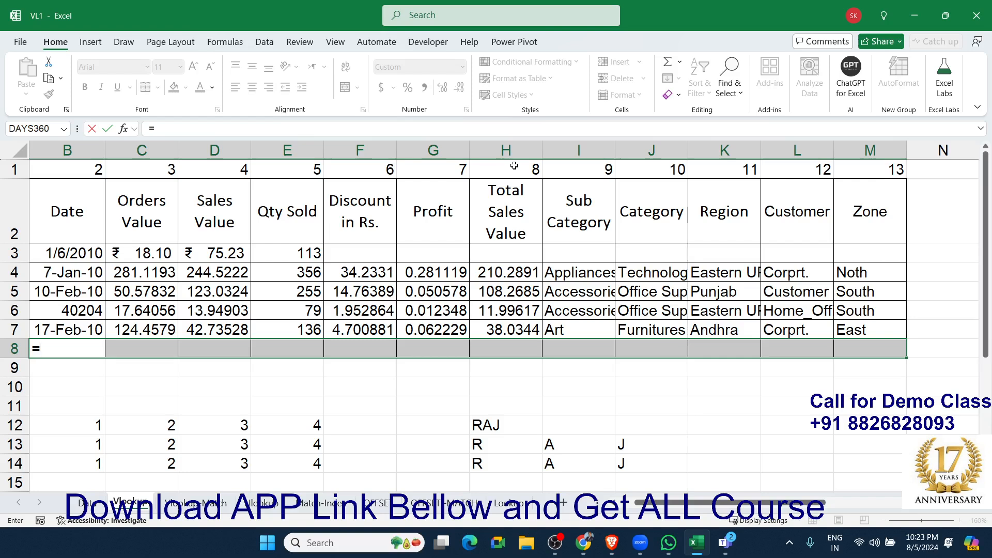
{"action": "type", "text": "vl"}
{"action": "key", "text": "Tab"}
{"action": "key", "text": "Left"}
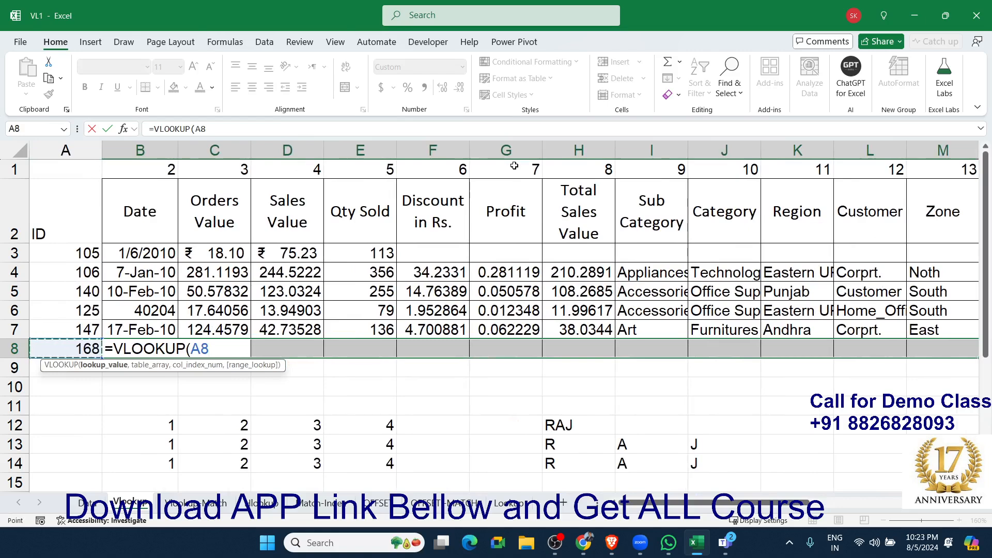
{"action": "type", "text": ","}
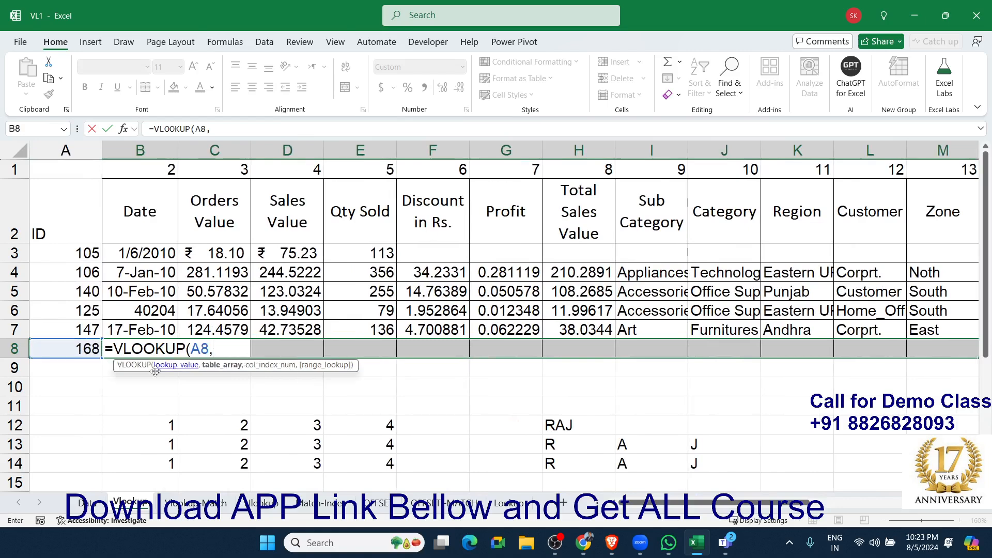
{"action": "left_click", "coordinate": [94, 503]}
{"action": "left_click_drag", "start_coordinate": [48, 147], "coordinate": [669, 193]}
{"action": "type", "text": ","}
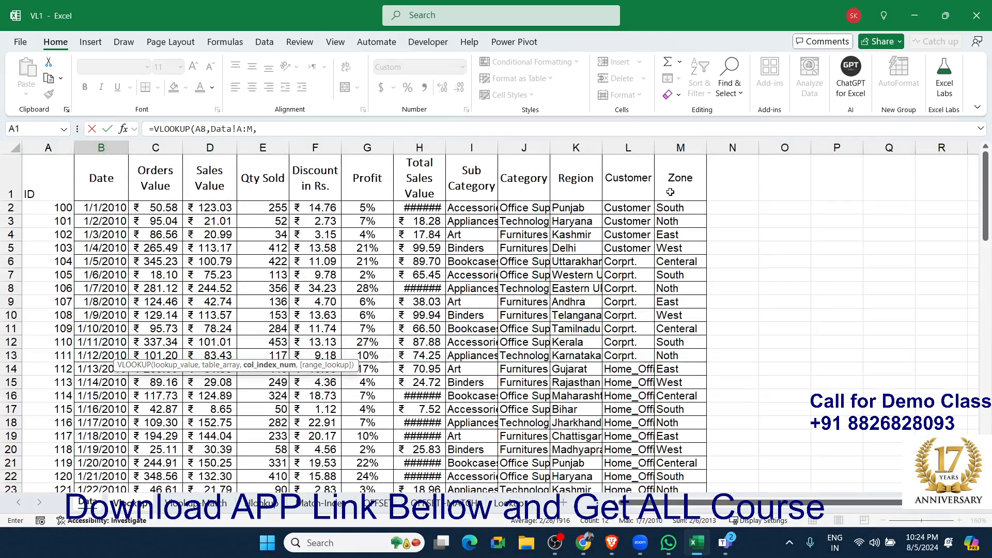
{"action": "type", "text": "{2,3,4,5,6,7,8,9,10,11,12,13},0)"}
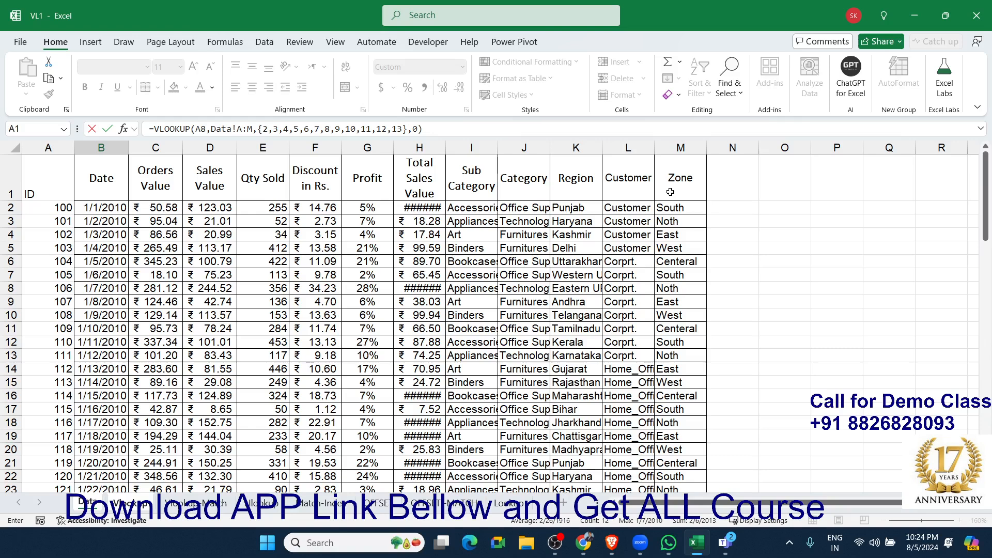
Complete the VLOOKUP with column indexes {2,3,4,5,6,7,8,9,10,11,12,13} and match type 0, entering it as an array formula.
{"action": "key", "text": "ctrl+shift+Return"}
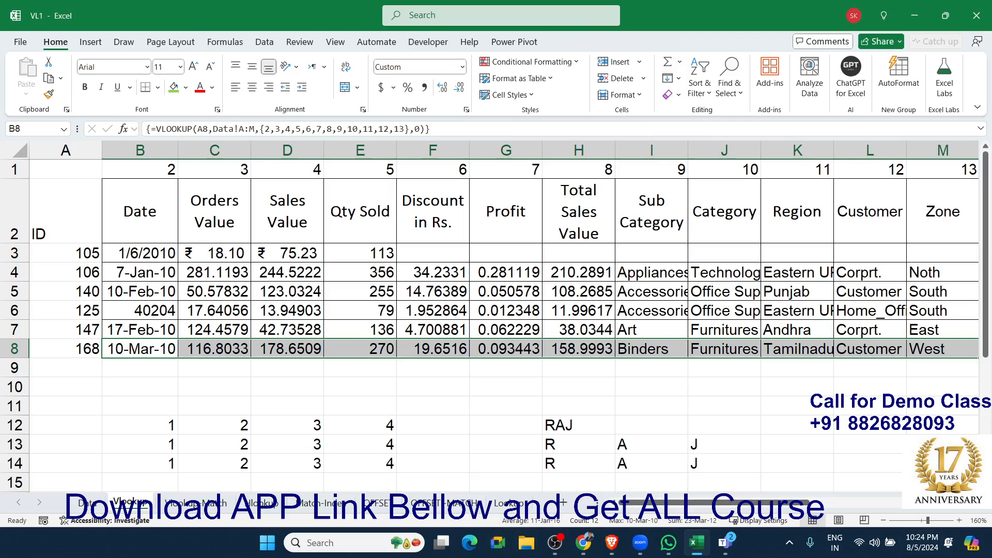
Review the separate MID formulas in H13, I13 and J13, comparing their start positions.
{"action": "key", "text": "alt+Tab"}
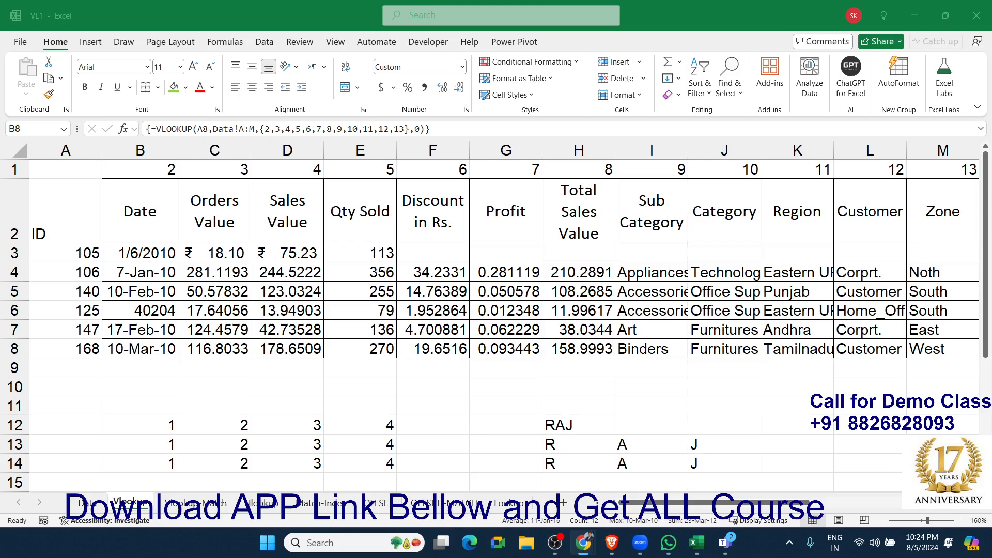
{"action": "left_click", "coordinate": [600, 450]}
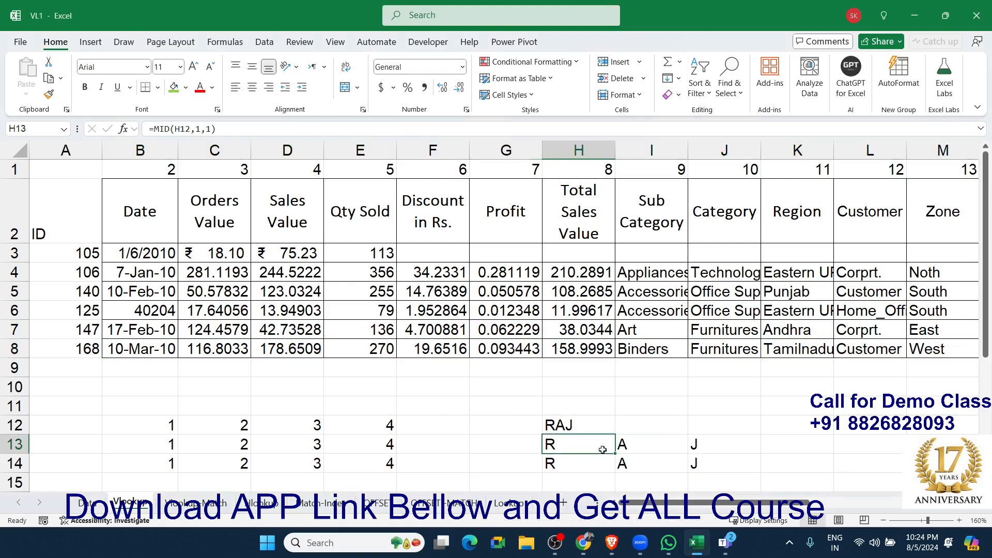
{"action": "double_click", "coordinate": [602, 449]}
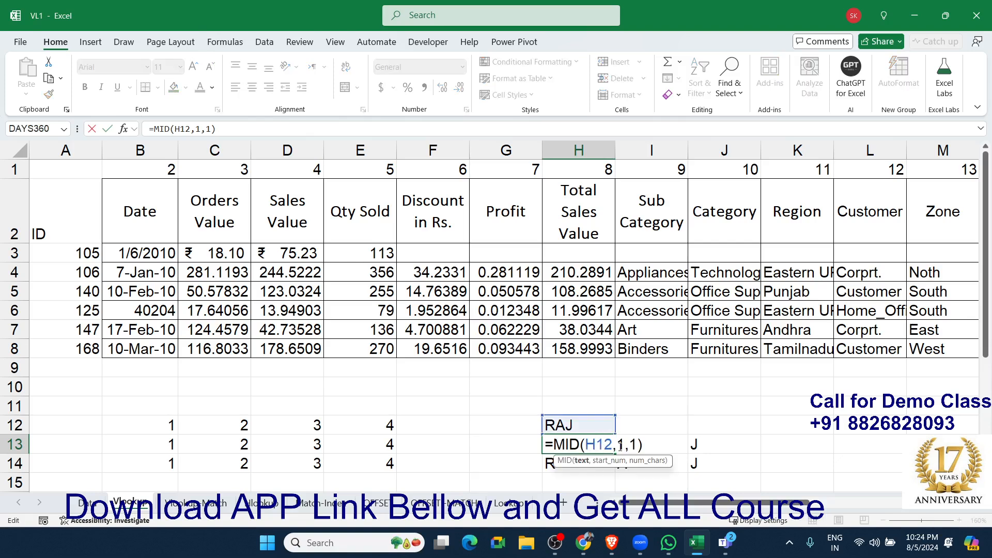
{"action": "left_click", "coordinate": [619, 461]}
{"action": "key", "text": "Escape"}
{"action": "double_click", "coordinate": [639, 450]}
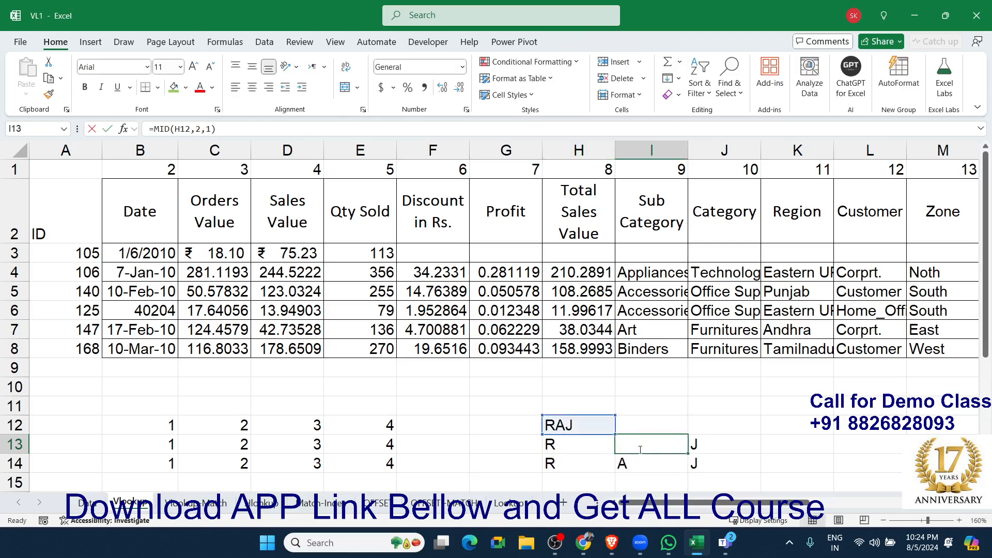
{"action": "key", "text": "Escape"}
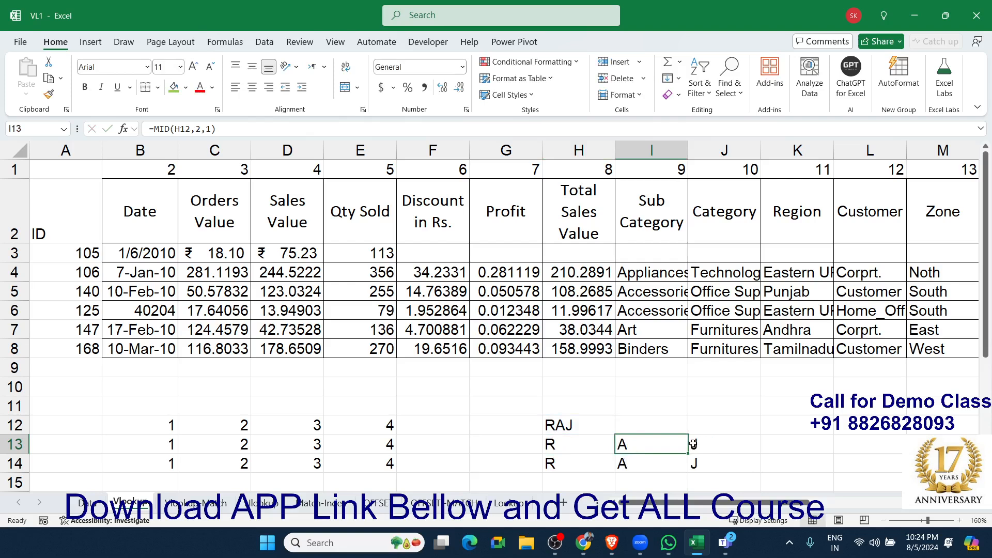
{"action": "double_click", "coordinate": [744, 446]}
{"action": "key", "text": "Escape"}
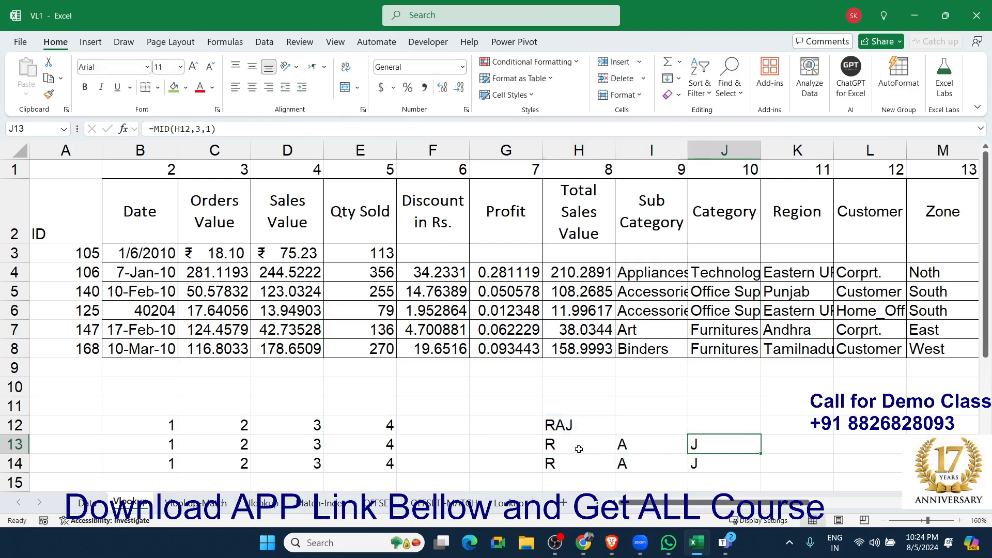
{"action": "left_click", "coordinate": [579, 448]}
{"action": "left_click", "coordinate": [628, 448]}
{"action": "double_click", "coordinate": [590, 448]}
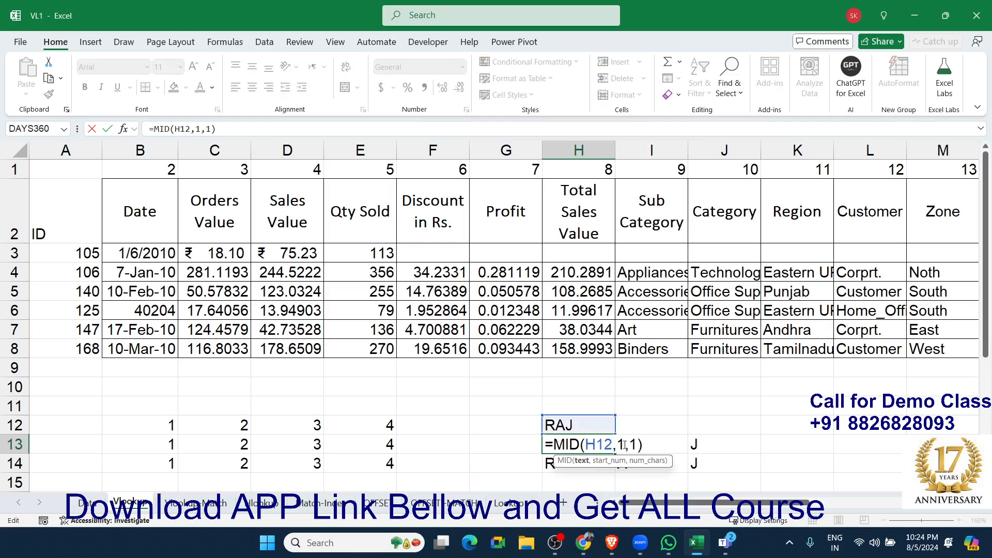
{"action": "key", "text": "Escape"}
{"action": "double_click", "coordinate": [659, 446]}
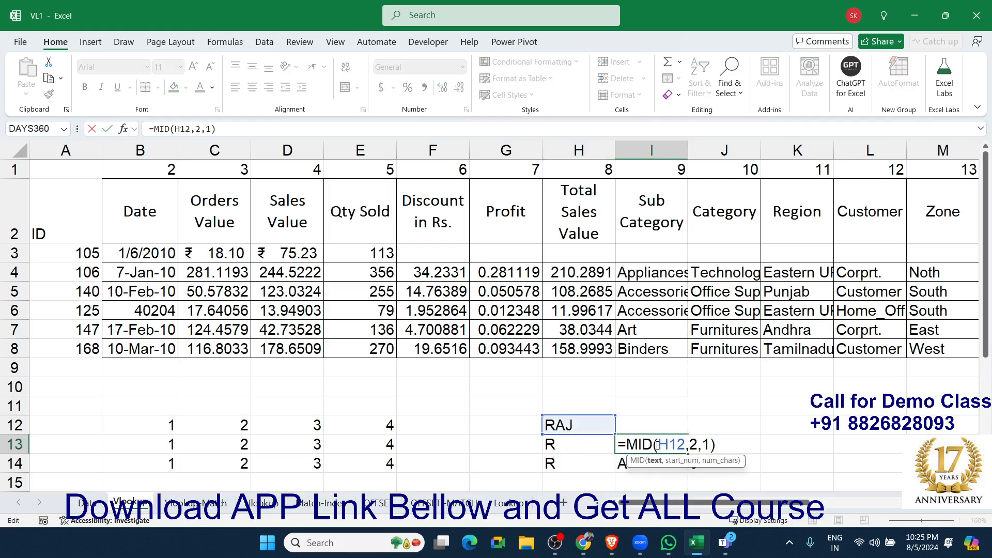
{"action": "key", "text": "Escape"}
Examine the MID formula in H14, highlighting its {1,2,3} array constant.
{"action": "double_click", "coordinate": [588, 466]}
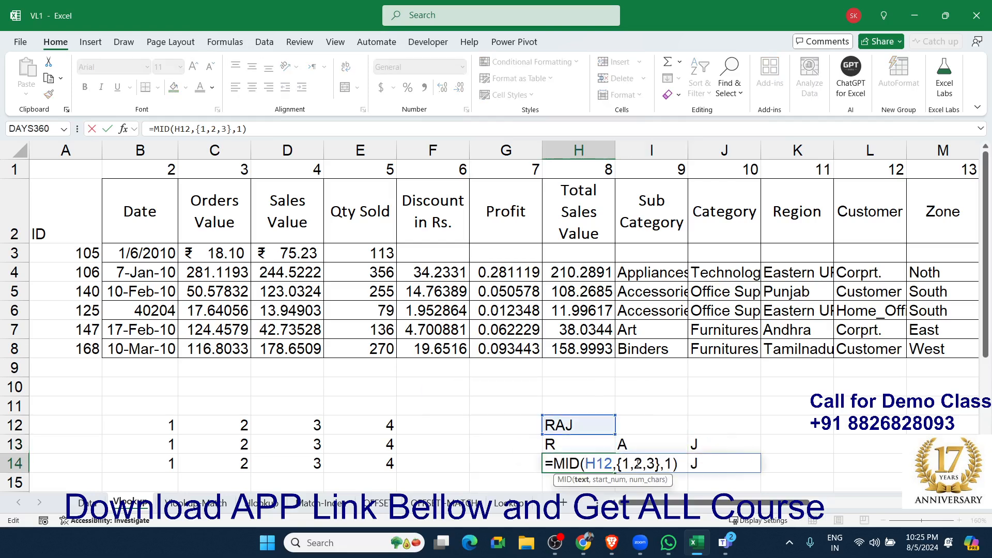
{"action": "left_click_drag", "start_coordinate": [617, 463], "coordinate": [660, 463]}
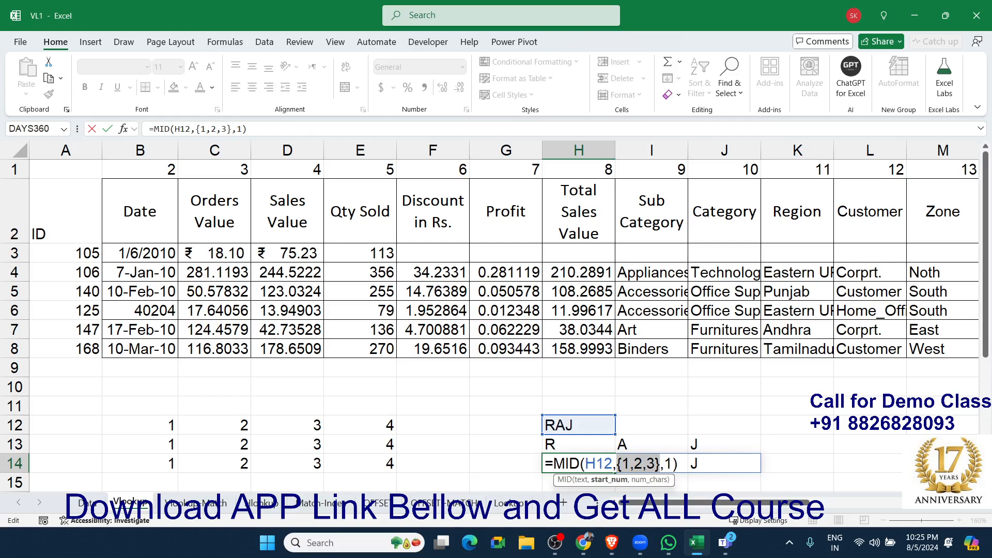
{"action": "key", "text": "alt+Tab"}
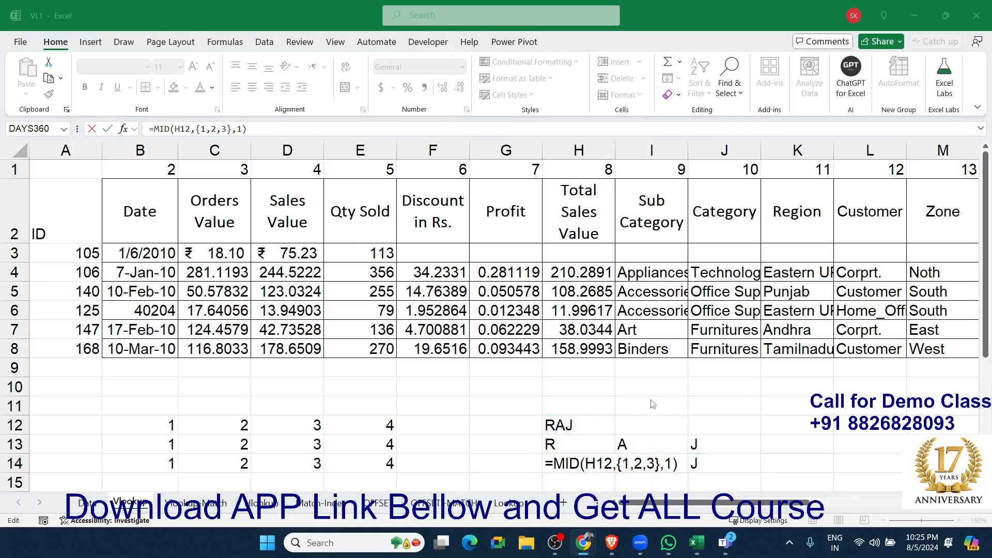
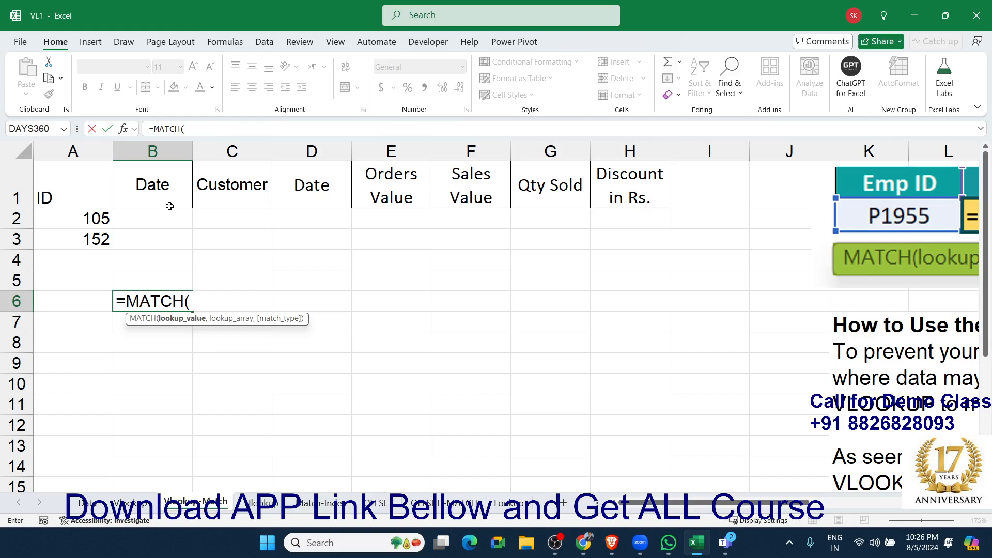
Complete the MATCH formula in B6 with B1 as lookup value, Data!A1:M1 as lookup array and match type 0.
{"action": "left_click", "coordinate": [168, 197]}
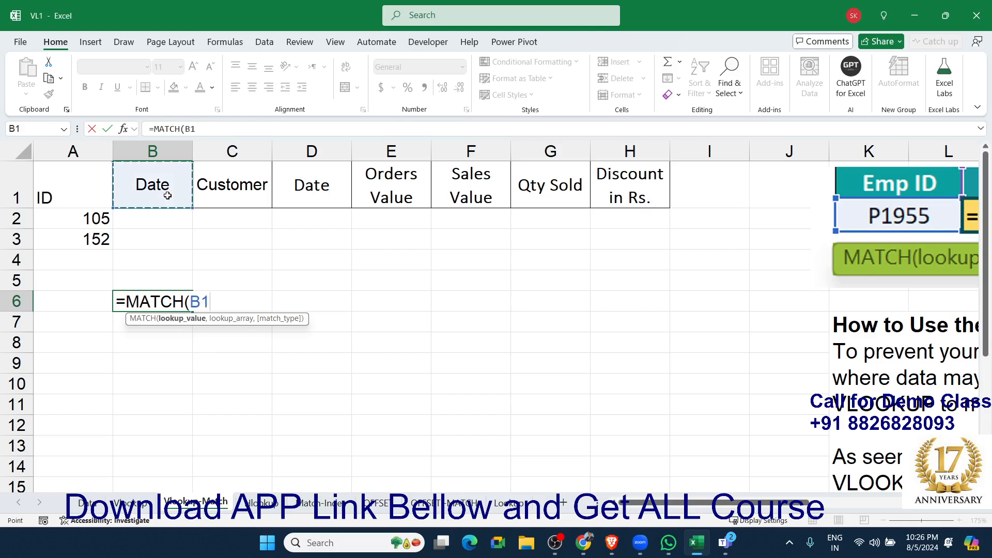
{"action": "type", "text": ","}
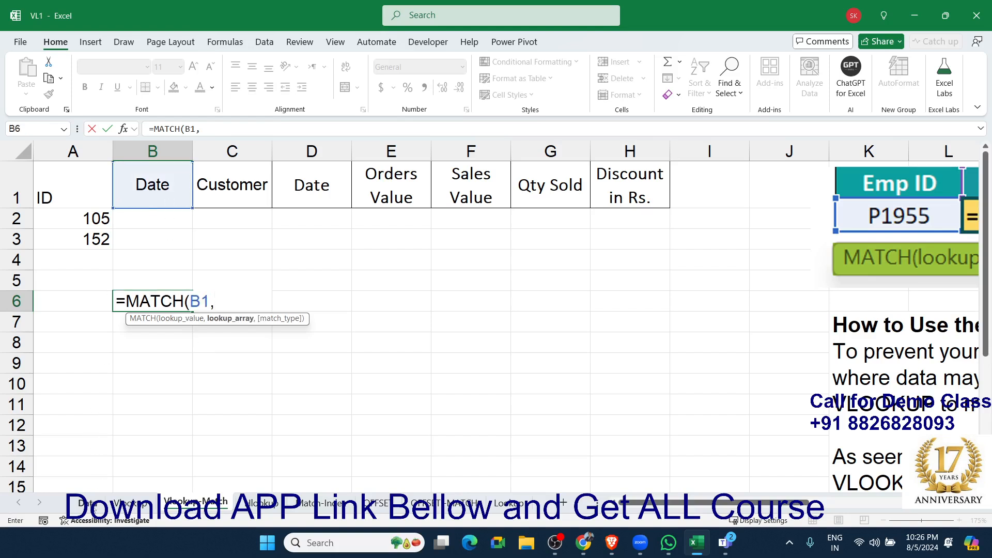
{"action": "left_click", "coordinate": [88, 503]}
{"action": "left_click_drag", "start_coordinate": [51, 175], "coordinate": [52, 316]}
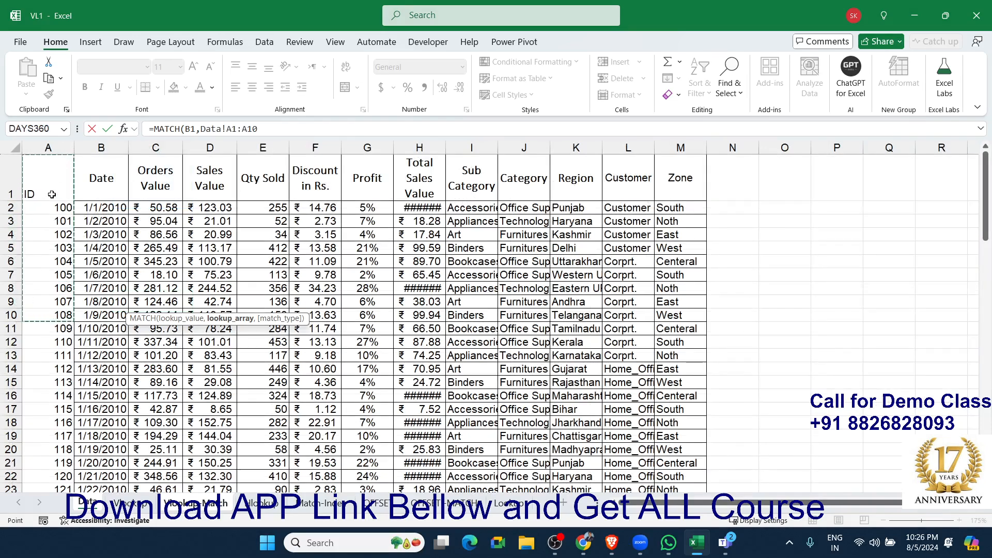
{"action": "left_click_drag", "start_coordinate": [49, 194], "coordinate": [662, 189]}
{"action": "type", "text": ","}
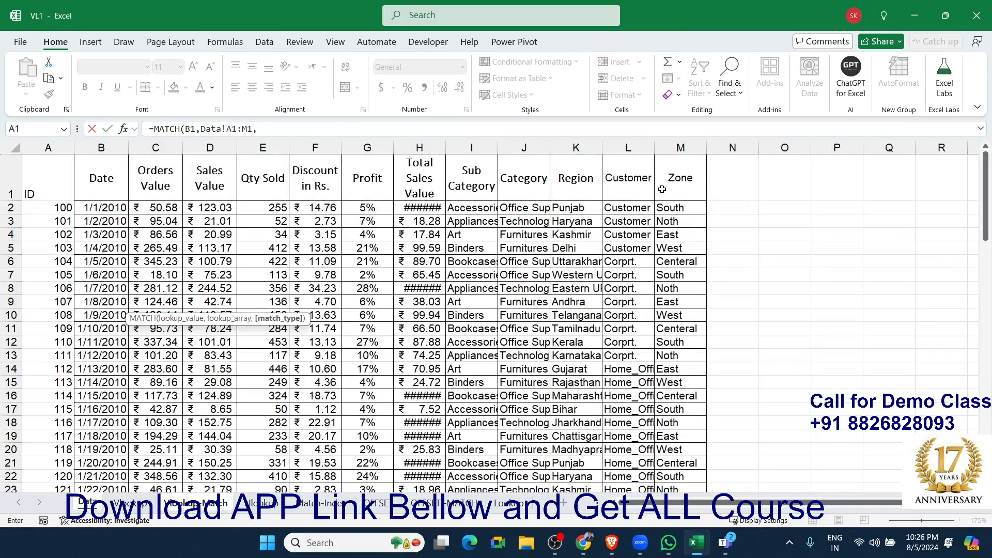
{"action": "type", "text": "0)"}
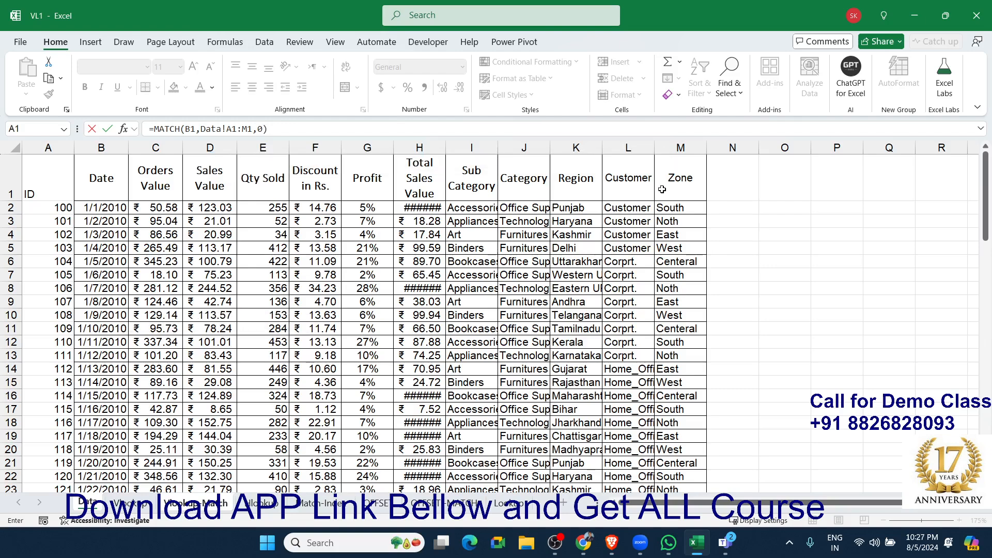
{"action": "key", "text": "Return"}
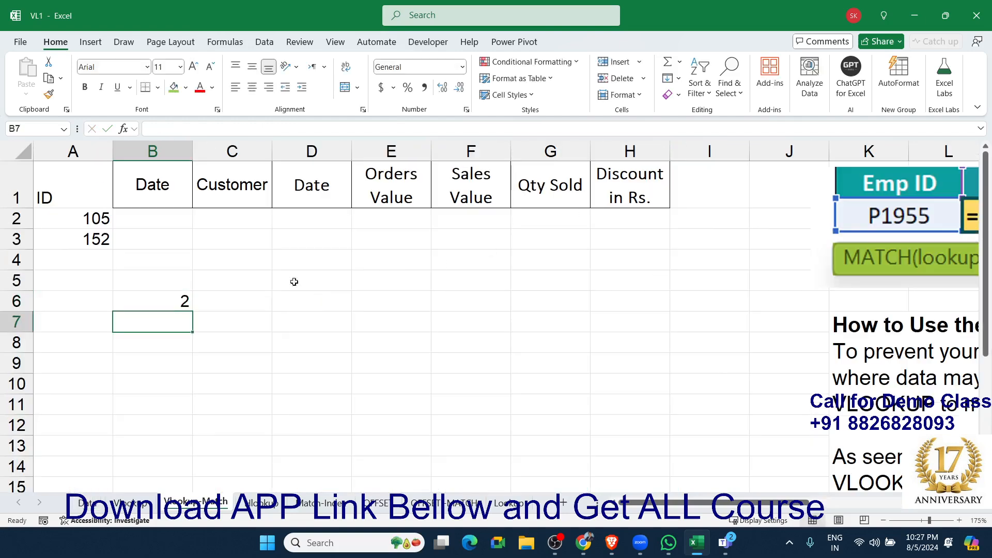
Check the position of the Date header on the Data sheet against the MATCH formula in B6.
{"action": "left_click", "coordinate": [155, 300]}
{"action": "left_click", "coordinate": [89, 505]}
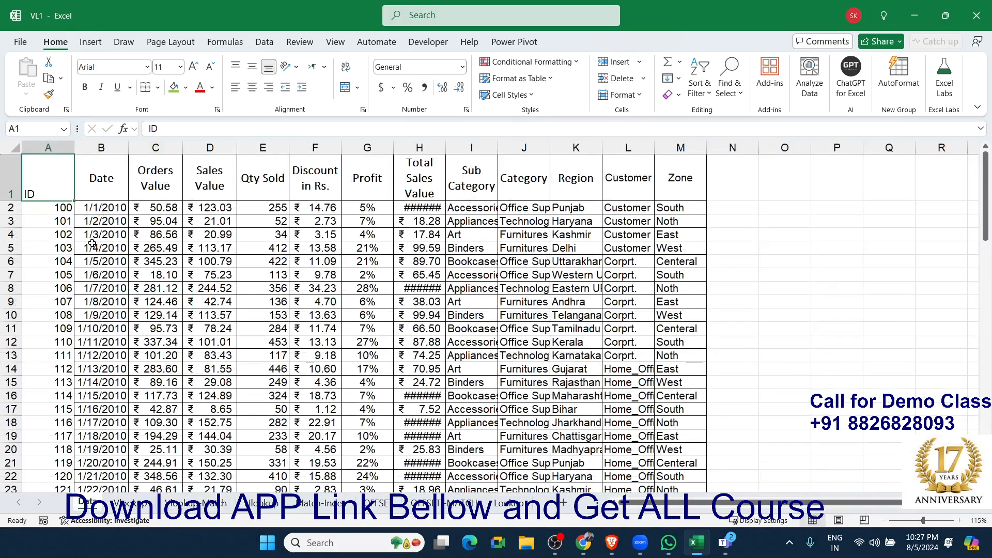
{"action": "left_click", "coordinate": [103, 175]}
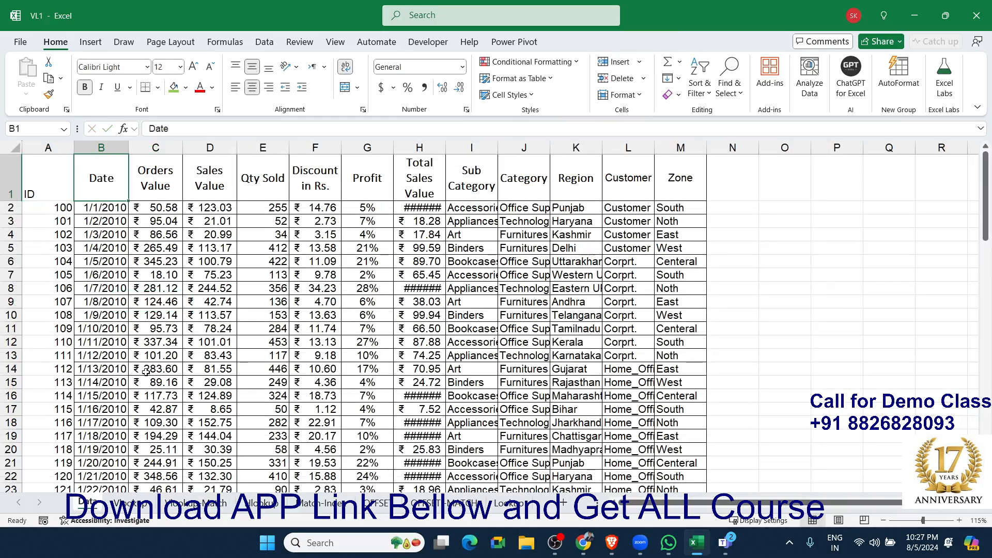
{"action": "left_click", "coordinate": [182, 504]}
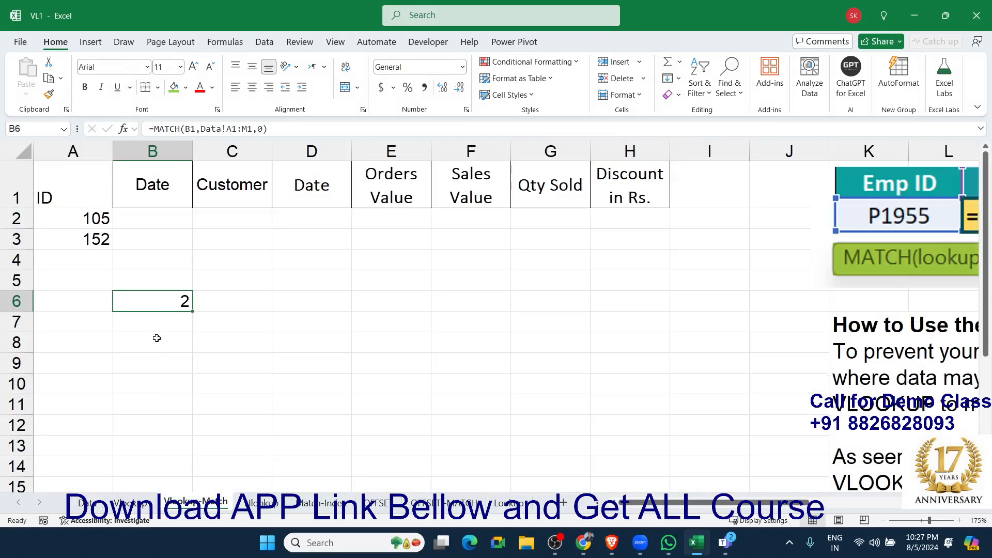
Begin a VLOOKUP formula in B2 with A2 as the lookup value and Data!A:M as the table array.
{"action": "left_click", "coordinate": [151, 221]}
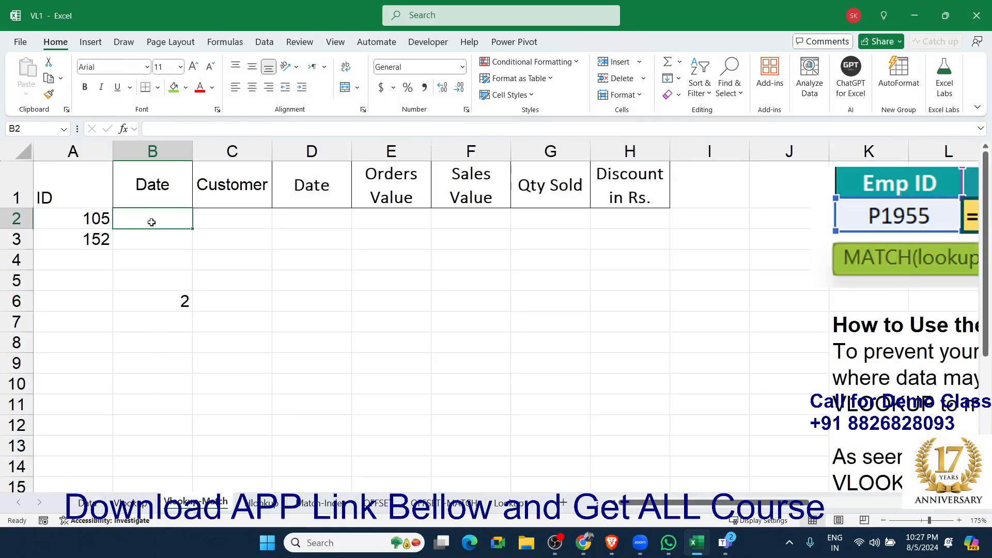
{"action": "double_click", "coordinate": [152, 222]}
{"action": "type", "text": "=vl"}
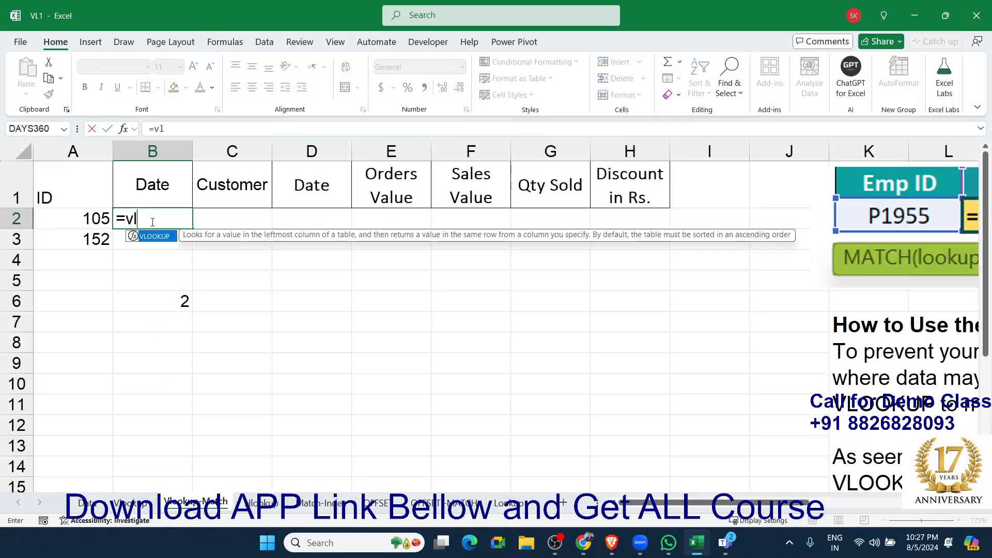
{"action": "key", "text": "Tab"}
{"action": "key", "text": "Left"}
{"action": "type", "text": ","}
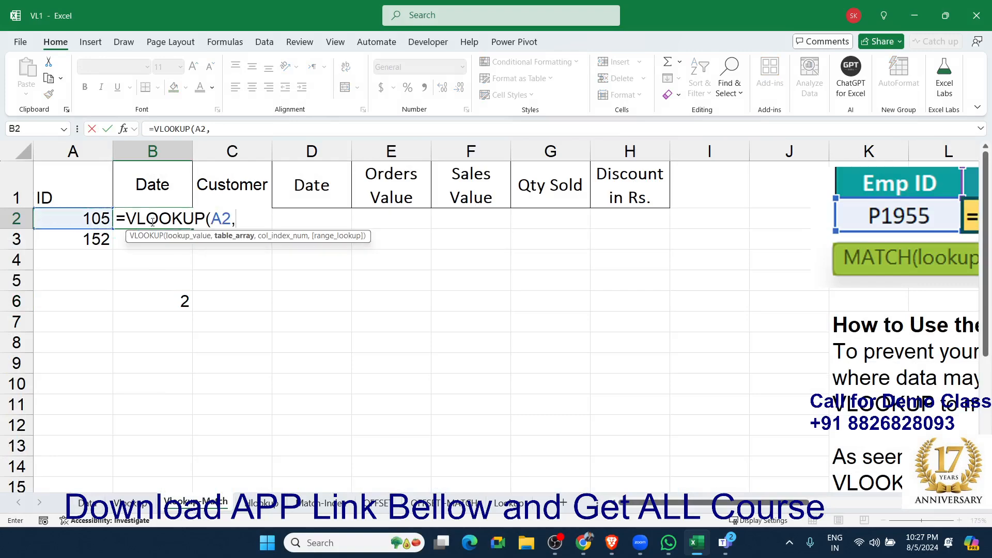
{"action": "left_click", "coordinate": [89, 502]}
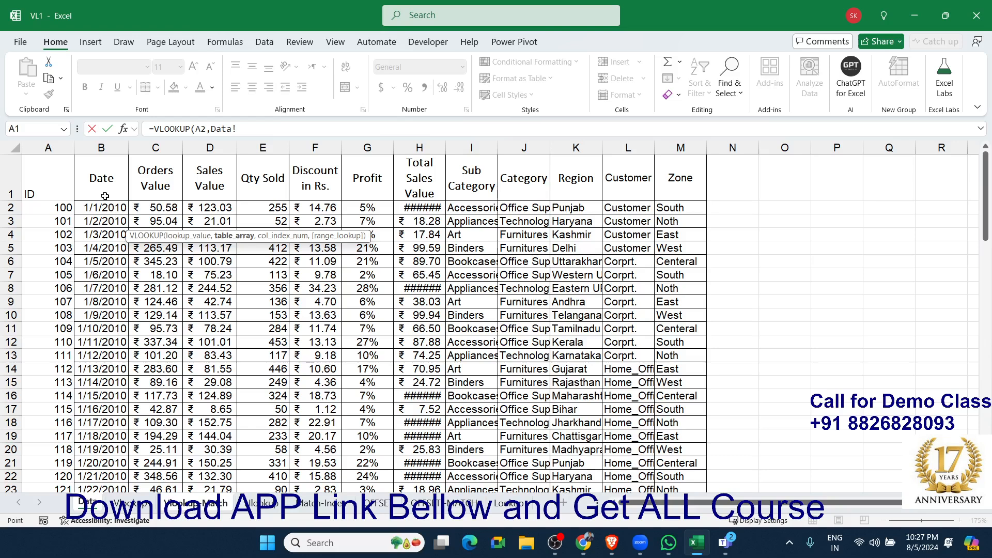
{"action": "left_click_drag", "start_coordinate": [48, 148], "coordinate": [665, 191]}
{"action": "type", "text": ","}
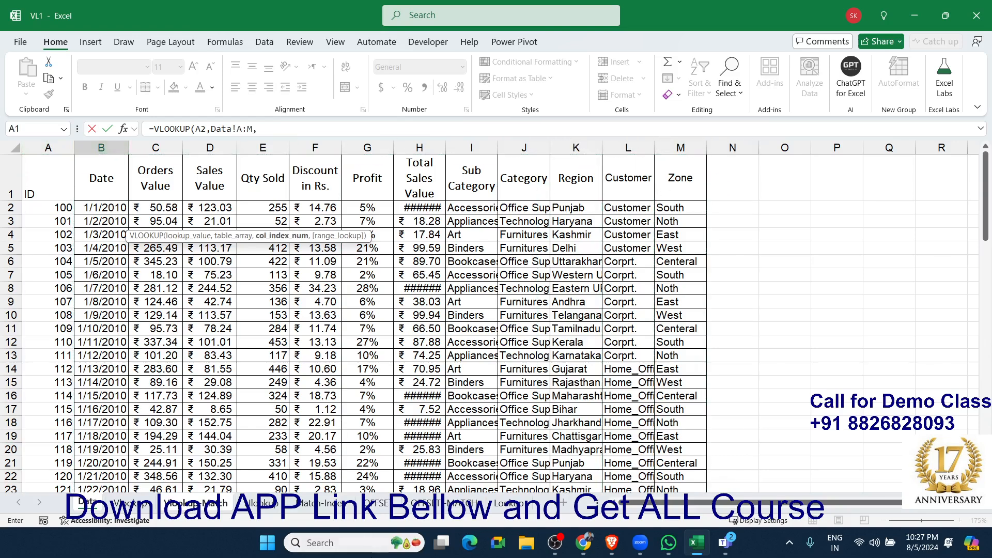
Complete the B2 VLOOKUP with 'Vlookup-Match'!B6 as the column index and 0 for an exact match.
{"action": "left_click", "coordinate": [196, 503]}
{"action": "left_click", "coordinate": [172, 304]}
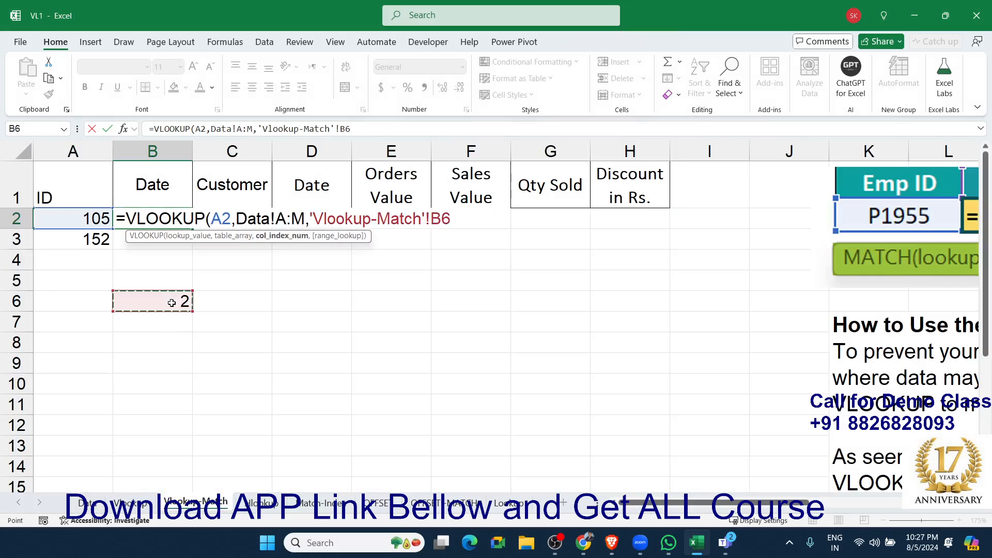
{"action": "type", "text": ",0"}
{"action": "key", "text": "Return"}
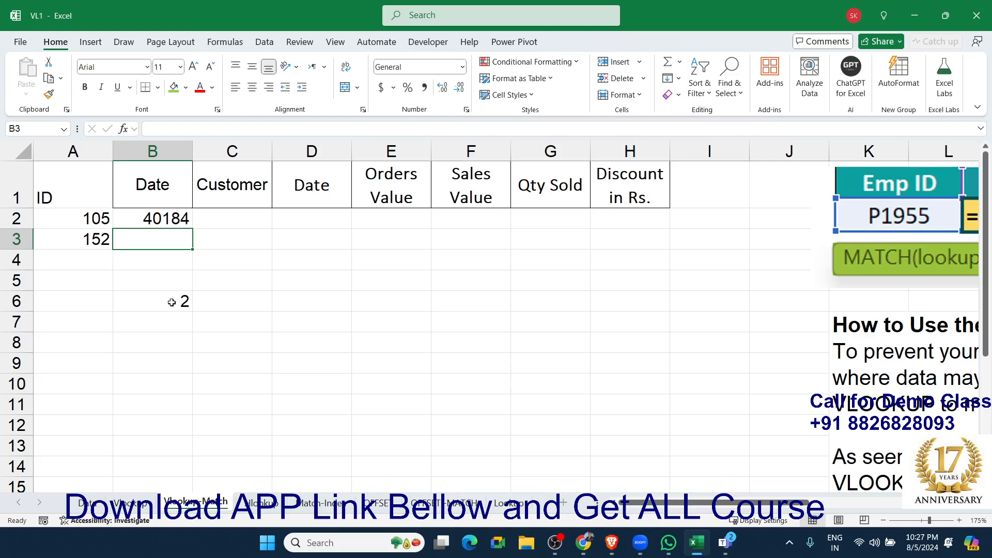
Begin a VLOOKUP formula in B3 with A3 as the lookup value and Data!A:M as the table array.
{"action": "type", "text": "=vl"}
{"action": "key", "text": "Tab"}
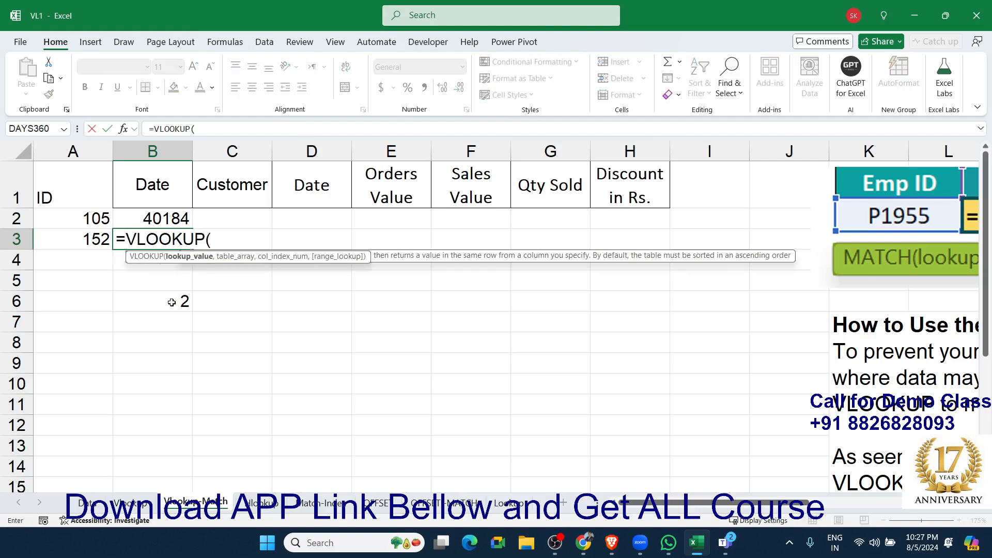
{"action": "key", "text": "Left"}
{"action": "type", "text": ","}
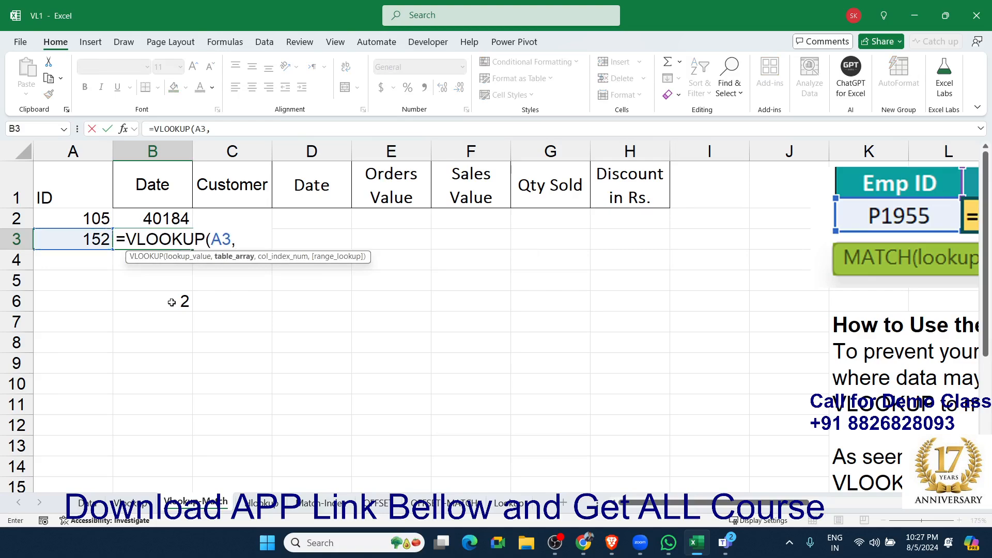
{"action": "left_click", "coordinate": [88, 504]}
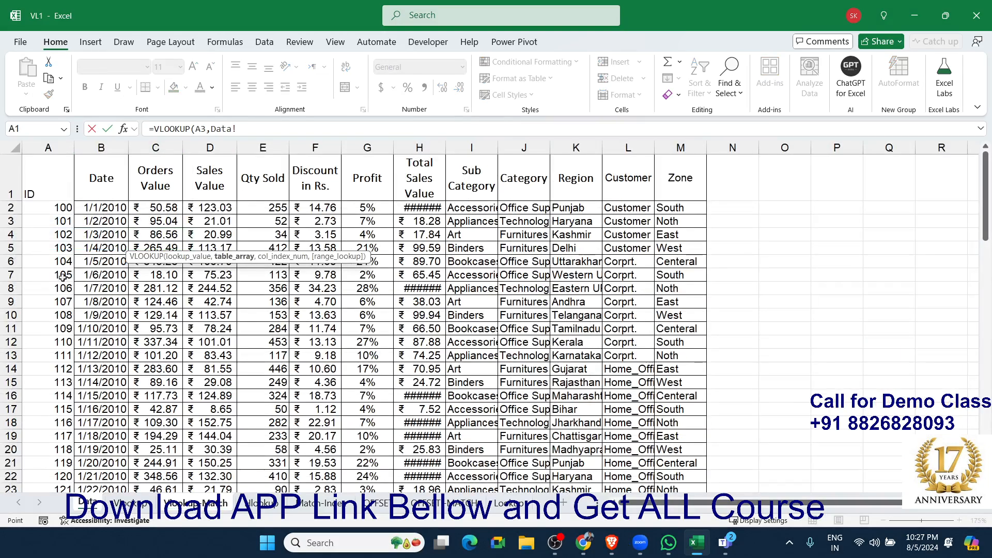
{"action": "left_click_drag", "start_coordinate": [48, 147], "coordinate": [683, 246]}
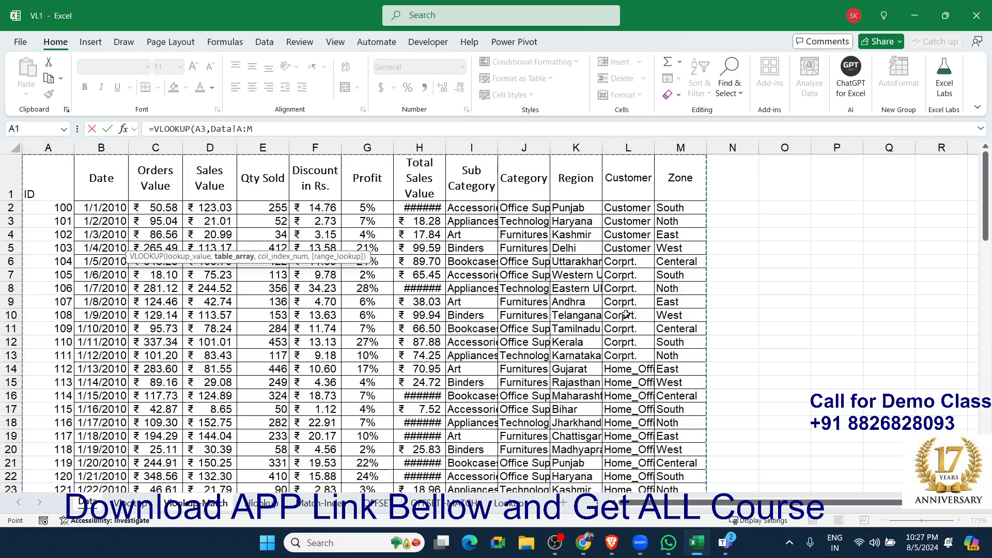
{"action": "type", "text": ",MATCH("}
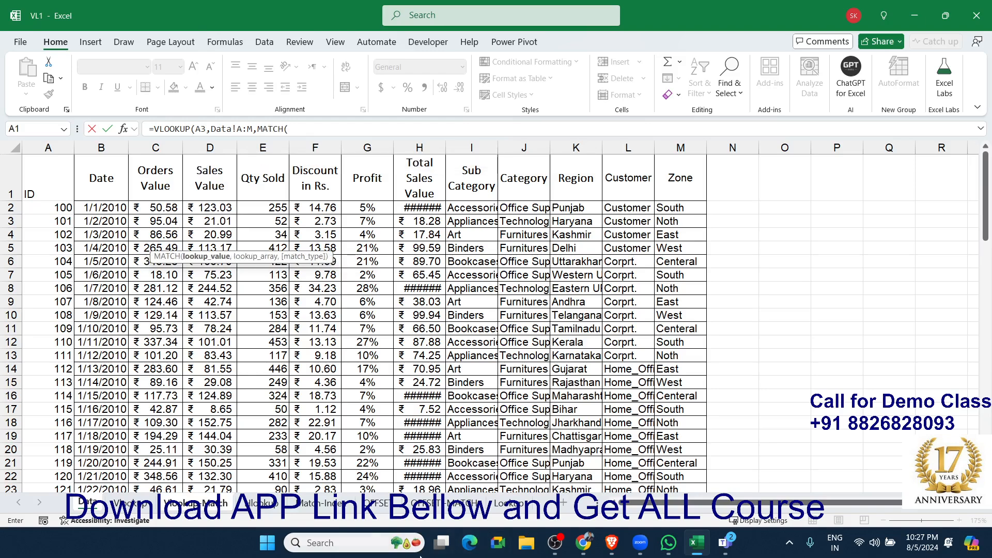
Nest MATCH('Vlookup-Match'!B1,Data!A1:M1,0) as the column index in B3 and finish the VLOOKUP with exact match 0.
{"action": "left_click", "coordinate": [209, 499]}
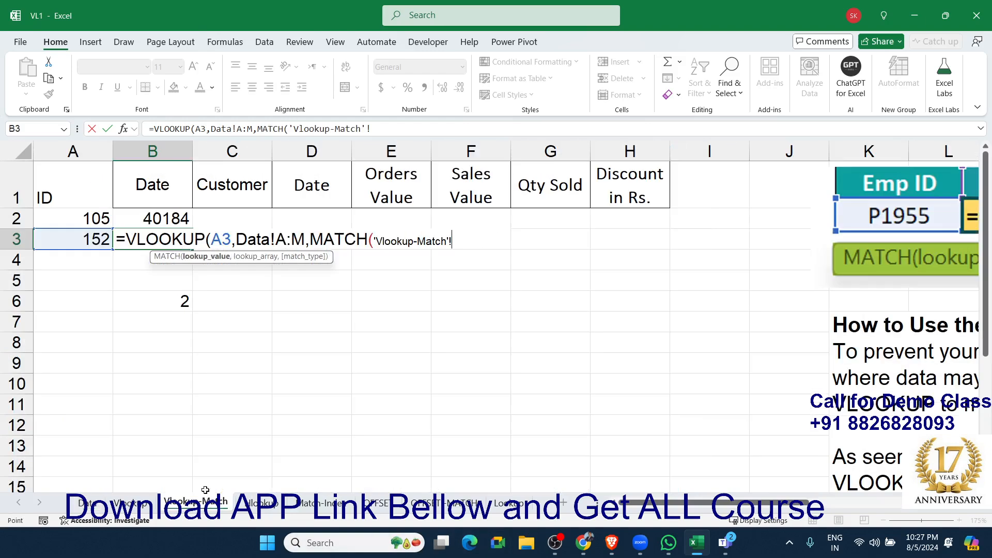
{"action": "left_click", "coordinate": [169, 175]}
{"action": "type", "text": ","}
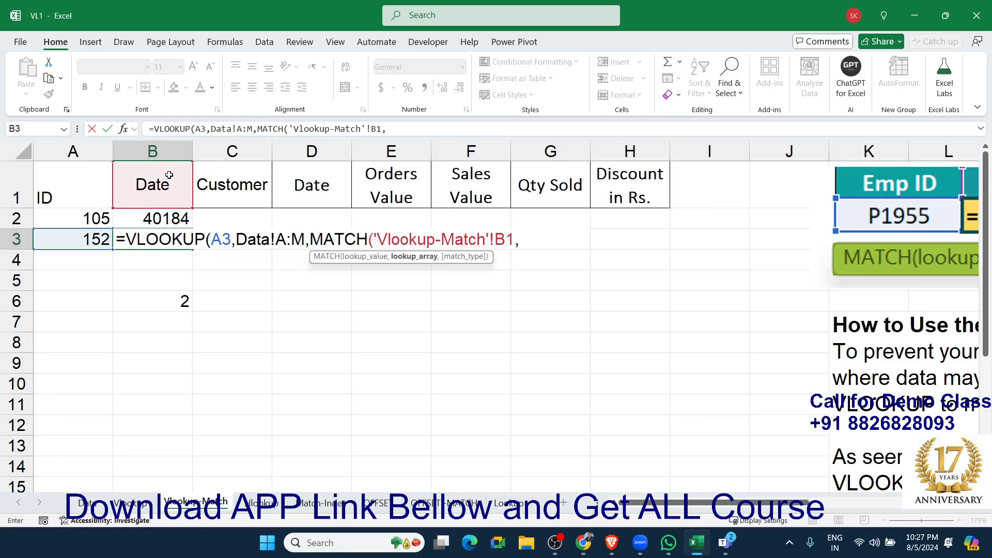
{"action": "left_click", "coordinate": [88, 502]}
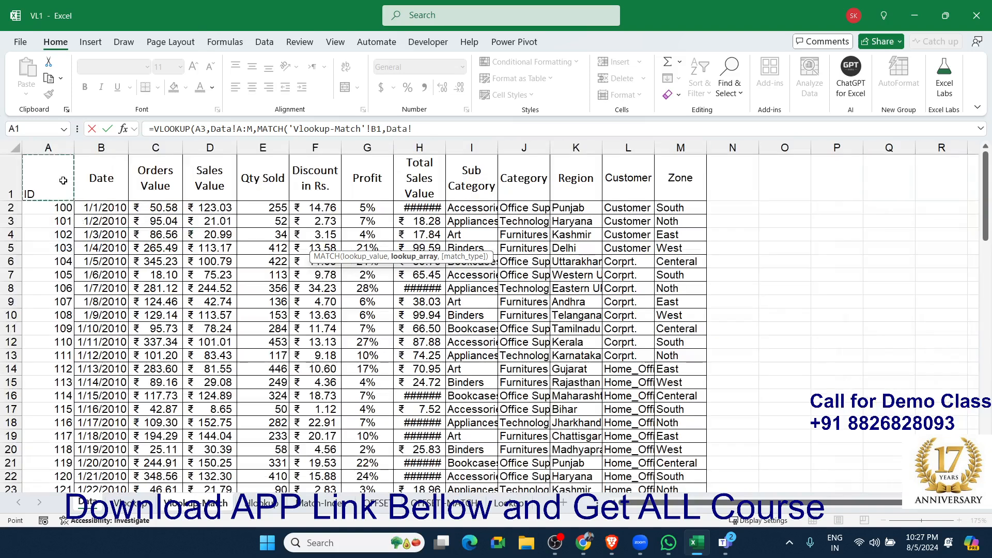
{"action": "left_click_drag", "start_coordinate": [63, 181], "coordinate": [667, 178]}
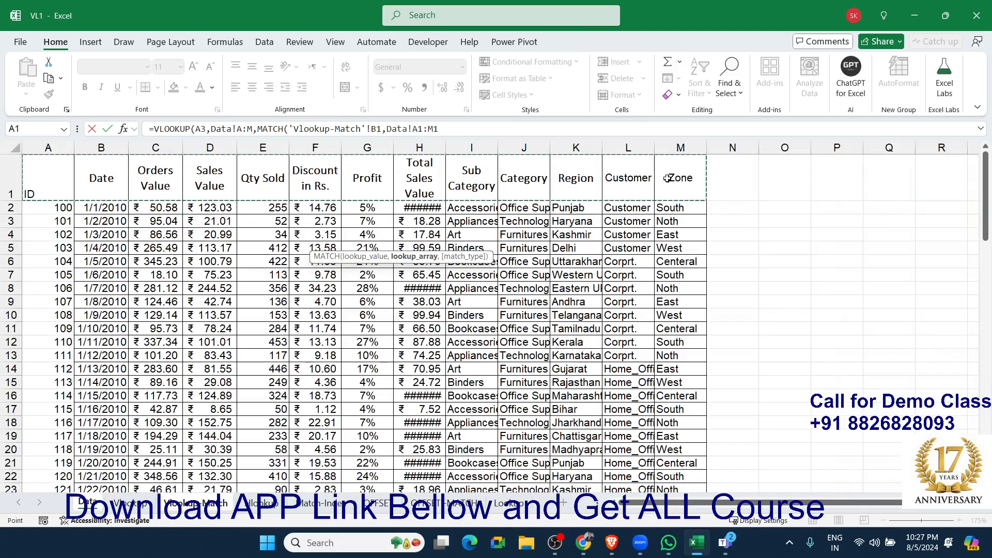
{"action": "type", "text": ",0),"}
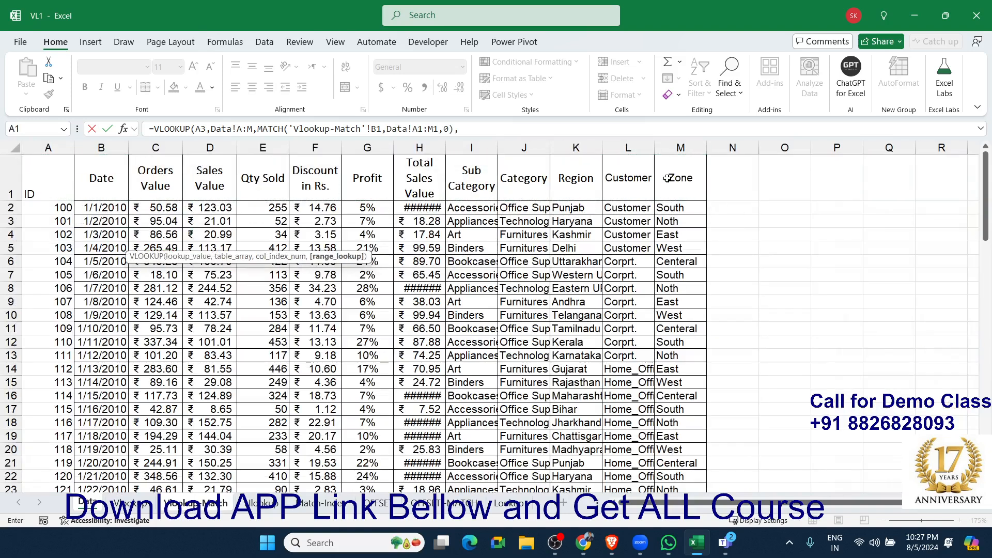
{"action": "type", "text": "0)"}
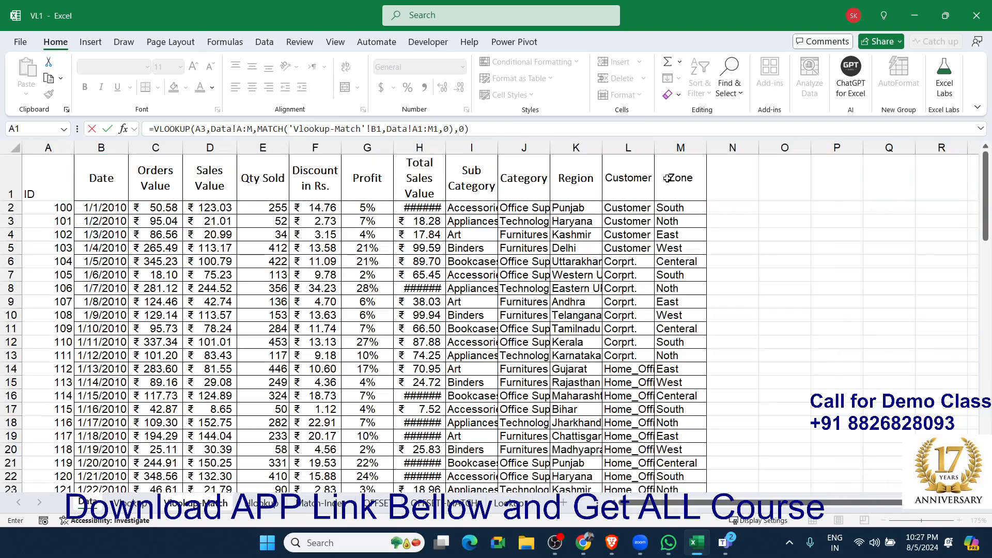
{"action": "key", "text": "Return"}
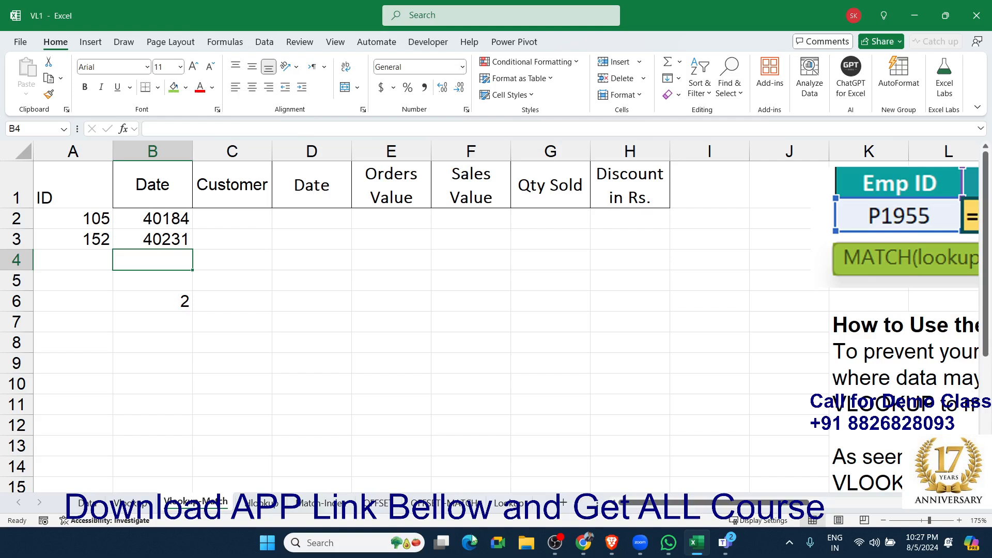
Review the nested VLOOKUP and MATCH formula in B3 and the standalone MATCH formula in B6.
{"action": "double_click", "coordinate": [181, 240]}
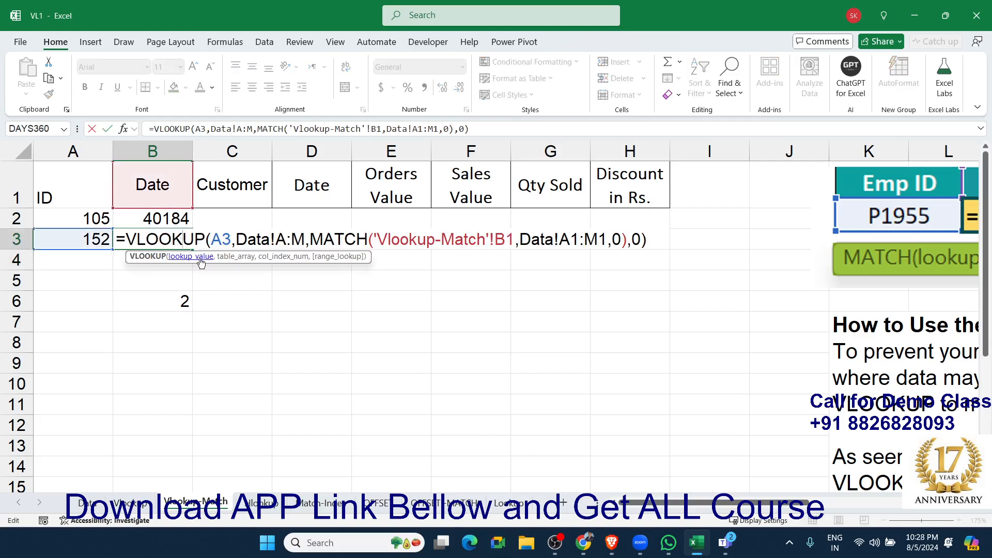
{"action": "key", "text": "Escape"}
{"action": "double_click", "coordinate": [188, 301]}
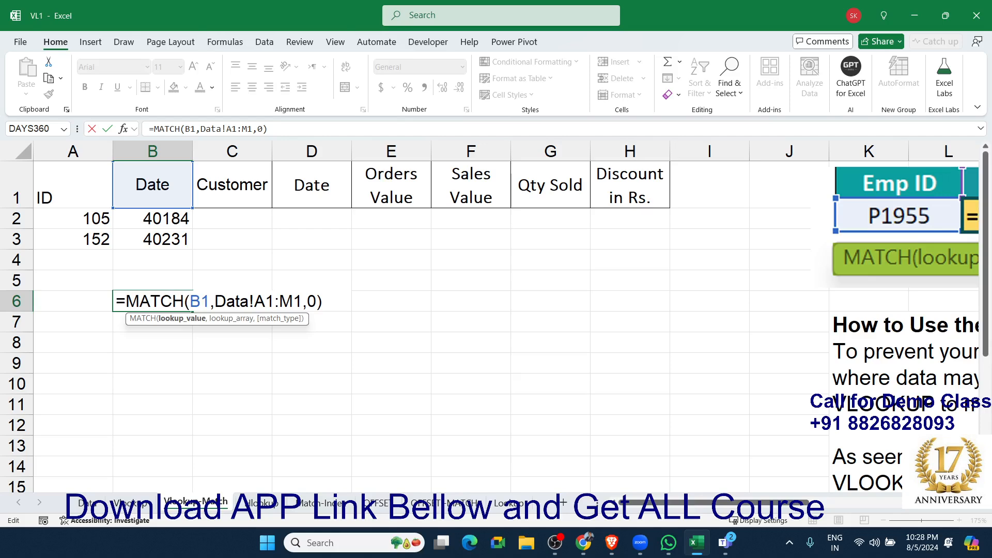
{"action": "key", "text": "alt+Tab"}
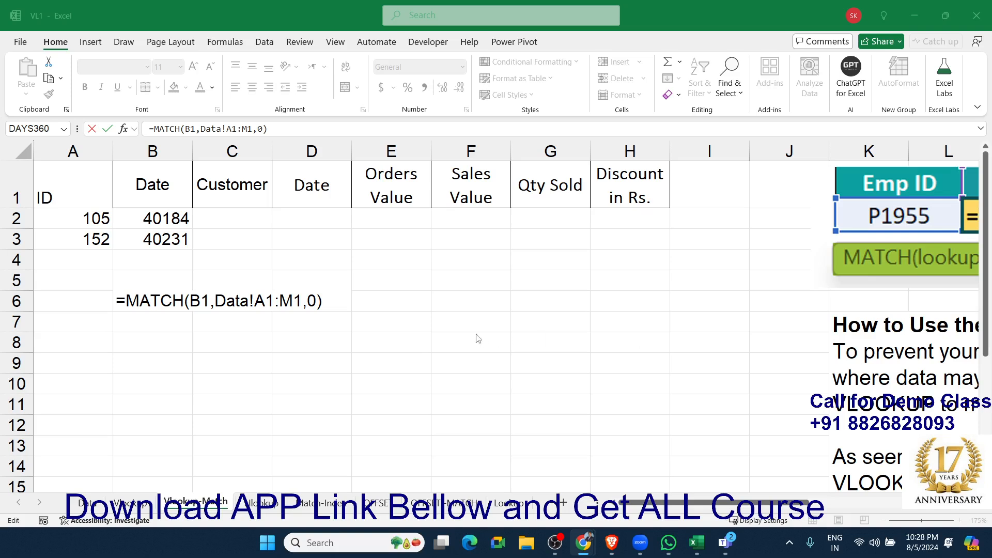
{"action": "key", "text": "ctrl+Return"}
Replace the B6 reference in the B2 VLOOKUP with the MATCH(B1,Data!A1:M1,0) expression copied from B6.
{"action": "double_click", "coordinate": [171, 303]}
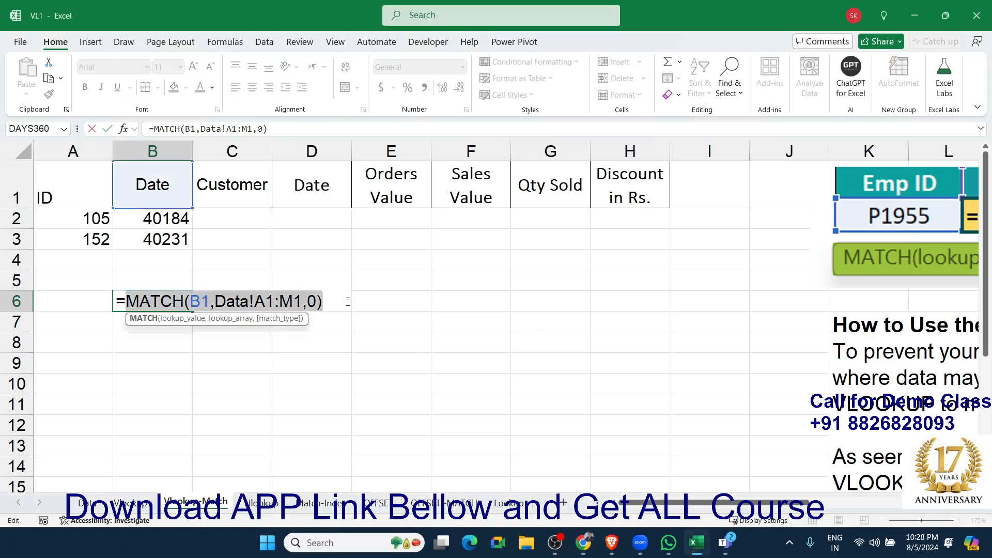
{"action": "key", "text": "ctrl+Return"}
{"action": "left_click", "coordinate": [160, 218]}
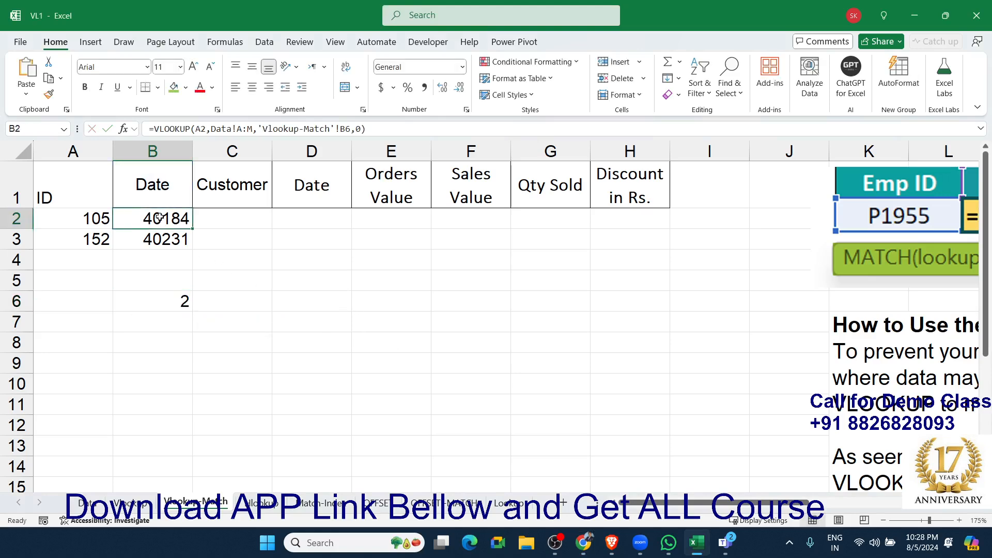
{"action": "double_click", "coordinate": [159, 218]}
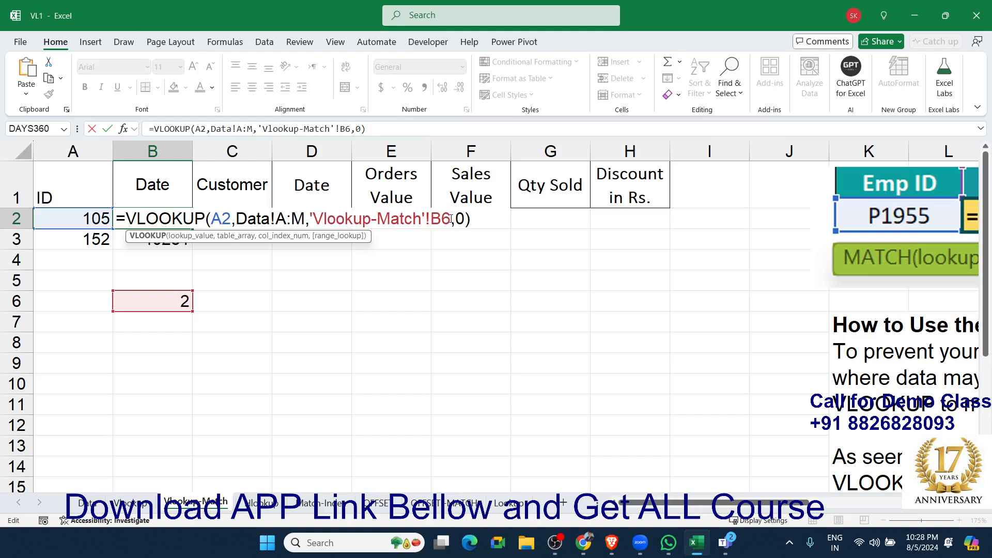
{"action": "left_click_drag", "start_coordinate": [451, 218], "coordinate": [313, 219]}
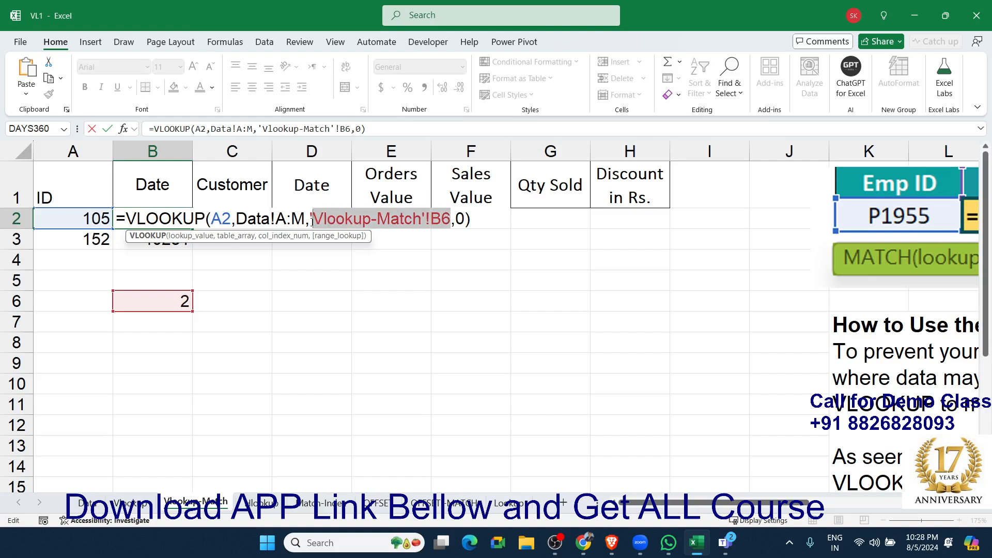
{"action": "type", "text": "MATCH(B1,Data!A1:M1,0)"}
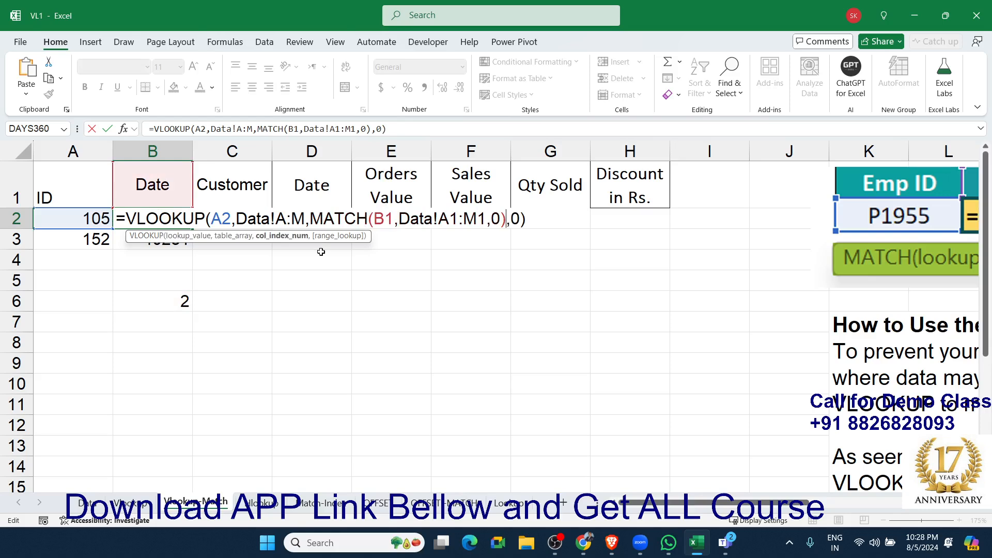
{"action": "key", "text": "Return"}
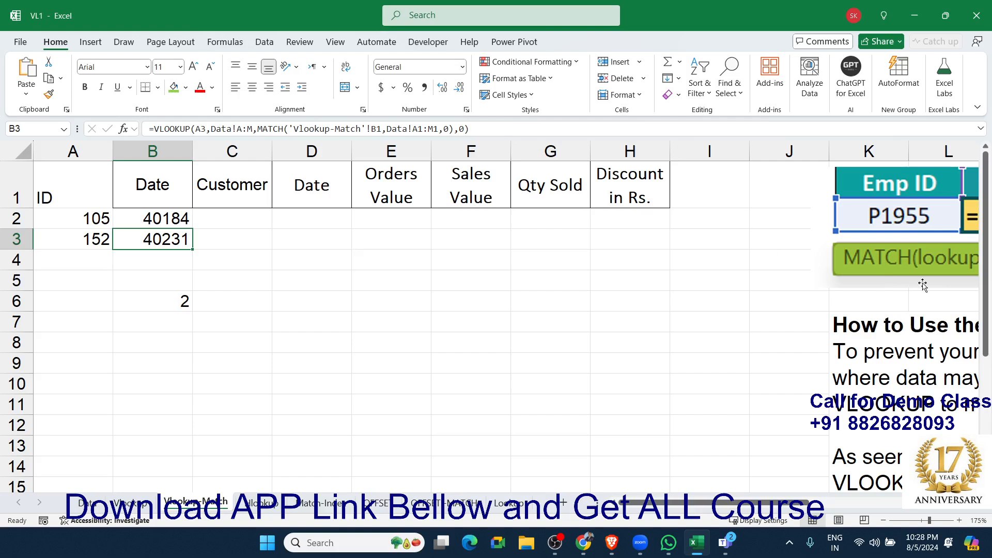
{"action": "key", "text": "alt+Tab"}
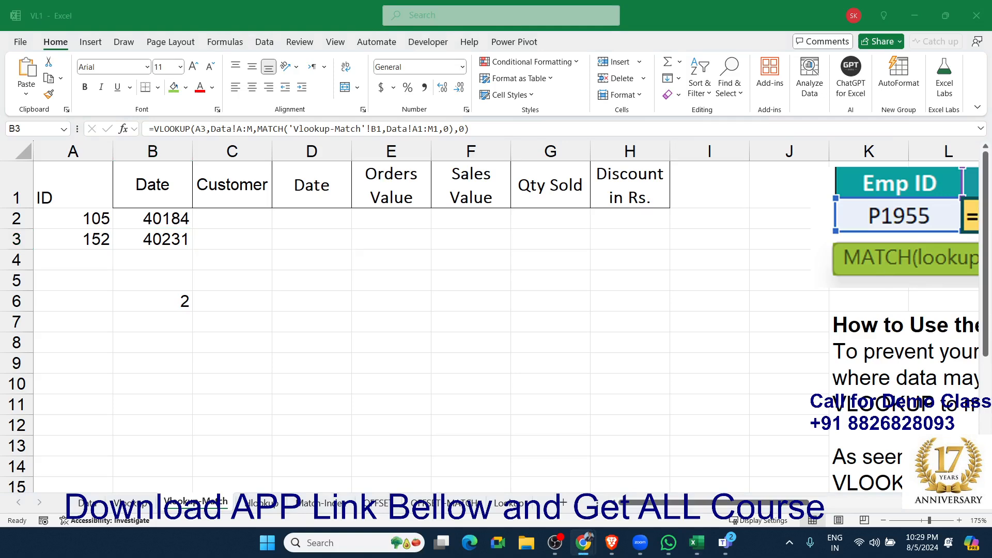
Lock the lookup value as $A2 and the table array as Data!$A:$M in the B2 formula.
{"action": "left_click", "coordinate": [150, 220]}
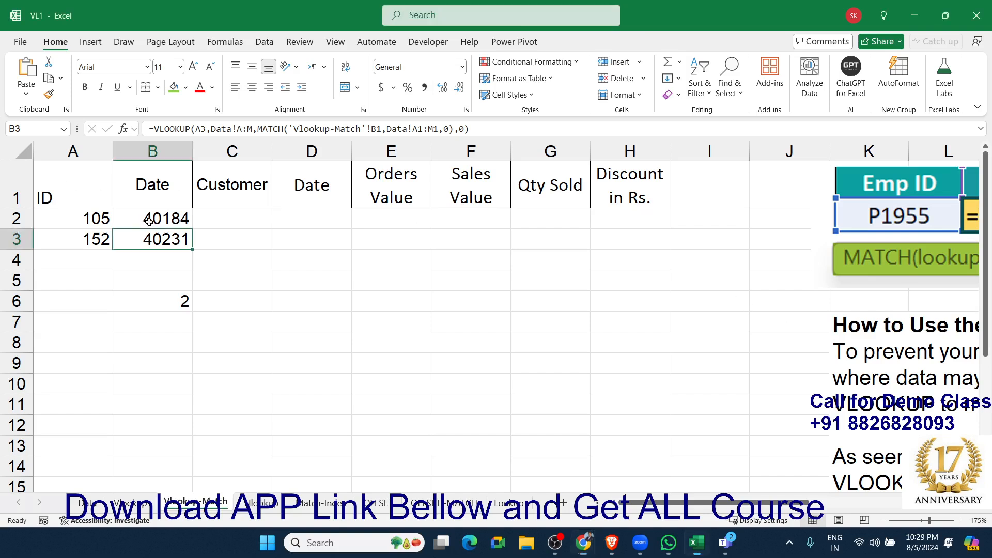
{"action": "double_click", "coordinate": [150, 220]}
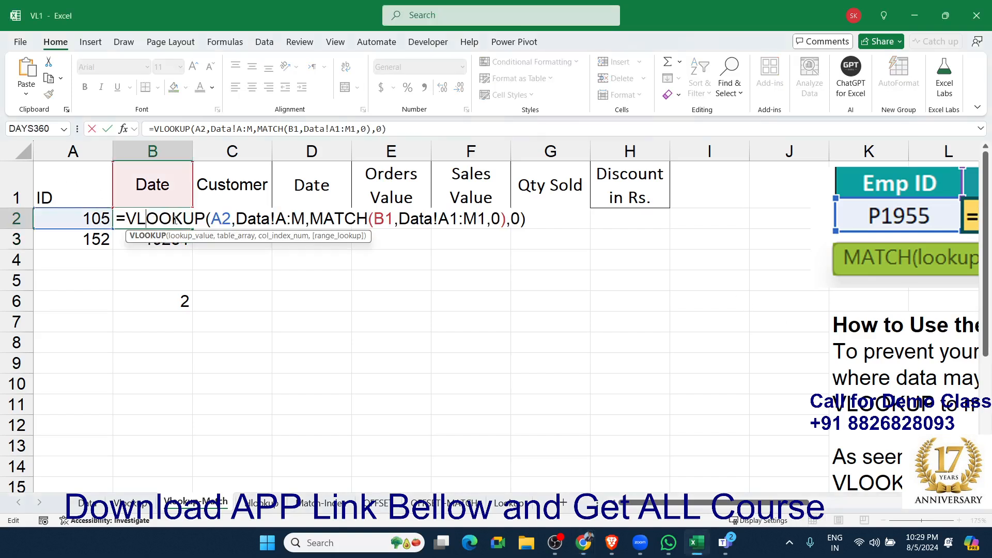
{"action": "left_click", "coordinate": [209, 219]}
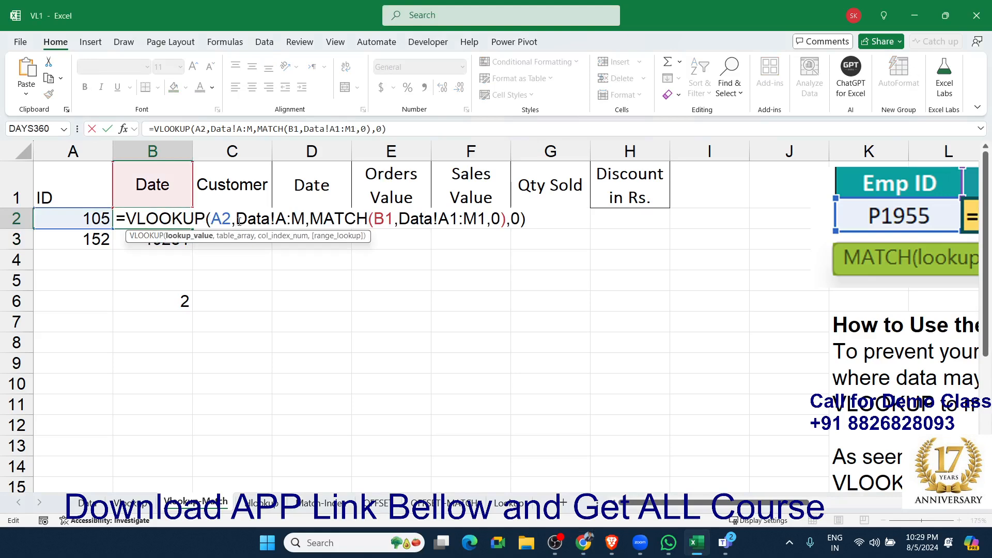
{"action": "type", "text": "$"}
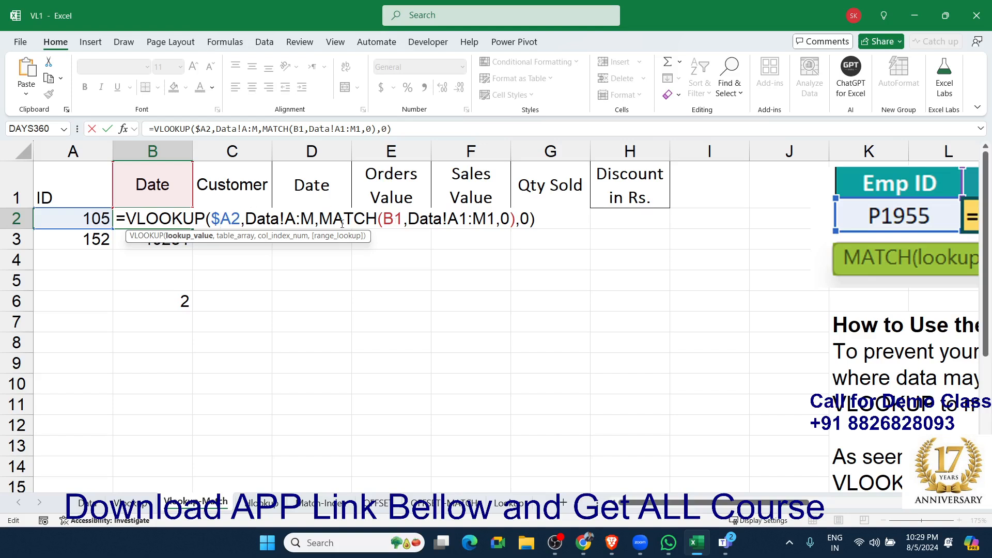
{"action": "left_click", "coordinate": [301, 221]}
{"action": "key", "text": "F4"}
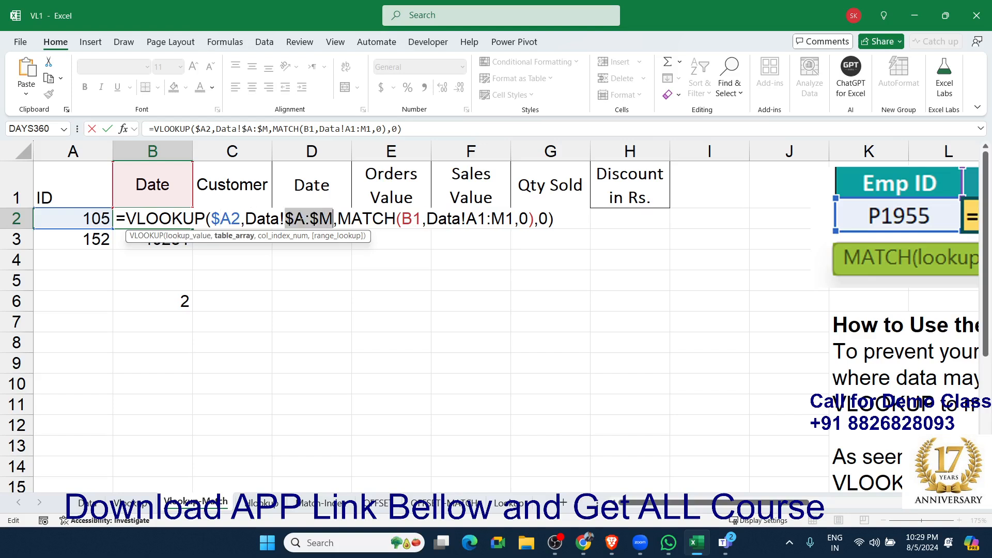
Lock the nested MATCH references in B2 as B$1 and Data!$A$1:$M$1, and fill the formula across to H2.
{"action": "left_click", "coordinate": [413, 215]}
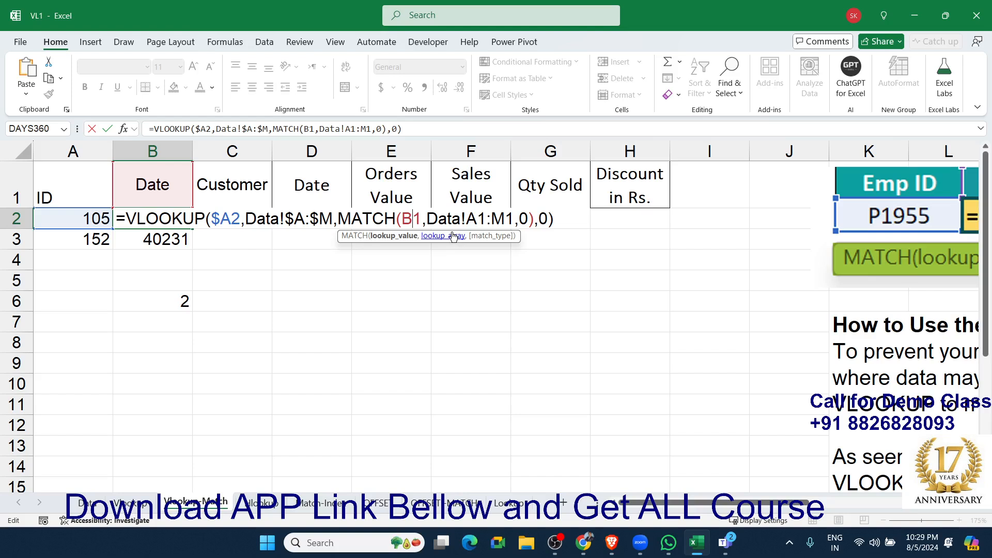
{"action": "type", "text": "$"}
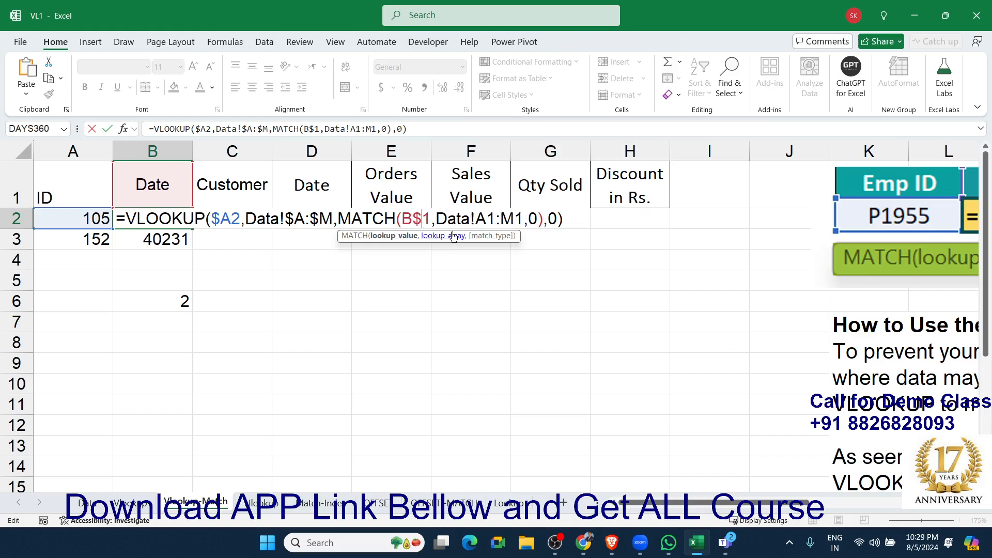
{"action": "left_click", "coordinate": [485, 217]}
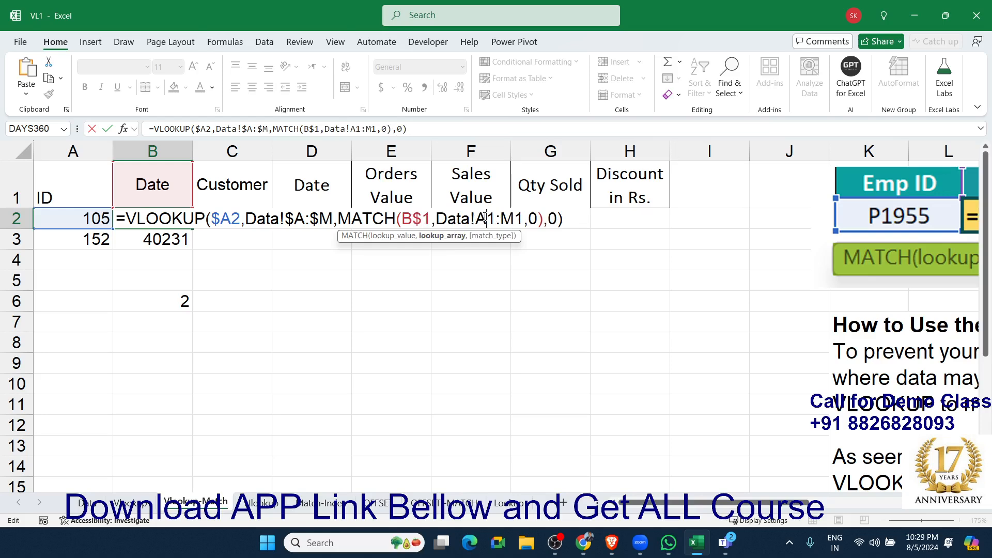
{"action": "key", "text": "F4"}
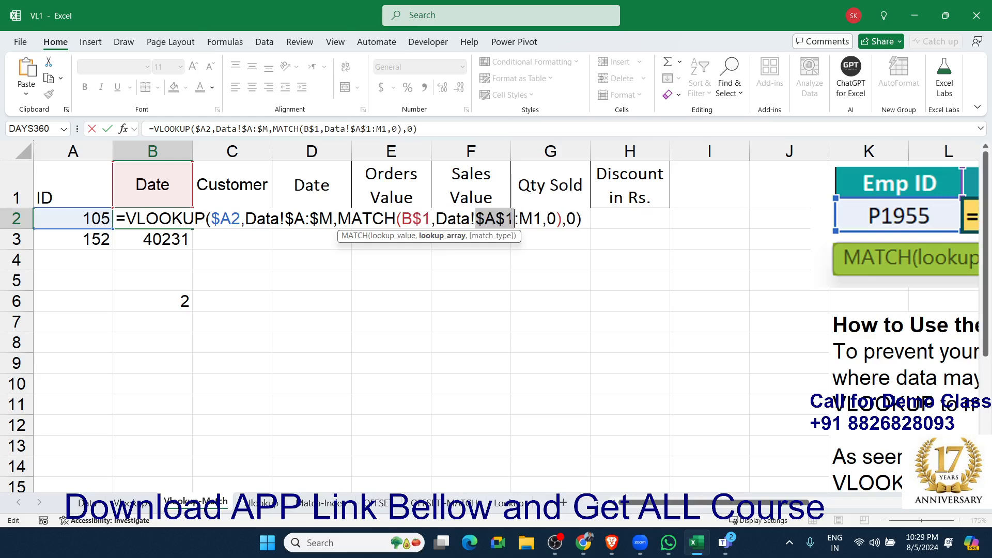
{"action": "left_click", "coordinate": [538, 220]}
{"action": "key", "text": "F4"}
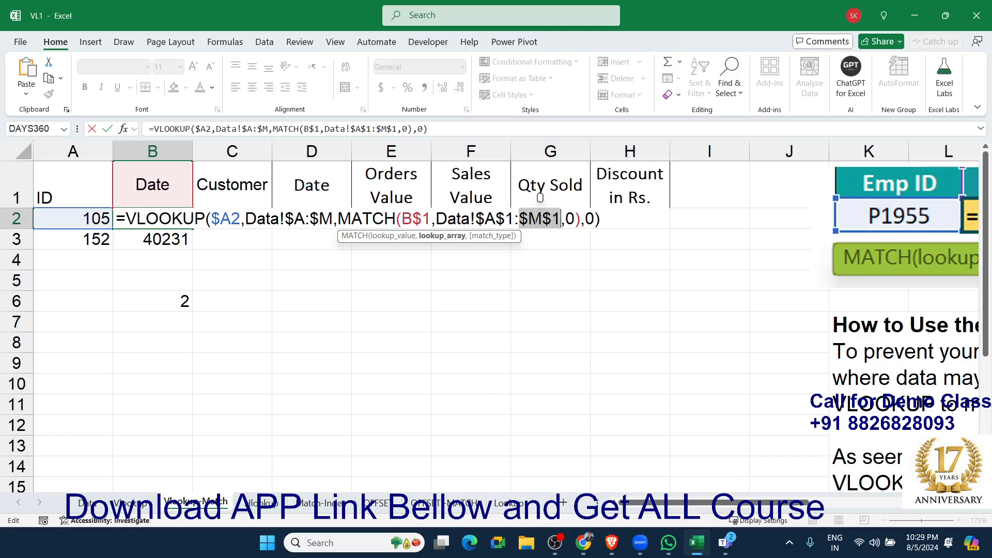
{"action": "key", "text": "Return"}
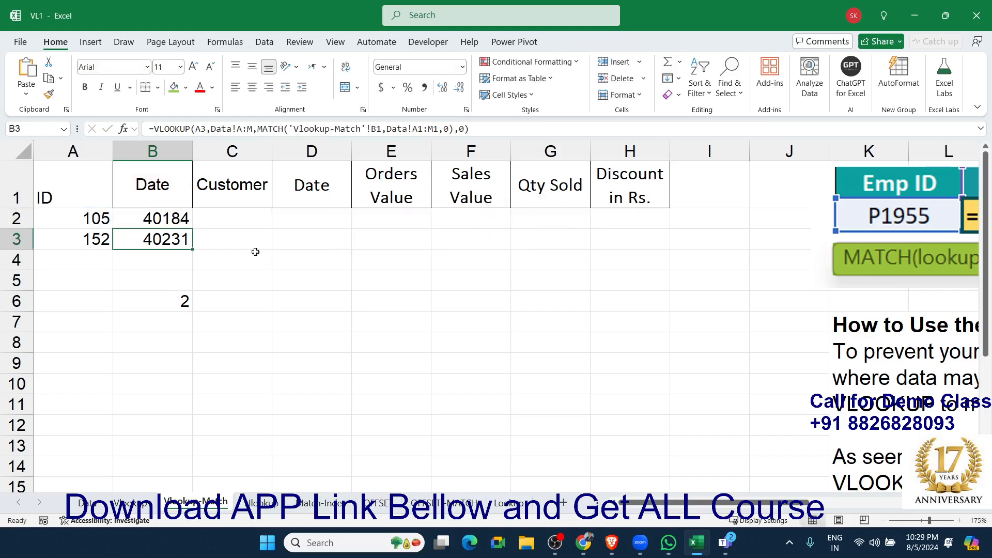
{"action": "left_click", "coordinate": [140, 220]}
{"action": "left_click_drag", "start_coordinate": [194, 226], "coordinate": [619, 217]}
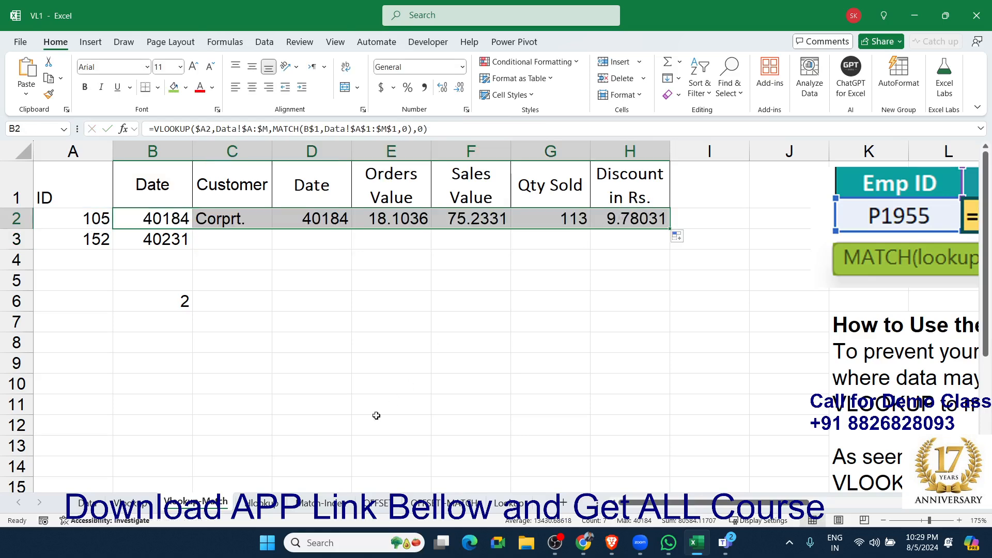
Compare the vertical ID column on the Data sheet with the horizontal ID row and field labels on the Hlookup sheet.
{"action": "left_click", "coordinate": [254, 504]}
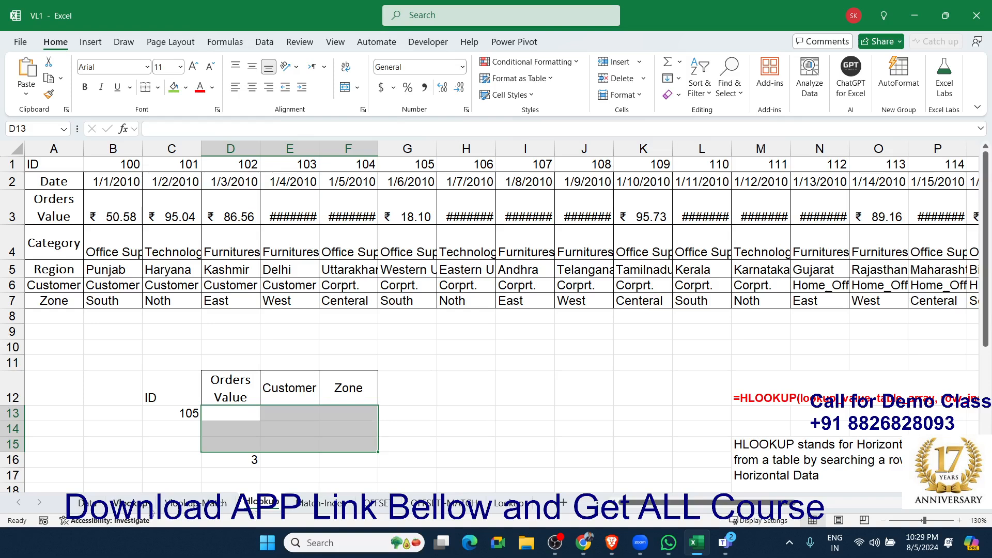
{"action": "left_click", "coordinate": [89, 503]}
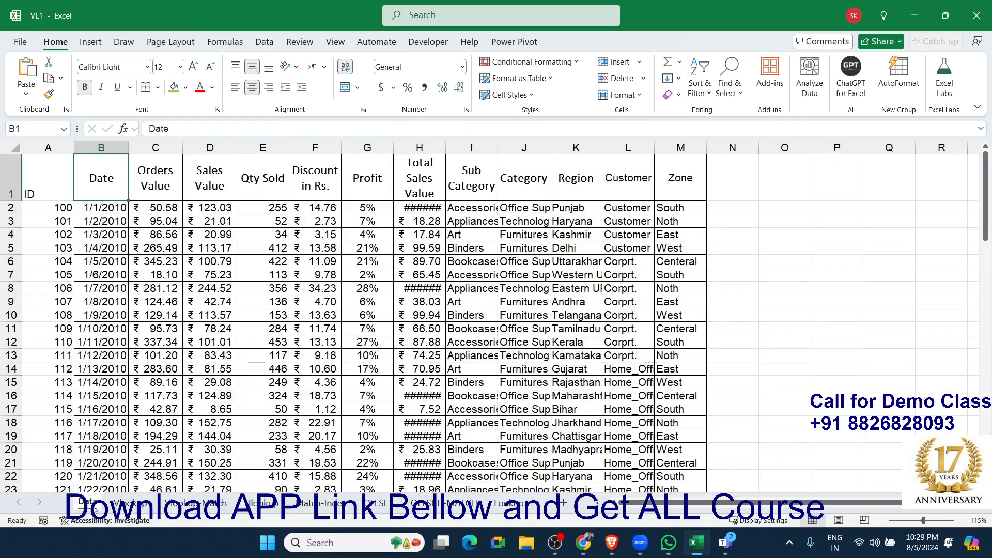
{"action": "left_click_drag", "start_coordinate": [65, 168], "coordinate": [48, 385]}
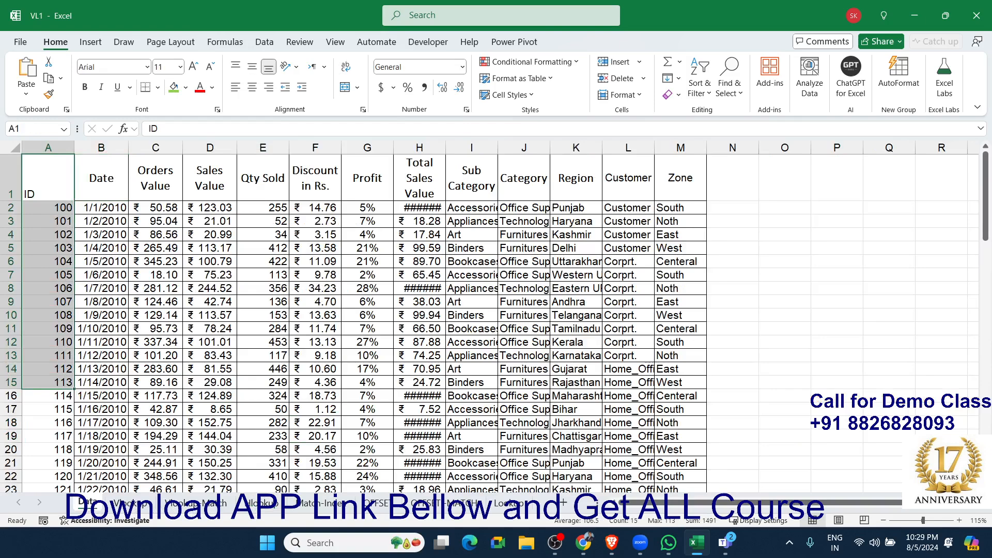
{"action": "left_click", "coordinate": [263, 504]}
{"action": "left_click", "coordinate": [116, 164]}
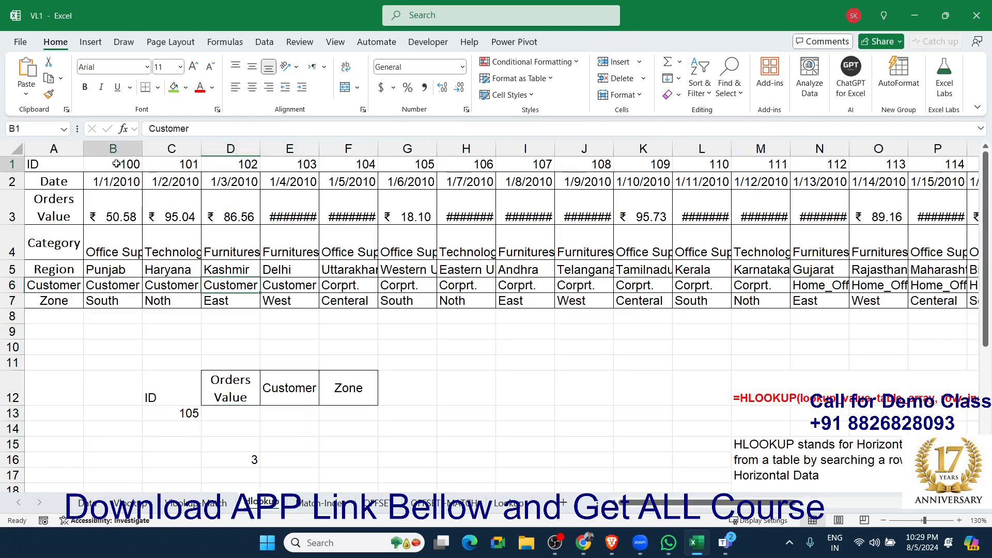
{"action": "left_click_drag", "start_coordinate": [116, 163], "coordinate": [550, 166]}
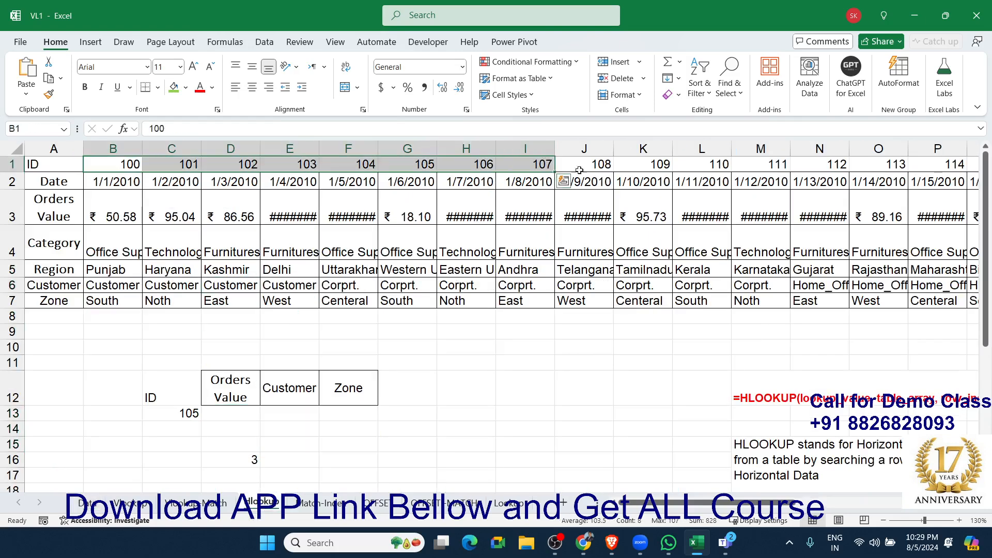
{"action": "left_click_drag", "start_coordinate": [57, 182], "coordinate": [70, 353]}
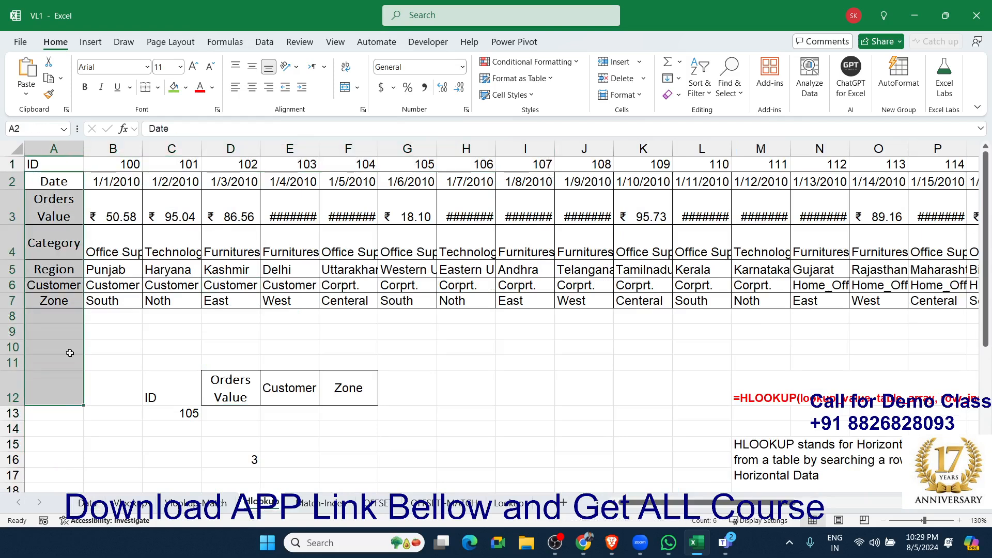
{"action": "left_click_drag", "start_coordinate": [96, 163], "coordinate": [392, 161]}
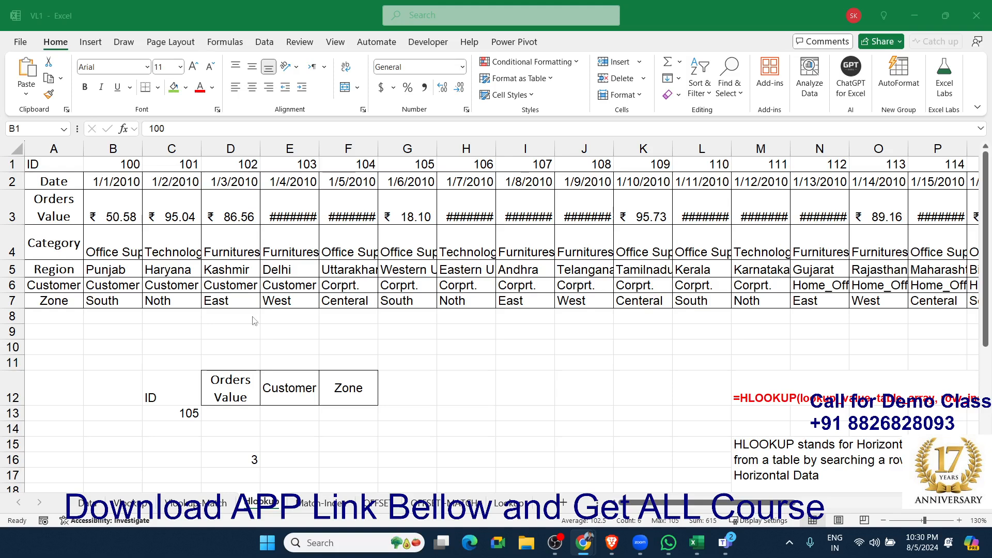
Begin an HLOOKUP formula in D13 of the Hlookup sheet with C13 as the lookup value.
{"action": "left_click", "coordinate": [247, 420]}
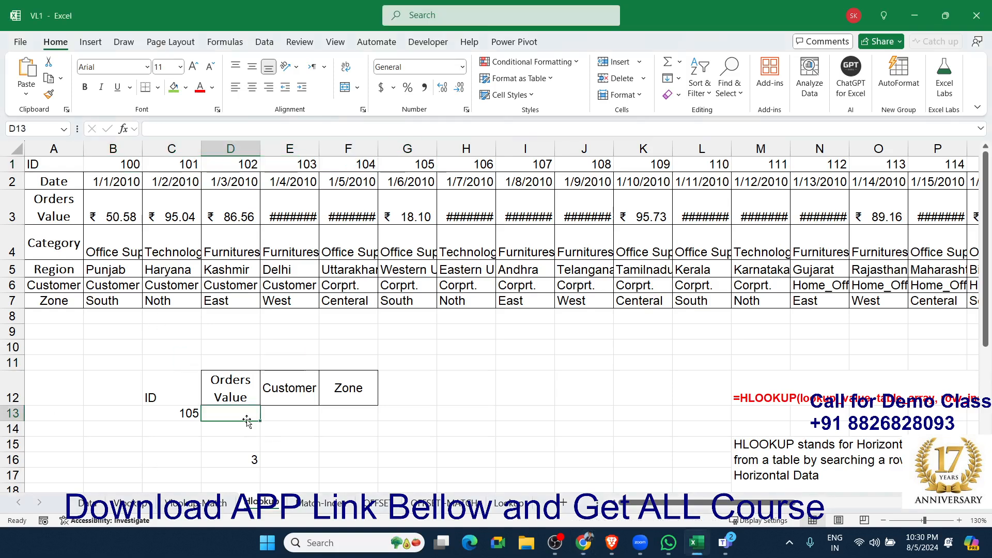
{"action": "type", "text": "=h"}
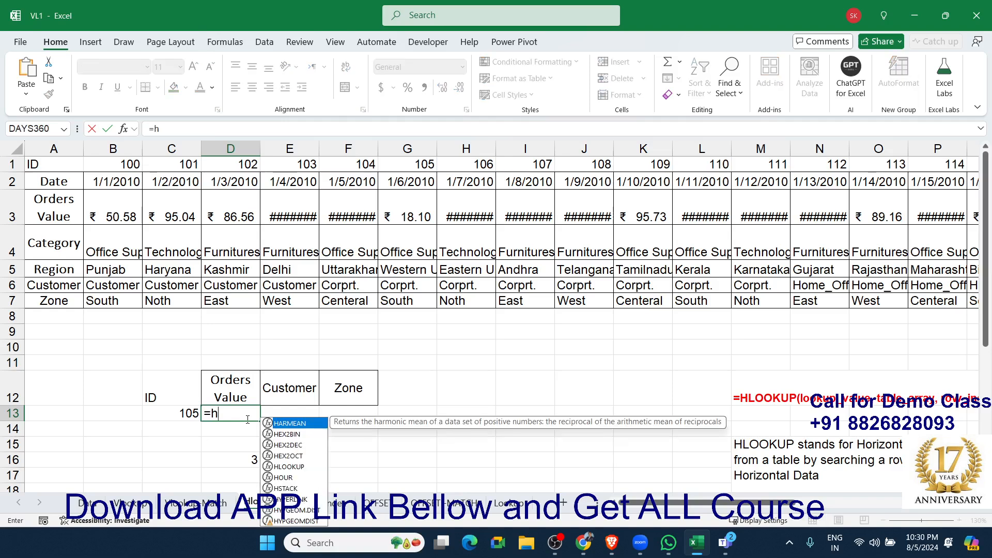
{"action": "type", "text": "lo"}
{"action": "key", "text": "Tab"}
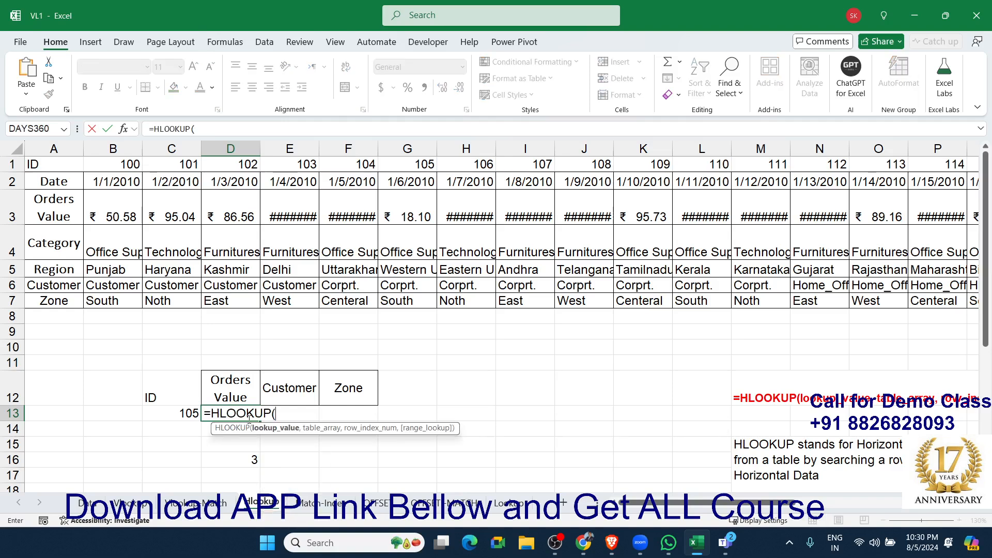
{"action": "left_click", "coordinate": [184, 415]}
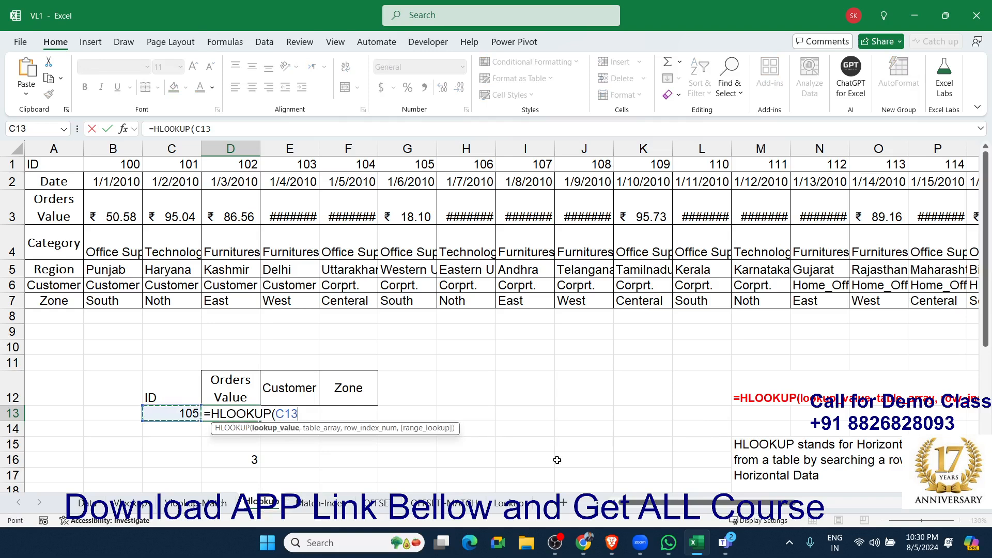
{"action": "type", "text": ","}
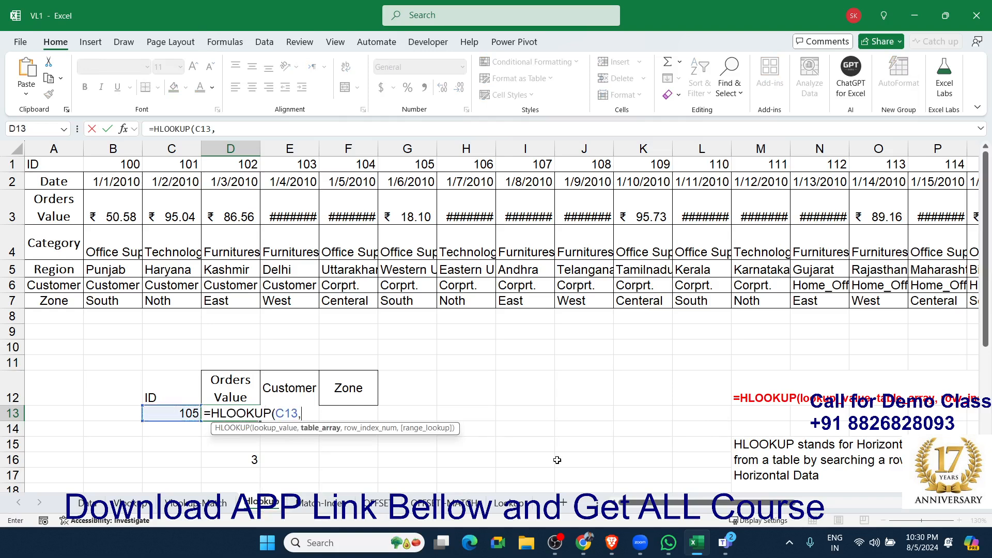
Complete the D13 HLOOKUP with rows 1:7 as the table array, row index 3 and 0 for an exact match.
{"action": "left_click_drag", "start_coordinate": [62, 149], "coordinate": [289, 151]}
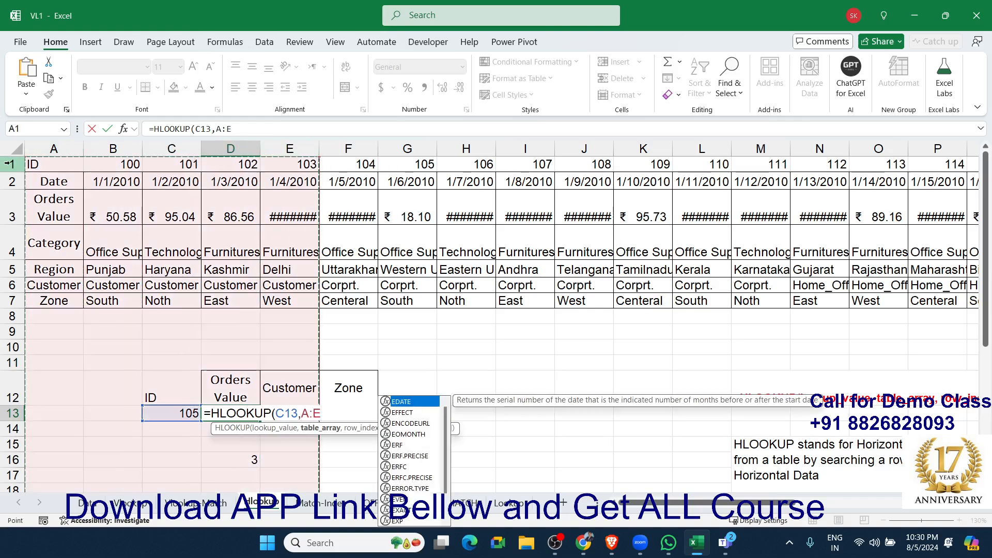
{"action": "left_click_drag", "start_coordinate": [9, 163], "coordinate": [10, 308]}
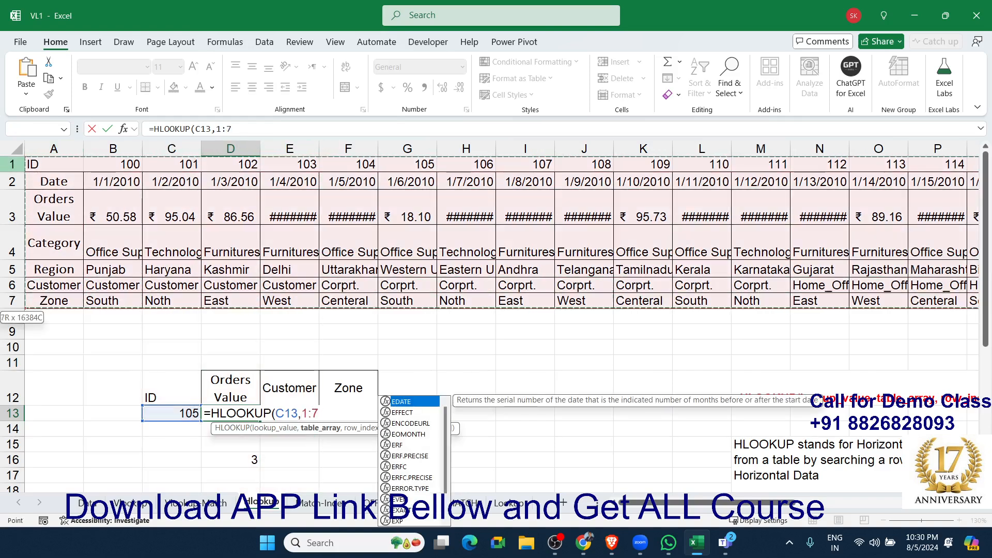
{"action": "type", "text": ",3"}
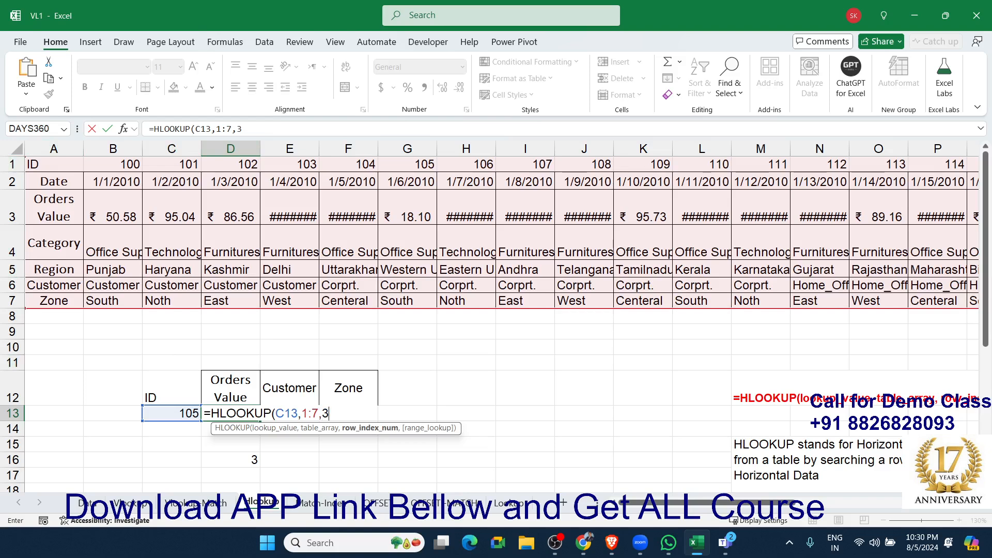
{"action": "type", "text": ",0"}
{"action": "key", "text": "Return"}
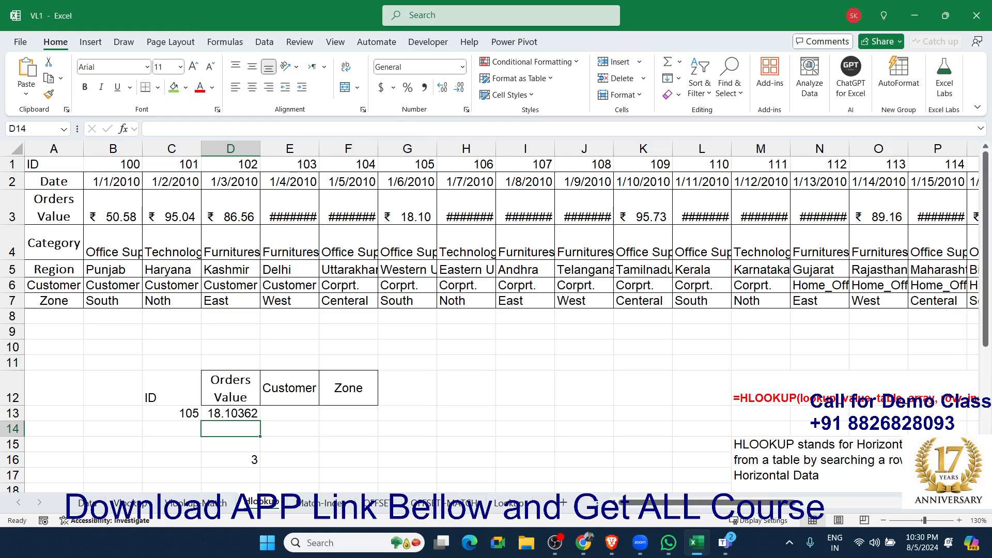
Begin a VLOOKUP formula in E13 with C13 as the lookup value and rows 1:8 as the table array.
{"action": "key", "text": "Up"}
{"action": "key", "text": "Right"}
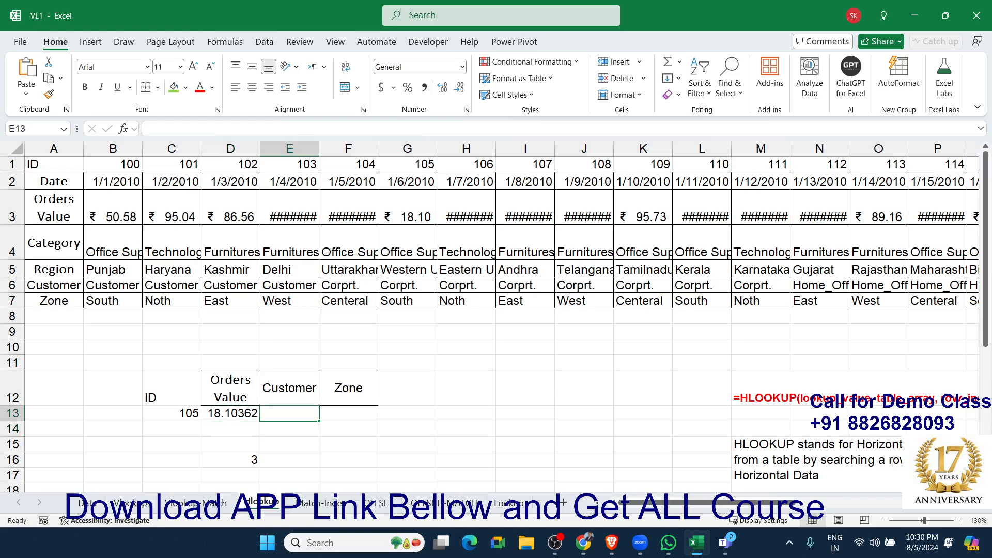
{"action": "type", "text": "="}
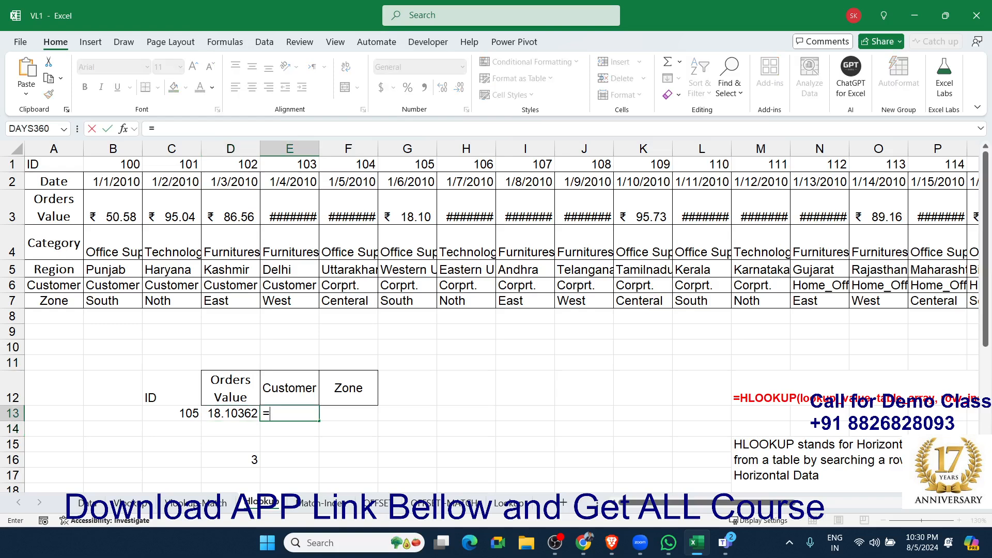
{"action": "type", "text": "VLOOKUP("}
{"action": "key", "text": "Left"}
{"action": "key", "text": "Left"}
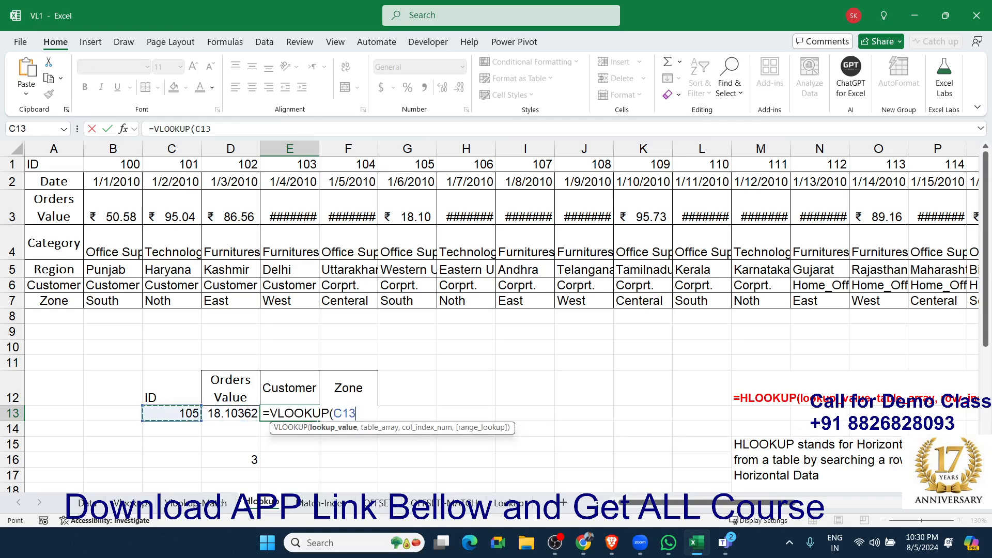
{"action": "type", "text": ","}
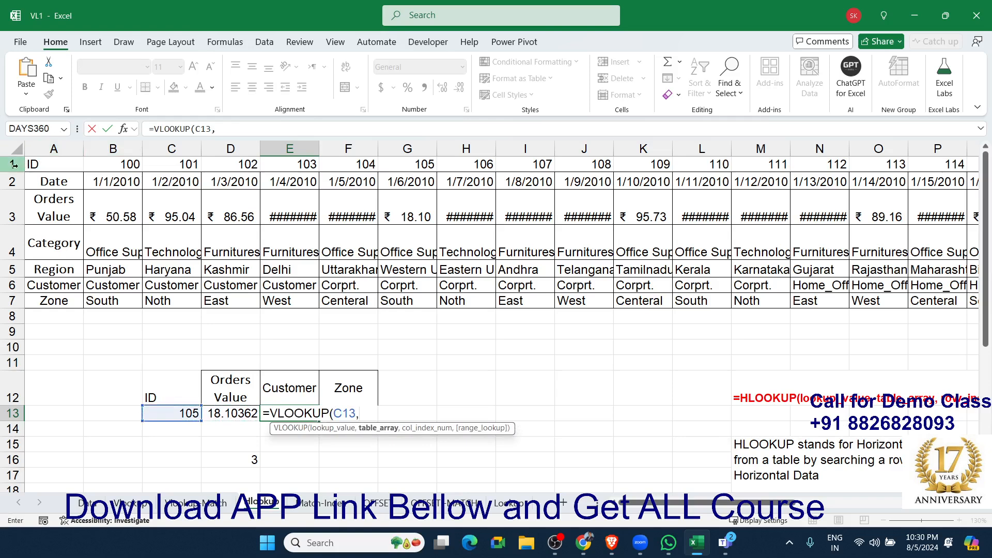
{"action": "left_click_drag", "start_coordinate": [12, 165], "coordinate": [5, 309]}
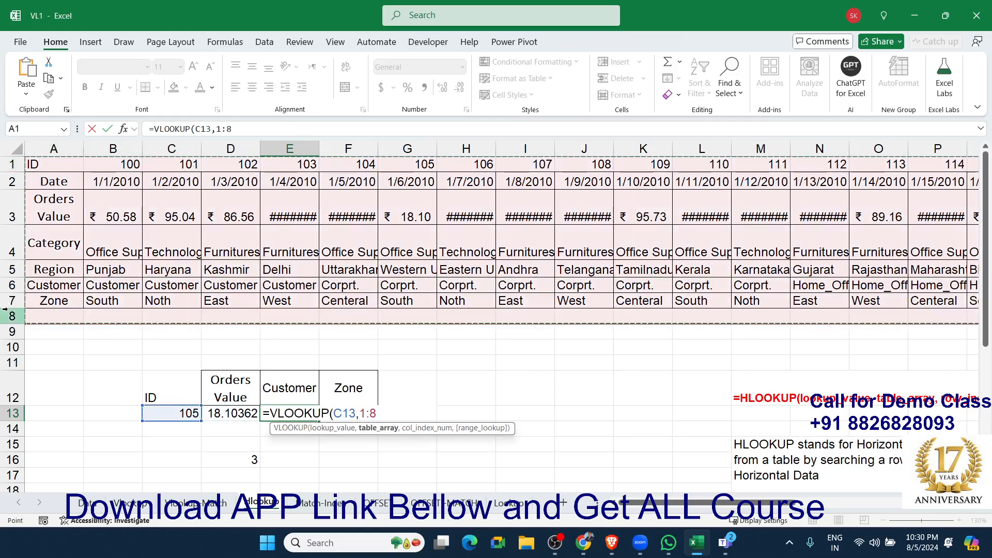
Complete the E13 formula with ROW(A6) as the index number and 0 for an exact match, accepting the closing-parenthesis correction.
{"action": "type", "text": ",row"}
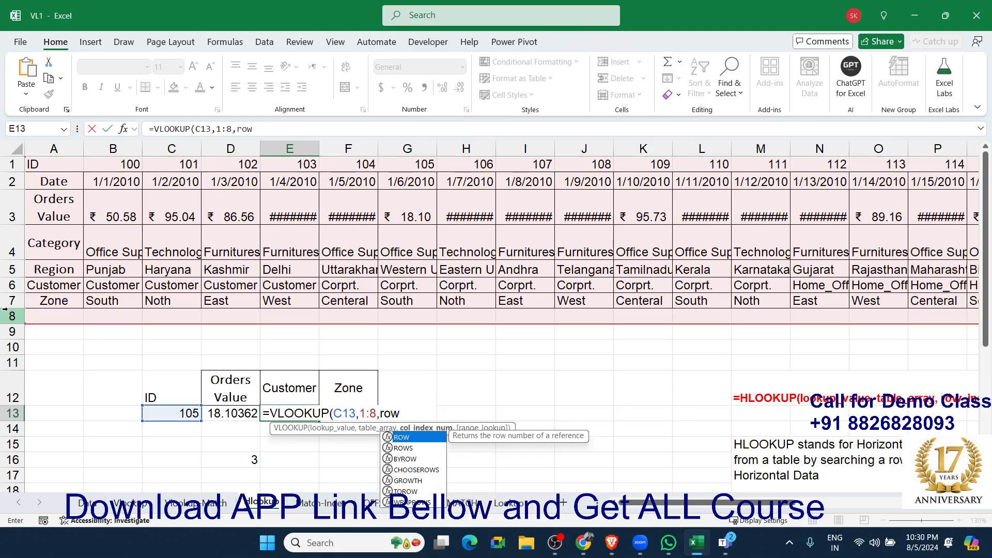
{"action": "key", "text": "Tab"}
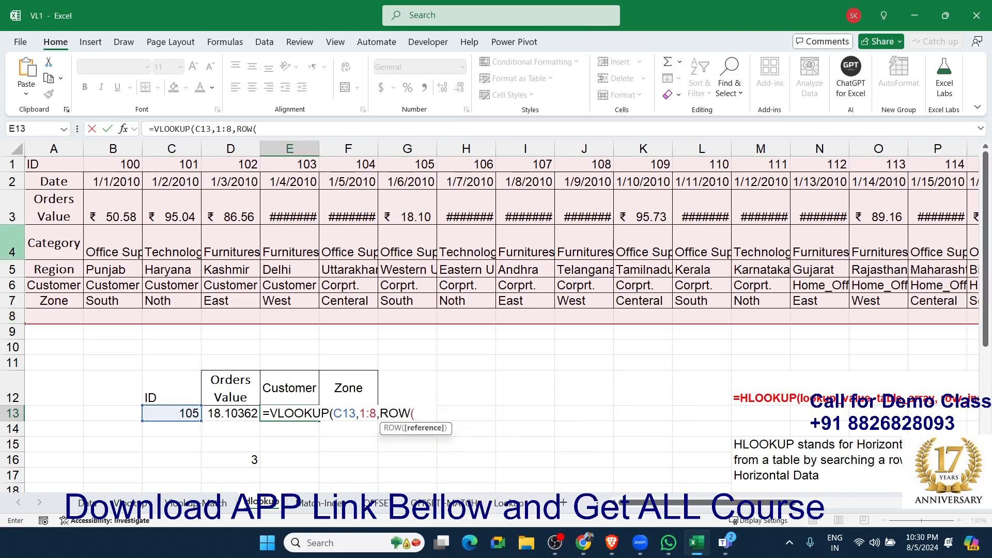
{"action": "left_click", "coordinate": [71, 284]}
{"action": "type", "text": "),0"}
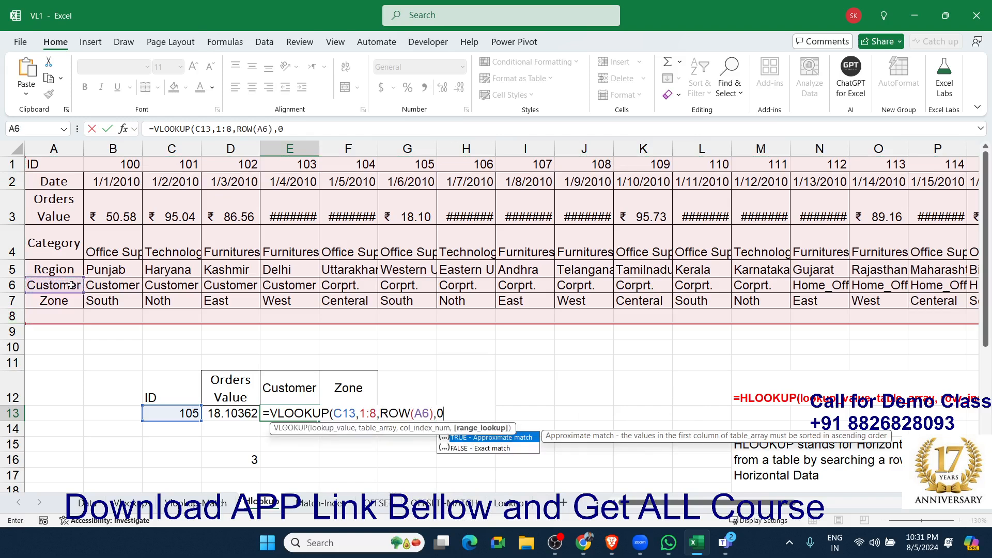
{"action": "key", "text": "Return"}
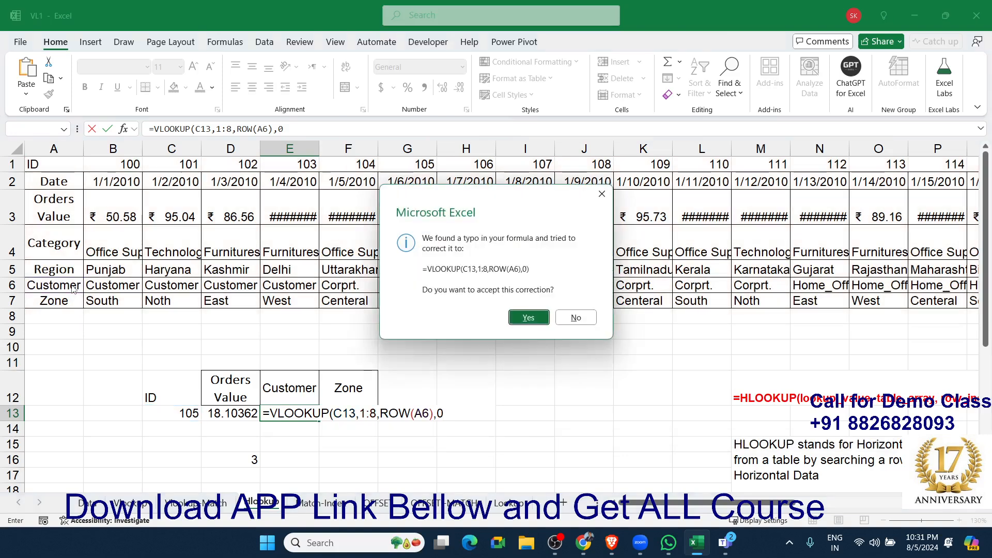
{"action": "key", "text": "Return"}
{"action": "key", "text": "Return"}
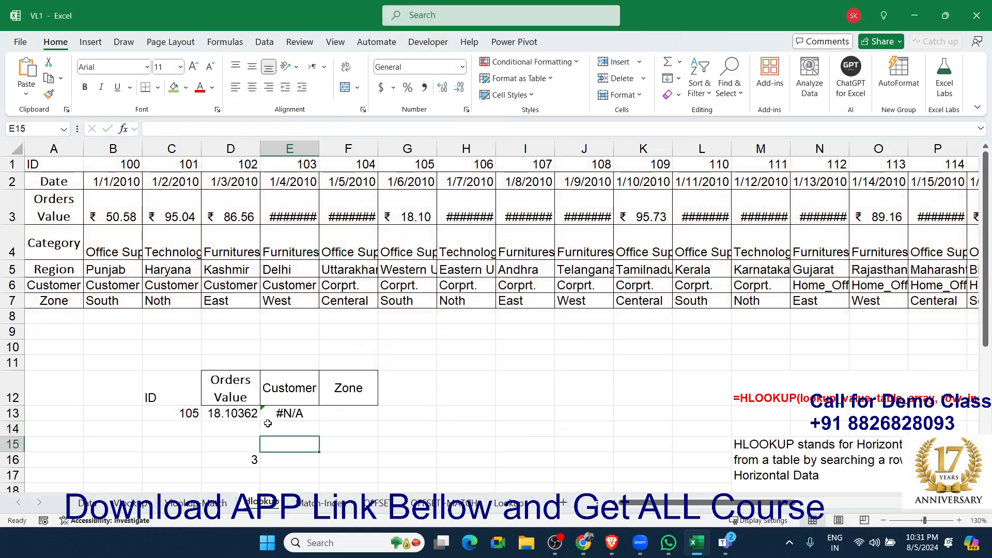
Change the function in E13 from VLOOKUP to HLOOKUP, keeping its arguments.
{"action": "double_click", "coordinate": [284, 413]}
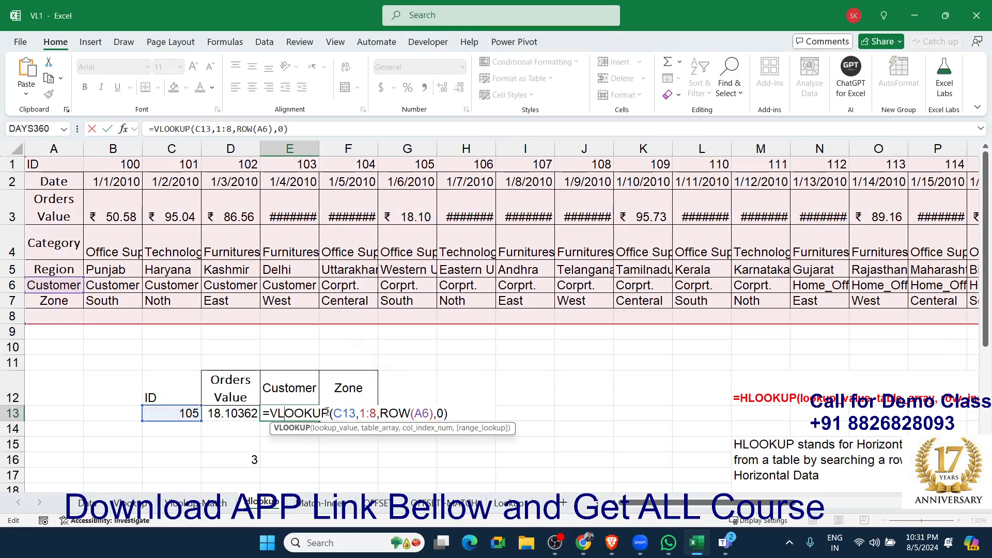
{"action": "key", "text": "BackSpace"}
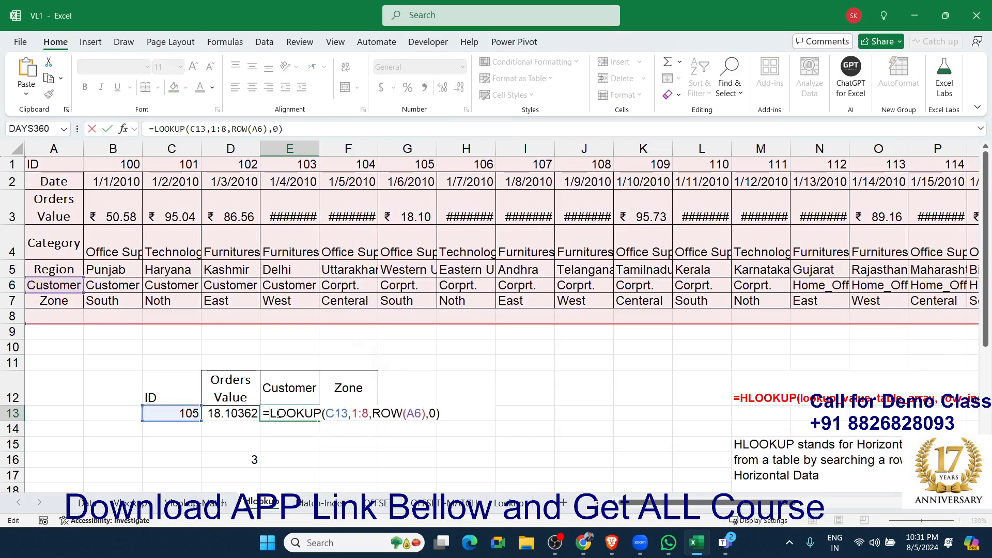
{"action": "type", "text": "H"}
{"action": "key", "text": "Return"}
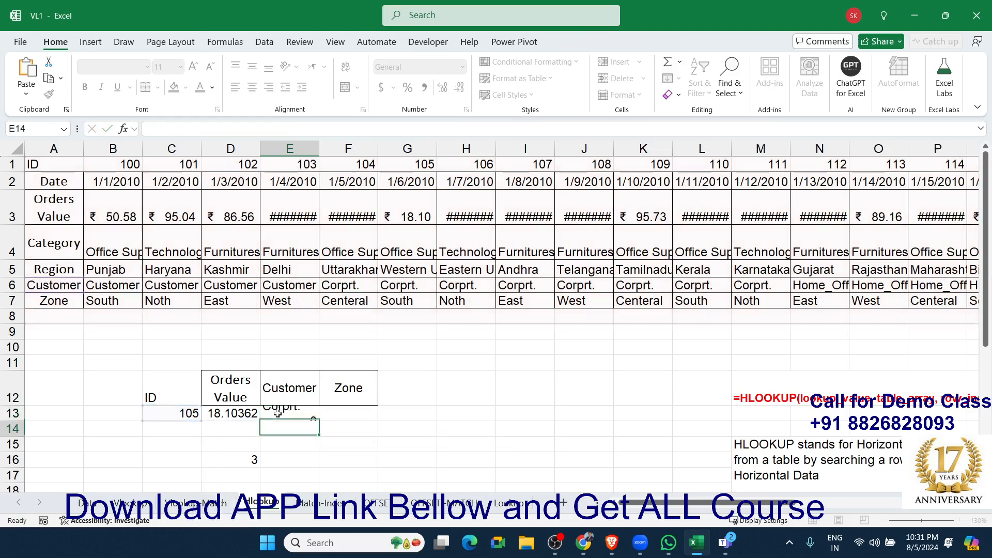
Replace the formula in D16 with a new MATCH that uses the Zone header in F12 as the lookup value.
{"action": "key", "text": "Up"}
{"action": "key", "text": "Down"}
{"action": "key", "text": "Down"}
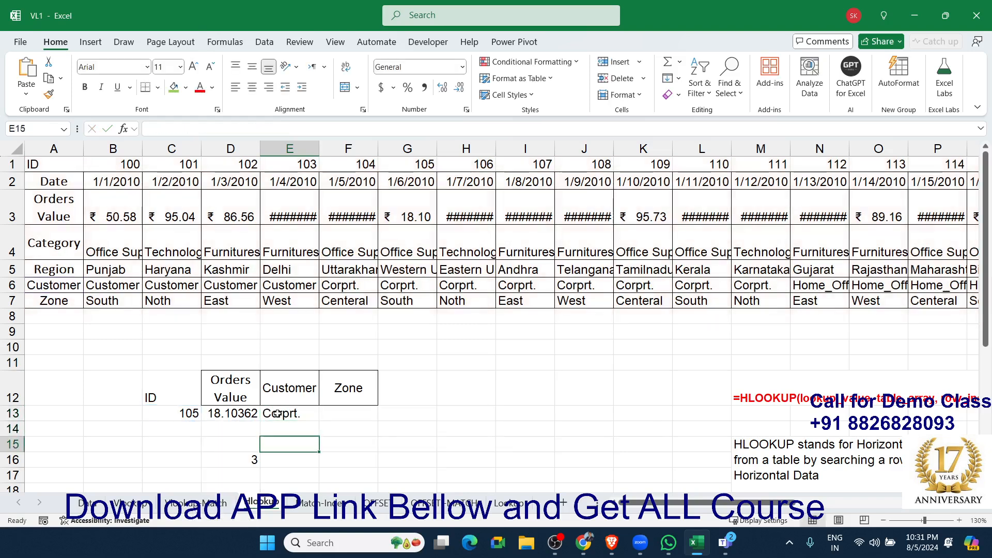
{"action": "key", "text": "Down"}
{"action": "key", "text": "Left"}
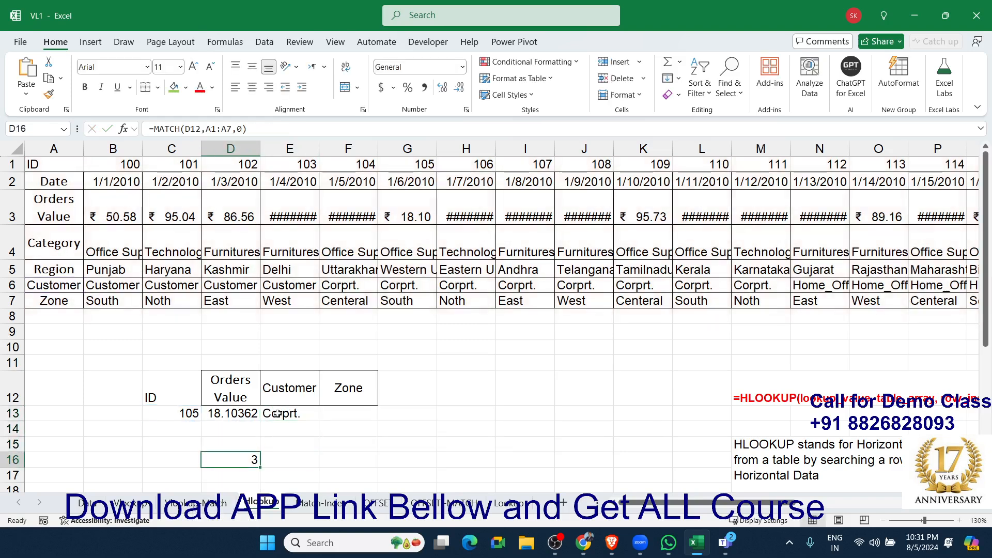
{"action": "type", "text": "="}
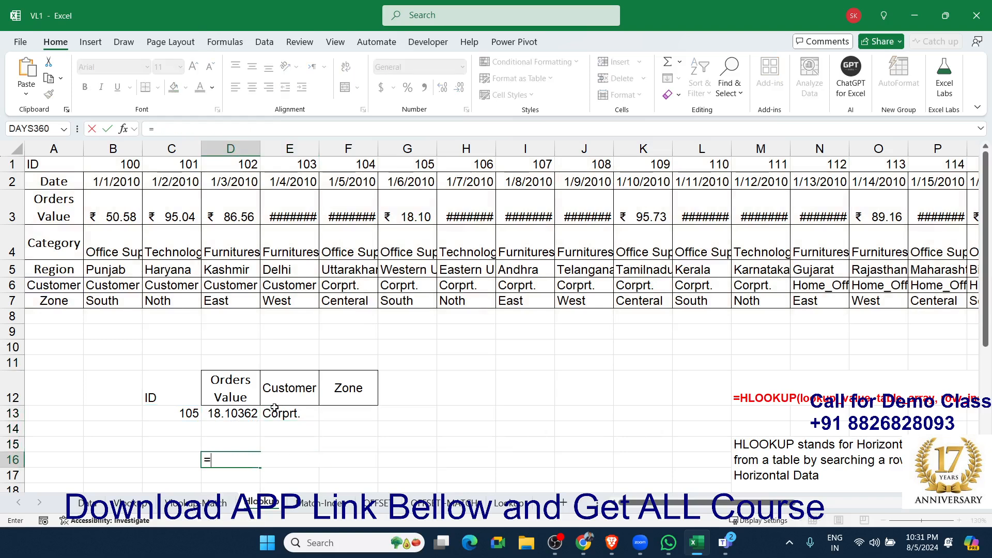
{"action": "type", "text": "mat"}
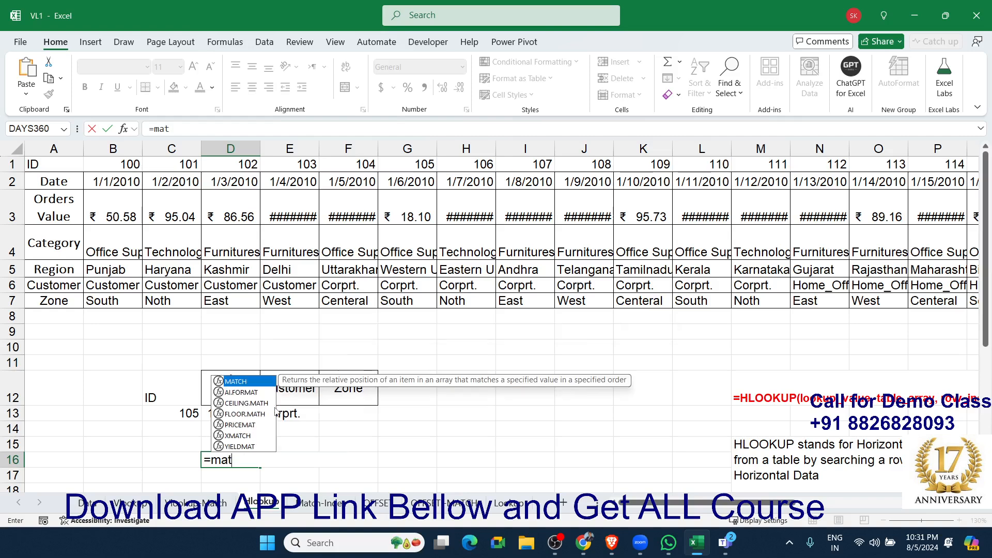
{"action": "key", "text": "Tab"}
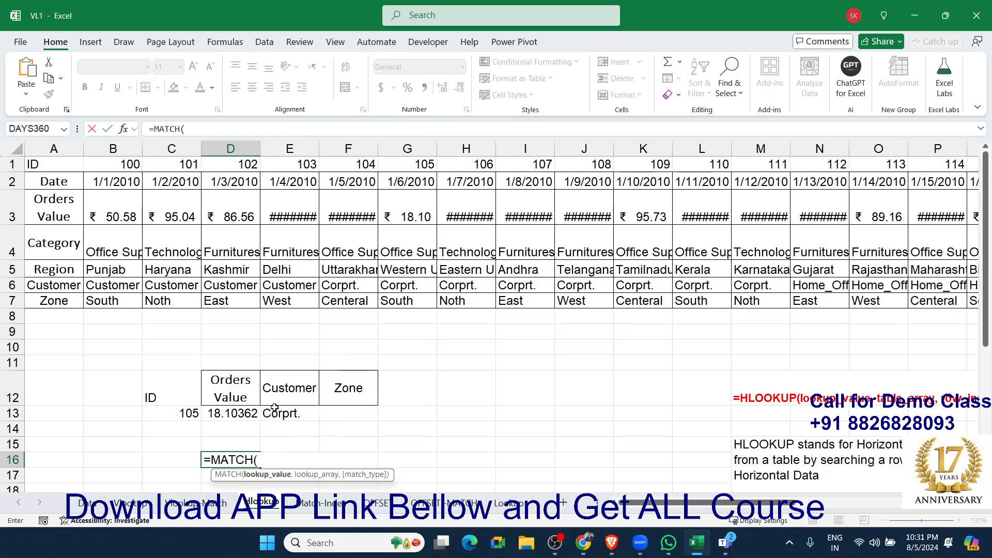
{"action": "left_click", "coordinate": [340, 389]}
{"action": "type", "text": ","}
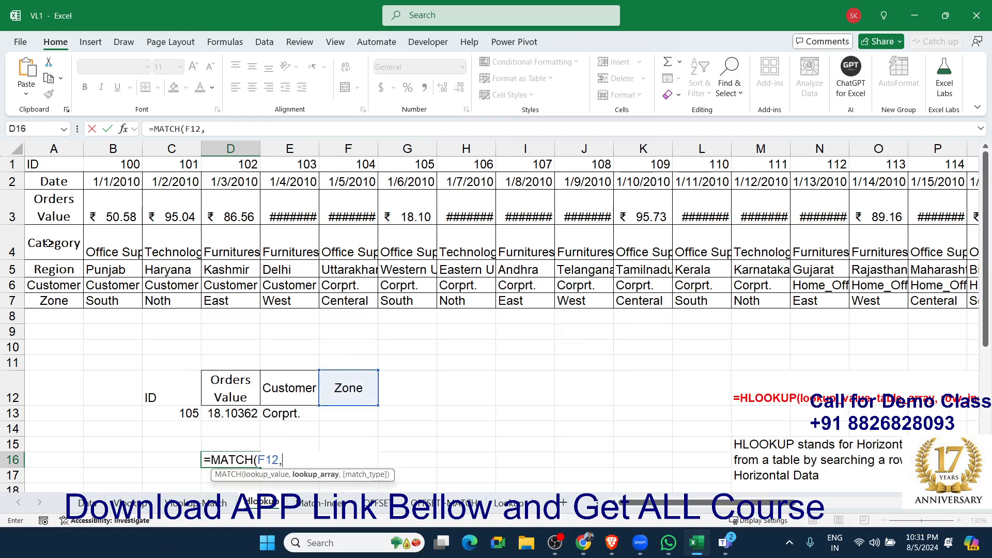
Complete the D16 MATCH with A1:A7 as the lookup array and 0 as the match type.
{"action": "left_click_drag", "start_coordinate": [51, 164], "coordinate": [54, 223]}
{"action": "left_click_drag", "start_coordinate": [59, 292], "coordinate": [59, 302]}
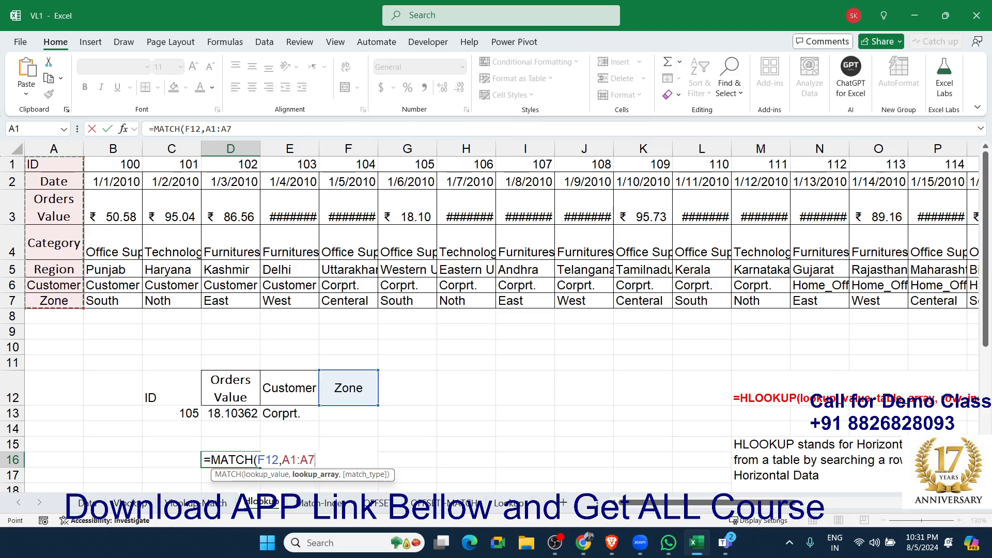
{"action": "key", "text": "alt+Tab"}
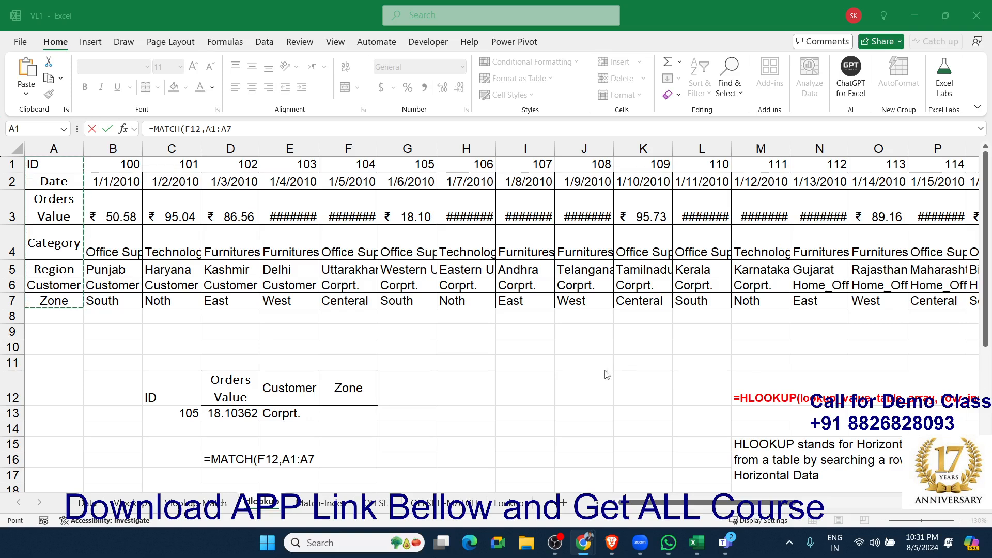
{"action": "left_click", "coordinate": [317, 456]}
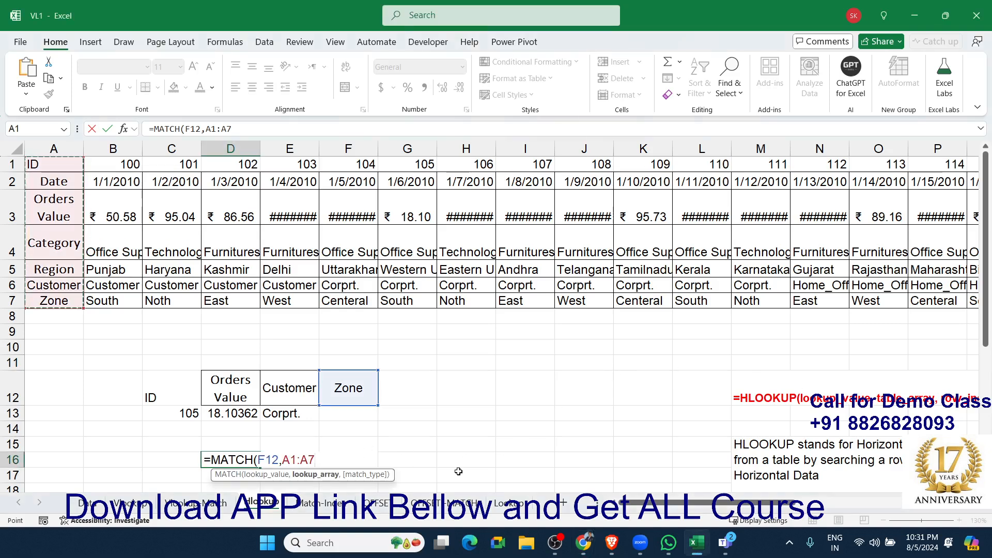
{"action": "type", "text": ",0)"}
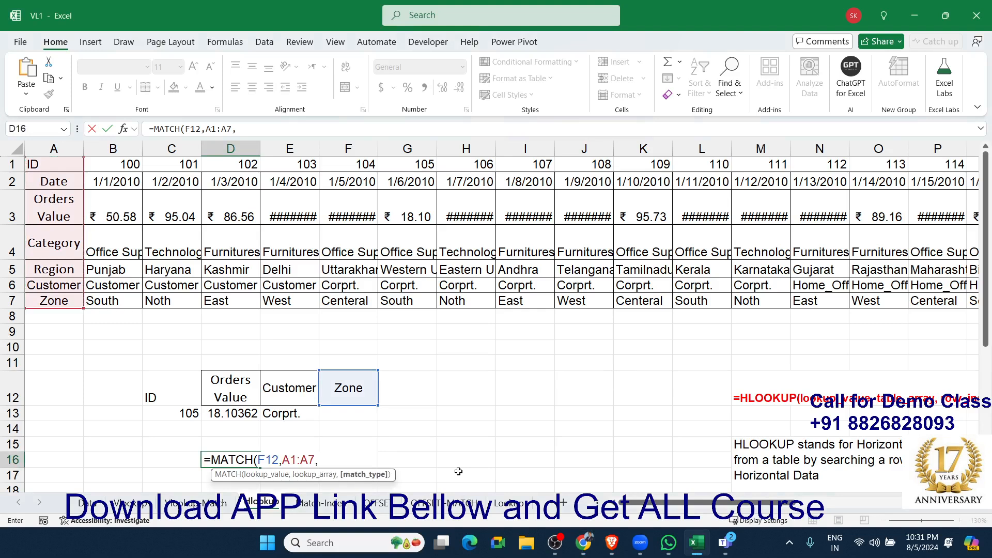
{"action": "key", "text": "Return"}
Begin an HLOOKUP formula in F13 under the Zone header with C13 as the lookup value.
{"action": "key", "text": "Up"}
{"action": "key", "text": "Up"}
{"action": "key", "text": "Up"}
{"action": "key", "text": "Up"}
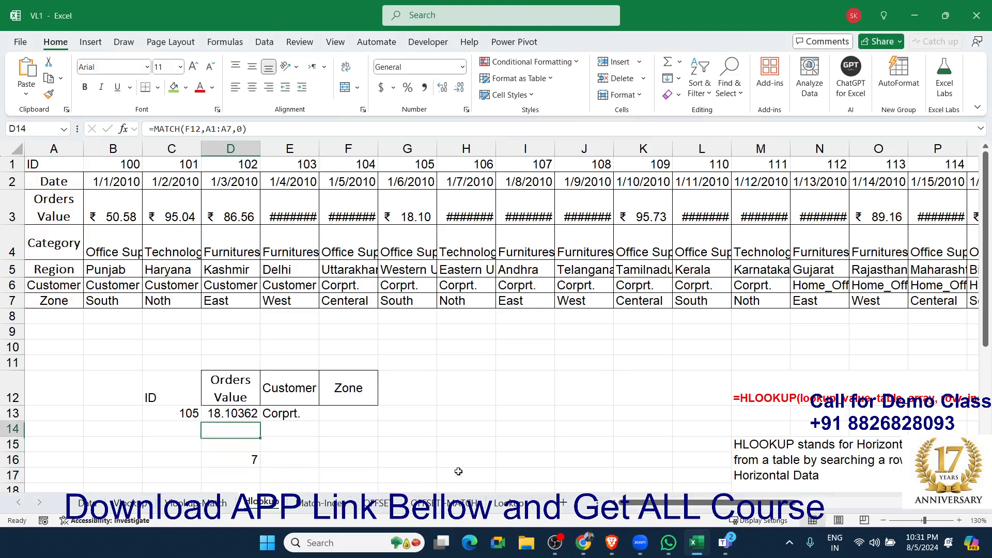
{"action": "key", "text": "Right"}
{"action": "key", "text": "Right"}
{"action": "type", "text": "="}
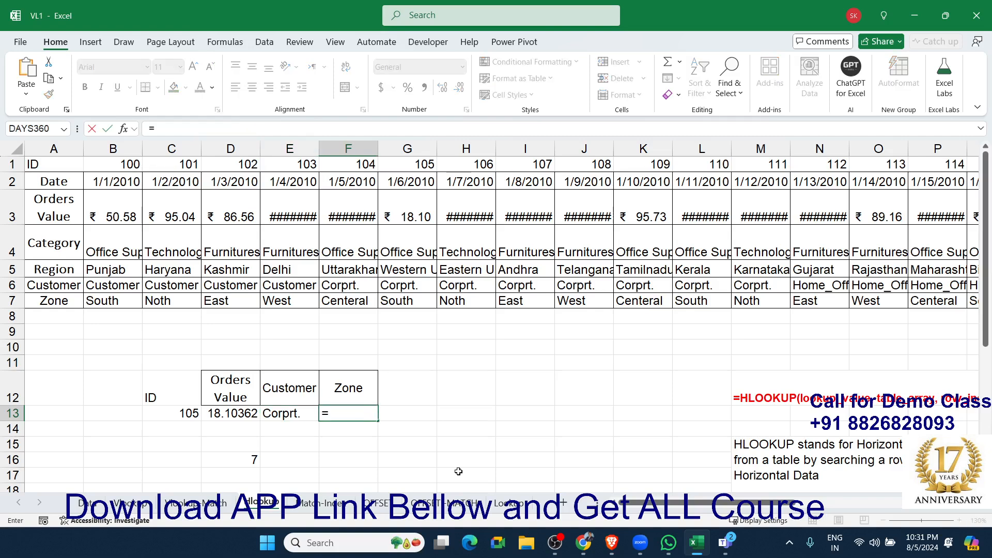
{"action": "type", "text": "hl"}
{"action": "key", "text": "Tab"}
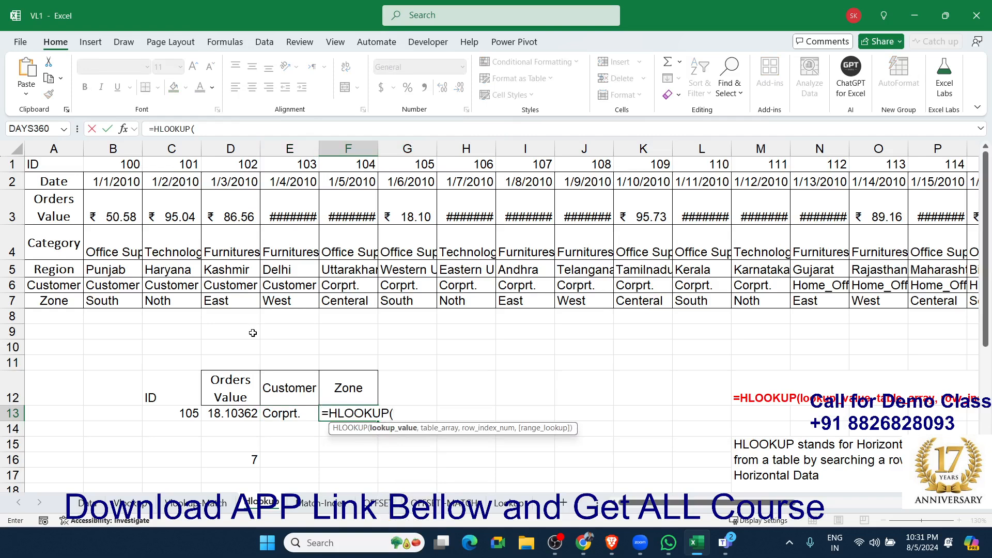
{"action": "left_click", "coordinate": [194, 413]}
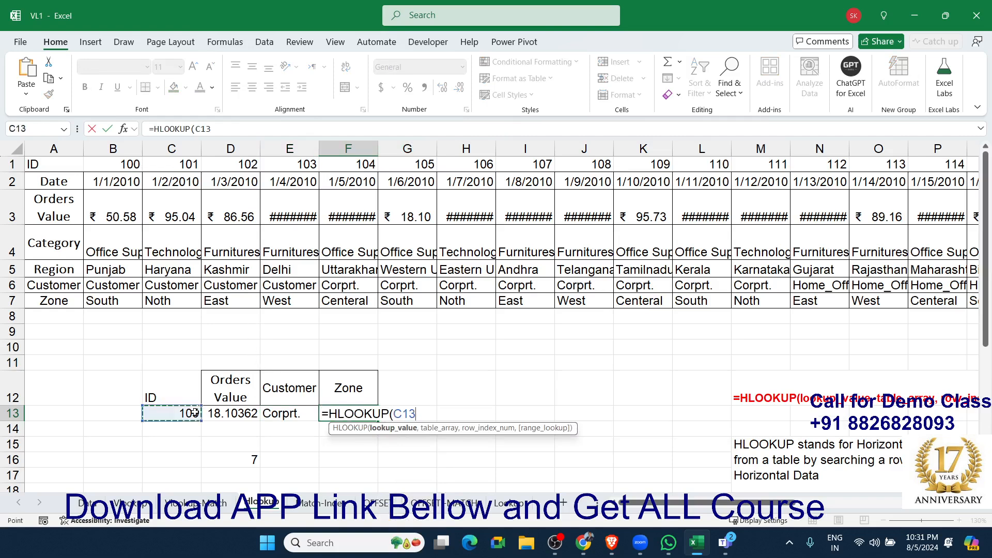
{"action": "type", "text": ","}
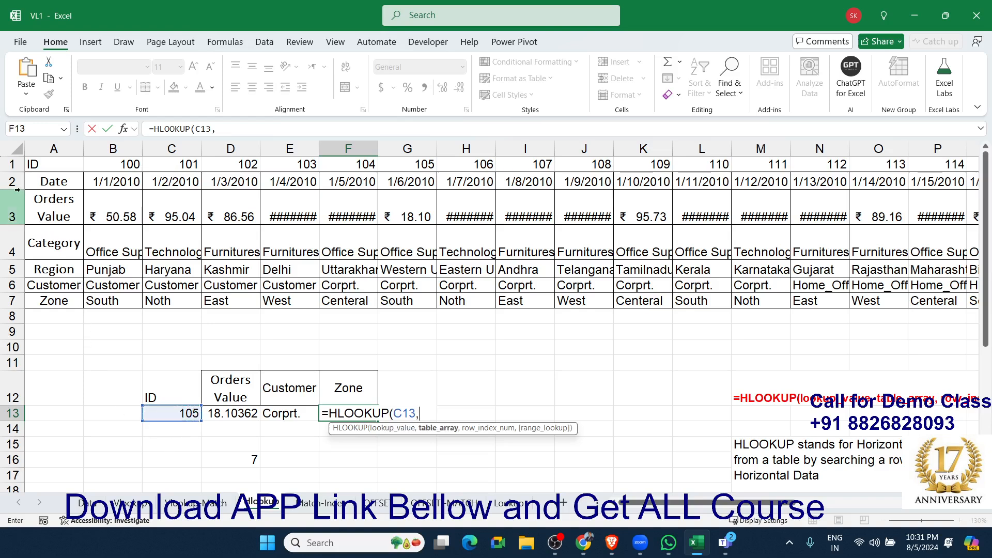
Complete the F13 HLOOKUP with rows 1:7 as the table array, D16 as the row index and 0 for an exact match.
{"action": "left_click_drag", "start_coordinate": [12, 164], "coordinate": [17, 299]}
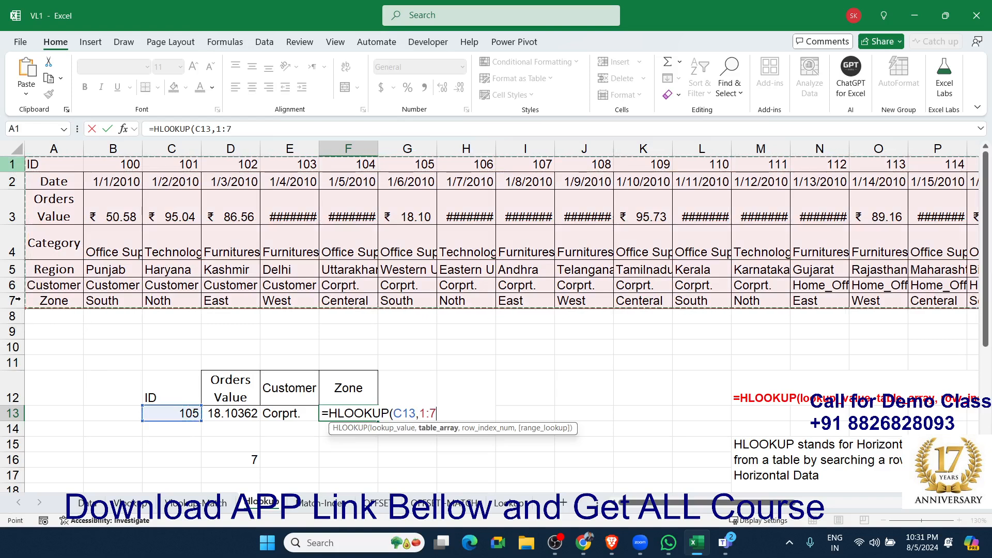
{"action": "type", "text": ","}
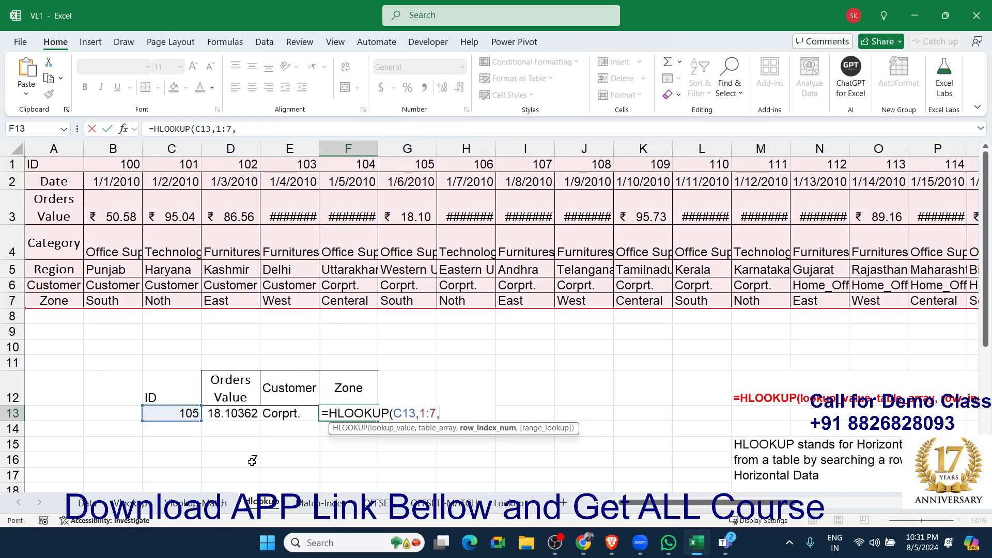
{"action": "left_click", "coordinate": [252, 462]}
{"action": "type", "text": ","}
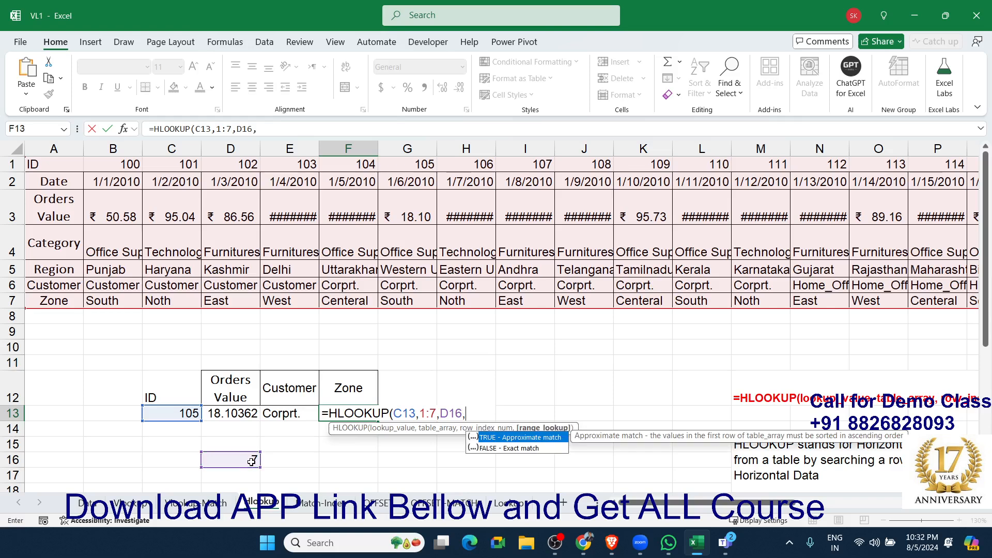
{"action": "type", "text": "0"}
{"action": "key", "text": "Return"}
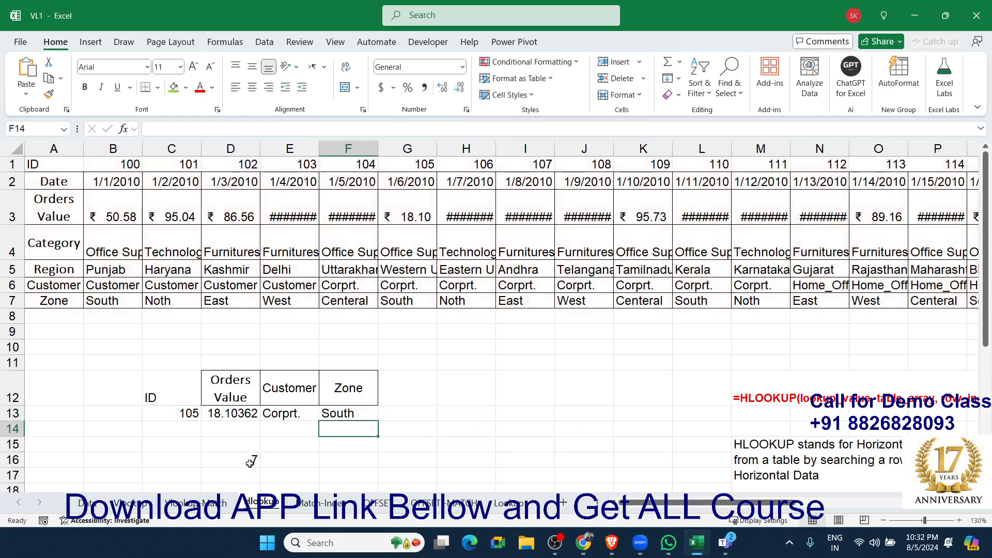
Replace the D16 reference in F13's HLOOKUP with the copied MATCH(F12,A1:A7,0) as the row index.
{"action": "double_click", "coordinate": [250, 462]}
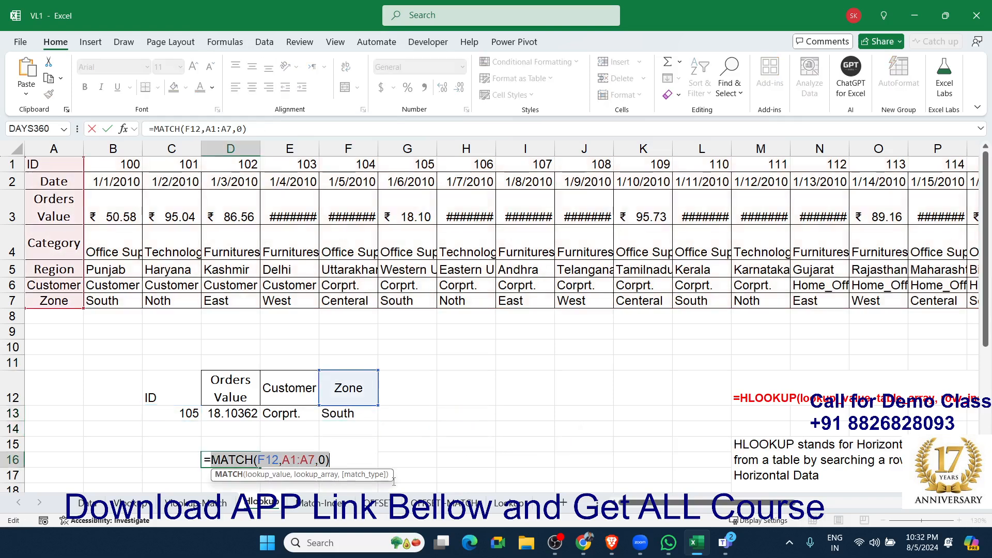
{"action": "key", "text": "Escape"}
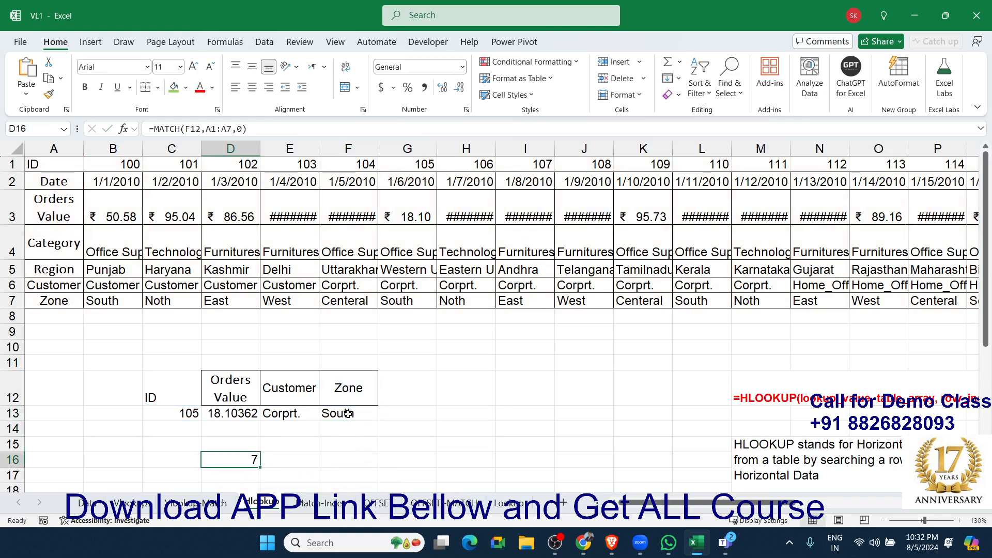
{"action": "double_click", "coordinate": [348, 414]}
{"action": "double_click", "coordinate": [450, 413]}
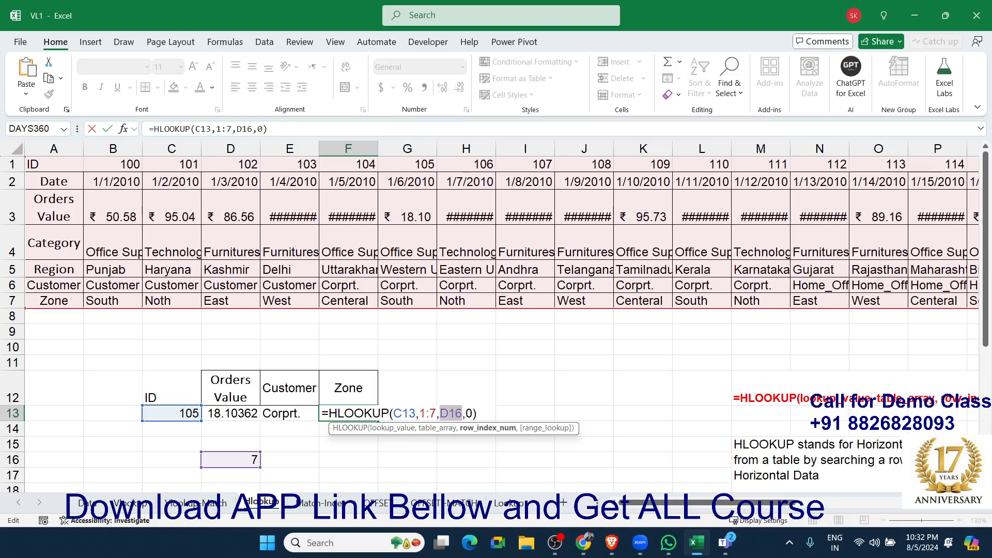
{"action": "type", "text": "MATCH(F12,A1:A7,0)"}
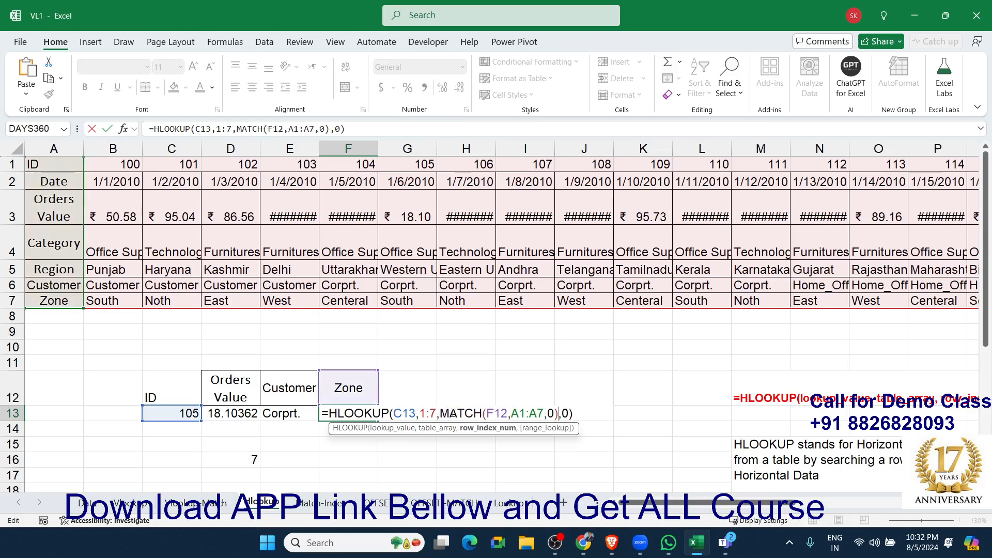
{"action": "key", "text": "Return"}
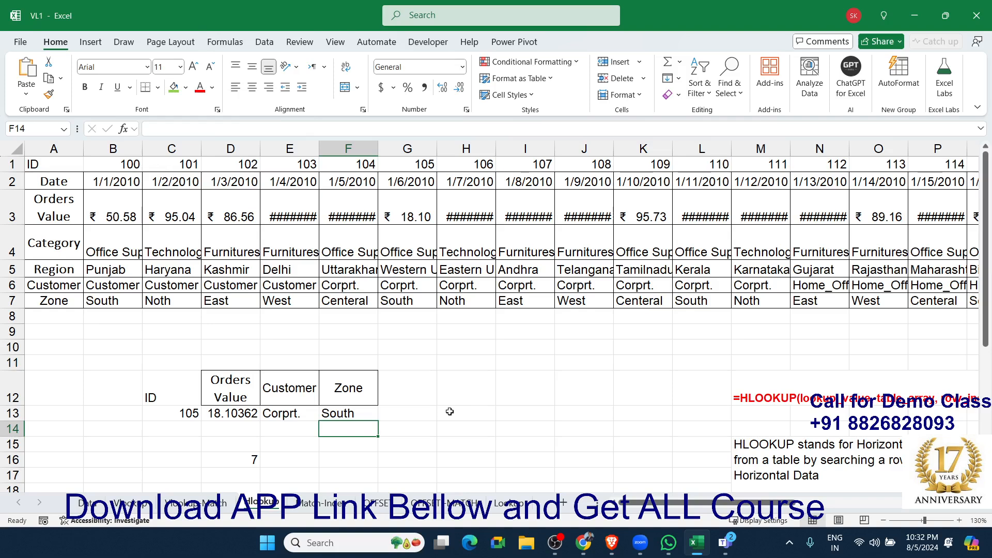
Switch to the Match-Index sheet and examine which data columns lie before and after the ID column.
{"action": "left_click", "coordinate": [321, 502]}
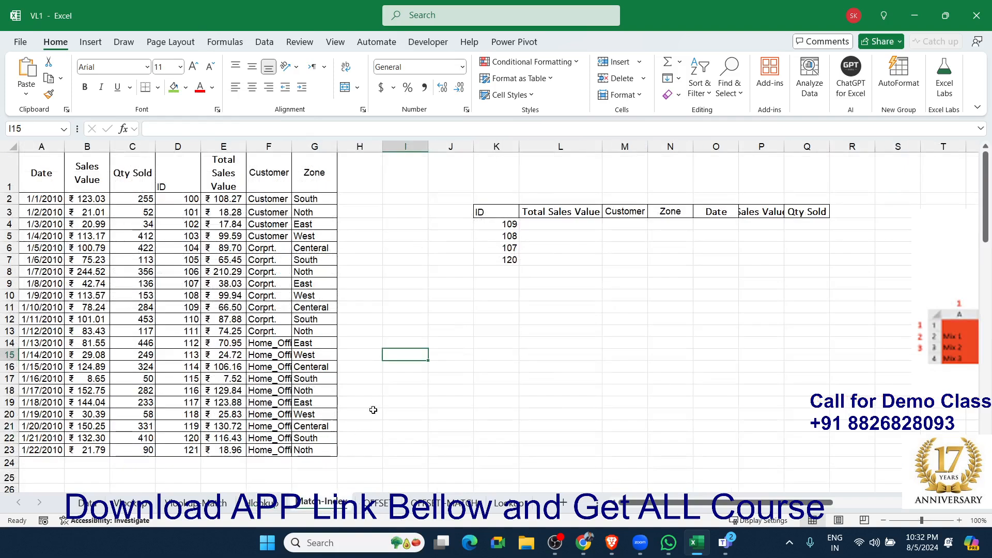
{"action": "left_click", "coordinate": [549, 344]}
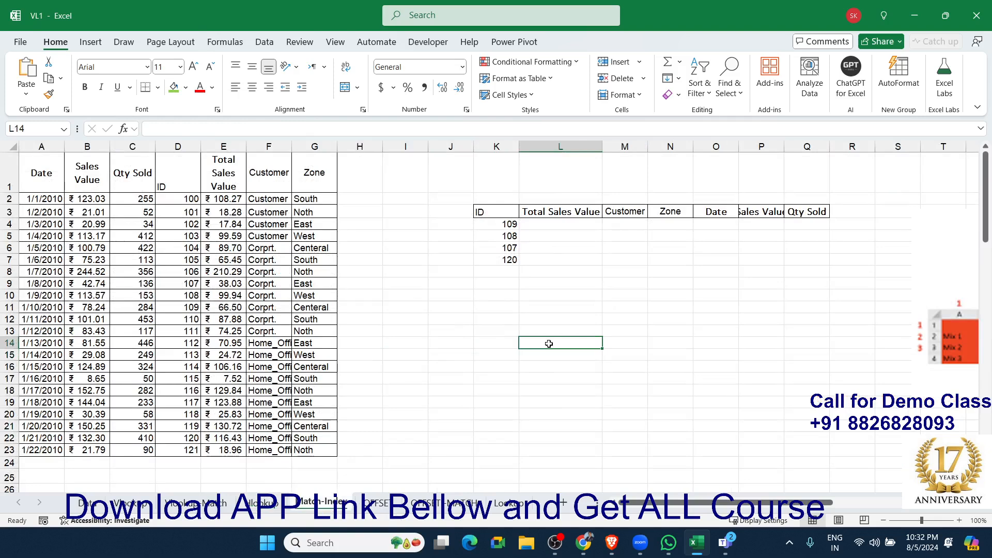
{"action": "left_click", "coordinate": [95, 227]}
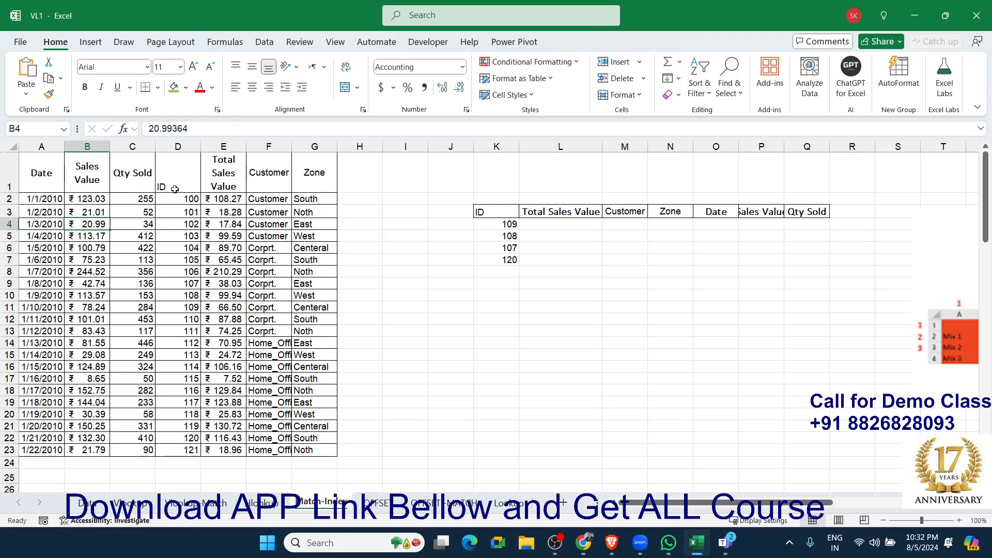
{"action": "left_click_drag", "start_coordinate": [174, 189], "coordinate": [183, 374]}
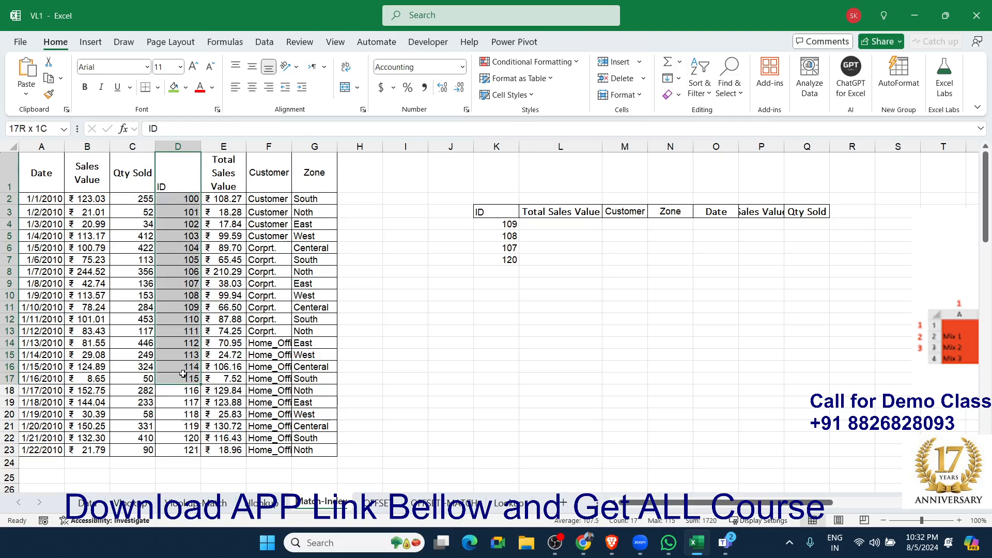
{"action": "left_click", "coordinate": [223, 176]}
{"action": "left_click", "coordinate": [265, 179]}
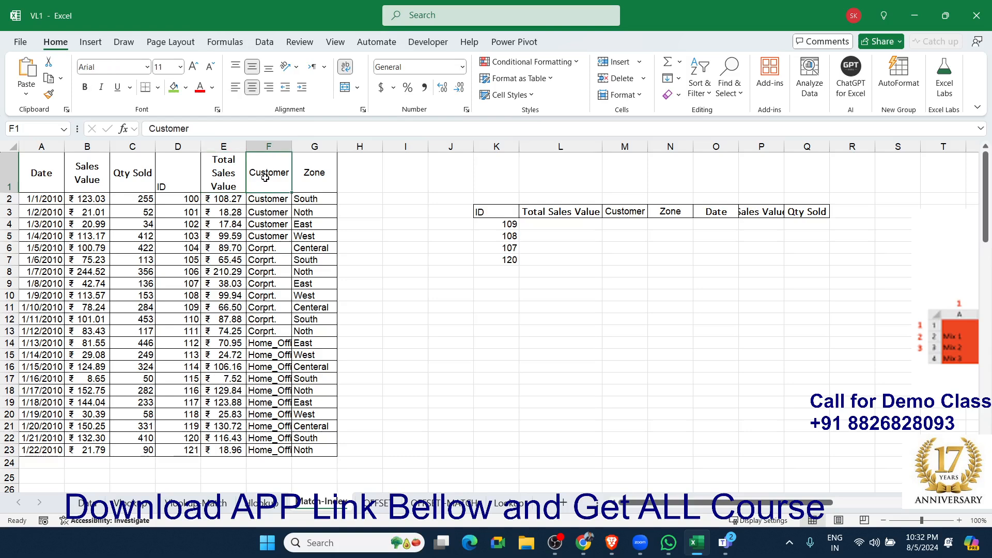
{"action": "left_click", "coordinate": [308, 177]}
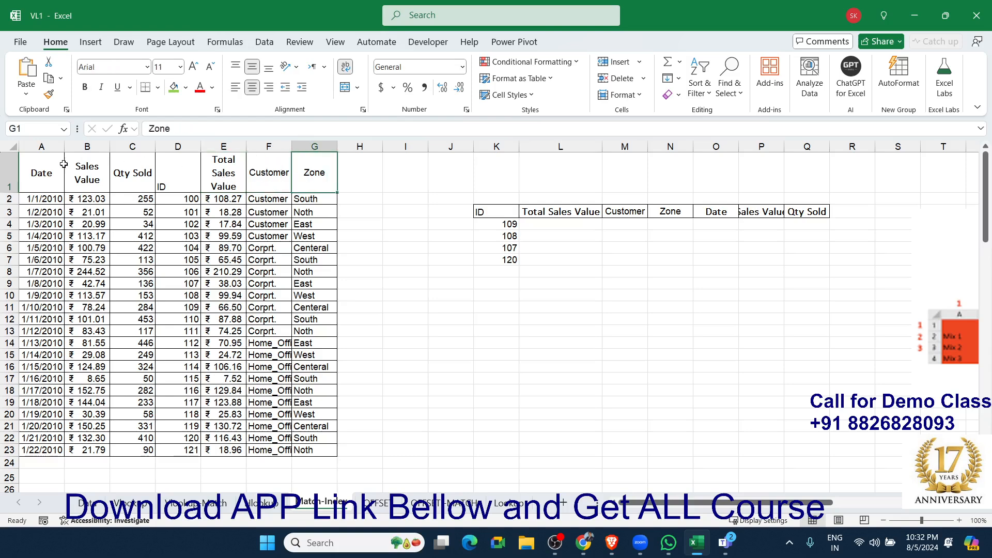
{"action": "left_click_drag", "start_coordinate": [35, 176], "coordinate": [124, 323]}
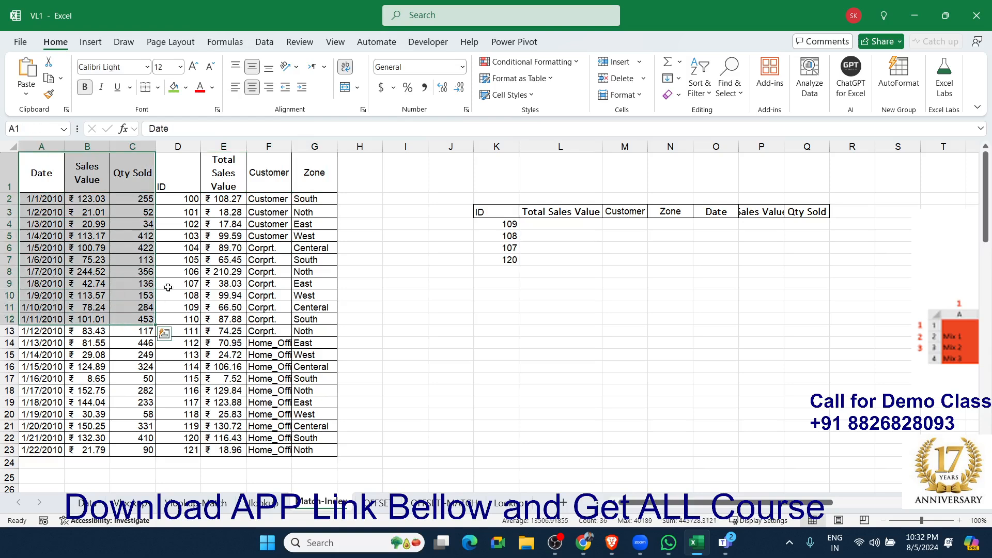
{"action": "left_click", "coordinate": [176, 236]}
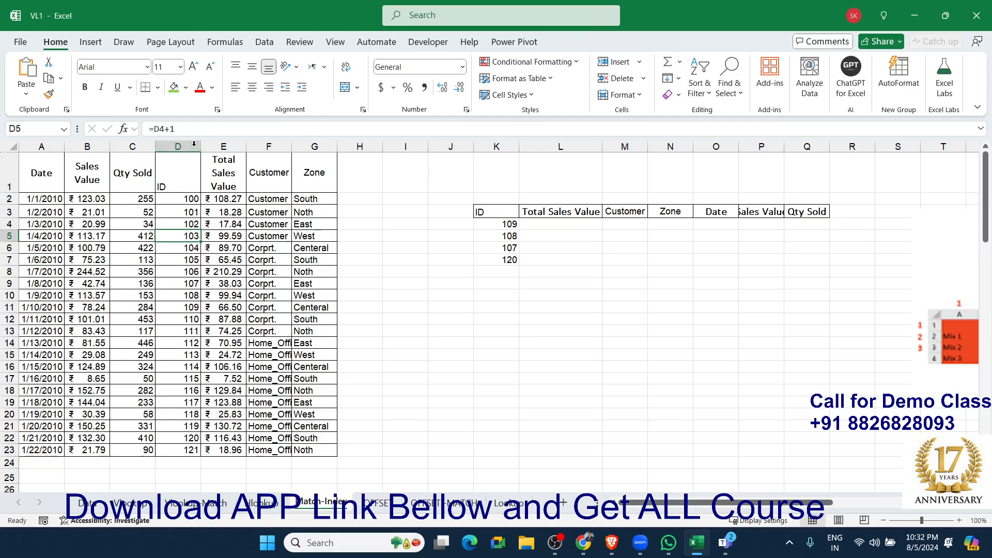
{"action": "left_click_drag", "start_coordinate": [178, 147], "coordinate": [312, 151]}
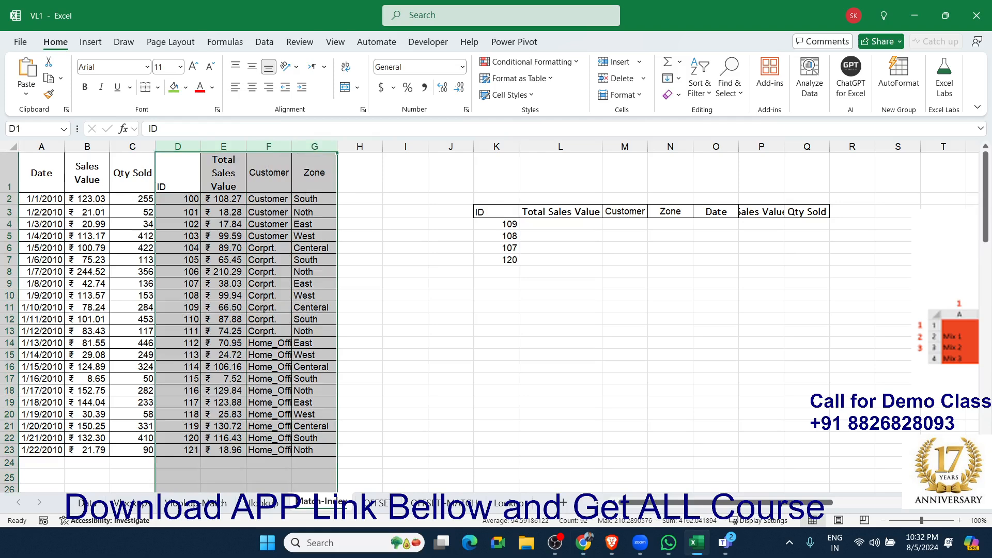
{"action": "key", "text": "alt+Tab"}
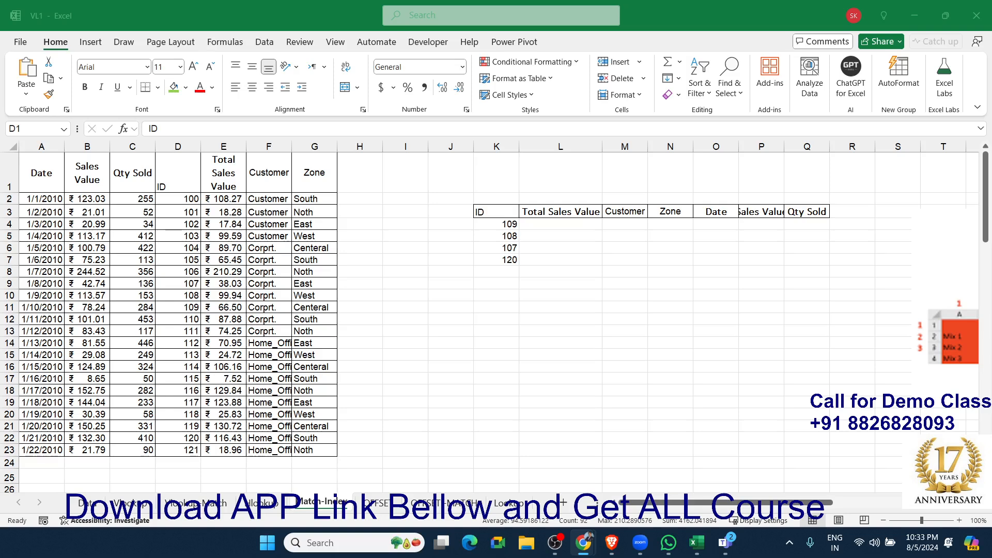
{"action": "left_click", "coordinate": [681, 379]}
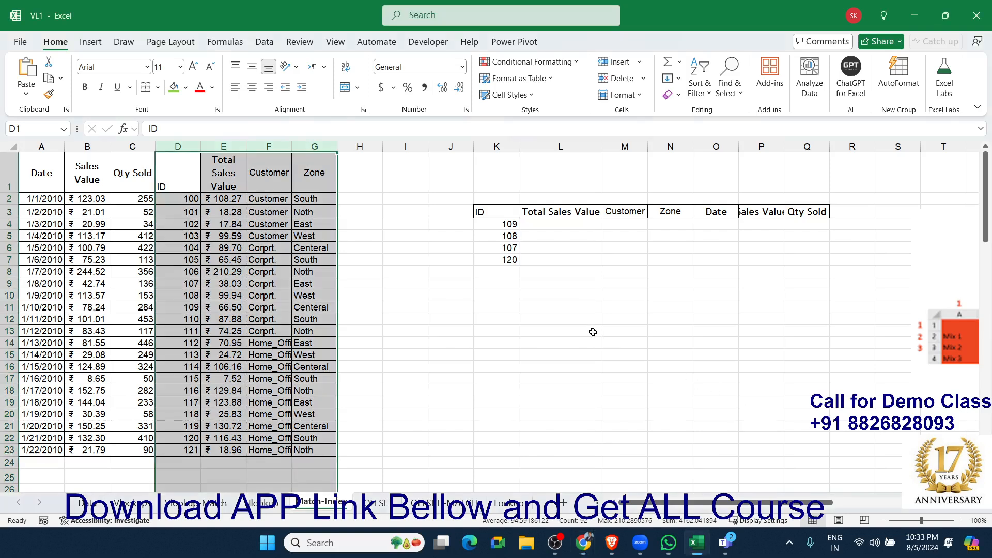
{"action": "left_click", "coordinate": [557, 306]}
{"action": "type", "text": "="}
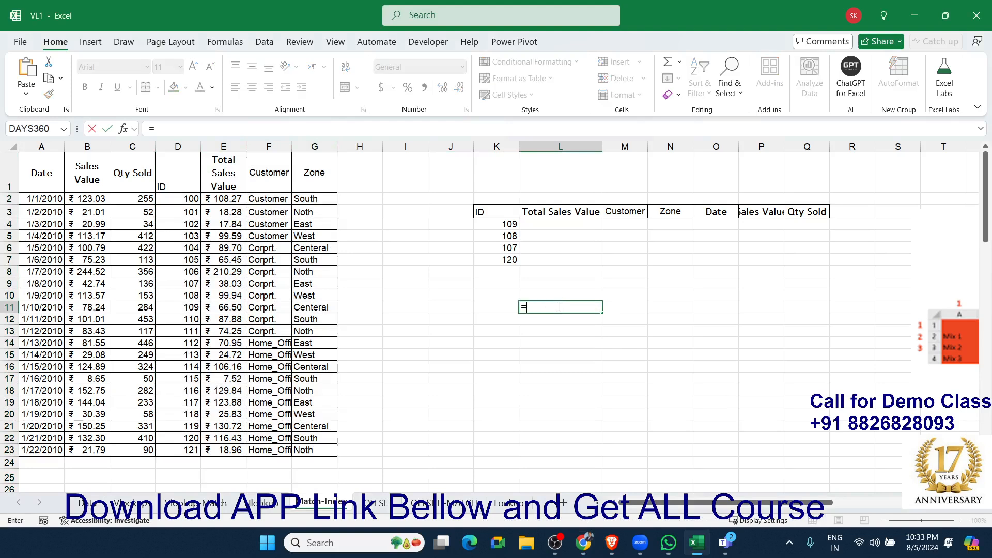
{"action": "key", "text": "Escape"}
Begin a MATCH formula in L4 under the Total Sales Value header with K4 as the lookup value.
{"action": "key", "text": "Up"}
{"action": "key", "text": "Up"}
{"action": "key", "text": "Up"}
{"action": "key", "text": "Up"}
{"action": "key", "text": "Up"}
{"action": "key", "text": "Up"}
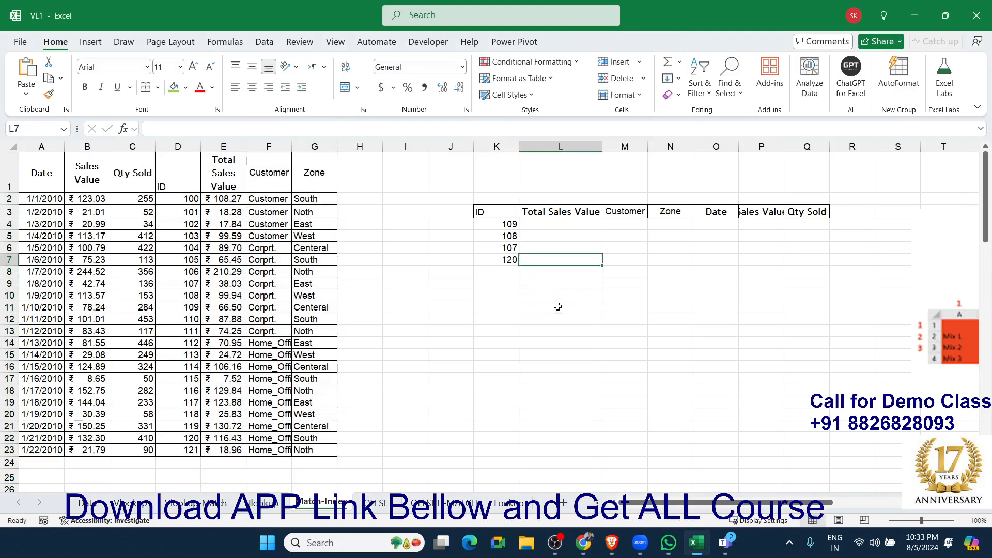
{"action": "key", "text": "Up"}
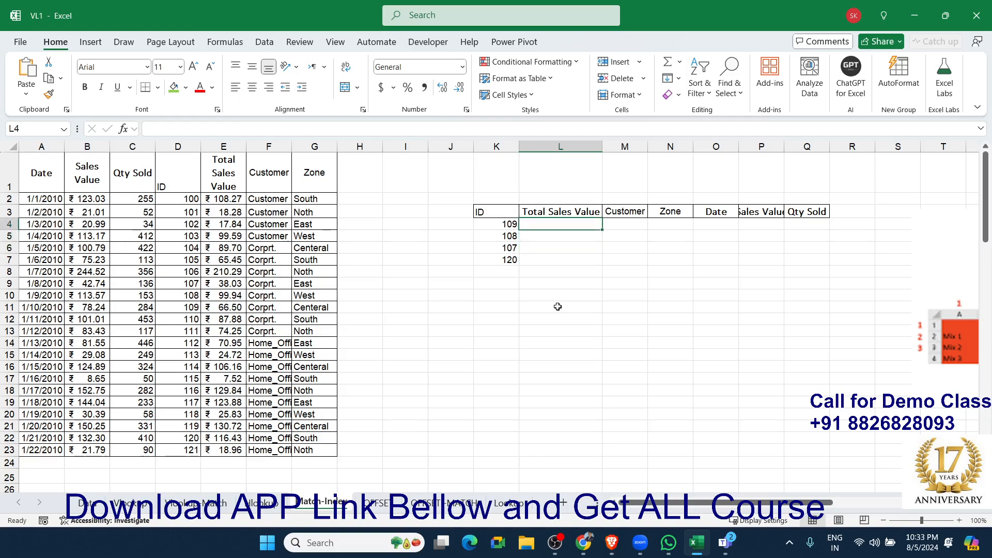
{"action": "type", "text": "=mat"}
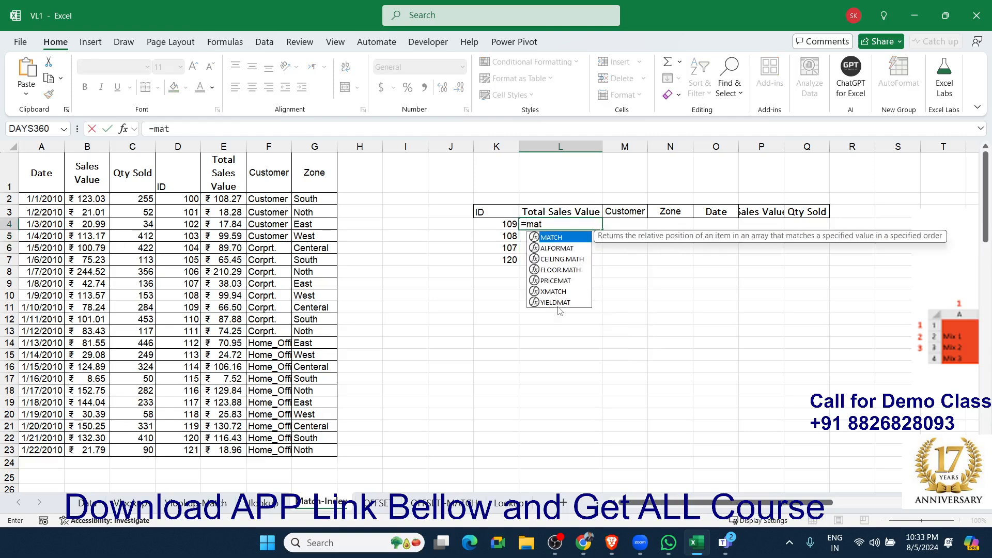
{"action": "key", "text": "Tab"}
{"action": "key", "text": "Left"}
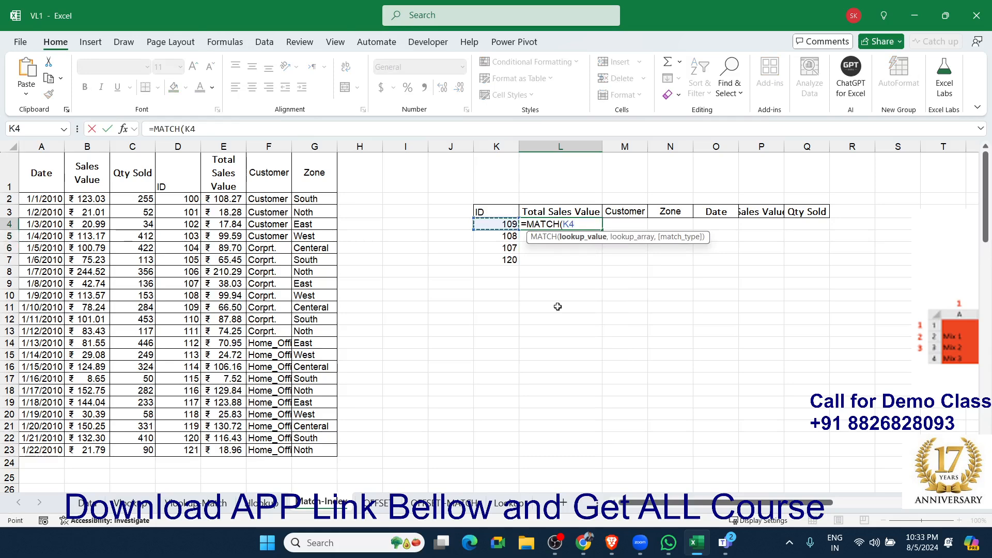
{"action": "type", "text": ","}
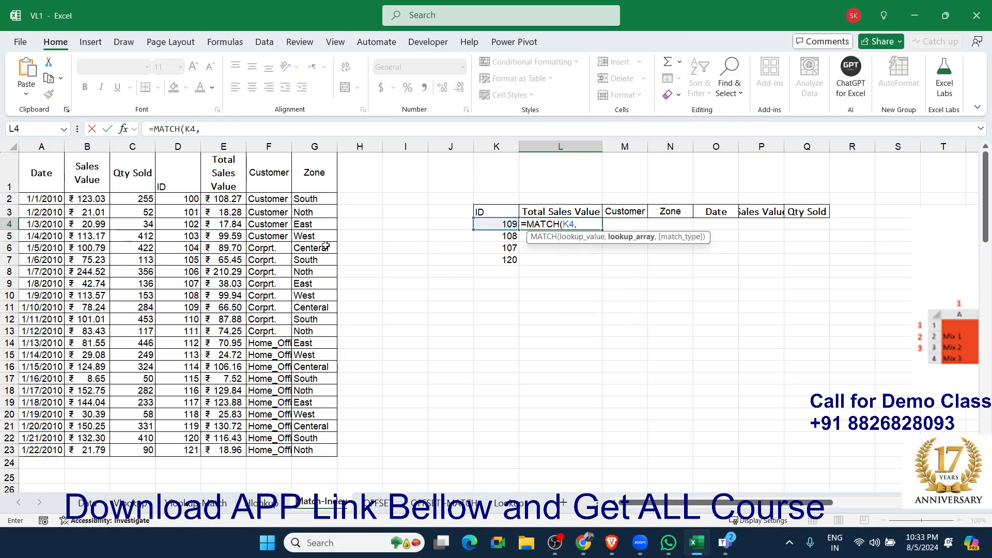
Complete the L4 MATCH with D1:D23 as the lookup array and 0 as the match type, and check ID 109's row.
{"action": "left_click", "coordinate": [187, 177]}
{"action": "left_click_drag", "start_coordinate": [187, 177], "coordinate": [182, 446]}
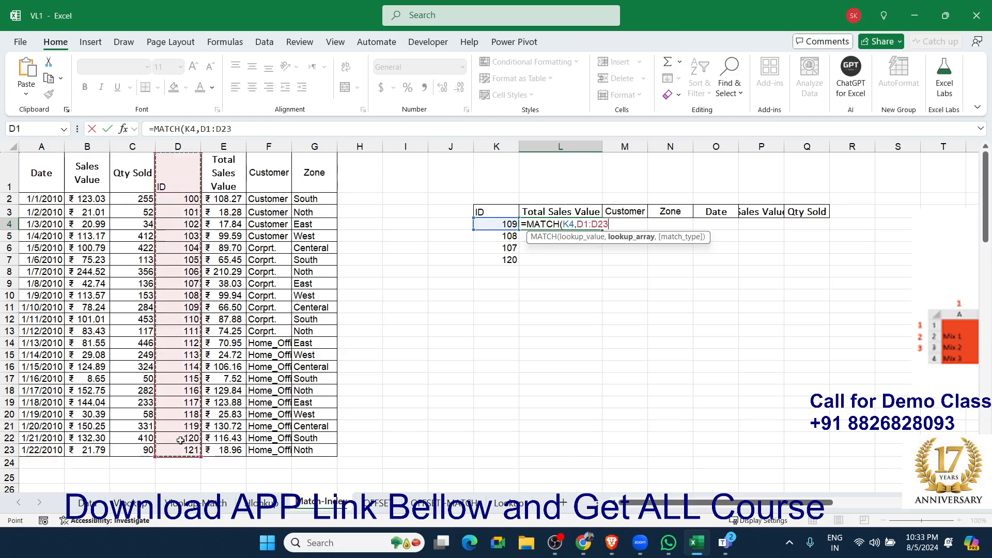
{"action": "type", "text": ",0"}
{"action": "key", "text": "Return"}
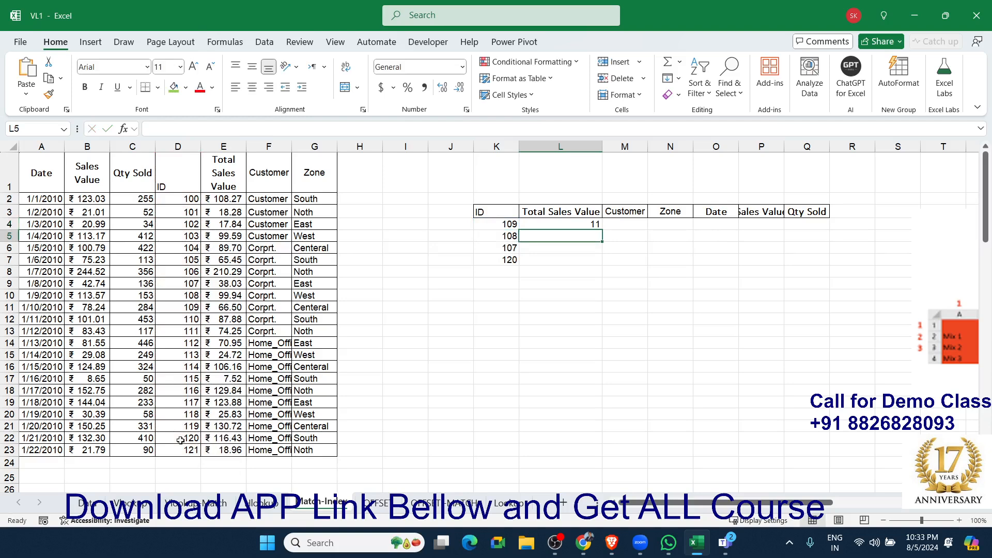
{"action": "key", "text": "Up"}
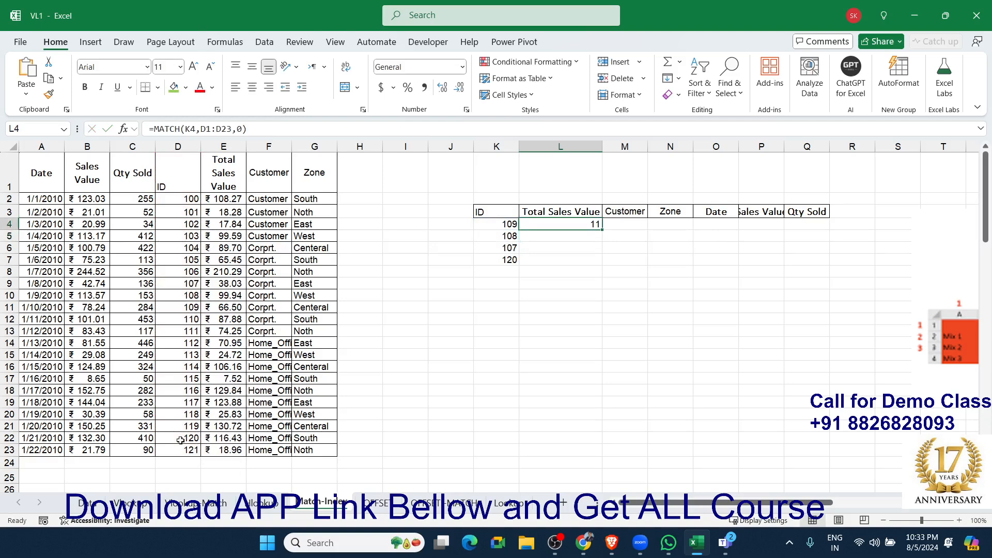
{"action": "left_click", "coordinate": [190, 308]}
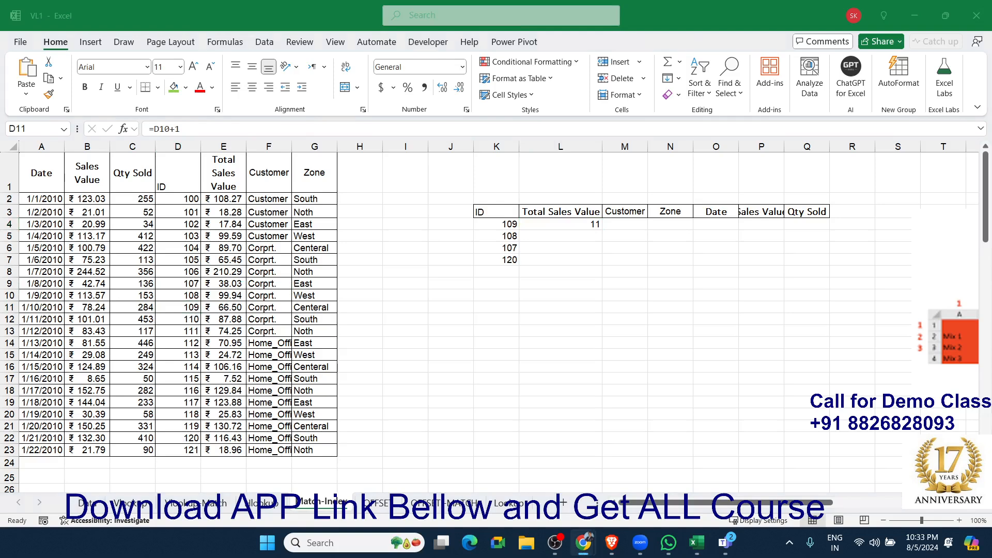
Begin an INDEX formula in L5 with the whole data table A1:G23 as the array.
{"action": "left_click", "coordinate": [589, 242]}
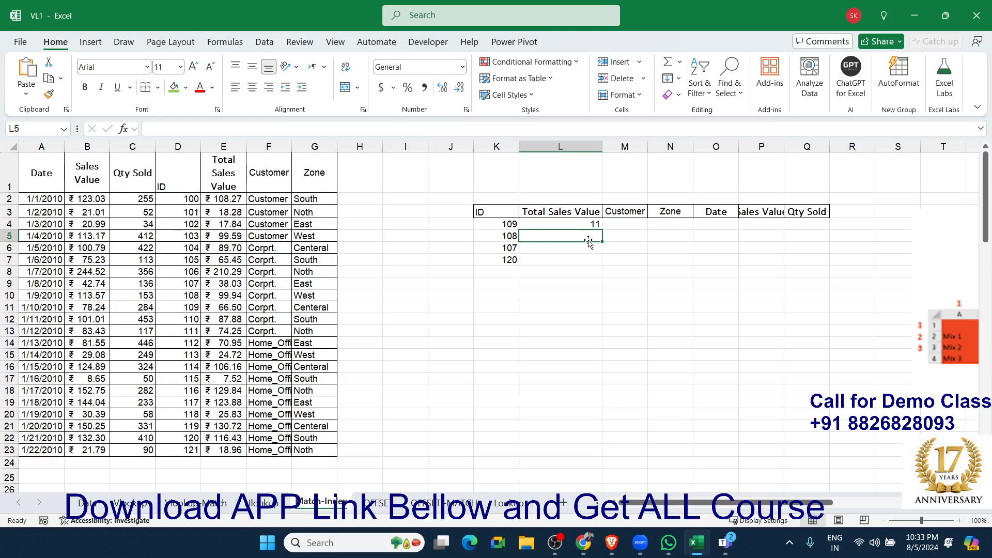
{"action": "type", "text": "=ind"}
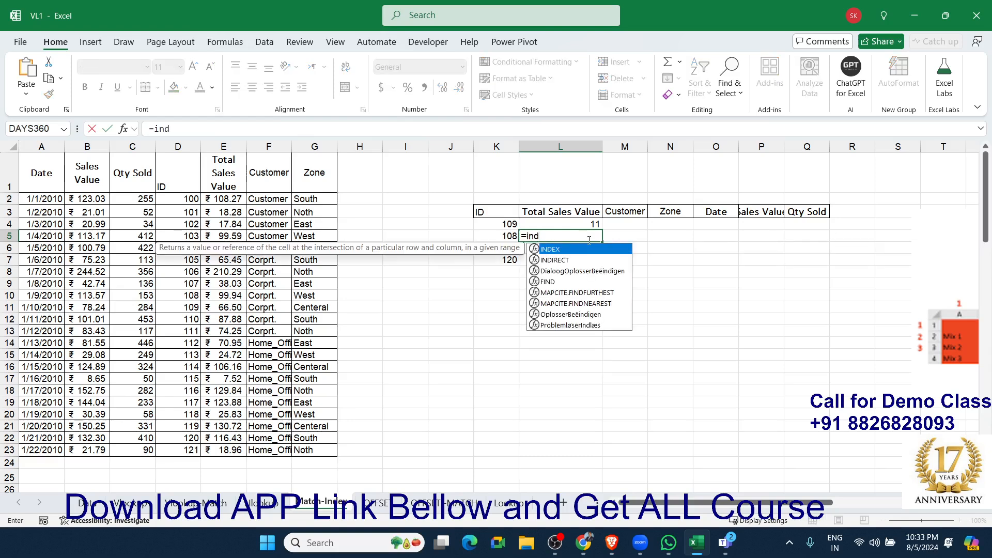
{"action": "key", "text": "Tab"}
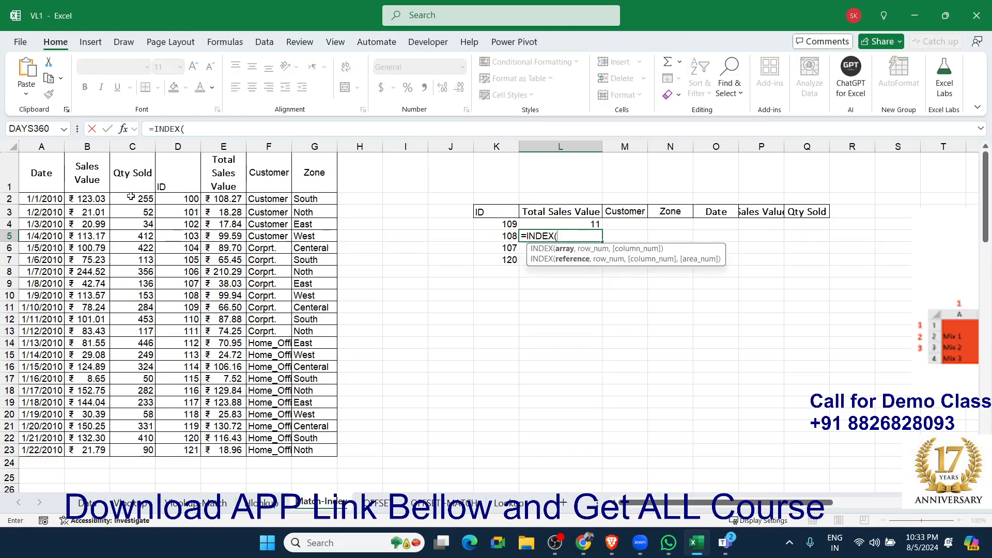
{"action": "left_click_drag", "start_coordinate": [46, 172], "coordinate": [319, 448]}
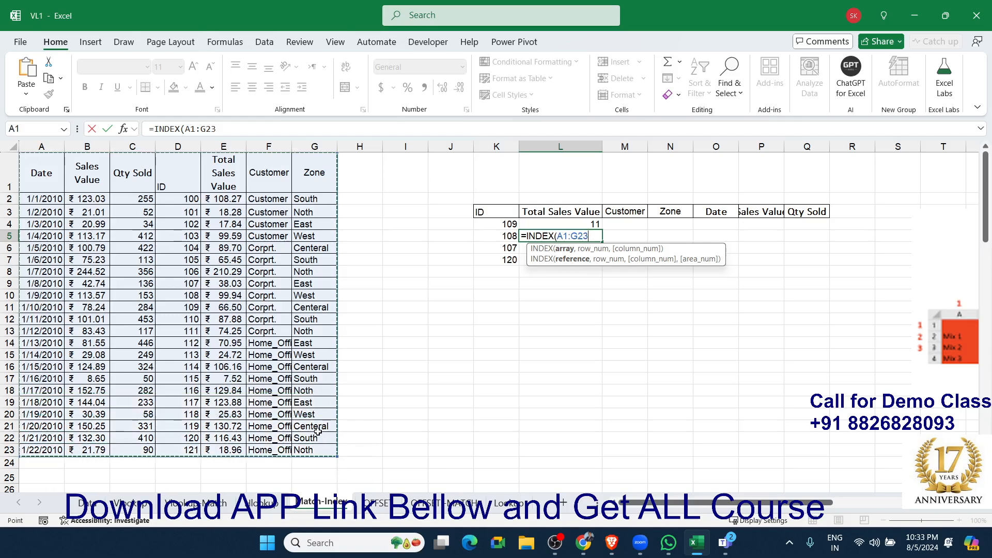
{"action": "type", "text": ","}
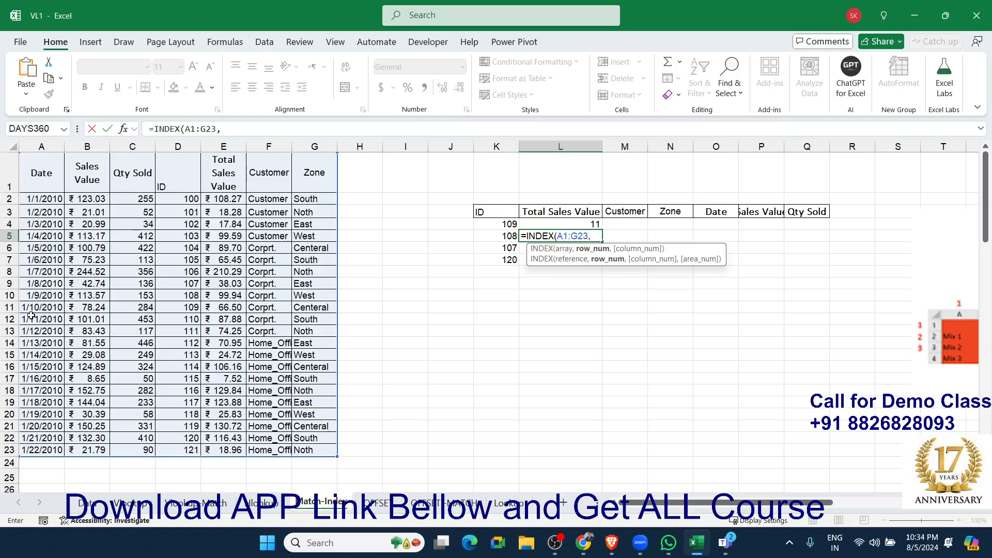
Complete the L5 INDEX formula with 11 as the row number and 4 as the column number.
{"action": "type", "text": "11,"}
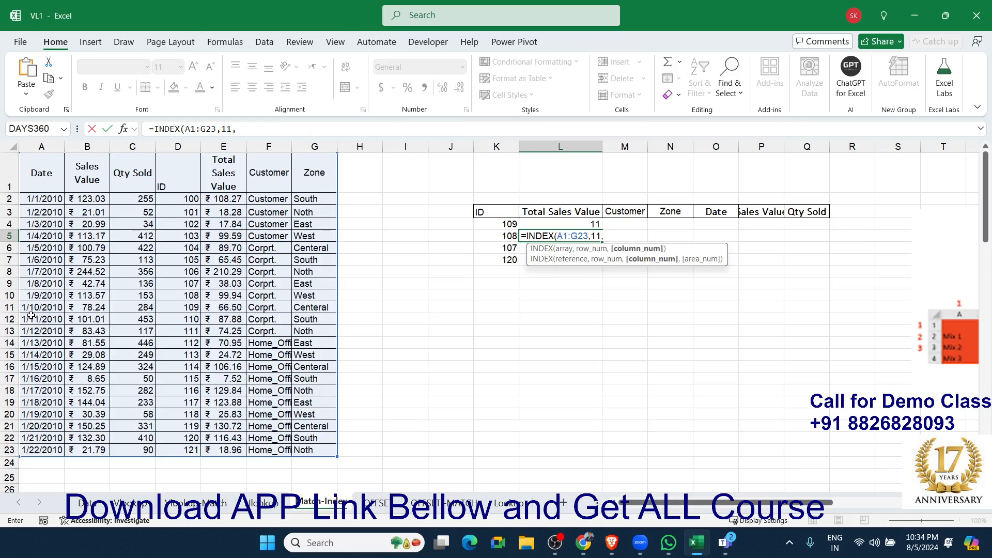
{"action": "type", "text": "4"}
{"action": "key", "text": "Return"}
{"action": "key", "text": "Up"}
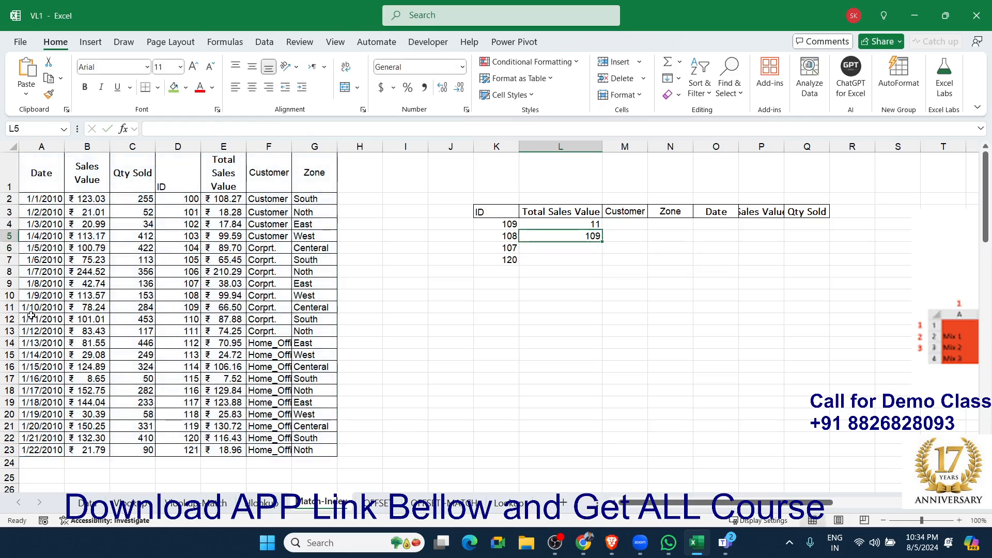
Change the column number in the L5 INDEX formula to 5.
{"action": "double_click", "coordinate": [588, 236]}
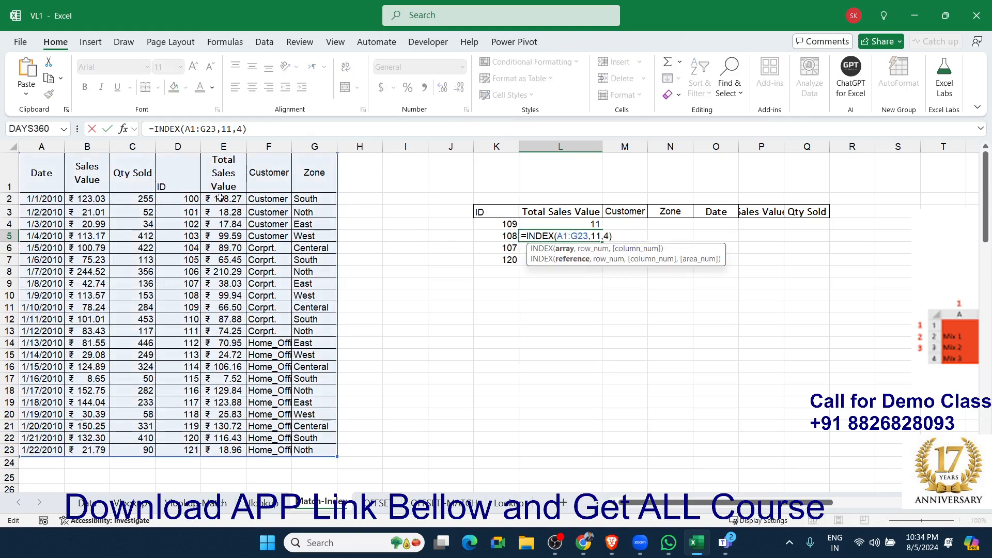
{"action": "left_click", "coordinate": [617, 237]}
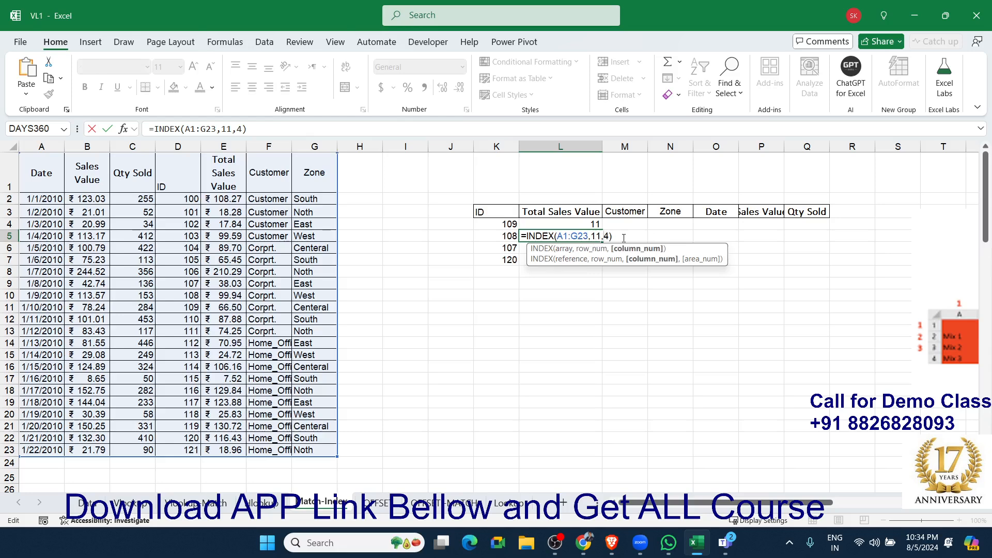
{"action": "key", "text": "BackSpace"}
{"action": "type", "text": "5"}
{"action": "key", "text": "Return"}
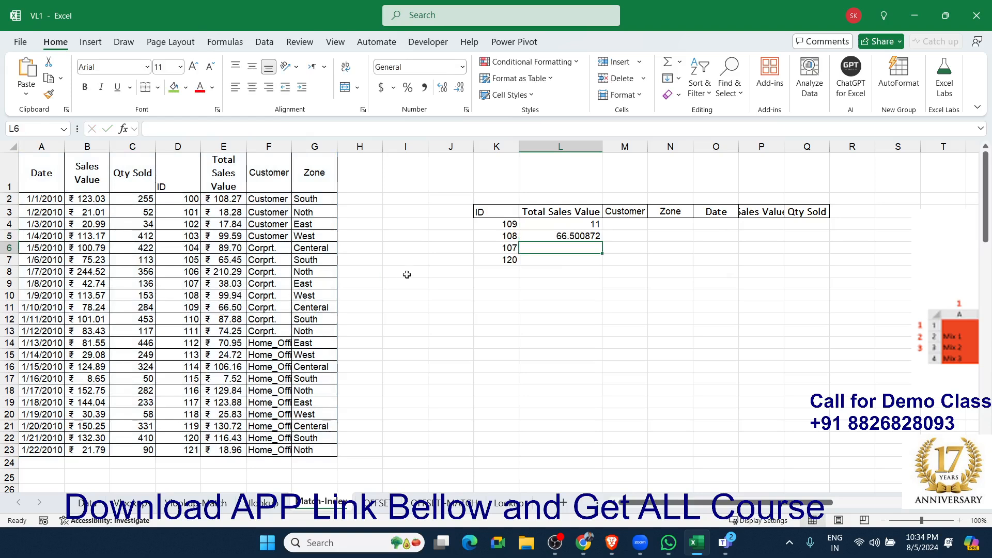
Replace the row number 11 in the L5 INDEX formula with MATCH(K4,D1:D23,0), copied from L4.
{"action": "double_click", "coordinate": [542, 237]}
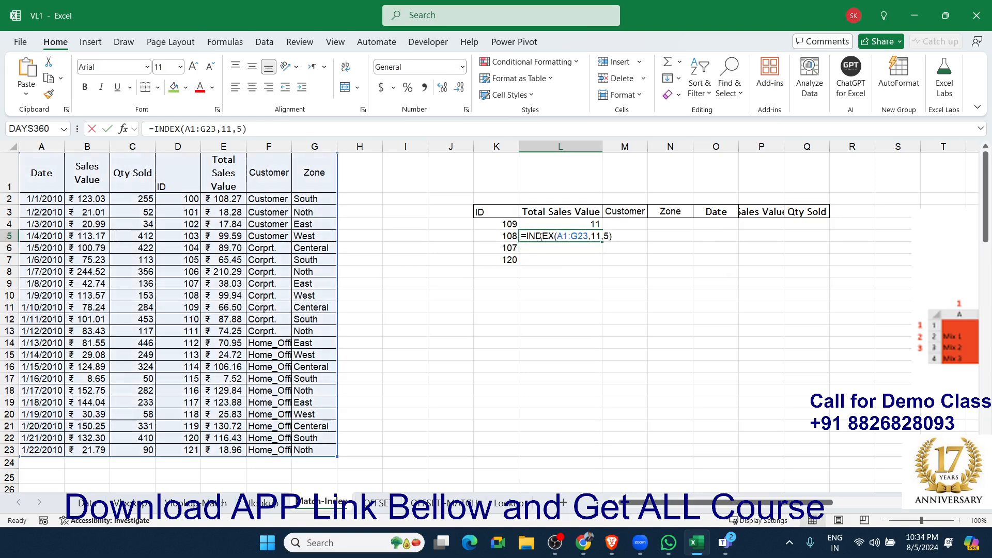
{"action": "double_click", "coordinate": [600, 236]}
{"action": "key", "text": "Escape"}
{"action": "double_click", "coordinate": [540, 225]}
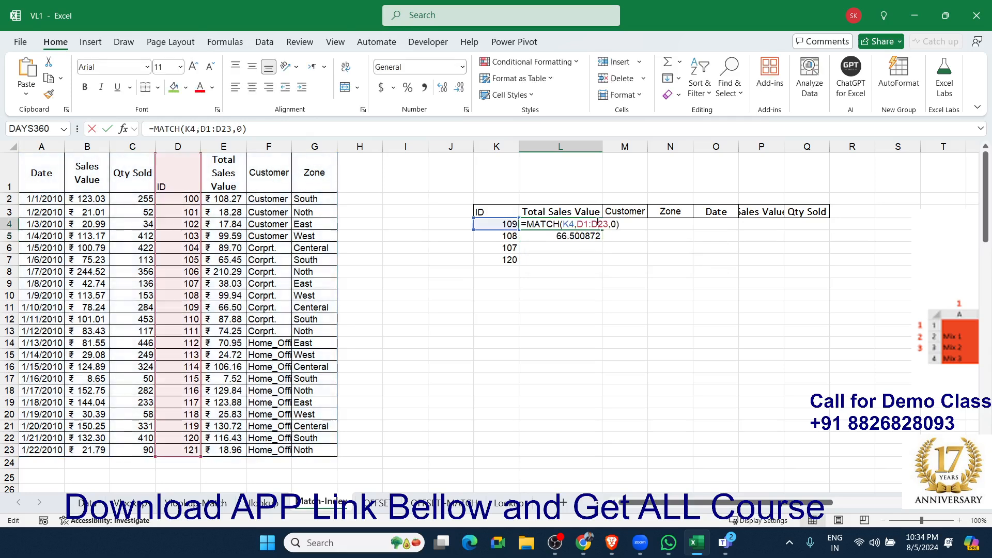
{"action": "left_click_drag", "start_coordinate": [526, 224], "coordinate": [638, 221]}
{"action": "key", "text": "ctrl+c"}
{"action": "key", "text": "Escape"}
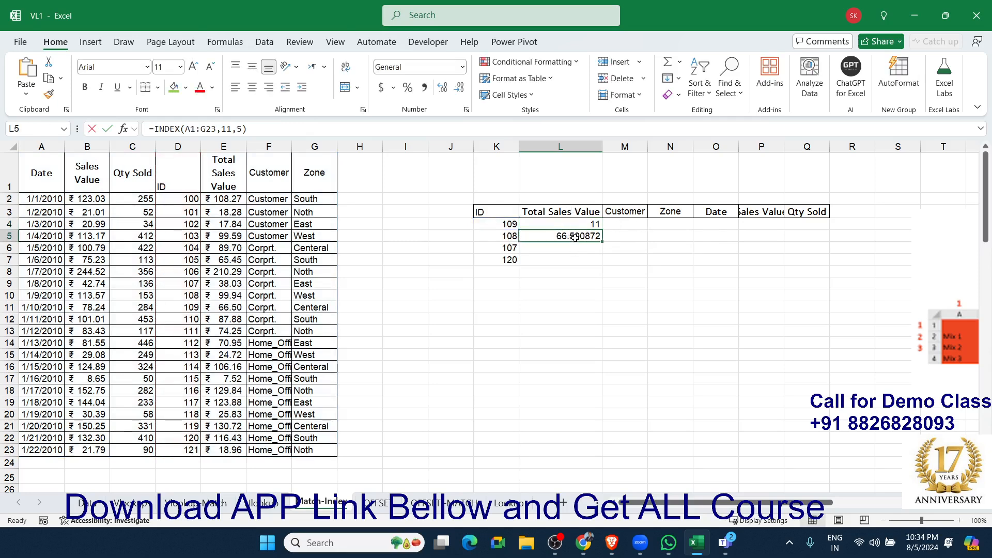
{"action": "double_click", "coordinate": [576, 236]}
{"action": "double_click", "coordinate": [594, 237]}
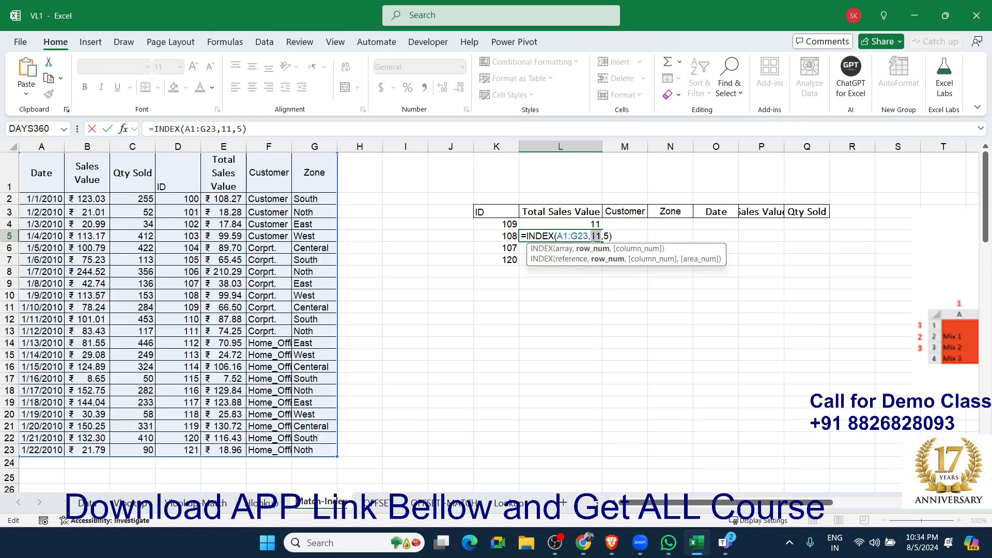
{"action": "key", "text": "ctrl+v"}
{"action": "key", "text": "Return"}
Move the MATCH formula from L4 to L15 and the nested INDEX formula from L5 to L4, and check its MATCH argument.
{"action": "left_click", "coordinate": [592, 228]}
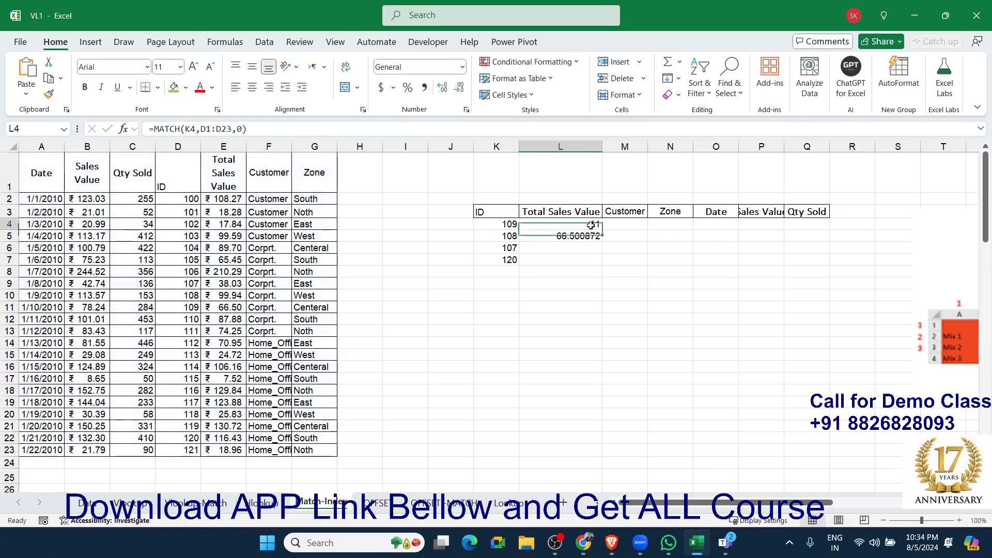
{"action": "left_click_drag", "start_coordinate": [592, 228], "coordinate": [594, 356]}
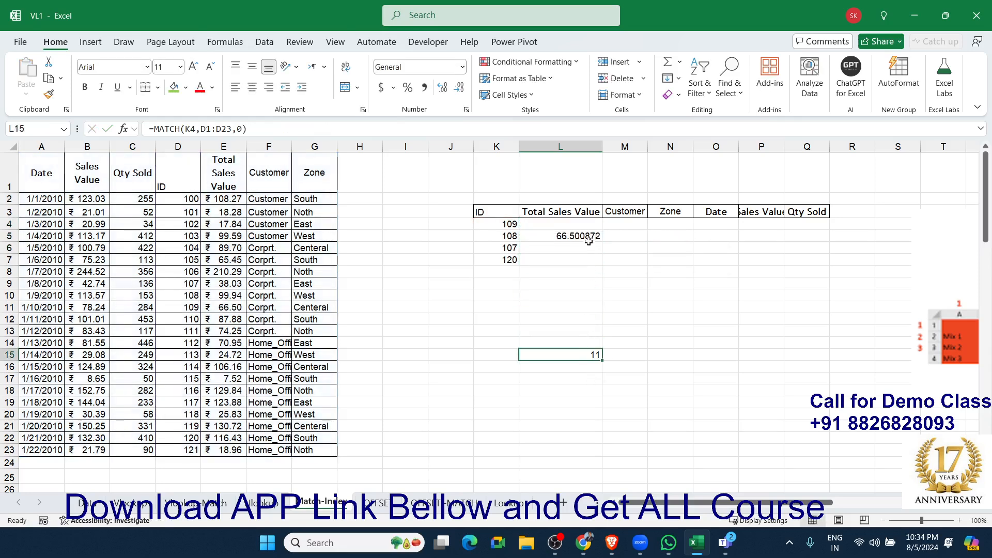
{"action": "left_click", "coordinate": [586, 234]}
{"action": "left_click_drag", "start_coordinate": [584, 233], "coordinate": [585, 225]}
{"action": "double_click", "coordinate": [584, 224]}
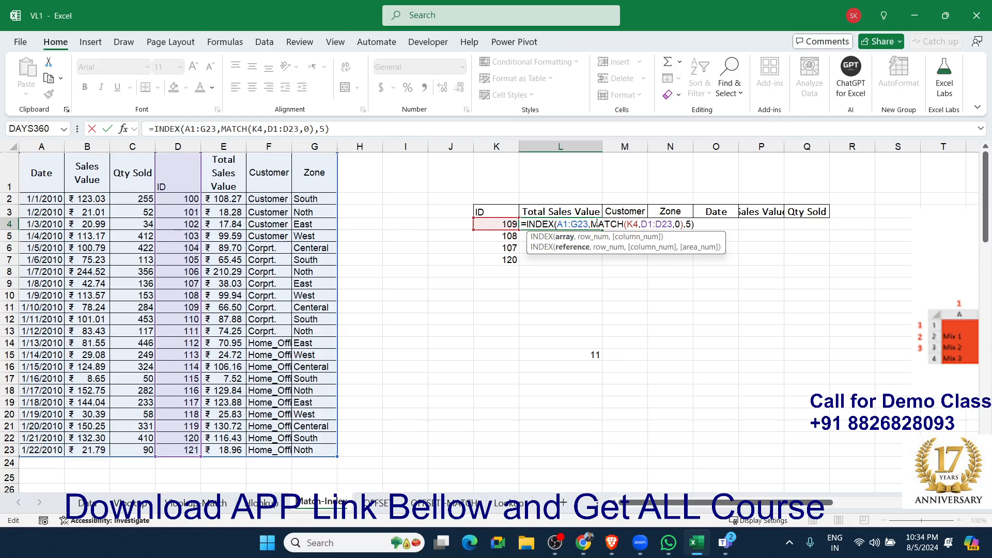
{"action": "left_click_drag", "start_coordinate": [597, 223], "coordinate": [684, 223]}
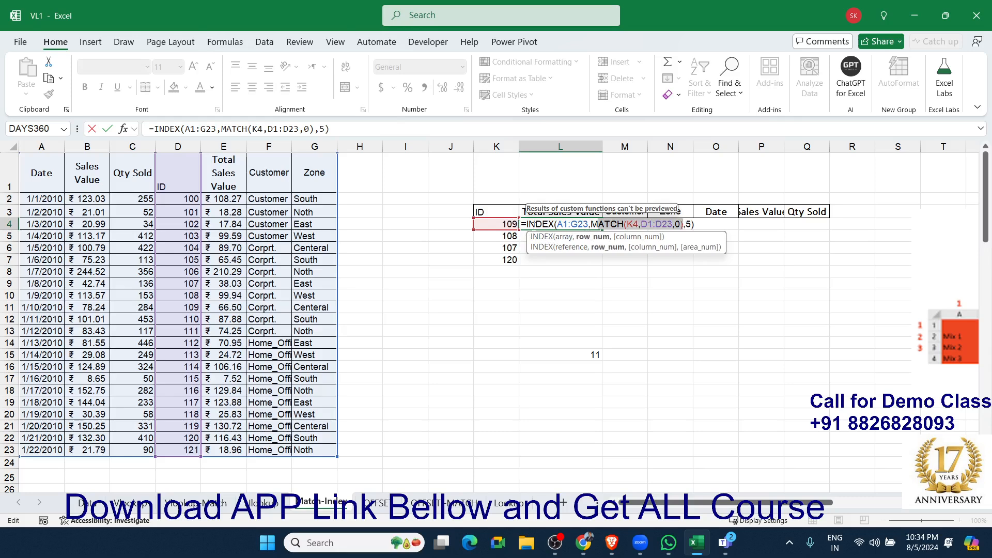
{"action": "key", "text": "ctrl+Return"}
Change the lookup ID in K4 to 120.
{"action": "key", "text": "Left"}
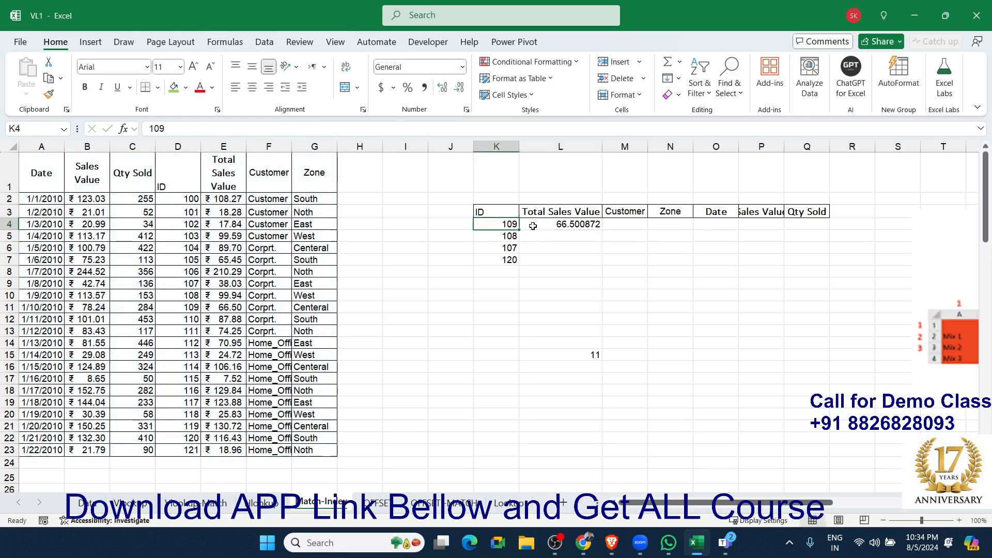
{"action": "type", "text": "120"}
{"action": "key", "text": "ctrl+Return"}
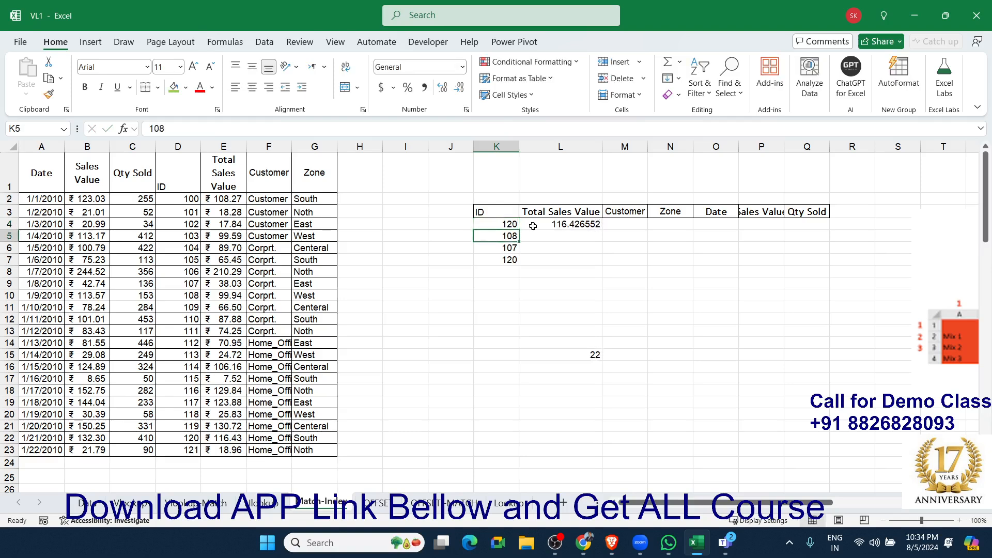
{"action": "key", "text": "Right"}
{"action": "key", "text": "Left"}
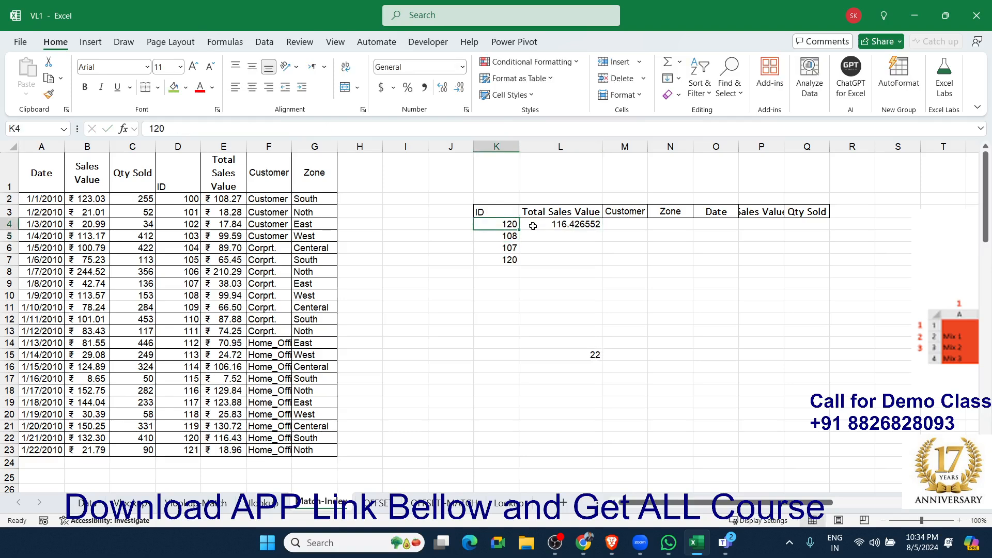
{"action": "key", "text": "Right"}
Examine the nested MATCH that supplies the row number in the L4 INDEX formula.
{"action": "double_click", "coordinate": [533, 226]}
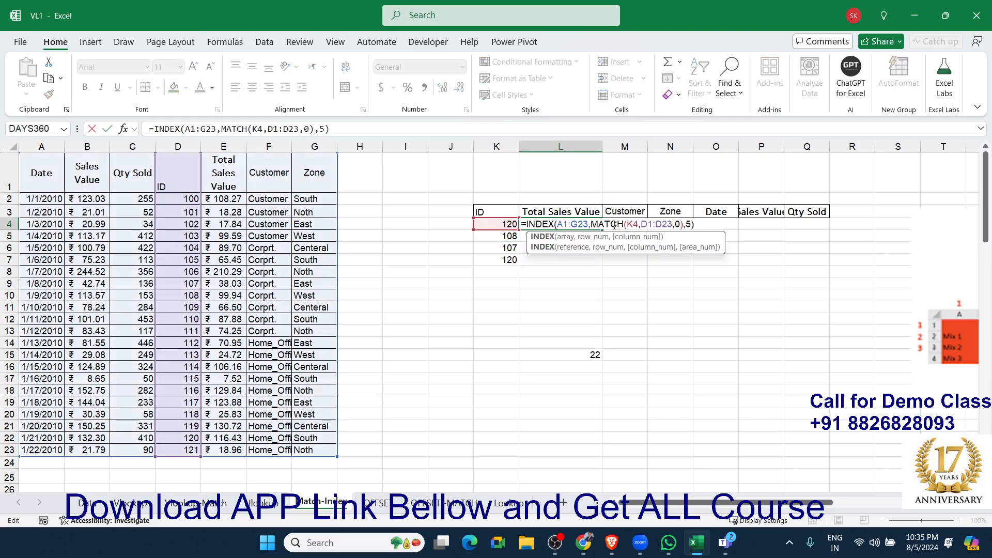
{"action": "left_click_drag", "start_coordinate": [591, 223], "coordinate": [683, 224]}
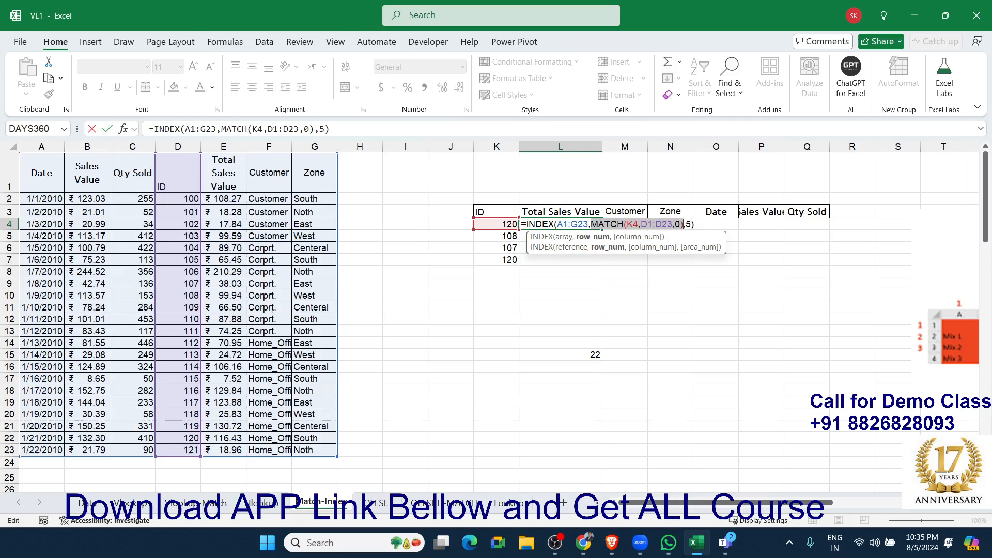
{"action": "key", "text": "ctrl+Return"}
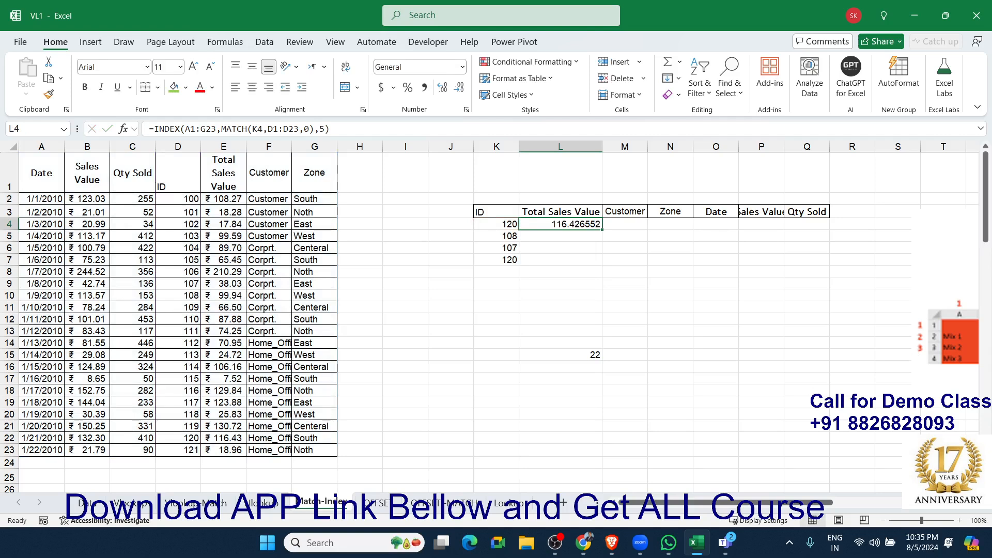
{"action": "key", "text": "alt+Tab"}
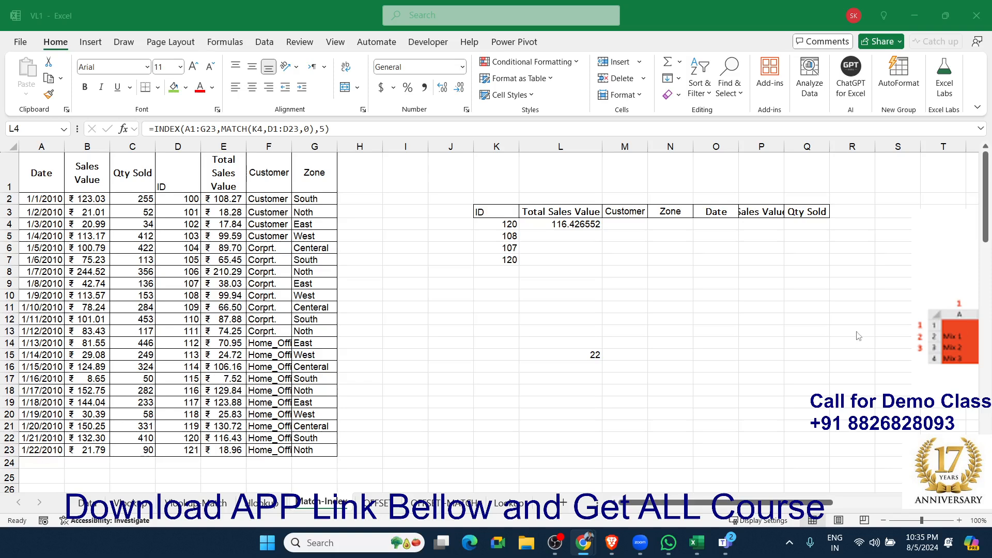
{"action": "left_click", "coordinate": [652, 296]}
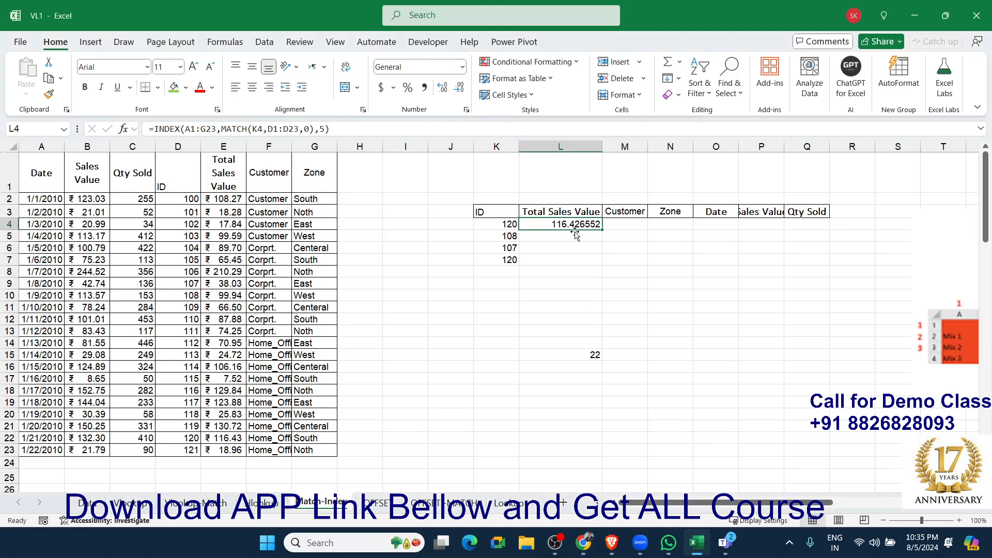
{"action": "left_click", "coordinate": [561, 292]}
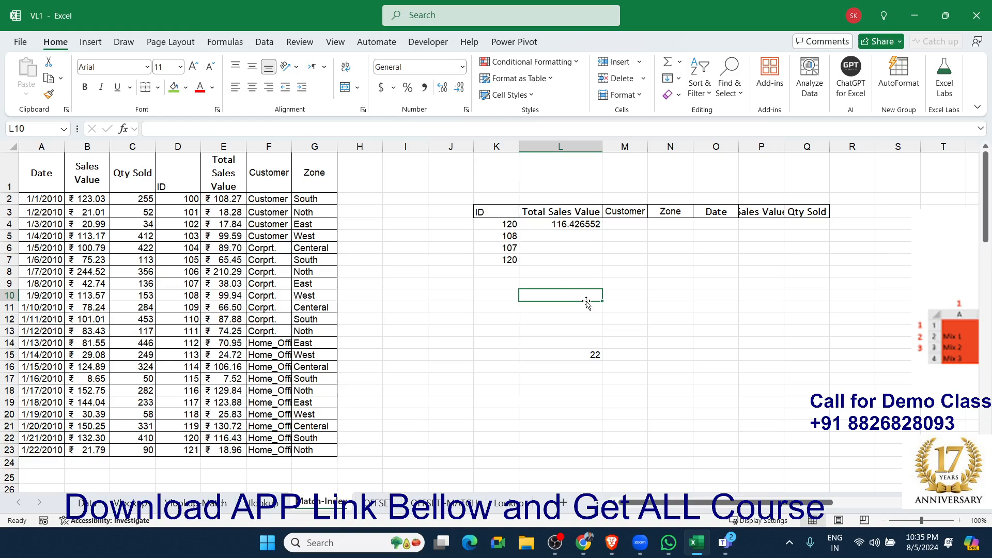
{"action": "left_click", "coordinate": [572, 345]}
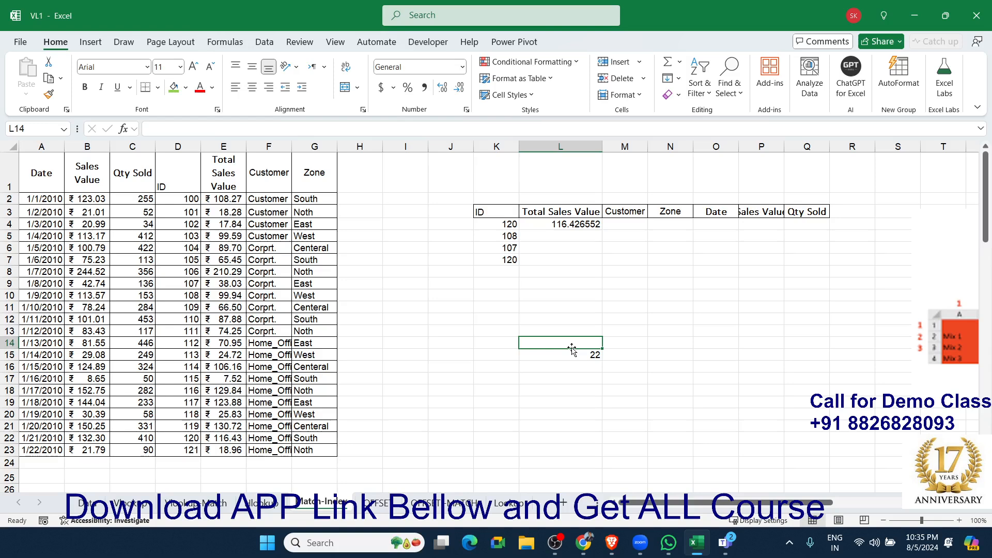
Enter an INDEX formula in K10 with A1:G23 as the array, row number 10 and column number 7.
{"action": "left_click", "coordinate": [491, 298]}
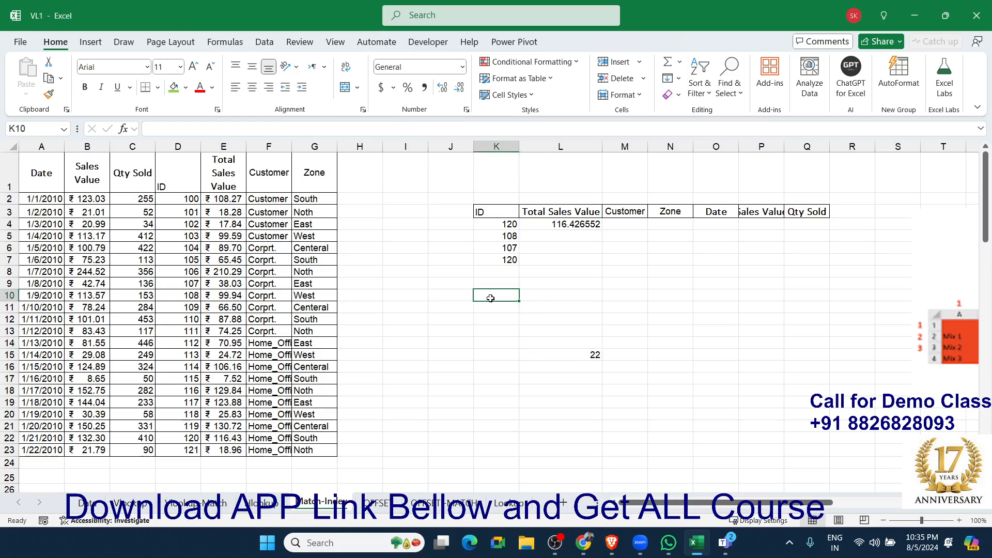
{"action": "type", "text": "=INDEX("}
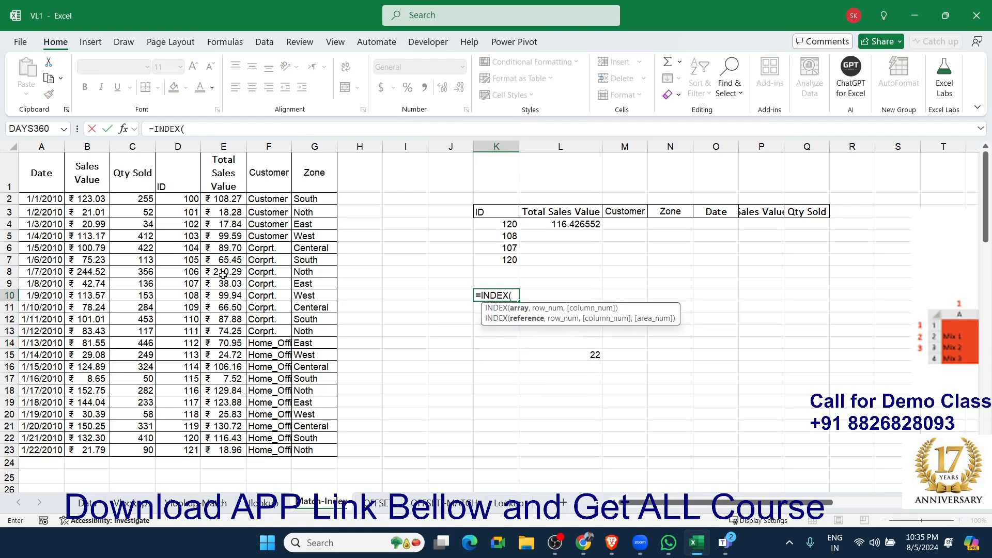
{"action": "left_click_drag", "start_coordinate": [52, 173], "coordinate": [293, 449]}
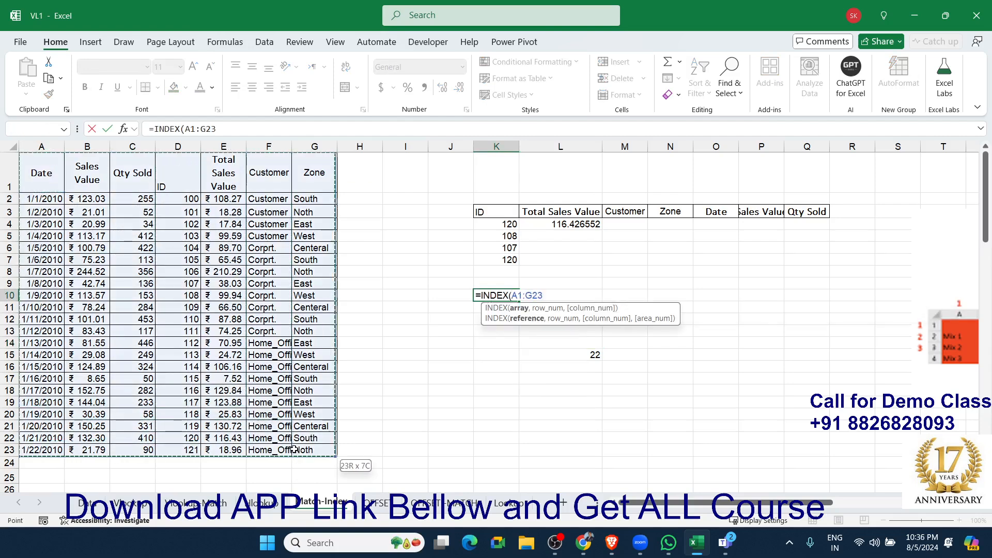
{"action": "type", "text": ","}
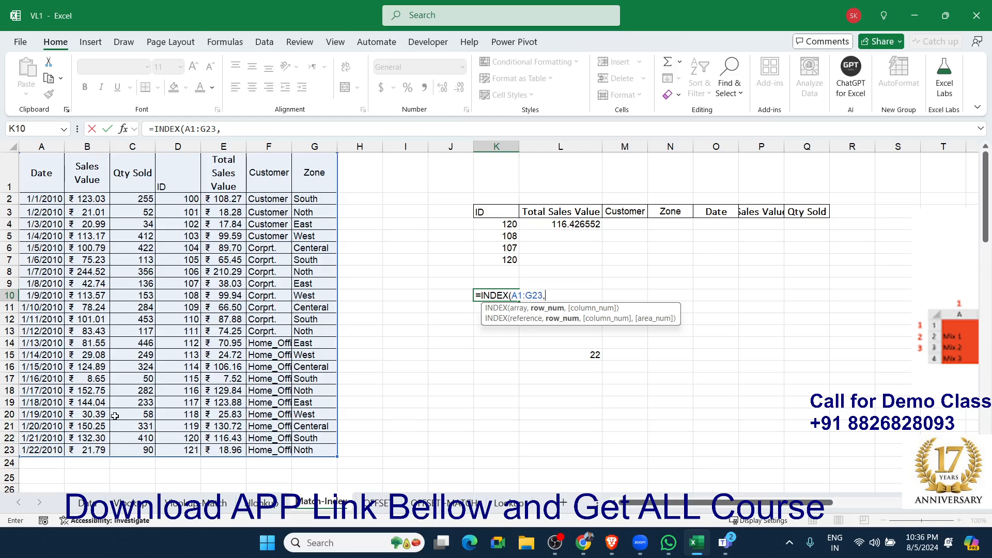
{"action": "type", "text": "10,7"}
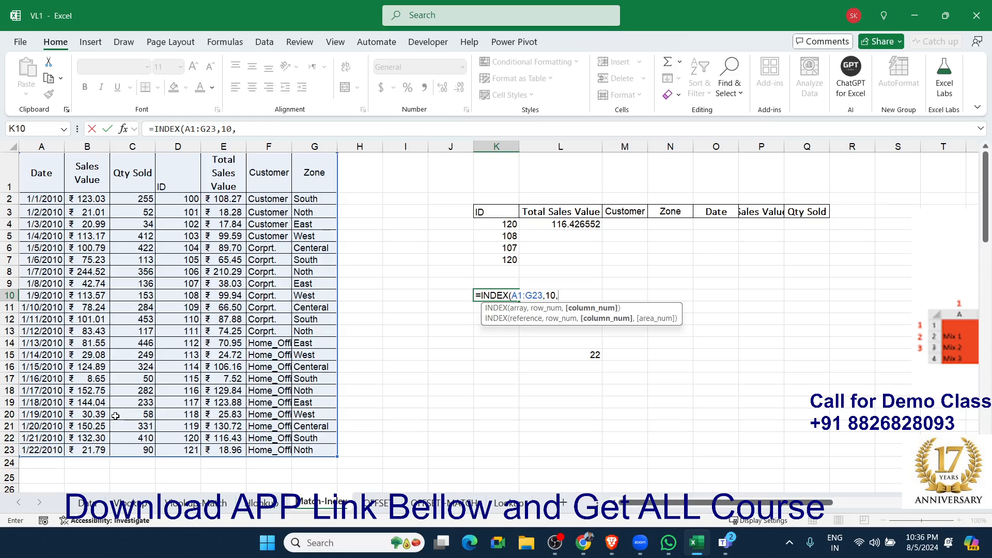
{"action": "key", "text": "Return"}
{"action": "key", "text": "Up"}
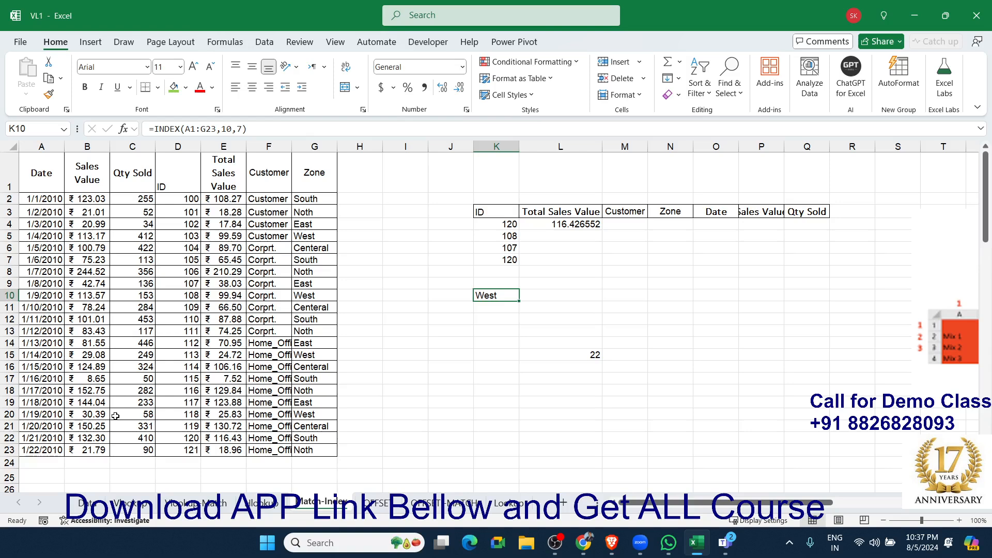
{"action": "key", "text": "Up"}
{"action": "key", "text": "Up"}
{"action": "key", "text": "Up"}
{"action": "key", "text": "Up"}
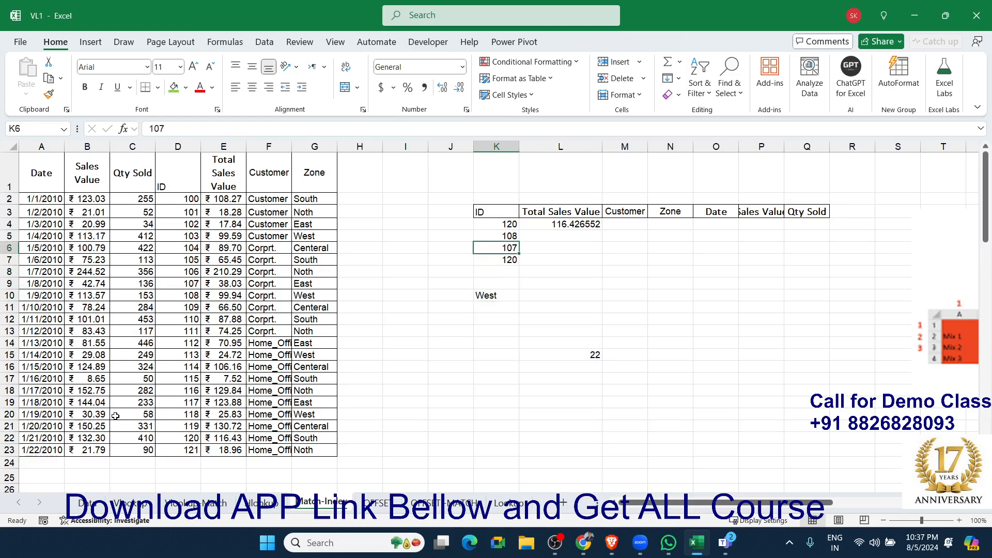
{"action": "key", "text": "Down"}
{"action": "key", "text": "Down"}
{"action": "key", "text": "Right"}
{"action": "key", "text": "Down"}
{"action": "key", "text": "Down"}
{"action": "key", "text": "Down"}
{"action": "key", "text": "Down"}
{"action": "key", "text": "Down"}
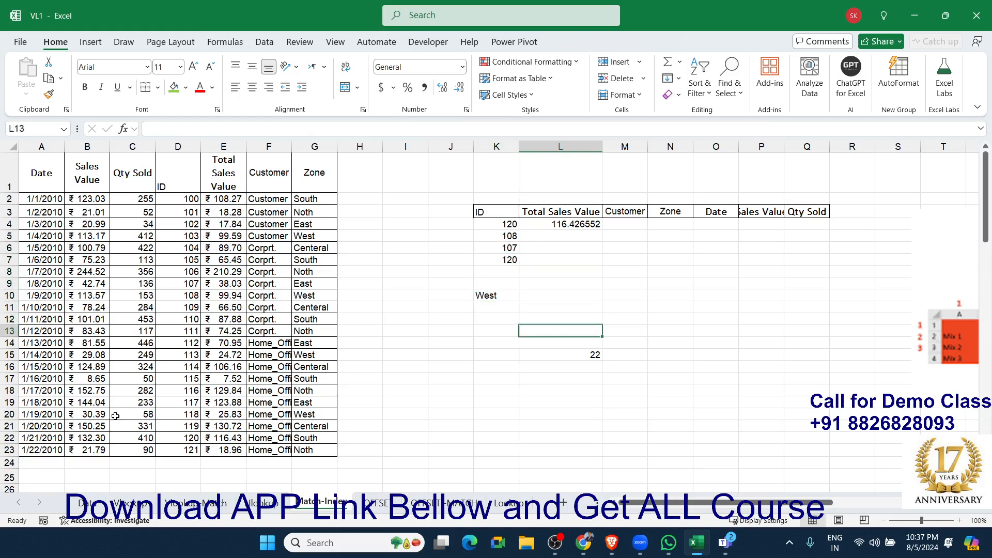
Enter the ID 111 in K12 as a new lookup value.
{"action": "key", "text": "Up"}
{"action": "key", "text": "Up"}
{"action": "key", "text": "Down"}
{"action": "key", "text": "Left"}
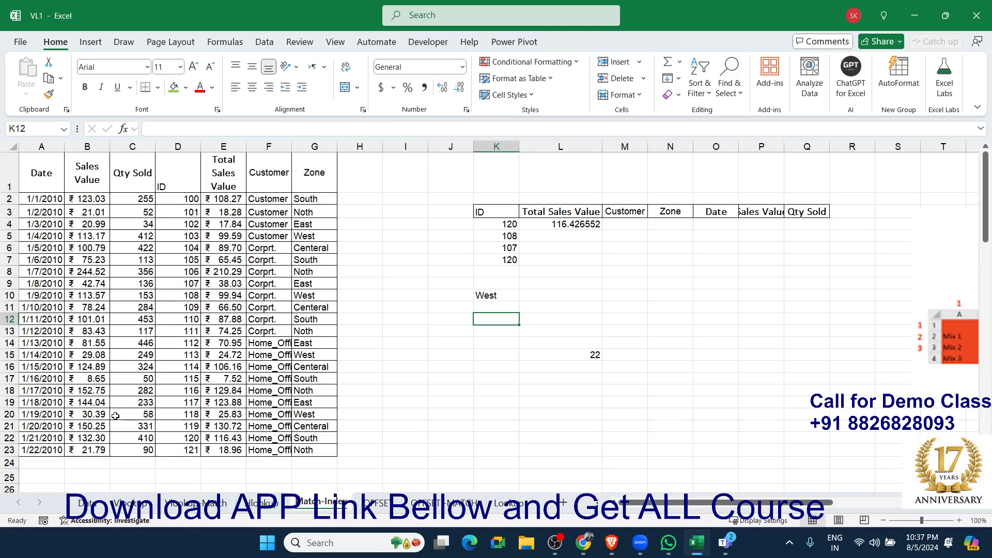
{"action": "type", "text": "111"}
{"action": "key", "text": "Tab"}
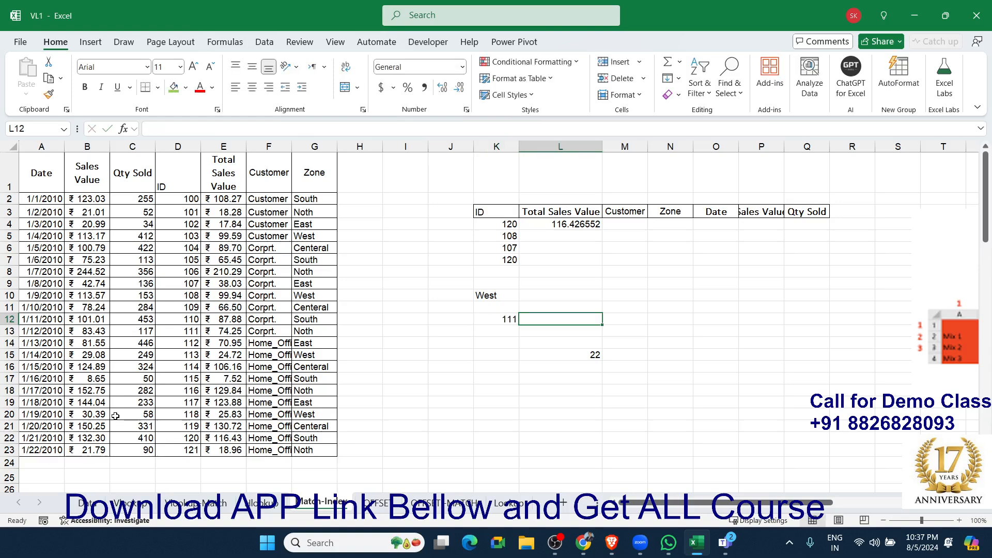
Enter a MATCH formula in L12 that looks up K12 in D1:D23 with match type 0.
{"action": "type", "text": "=ma"}
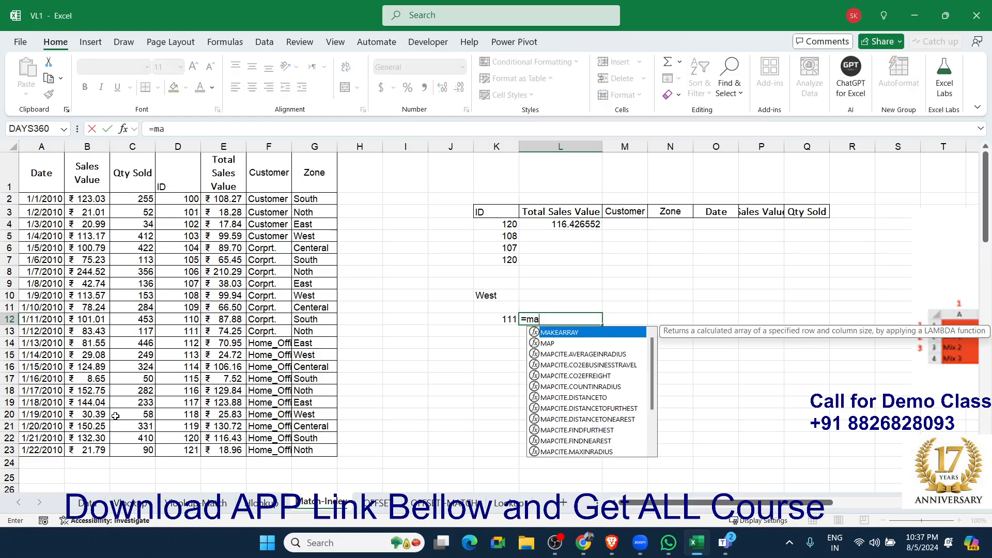
{"action": "type", "text": "t"}
{"action": "key", "text": "Tab"}
{"action": "key", "text": "Left"}
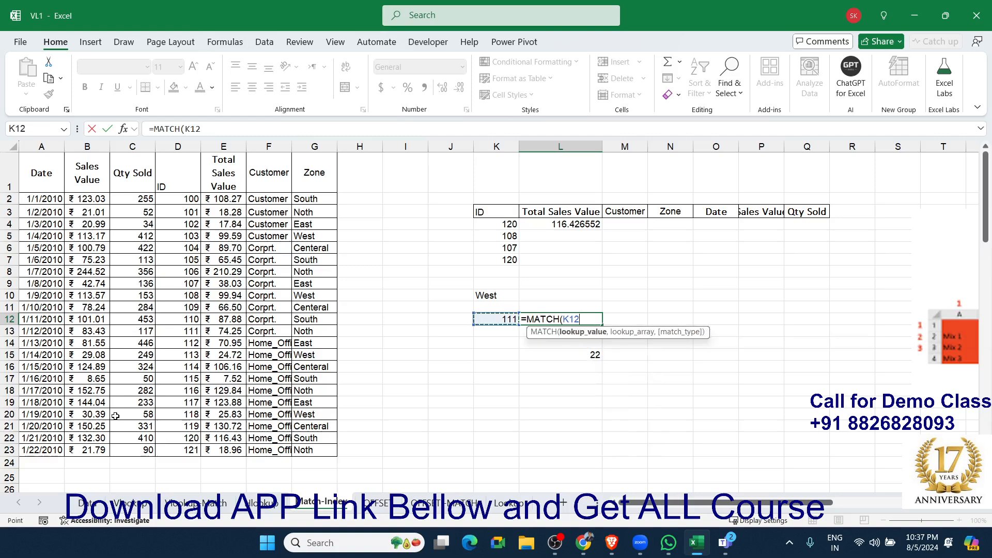
{"action": "type", "text": ","}
{"action": "key", "text": "Left"}
{"action": "key", "text": "Left"}
{"action": "key", "text": "Left"}
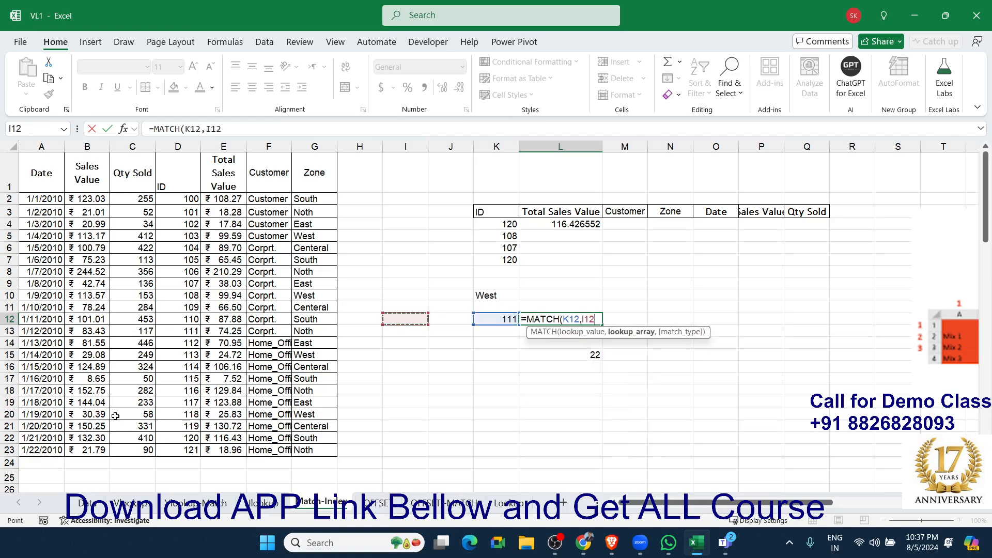
{"action": "key", "text": "Left"}
{"action": "key", "text": "Left"}
{"action": "key", "text": "Left"}
{"action": "key", "text": "Left"}
{"action": "key", "text": "Left"}
{"action": "key", "text": "ctrl+Up"}
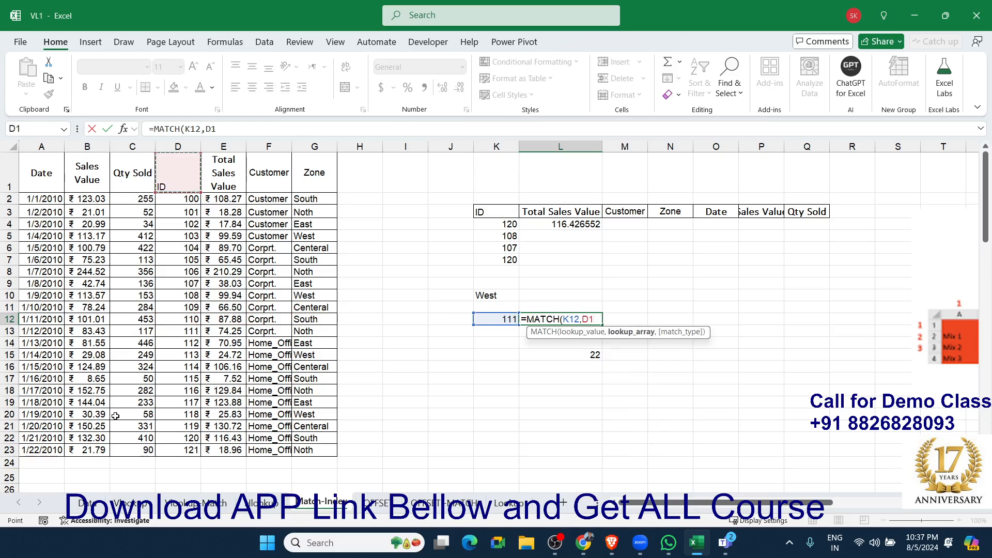
{"action": "key", "text": "ctrl+shift+Down"}
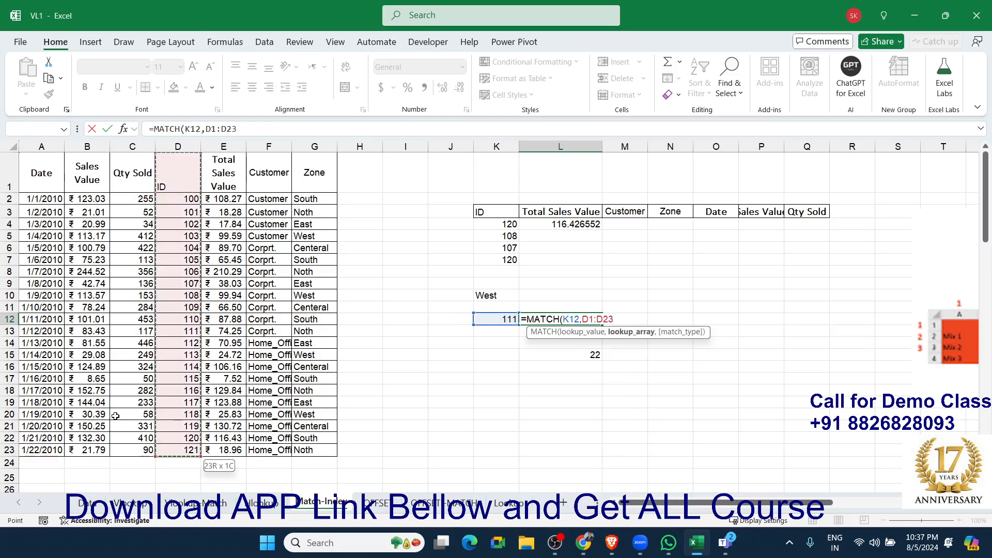
{"action": "type", "text": ",0)"}
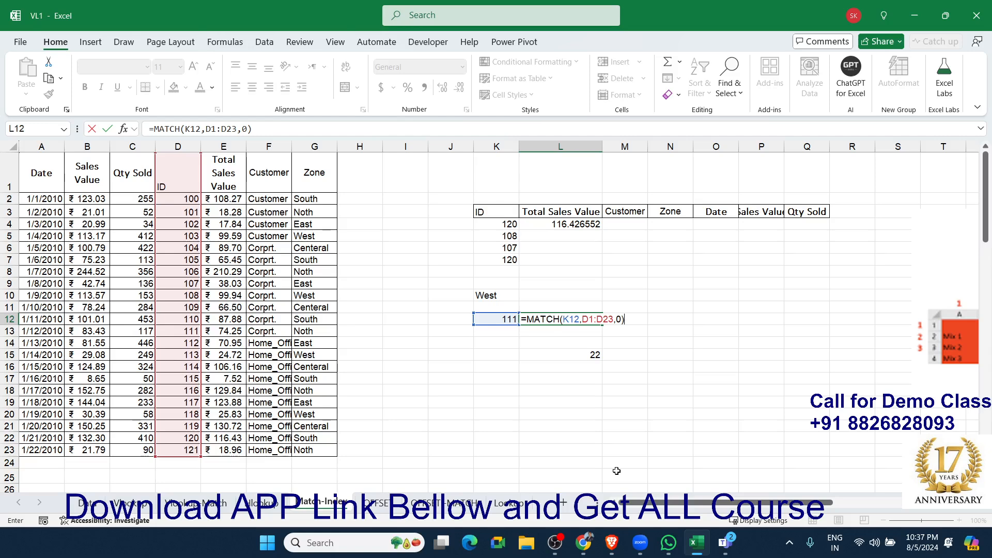
{"action": "key", "text": "Return"}
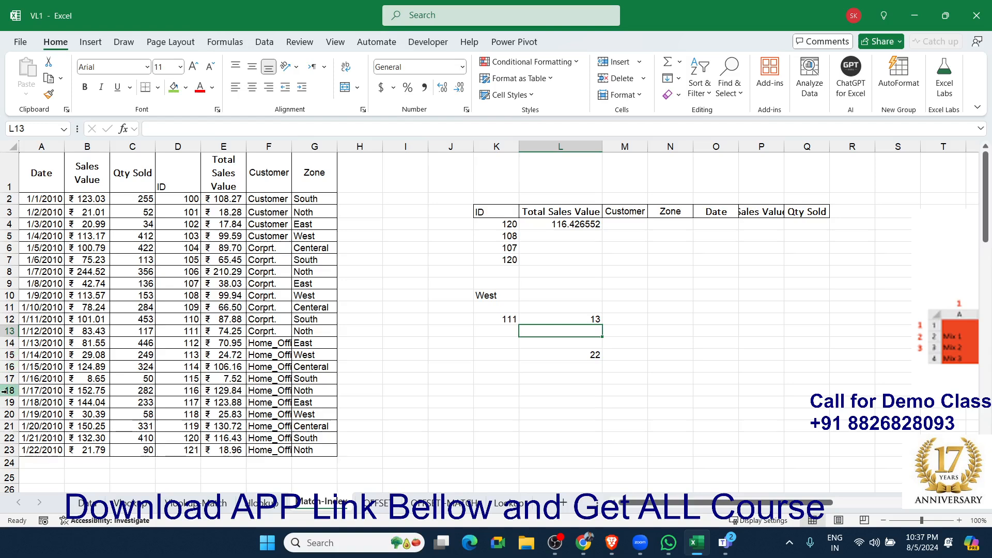
Check the MATCH result by walking down the ID column from its header to ID 111.
{"action": "left_click", "coordinate": [177, 186]}
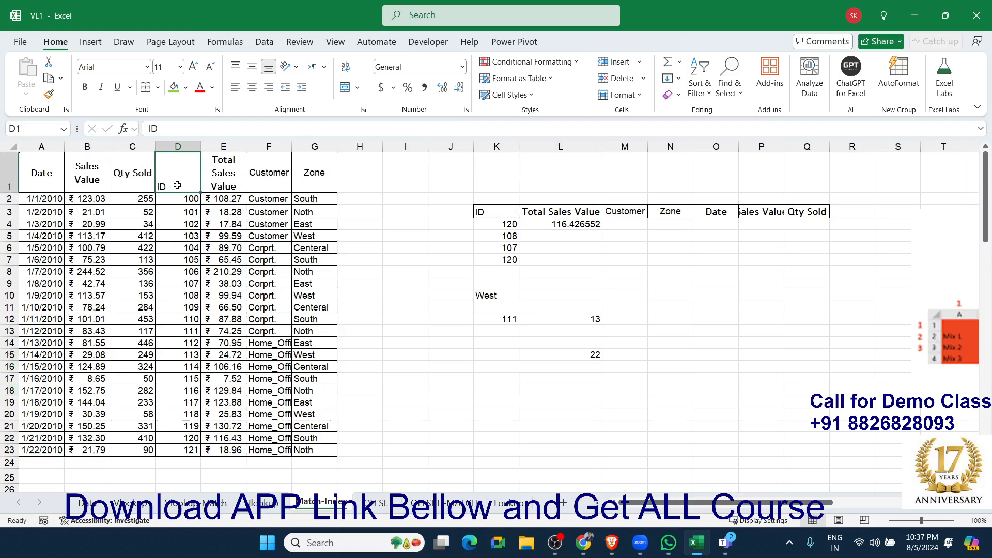
{"action": "key", "text": "Down"}
{"action": "key", "text": "Down"}
{"action": "key", "text": "Down"}
{"action": "key", "text": "Down"}
{"action": "key", "text": "Down"}
{"action": "key", "text": "Down"}
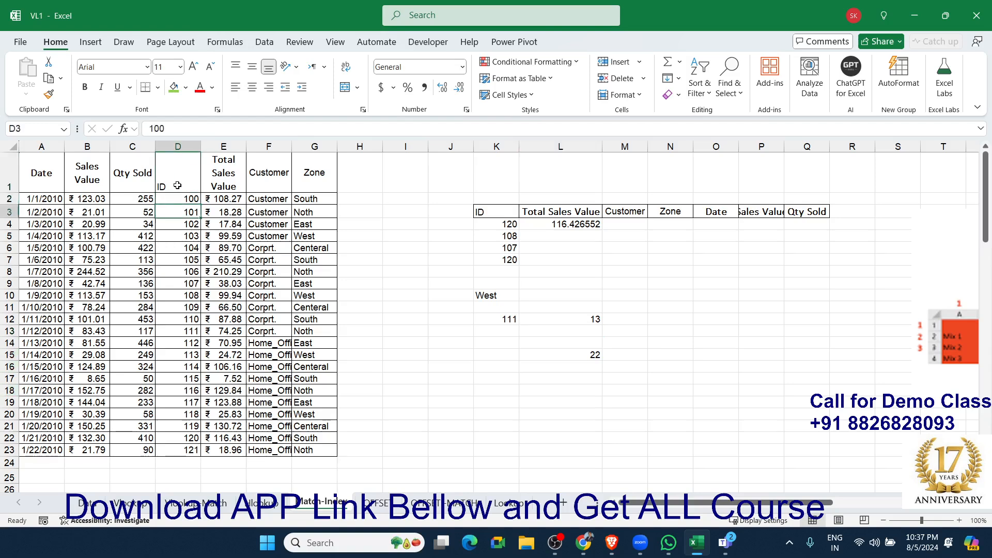
{"action": "key", "text": "Down"}
{"action": "key", "text": "Down"}
{"action": "key", "text": "Down"}
{"action": "key", "text": "Down"}
{"action": "key", "text": "Down"}
{"action": "key", "text": "Down"}
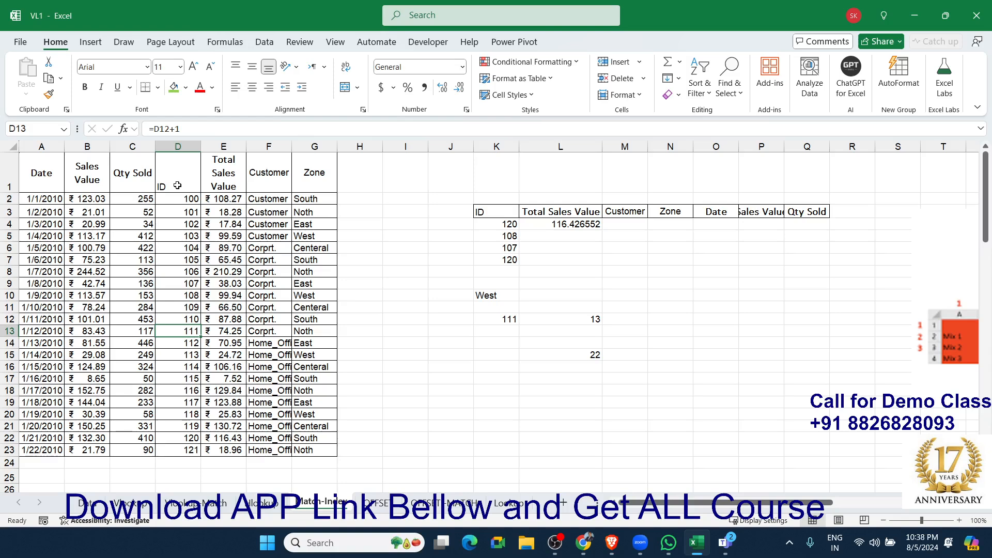
{"action": "left_click", "coordinate": [569, 322]}
{"action": "double_click", "coordinate": [500, 297]}
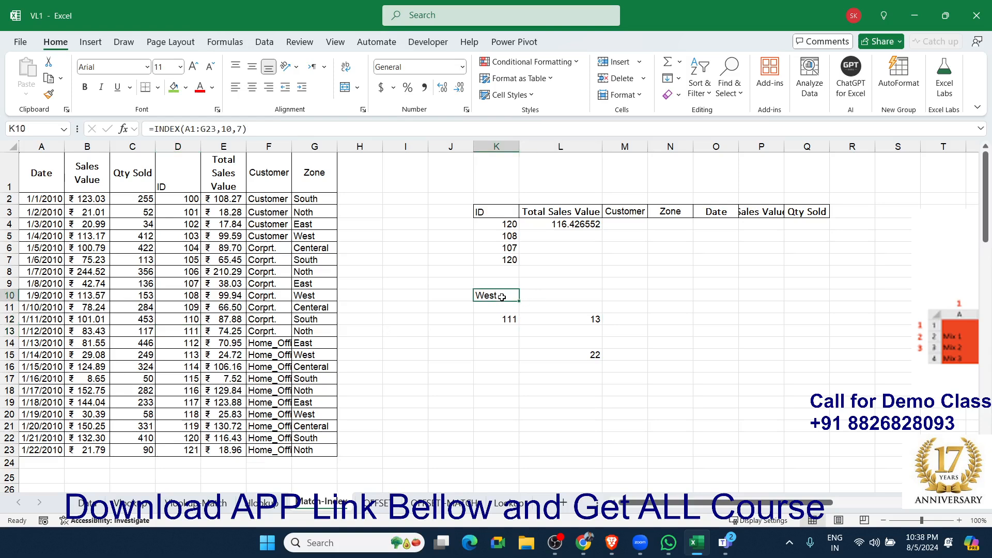
{"action": "left_click", "coordinate": [541, 311]}
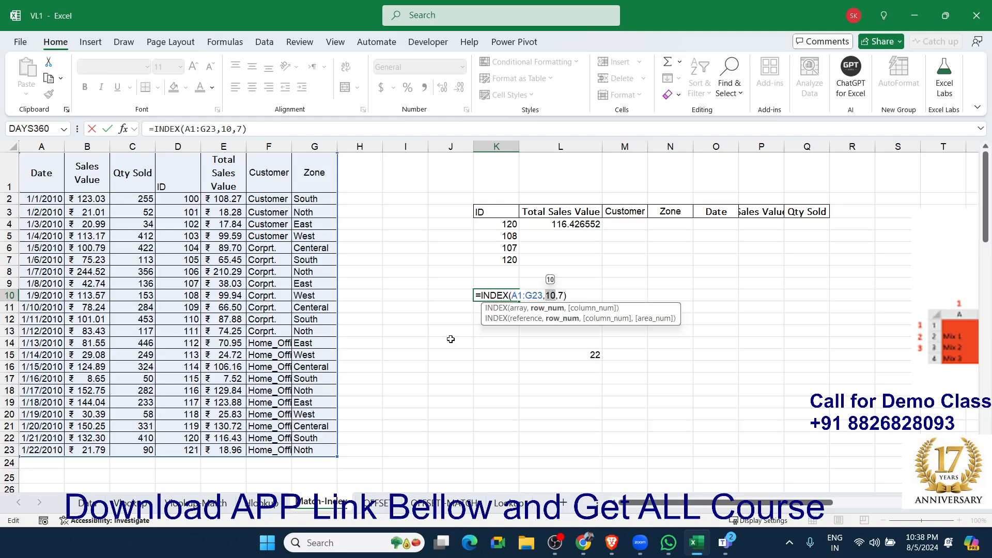
{"action": "key", "text": "Escape"}
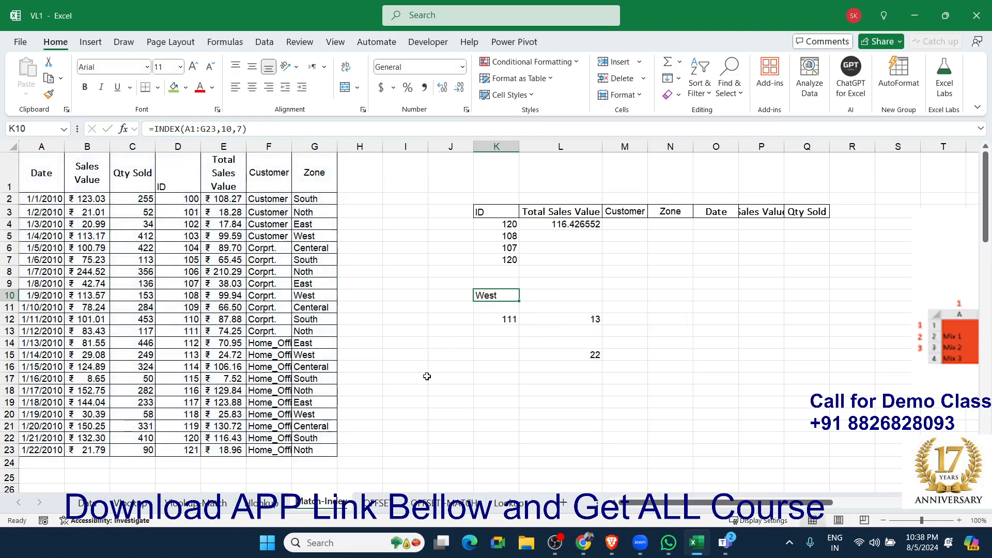
Change the row number in the K10 INDEX formula to 13.
{"action": "double_click", "coordinate": [509, 298]}
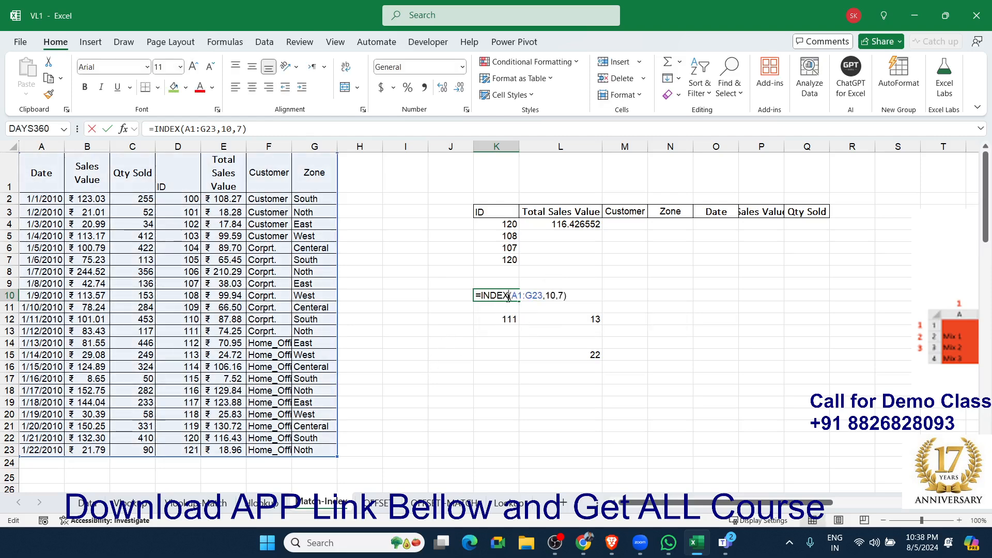
{"action": "left_click", "coordinate": [549, 295]}
{"action": "key", "text": "Delete"}
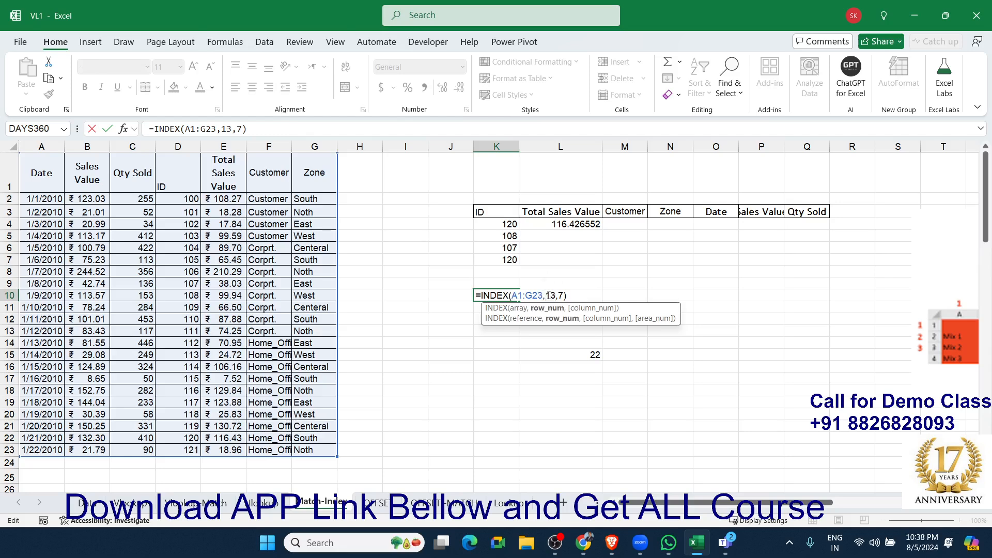
{"action": "key", "text": "Return"}
{"action": "left_click", "coordinate": [530, 297]}
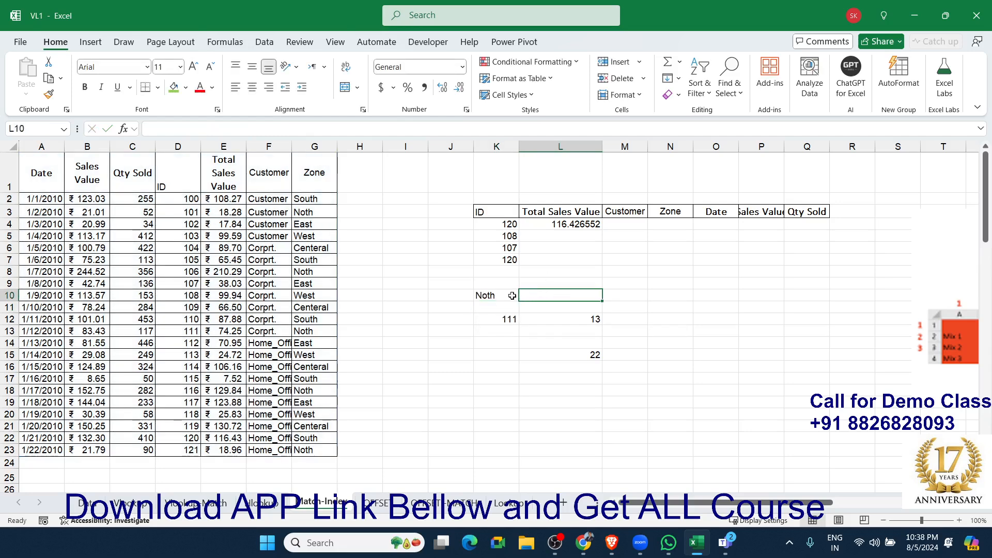
{"action": "left_click", "coordinate": [505, 295]}
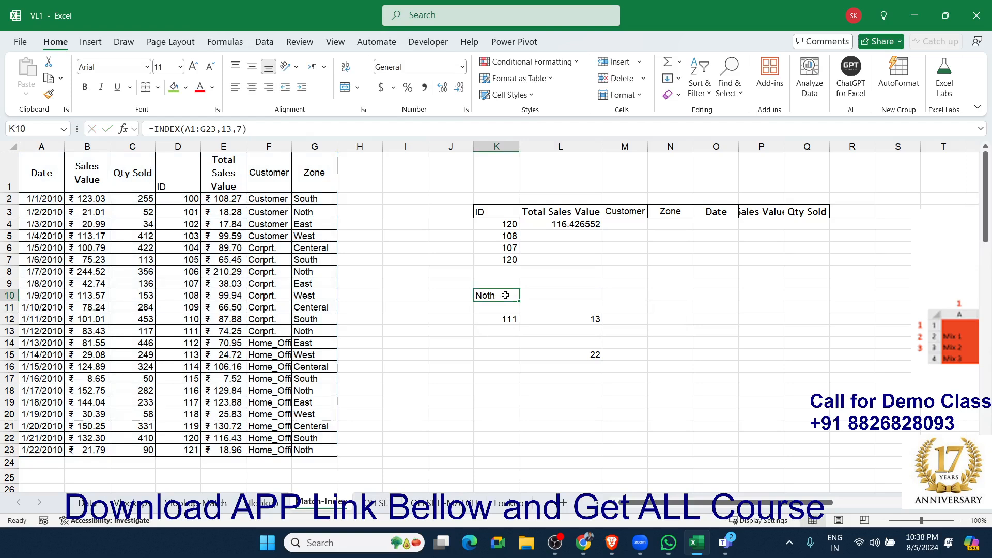
Replace the fixed row number in the K10 INDEX formula with the MATCH(K12,D1:D23,0) expression copied from L12.
{"action": "double_click", "coordinate": [525, 318]}
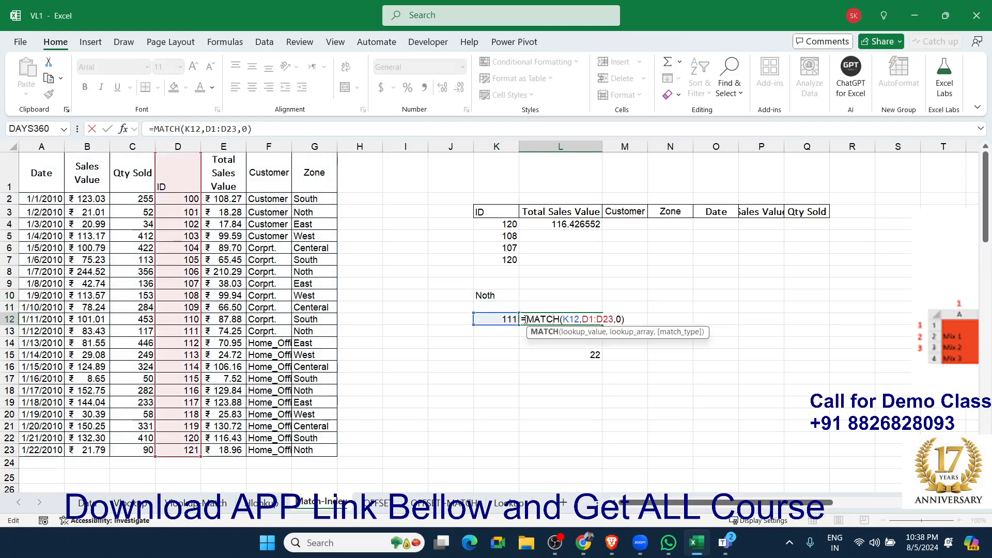
{"action": "left_click_drag", "start_coordinate": [526, 319], "coordinate": [626, 320]}
{"action": "key", "text": "ctrl+c"}
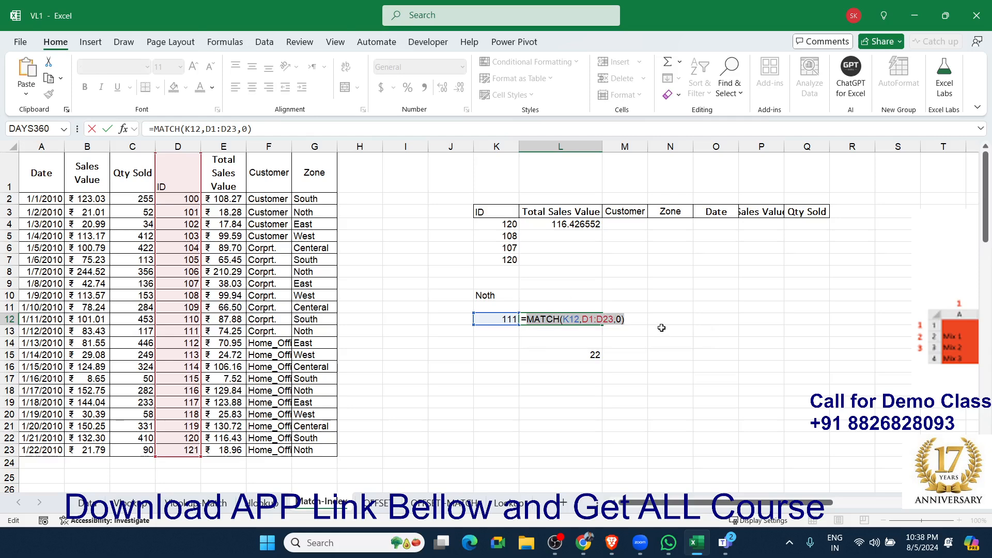
{"action": "key", "text": "Escape"}
{"action": "double_click", "coordinate": [496, 296]}
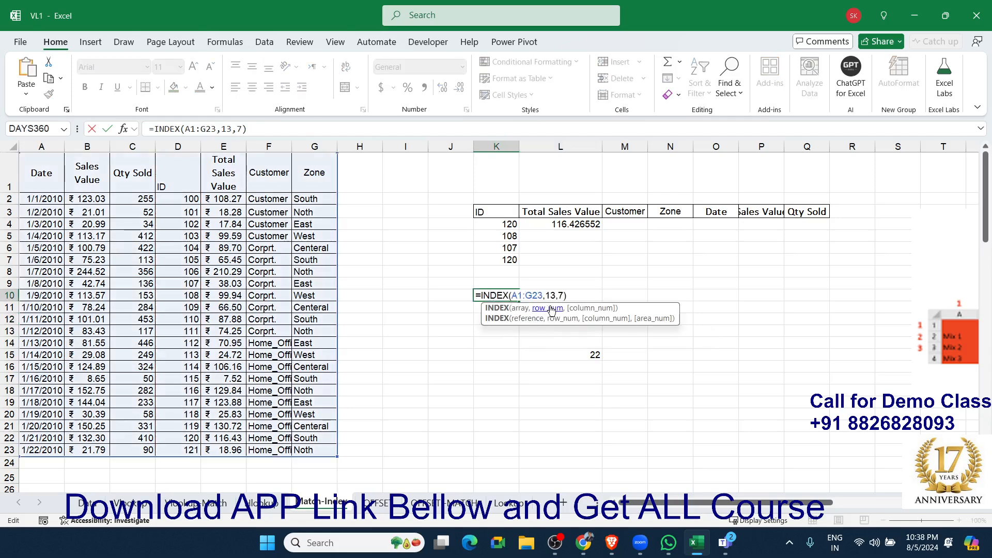
{"action": "double_click", "coordinate": [550, 296]}
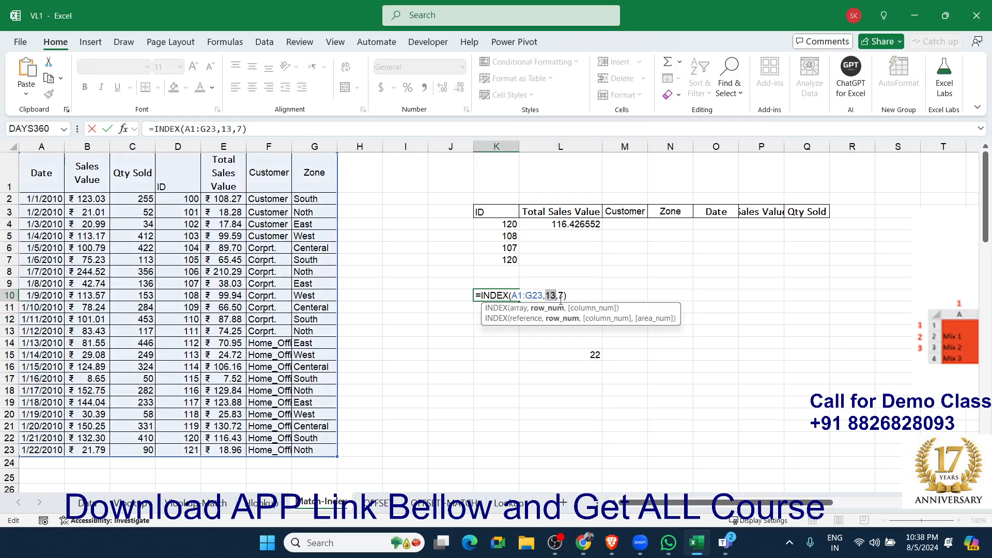
{"action": "key", "text": "ctrl+v"}
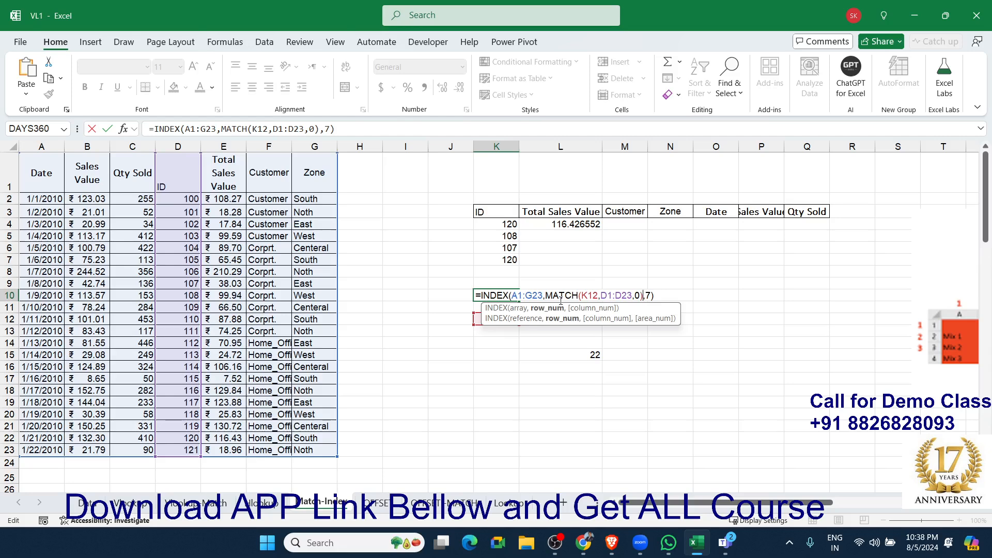
{"action": "key", "text": "Return"}
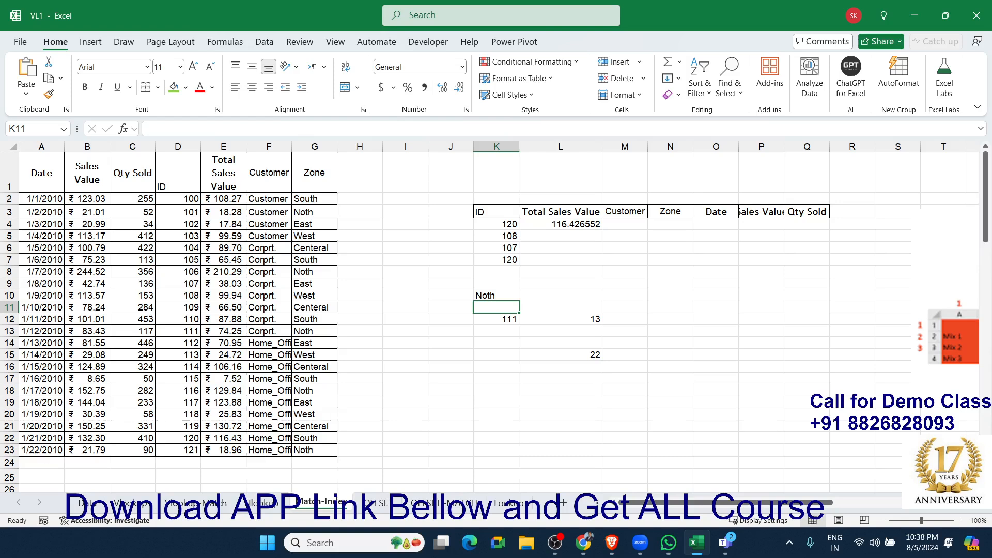
{"action": "key", "text": "alt+Tab"}
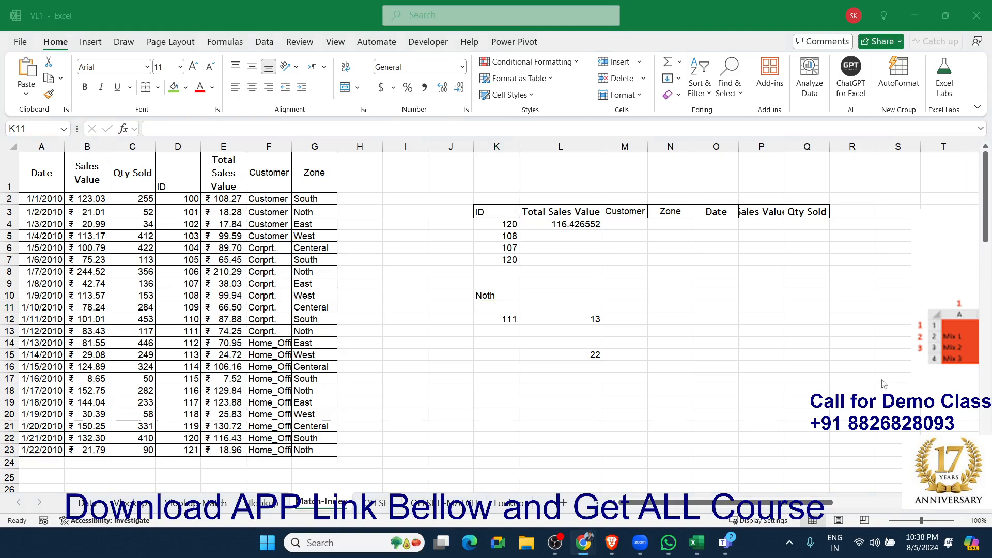
{"action": "key", "text": "alt+Tab"}
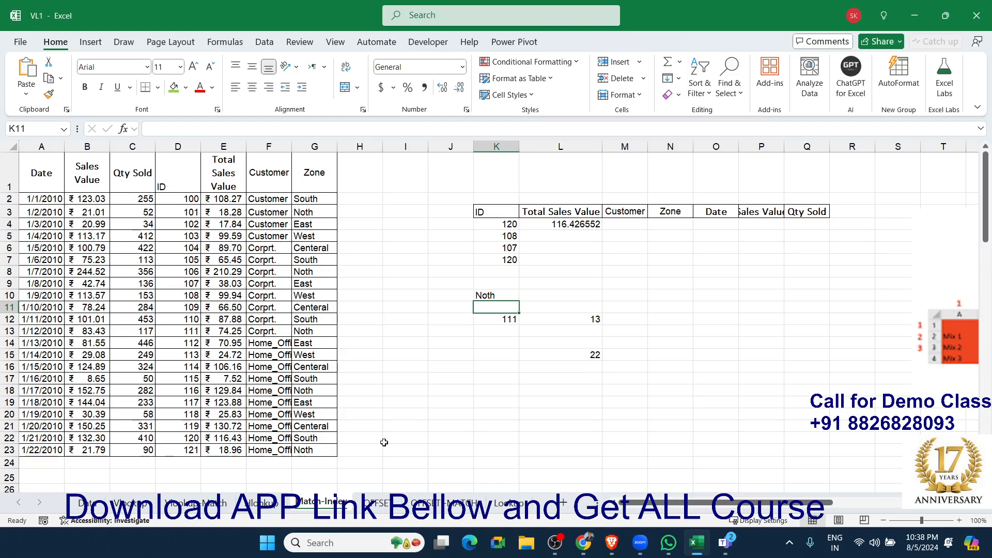
On the OFFSET sheet, enter an OFFSET formula in J4 with reference A1, 10 rows and 4 columns.
{"action": "left_click", "coordinate": [380, 502]}
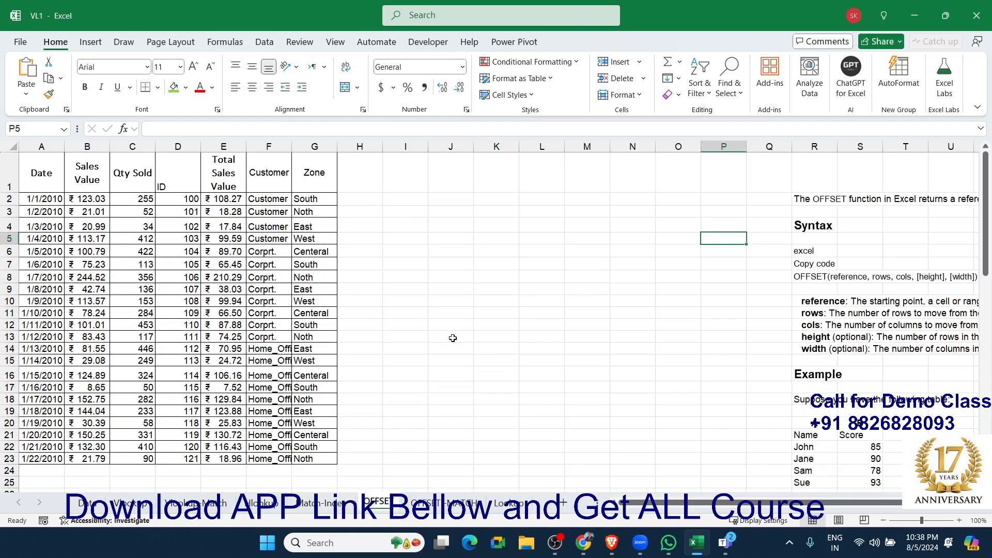
{"action": "key", "text": "alt+Tab"}
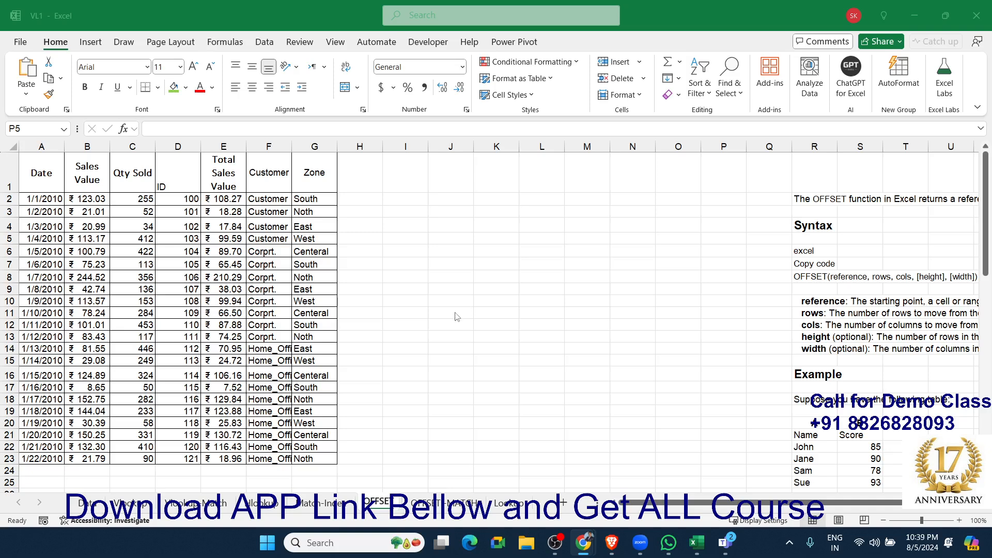
{"action": "left_click", "coordinate": [450, 221]}
{"action": "type", "text": "=off"}
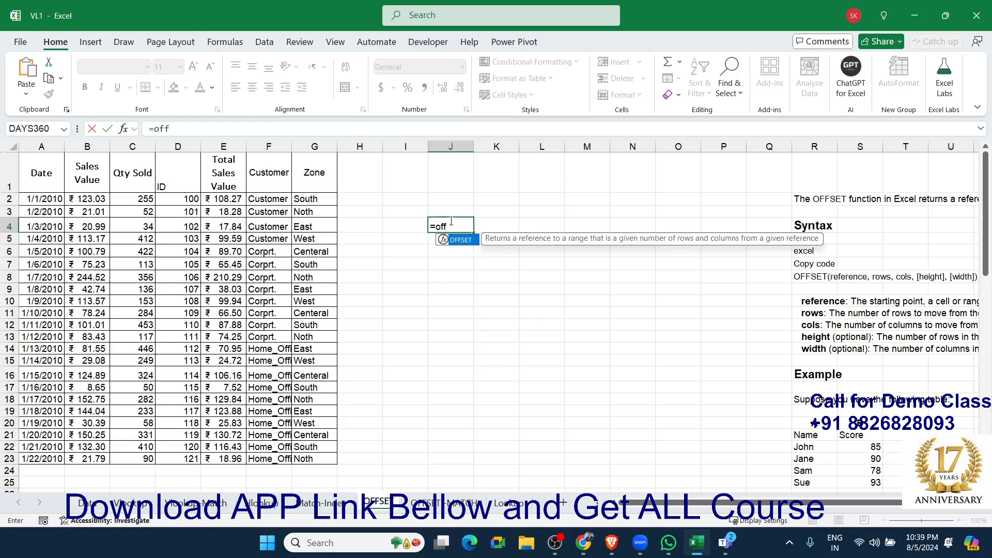
{"action": "key", "text": "Tab"}
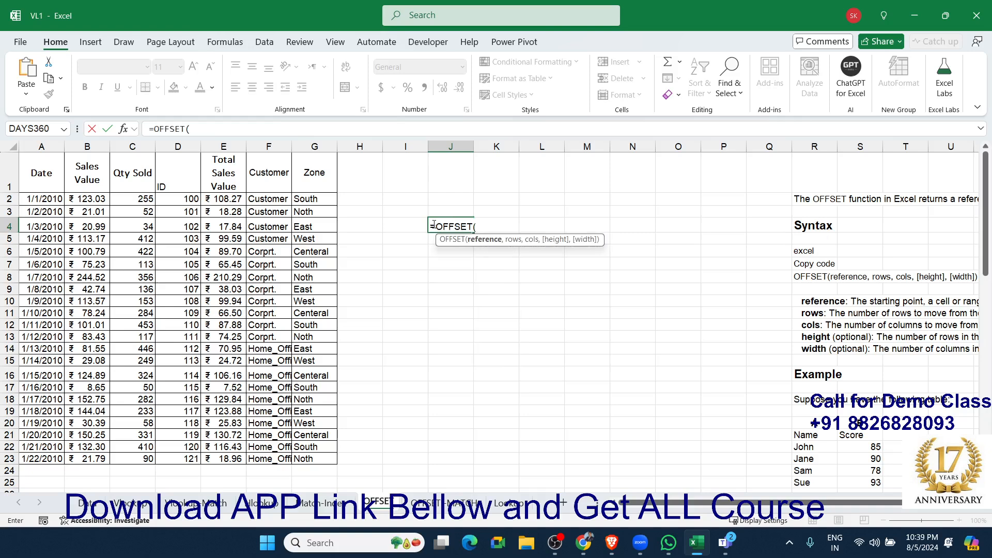
{"action": "left_click", "coordinate": [40, 167]}
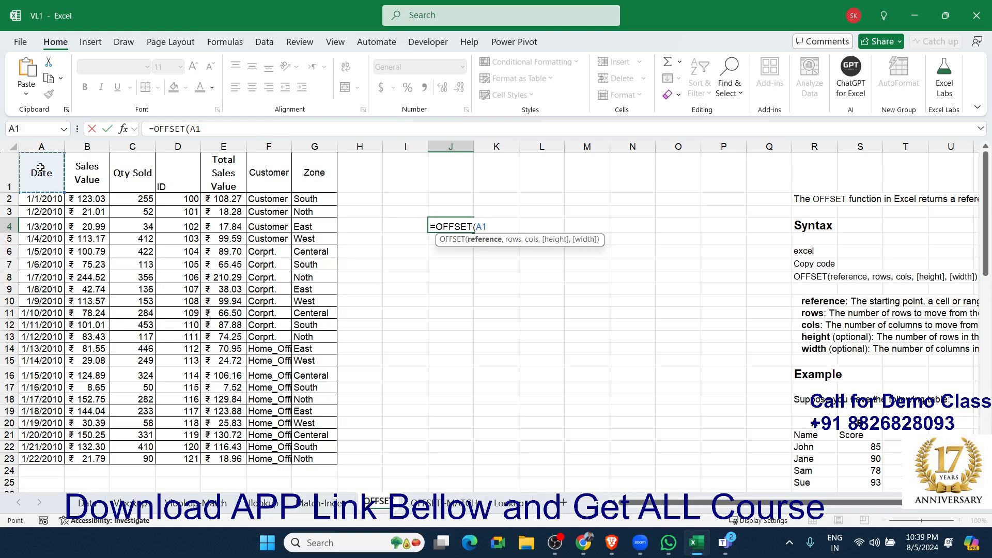
{"action": "type", "text": ","}
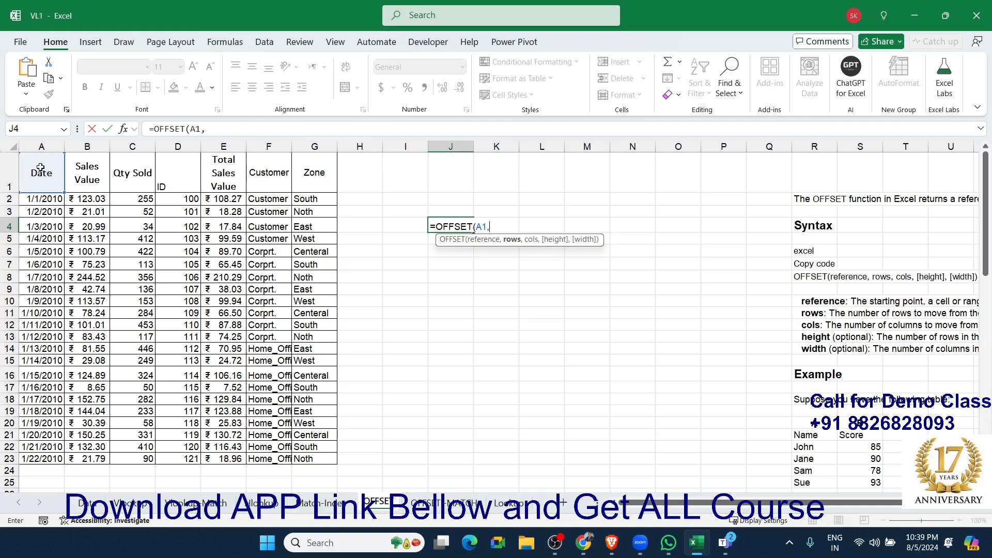
{"action": "type", "text": "10,"}
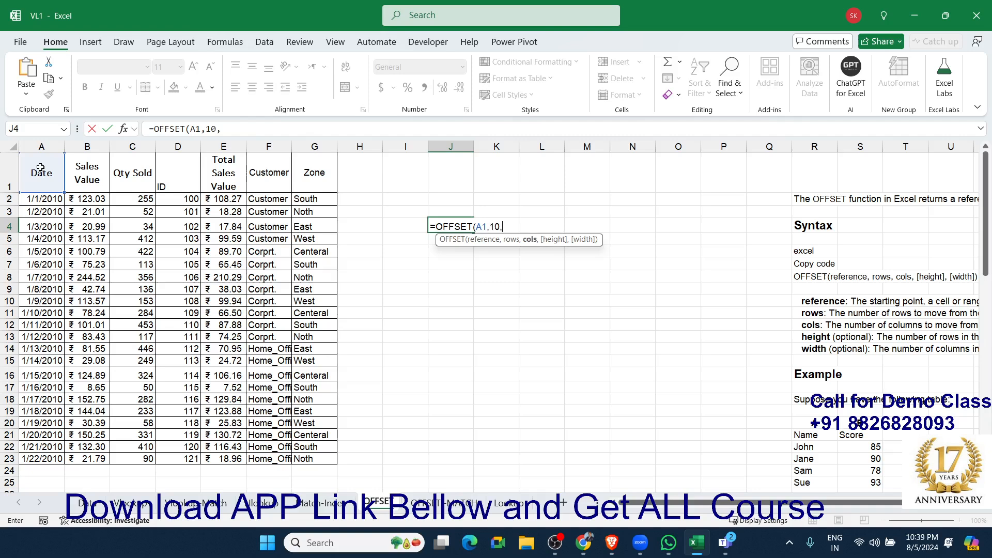
{"action": "type", "text": "4"}
{"action": "key", "text": "Return"}
{"action": "key", "text": "Up"}
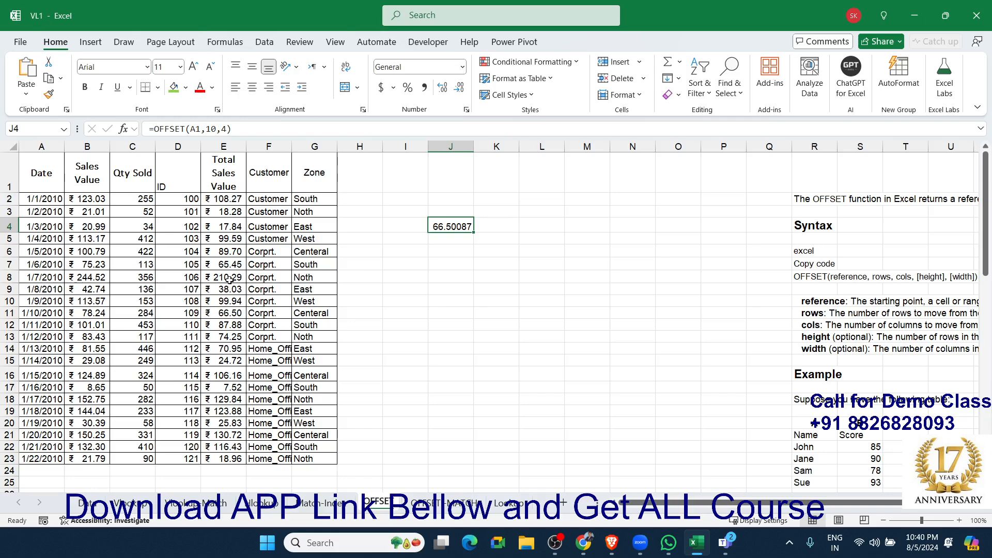
On the combined OFFSET and MATCH sheet, enter the heading ID in J4 and the lookup value 107 in J5.
{"action": "left_click", "coordinate": [447, 499]}
{"action": "left_click", "coordinate": [452, 239]}
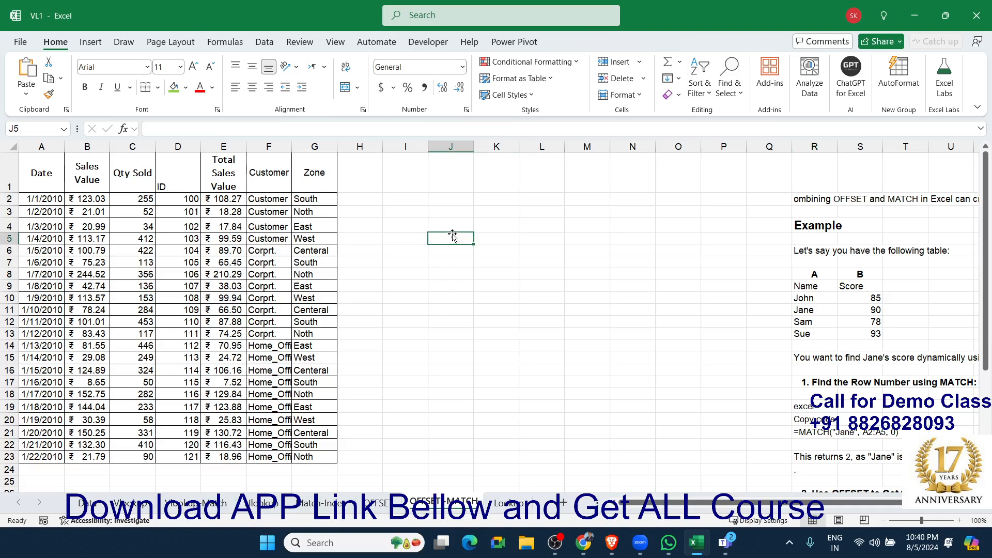
{"action": "left_click", "coordinate": [433, 222]}
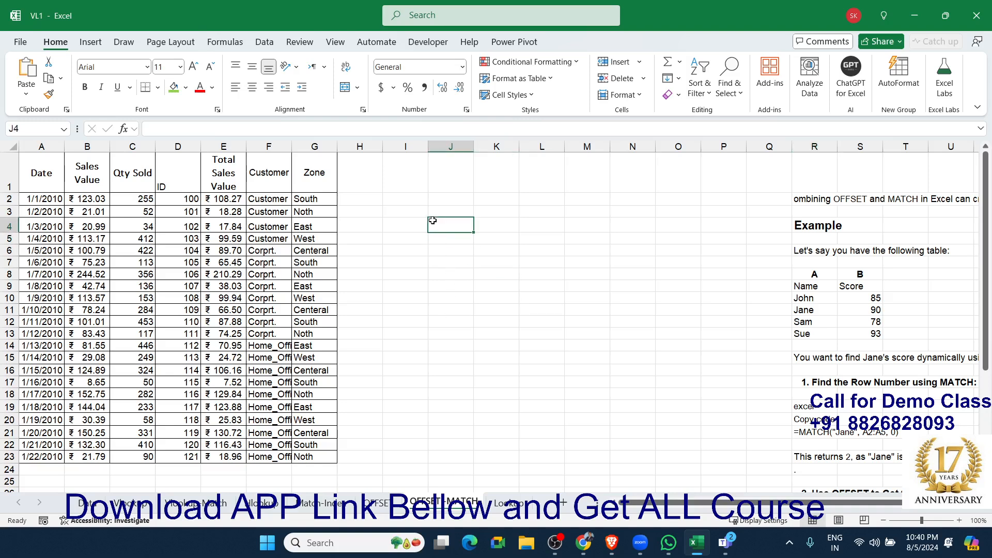
{"action": "type", "text": "ID"}
{"action": "key", "text": "Return"}
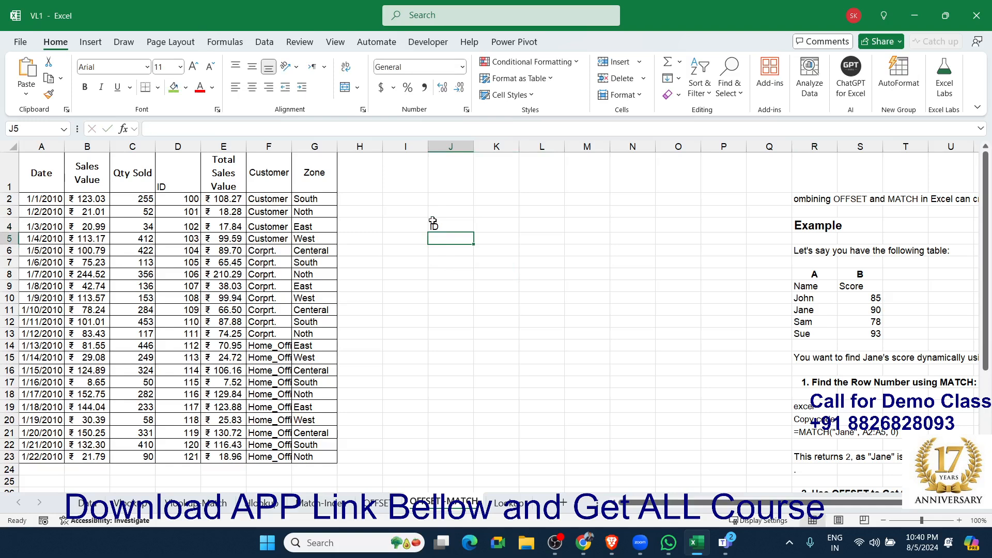
{"action": "type", "text": "107"}
{"action": "key", "text": "Return"}
Add the heading Zone in K4, beside the ID heading.
{"action": "key", "text": "Up"}
{"action": "key", "text": "Up"}
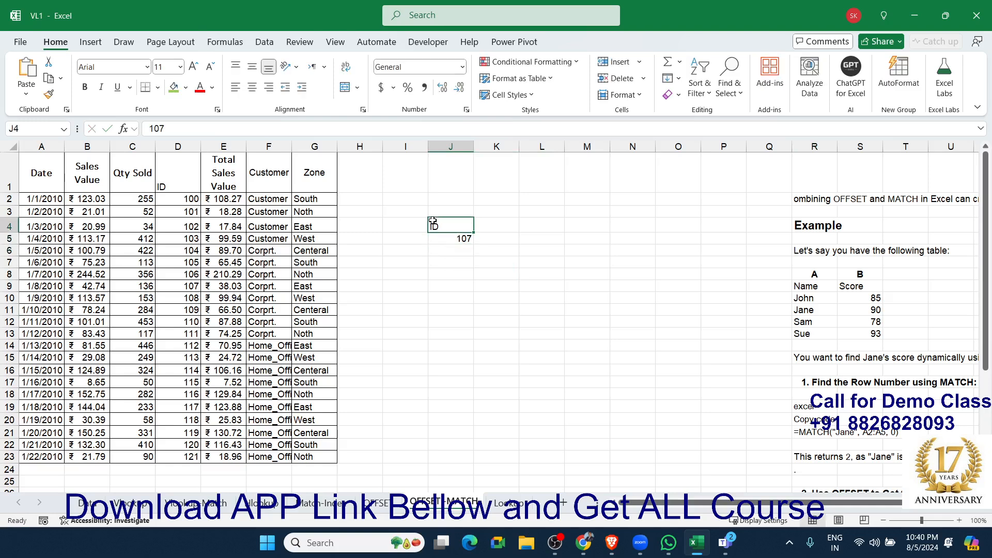
{"action": "key", "text": "Right"}
{"action": "key", "text": "Up"}
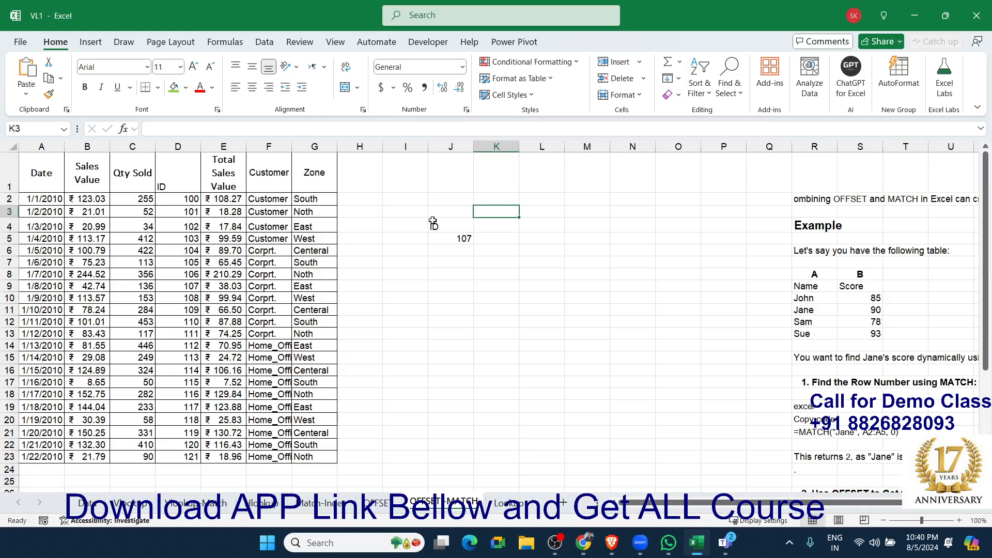
{"action": "key", "text": "Down"}
{"action": "type", "text": "Zone"}
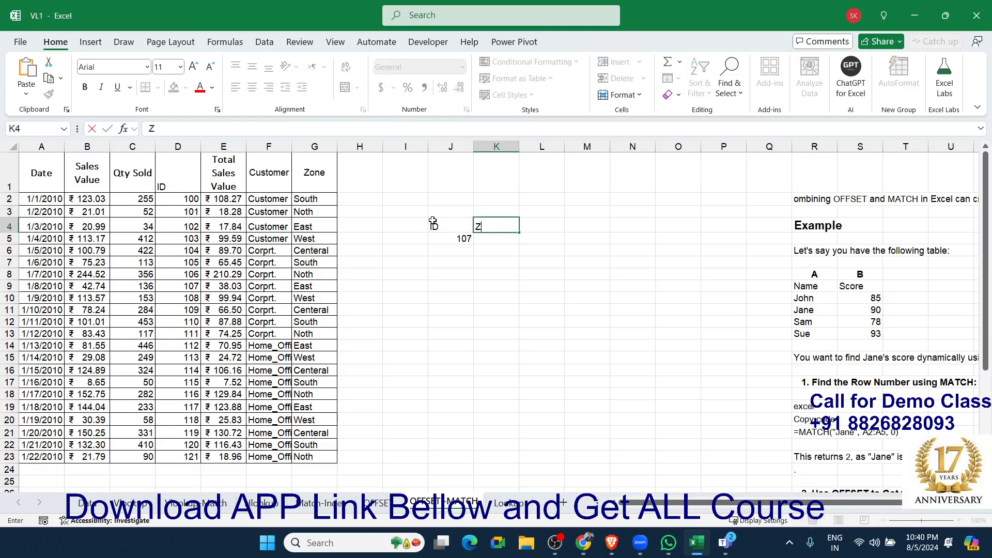
{"action": "key", "text": "Return"}
{"action": "key", "text": "Return"}
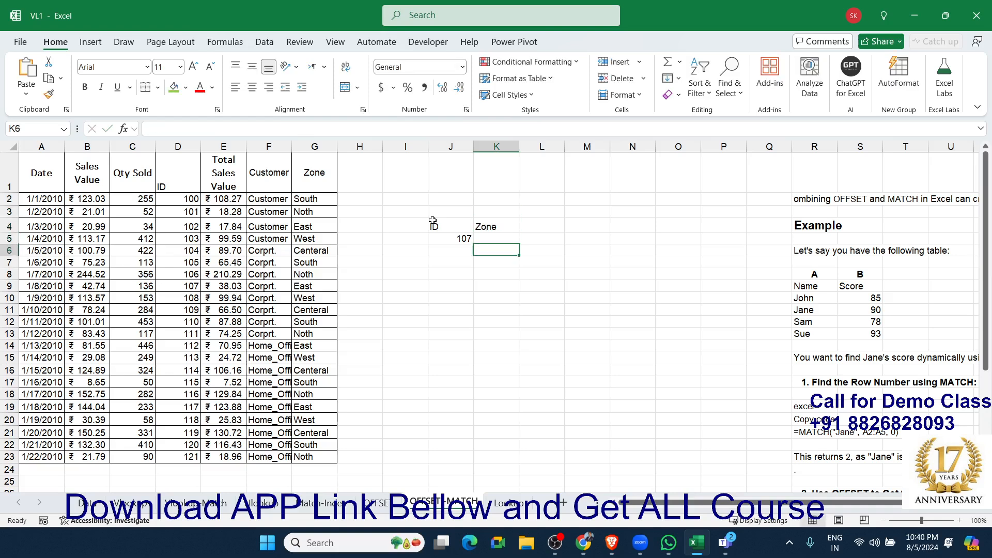
Enter an exact-match MATCH formula in K6 that looks up J5 in the ID column range D1:D23.
{"action": "type", "text": "=match("}
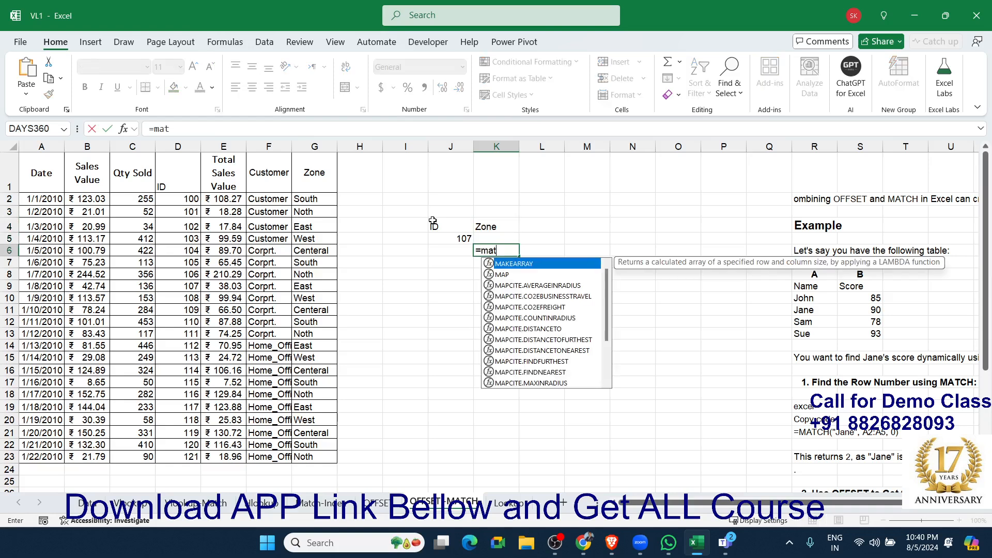
{"action": "key", "text": "Left"}
{"action": "key", "text": "Up"}
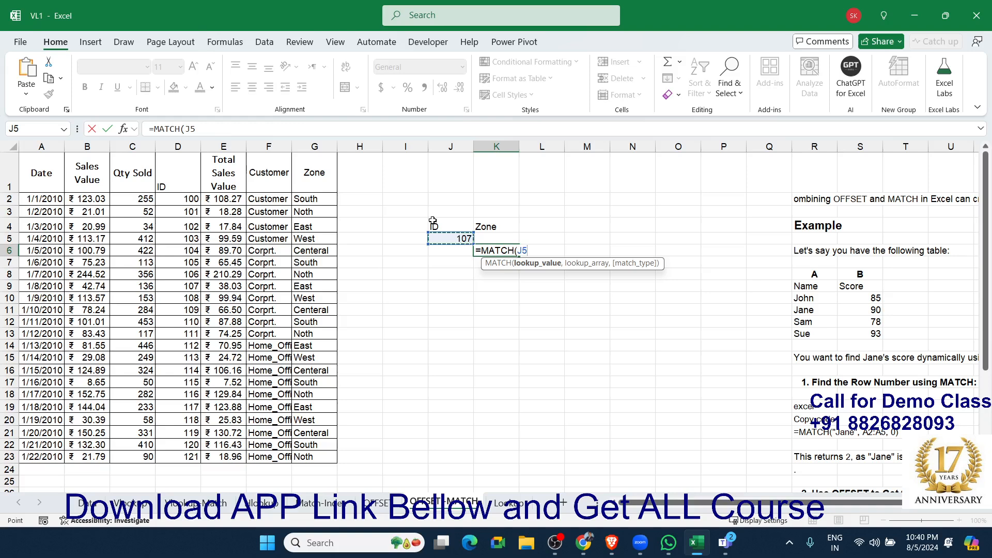
{"action": "type", "text": "m"}
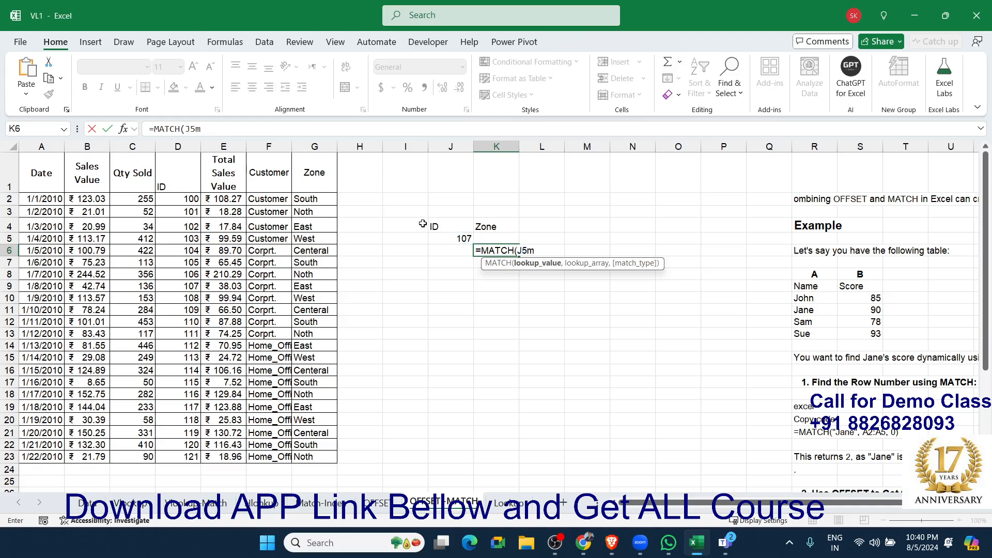
{"action": "key", "text": "BackSpace"}
{"action": "type", "text": ","}
{"action": "left_click", "coordinate": [185, 177]}
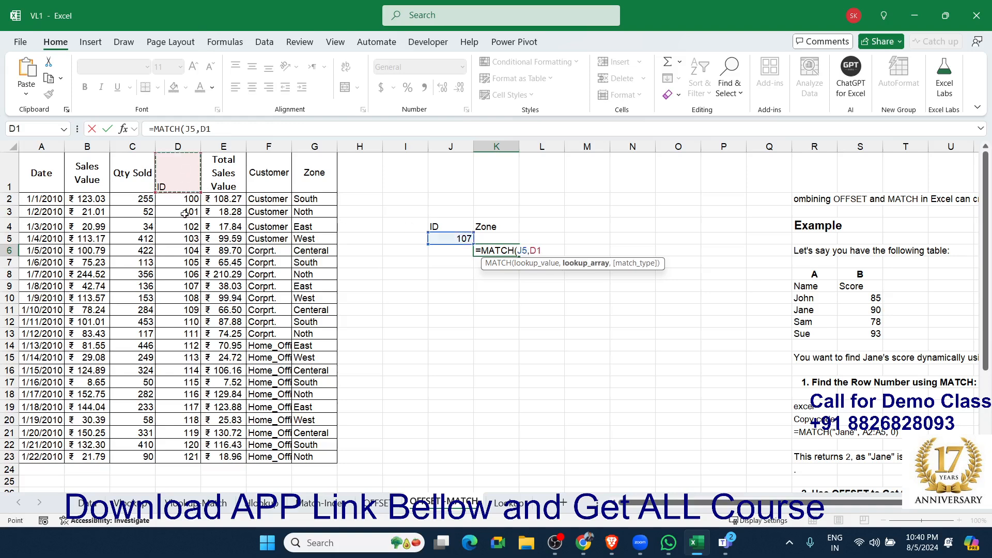
{"action": "key", "text": "ctrl+shift+Down"}
{"action": "type", "text": ","}
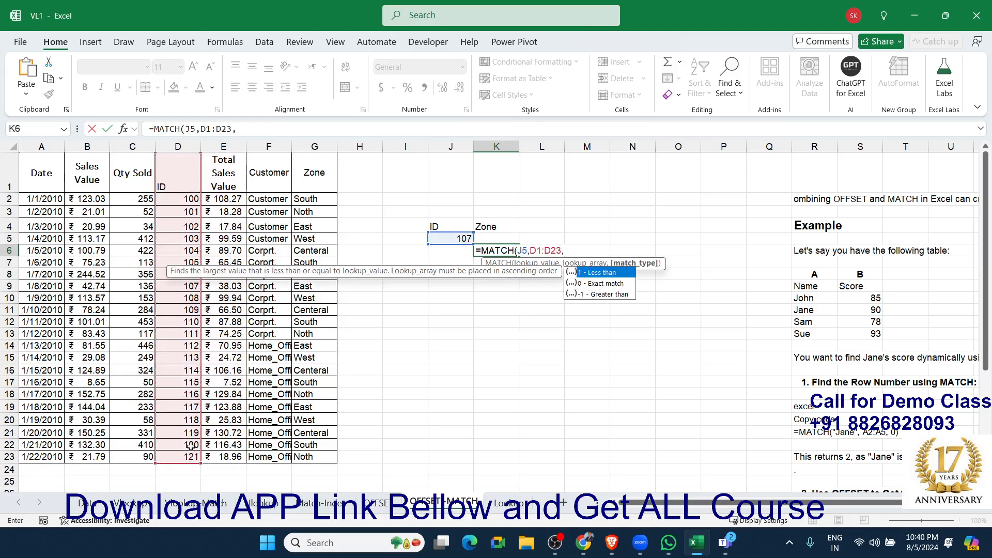
{"action": "type", "text": "0"}
{"action": "key", "text": "Return"}
{"action": "key", "text": "Up"}
{"action": "key", "text": "Up"}
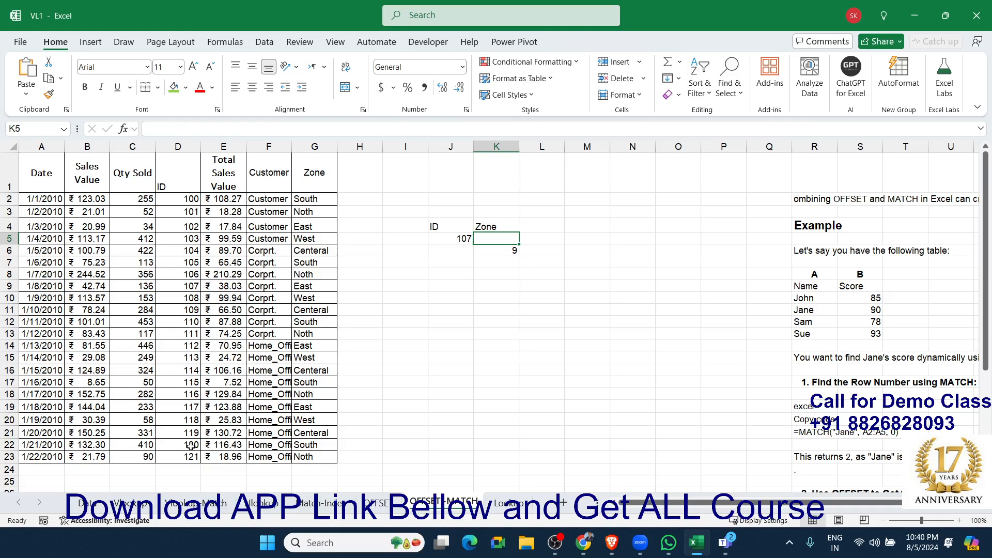
{"action": "type", "text": "=o"}
{"action": "key", "text": "Right"}
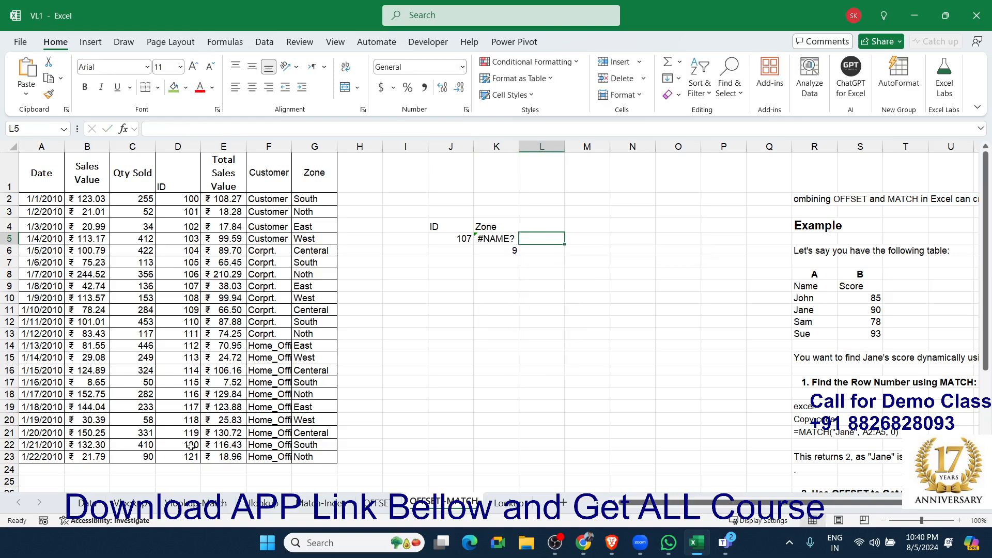
{"action": "key", "text": "Left"}
Enter an OFFSET formula in K5 with reference A1, K6-1 rows and 6 columns.
{"action": "type", "text": "="}
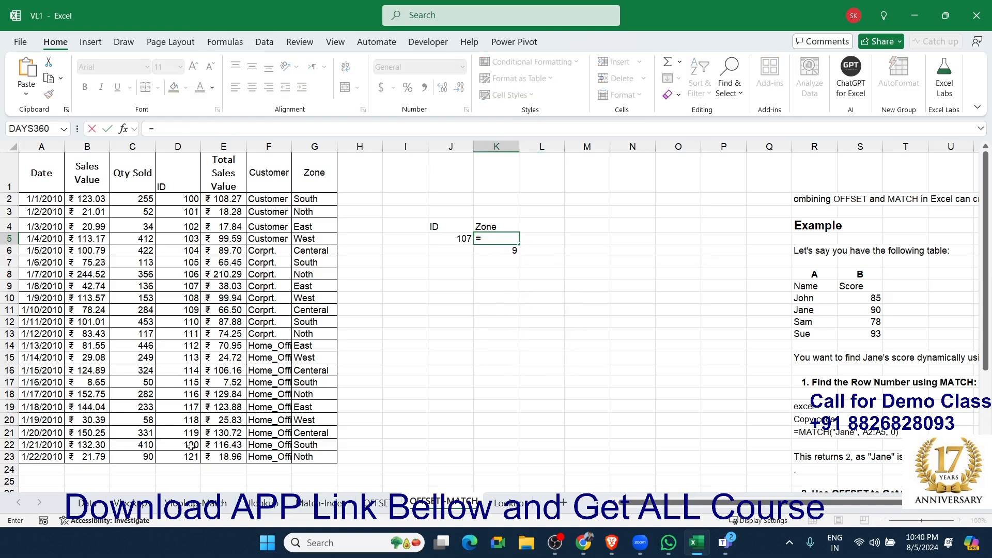
{"action": "type", "text": "off"}
{"action": "key", "text": "Tab"}
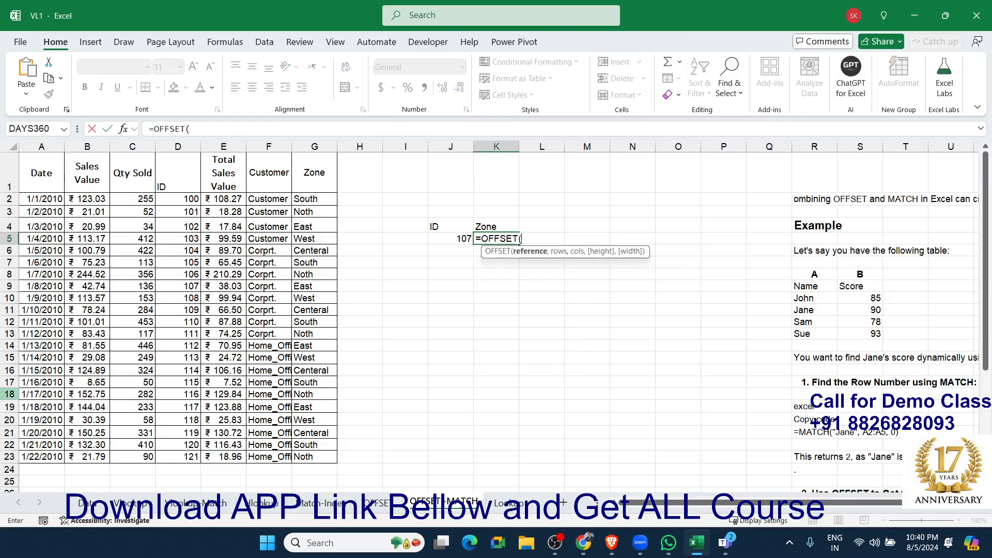
{"action": "left_click", "coordinate": [28, 165]}
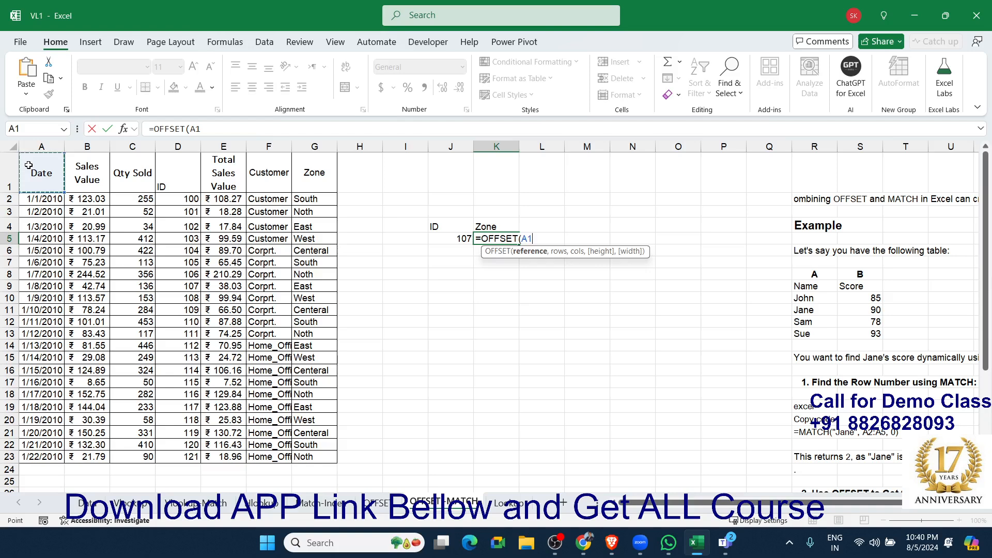
{"action": "type", "text": ","}
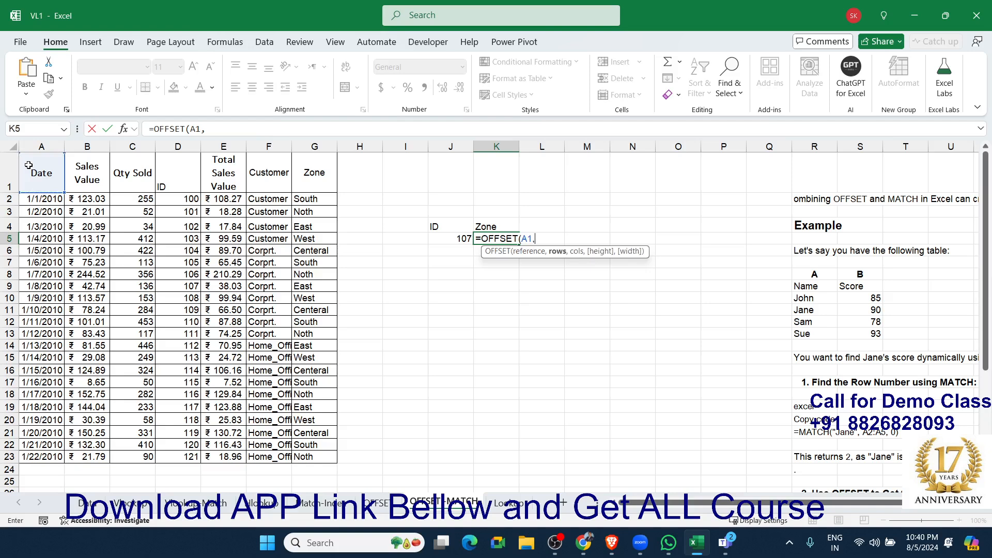
{"action": "key", "text": "Down"}
{"action": "type", "text": "-1,"}
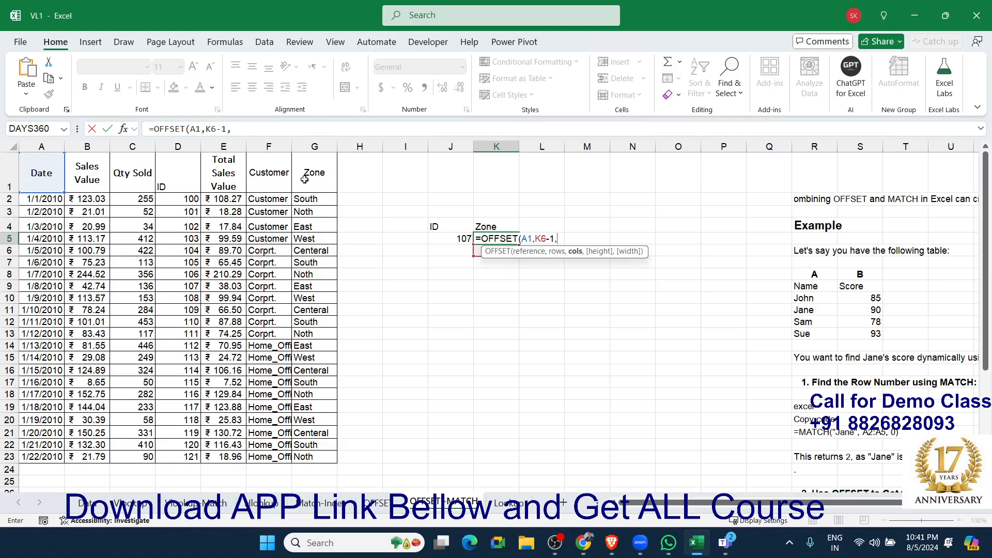
{"action": "type", "text": "6)"}
{"action": "key", "text": "Return"}
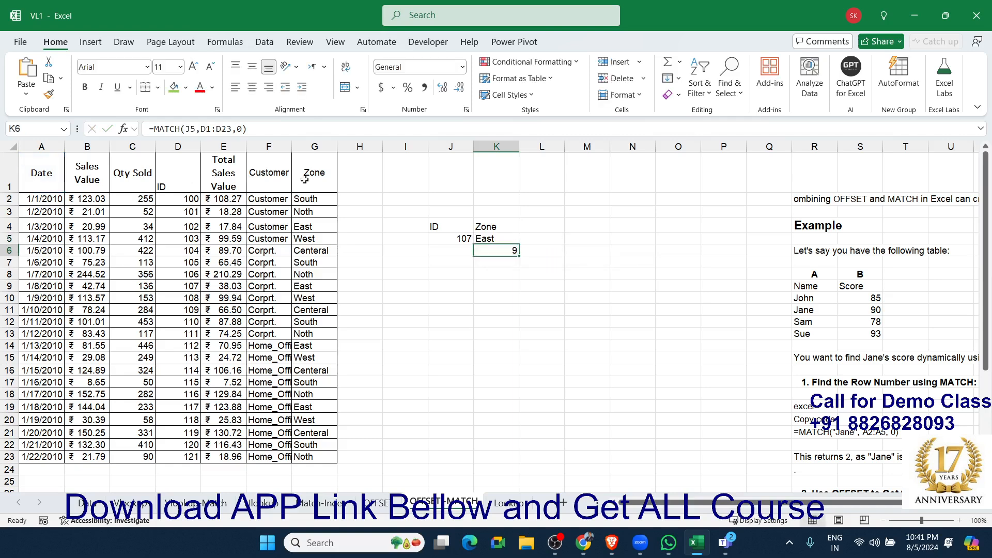
{"action": "key", "text": "Up"}
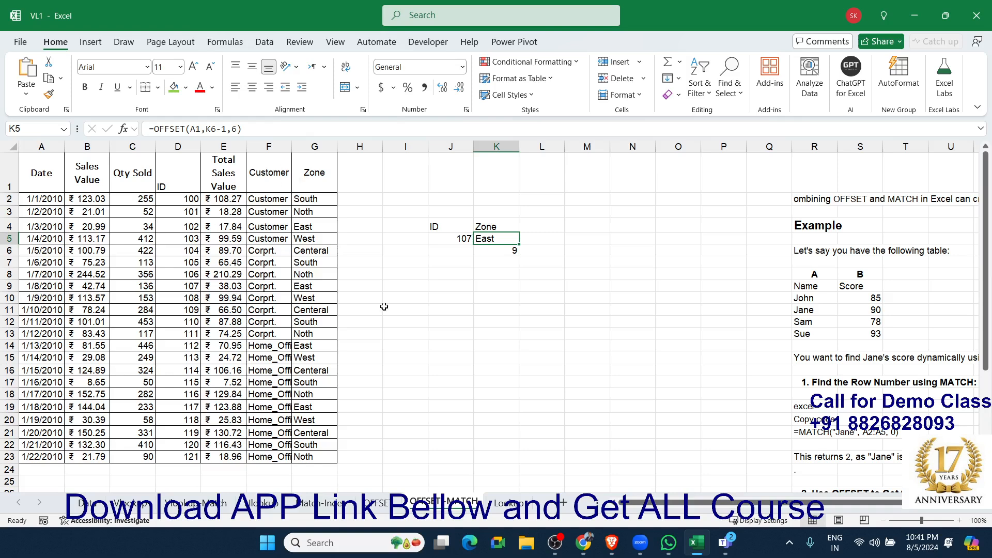
Replace the K6 reference in the K5 OFFSET formula with the MATCH(J5,D1:D23,0) expression copied from K6.
{"action": "left_click", "coordinate": [497, 249]}
{"action": "double_click", "coordinate": [490, 250]}
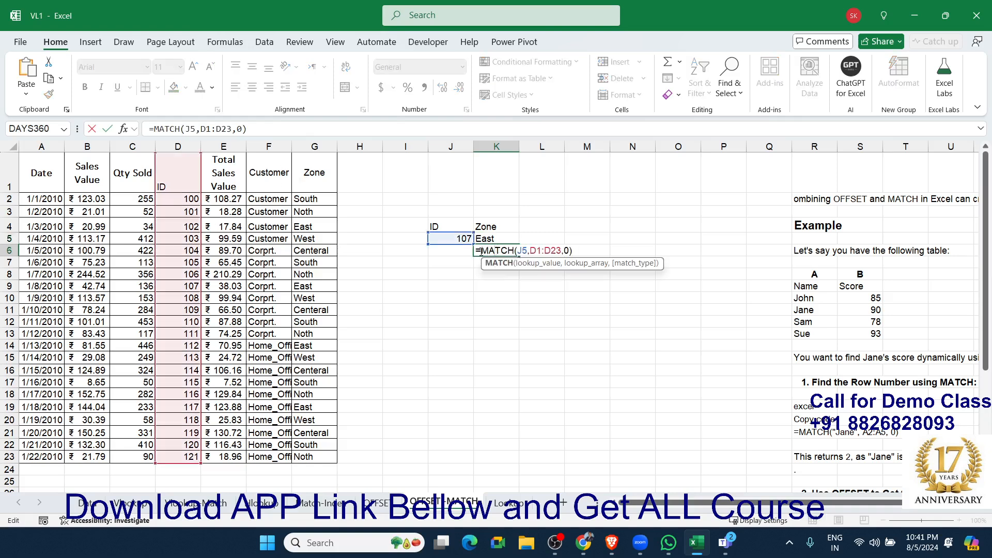
{"action": "left_click_drag", "start_coordinate": [482, 251], "coordinate": [572, 250]}
{"action": "key", "text": "ctrl+c"}
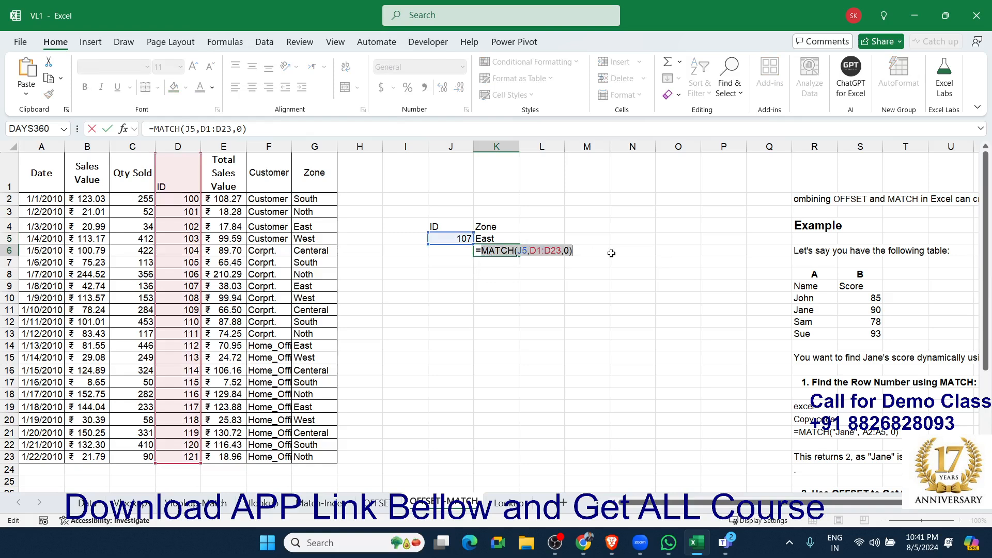
{"action": "key", "text": "Escape"}
{"action": "double_click", "coordinate": [487, 240]}
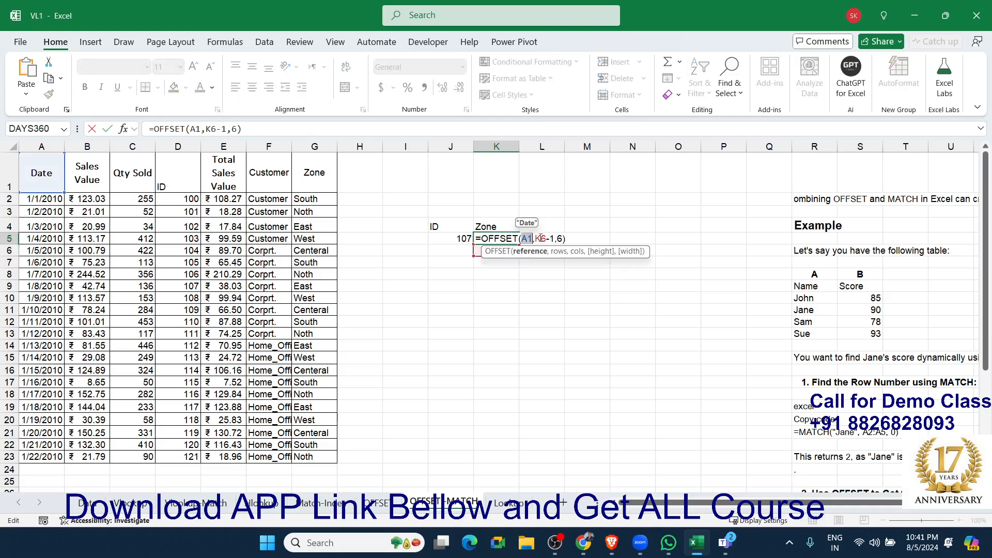
{"action": "double_click", "coordinate": [540, 238]}
{"action": "key", "text": "ctrl+v"}
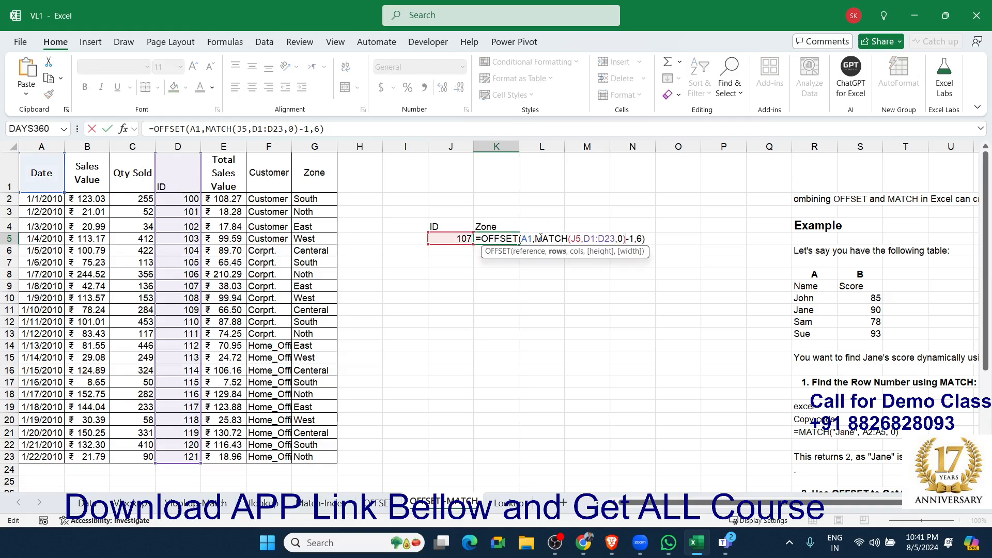
{"action": "key", "text": "Return"}
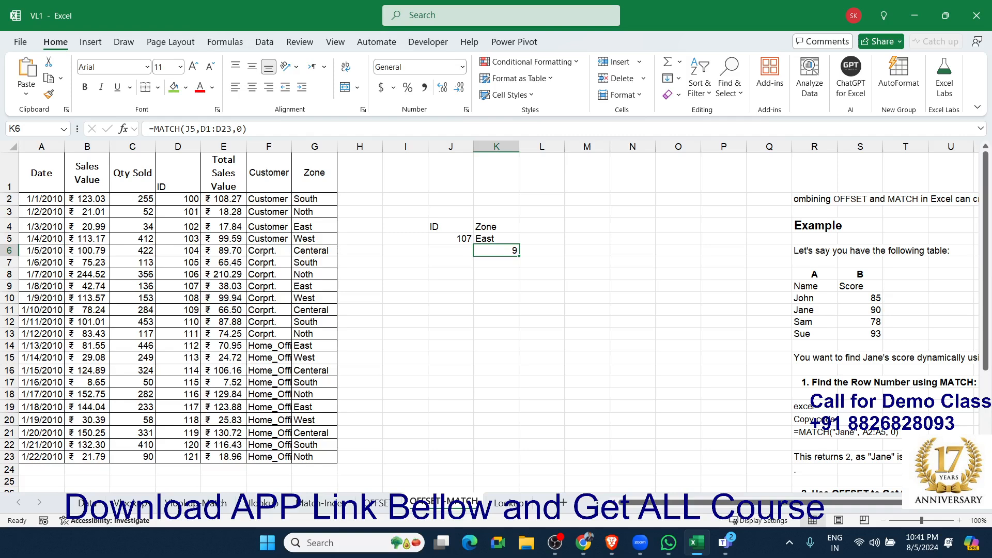
{"action": "key", "text": "alt+Tab"}
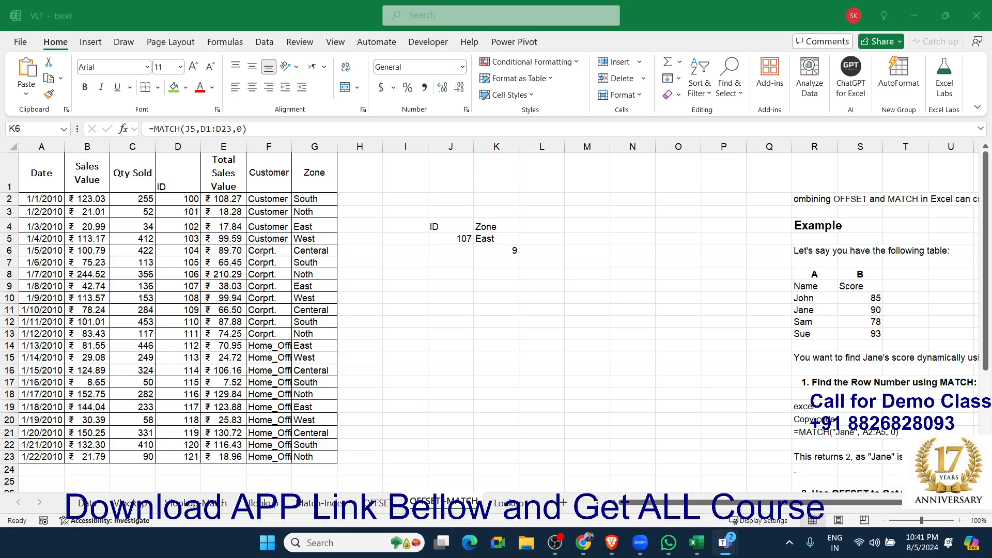
Enter the ID 150 in A9 of the Vlookup sheet, below the existing IDs.
{"action": "key", "text": "alt+Tab"}
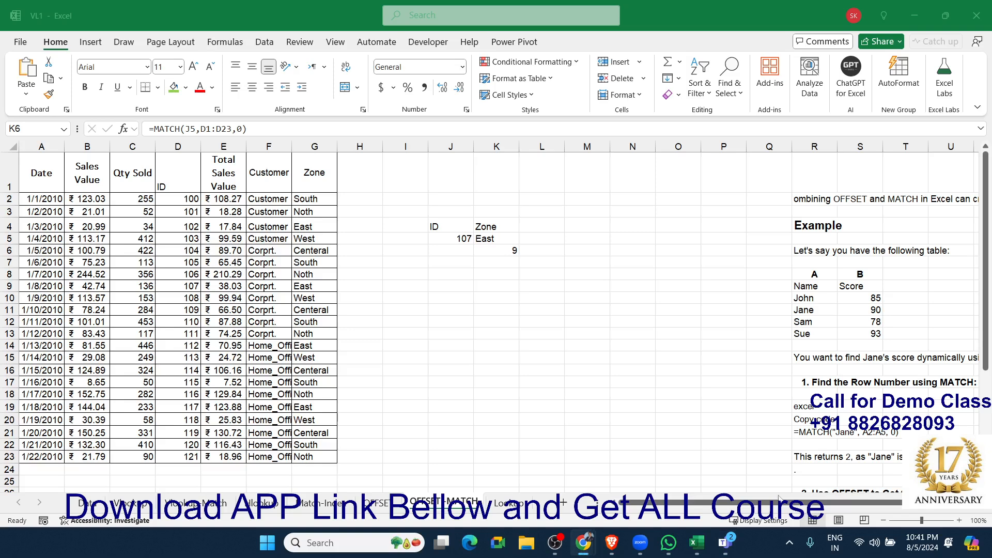
{"action": "key", "text": "alt+Tab"}
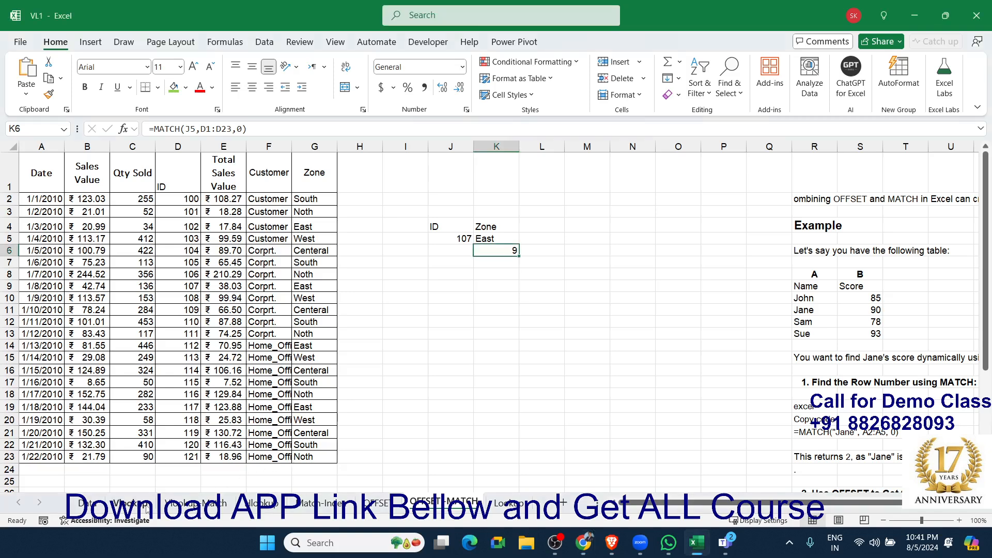
{"action": "left_click", "coordinate": [146, 509]}
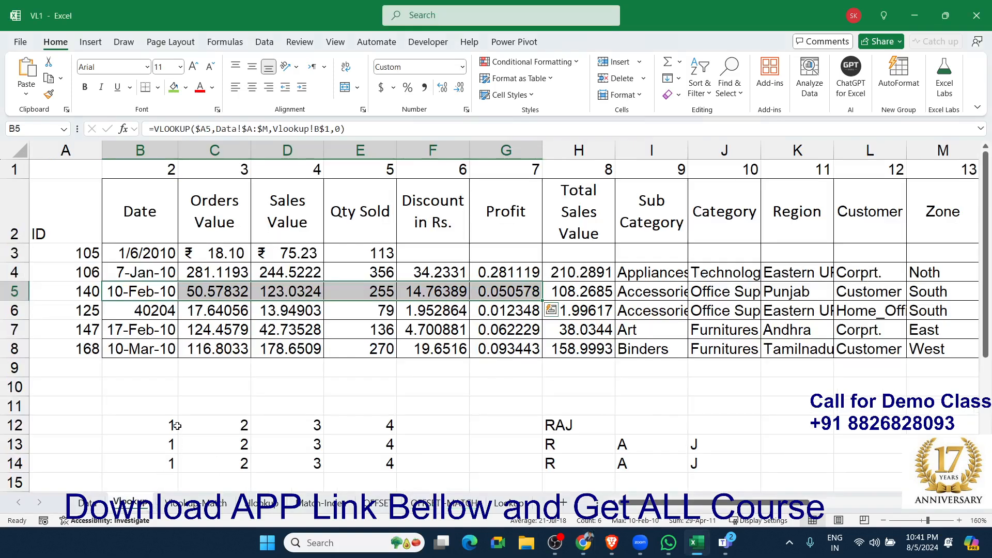
{"action": "left_click", "coordinate": [159, 383]}
{"action": "left_click", "coordinate": [88, 351]}
{"action": "left_click", "coordinate": [88, 362]}
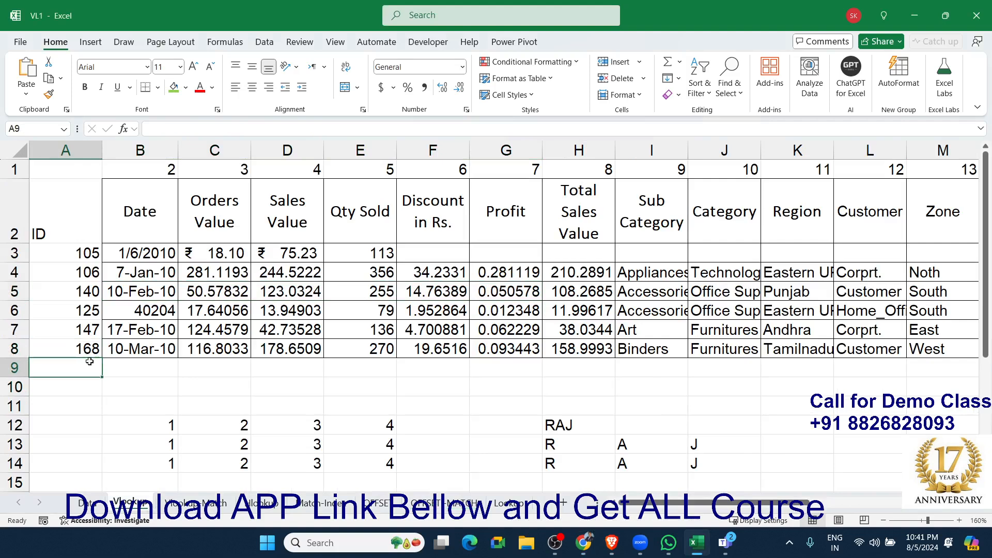
{"action": "type", "text": "150"}
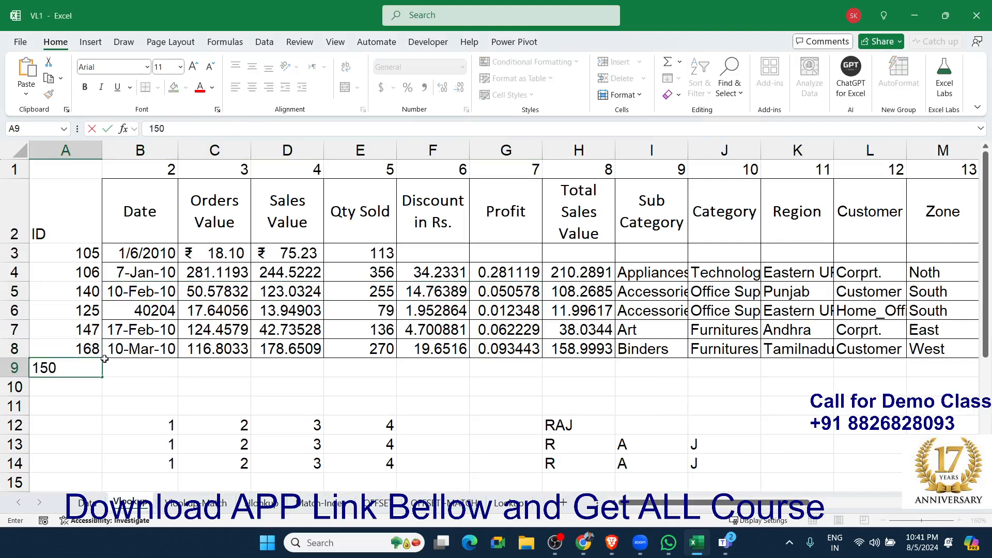
{"action": "key", "text": "Tab"}
Start an XLOOKUP formula in B9 with A9 as the lookup value and go to the Data sheet for the lookup array.
{"action": "type", "text": "="}
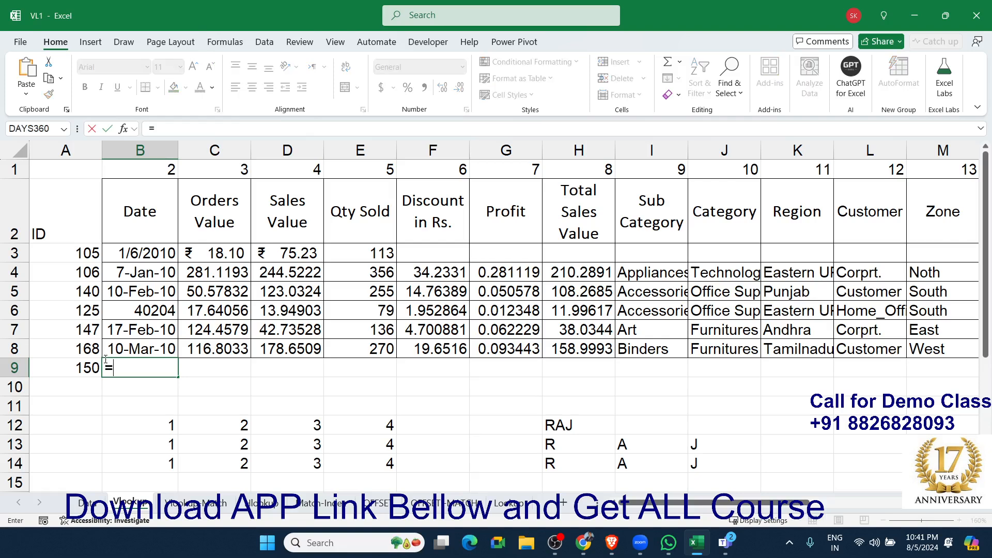
{"action": "type", "text": "xl"}
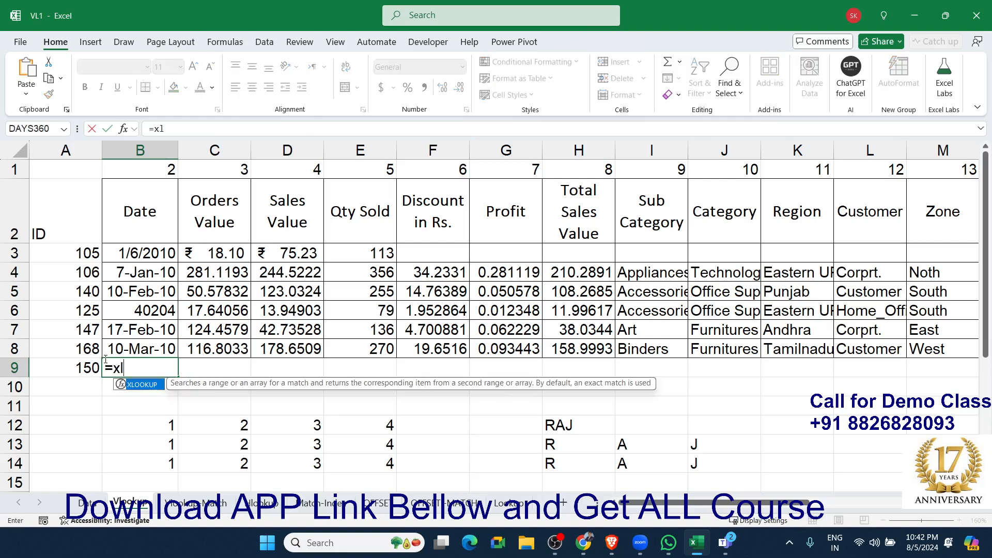
{"action": "key", "text": "Tab"}
{"action": "key", "text": "Left"}
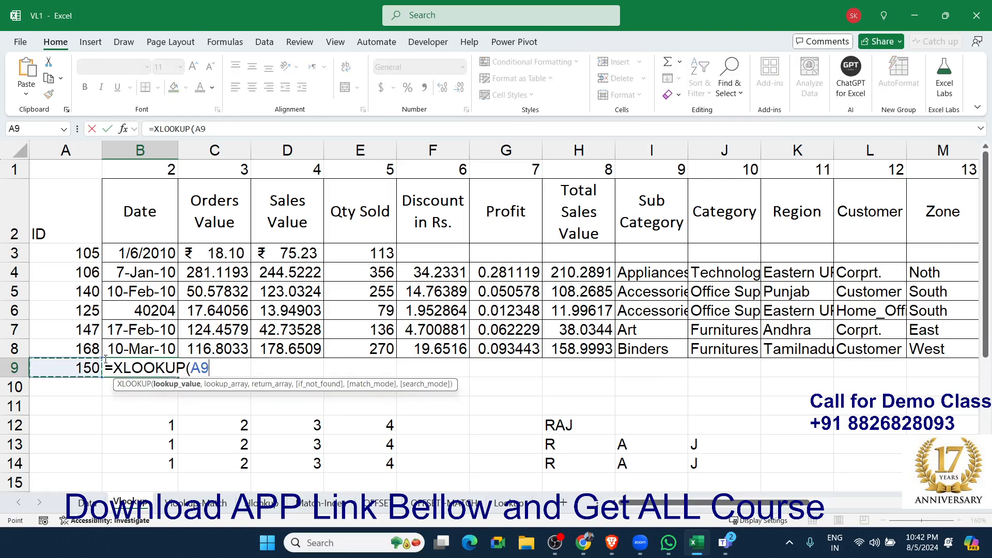
{"action": "type", "text": ","}
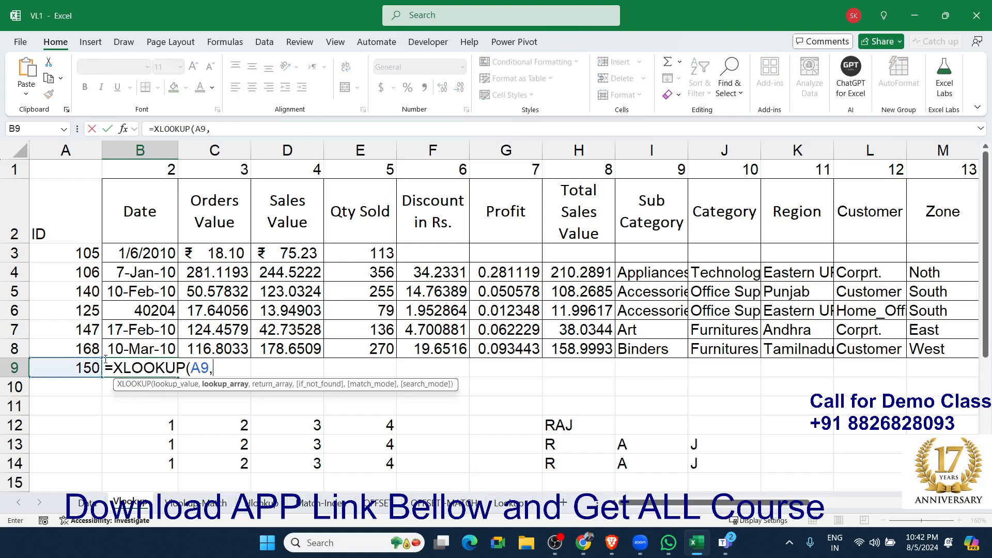
{"action": "left_click", "coordinate": [98, 504]}
{"action": "left_click_drag", "start_coordinate": [48, 148], "coordinate": [679, 186]}
{"action": "type", "text": ","}
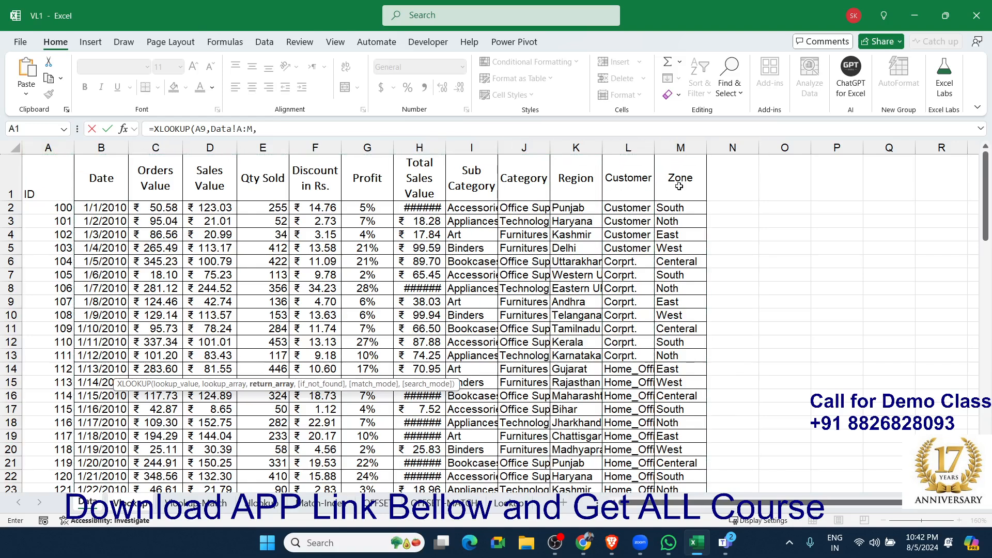
{"action": "key", "text": "BackSpace"}
{"action": "key", "text": "BackSpace"}
{"action": "key", "text": "BackSpace"}
{"action": "key", "text": "BackSpace"}
{"action": "key", "text": "BackSpace"}
{"action": "key", "text": "BackSpace"}
{"action": "key", "text": "BackSpace"}
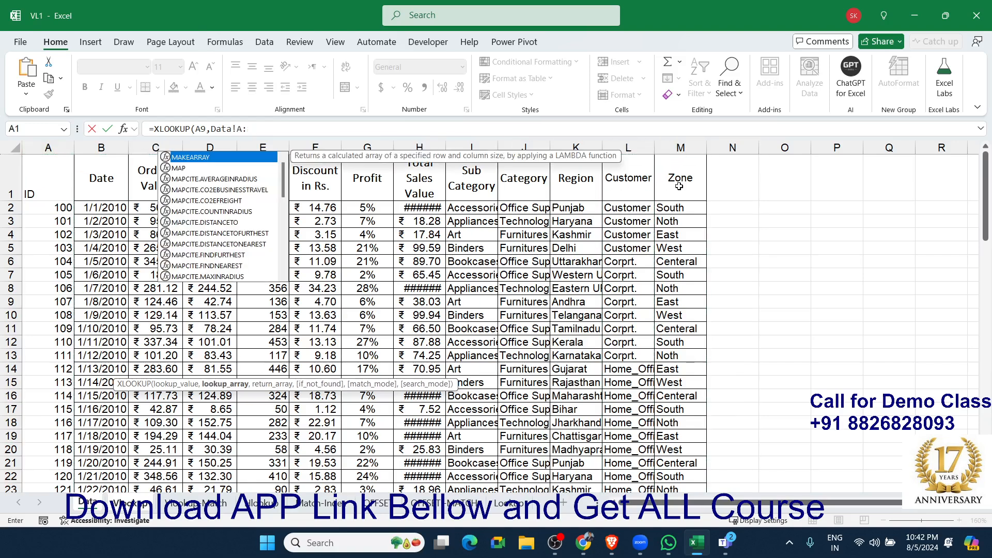
{"action": "key", "text": "BackSpace"}
{"action": "key", "text": "BackSpace"}
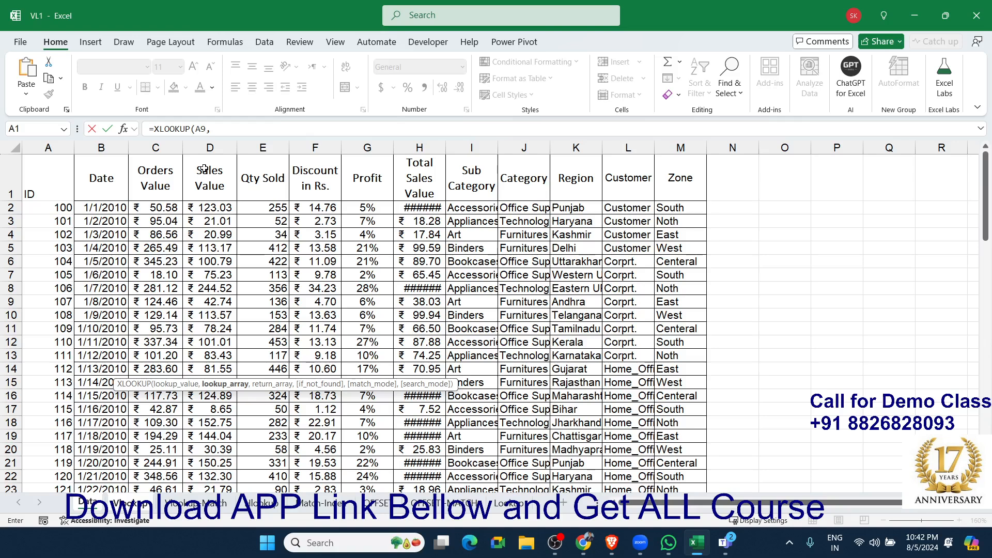
Complete the B9 XLOOKUP formula with Data!A:A as the lookup array and Data!B:B as the return array.
{"action": "left_click", "coordinate": [57, 147]}
{"action": "type", "text": ","}
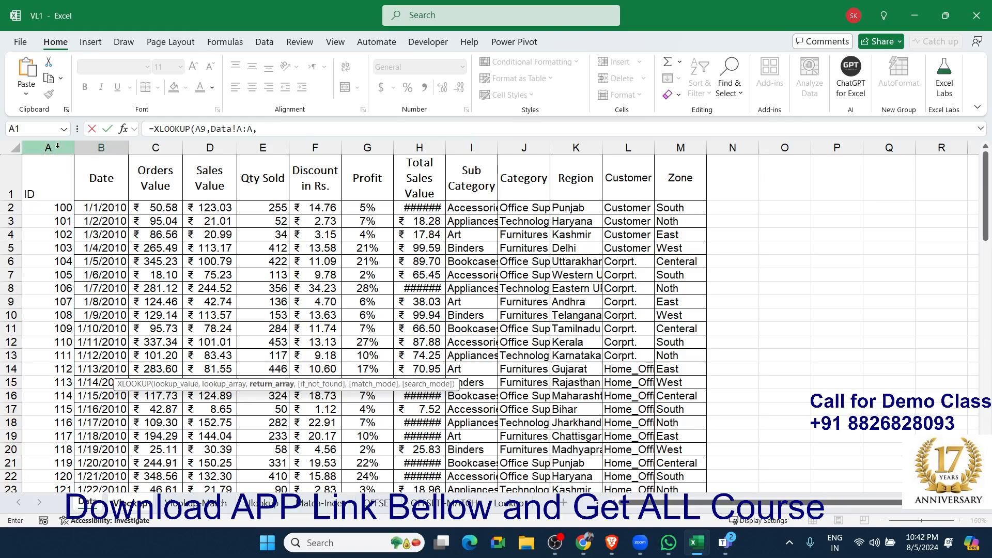
{"action": "left_click", "coordinate": [115, 147]}
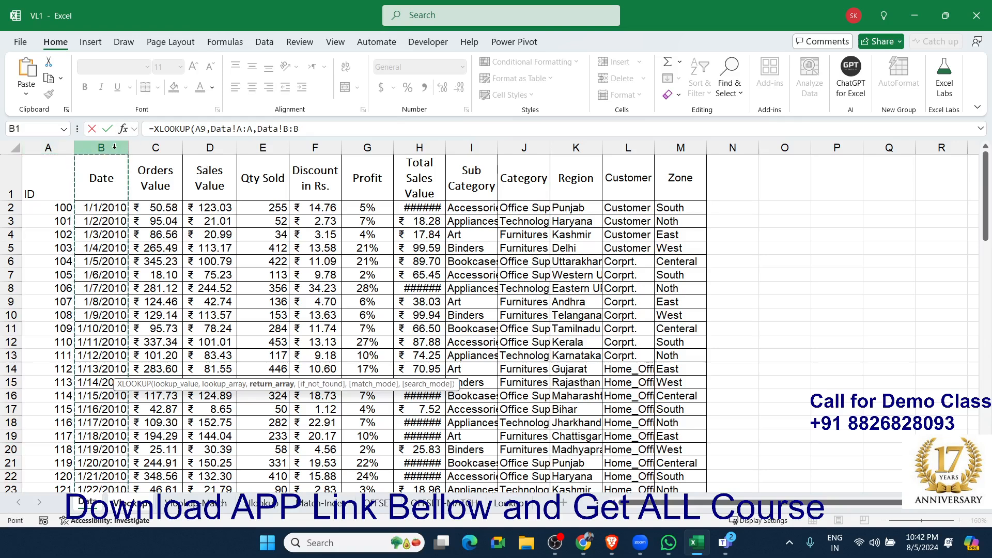
{"action": "key", "text": "Return"}
{"action": "key", "text": "Up"}
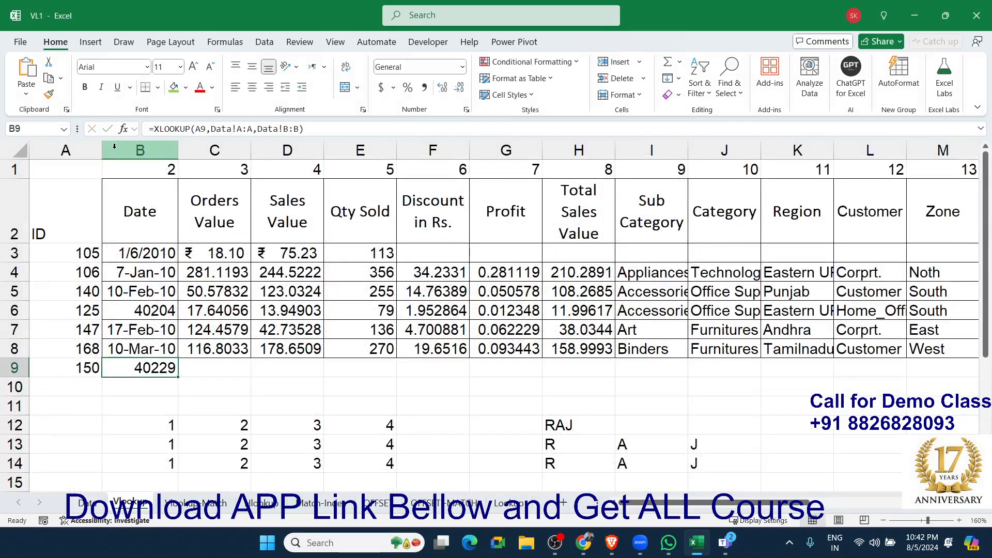
Change the B9 XLOOKUP references to $A9 and Data!$A:$A, and fill the formula across row 9 to column M.
{"action": "double_click", "coordinate": [148, 370]}
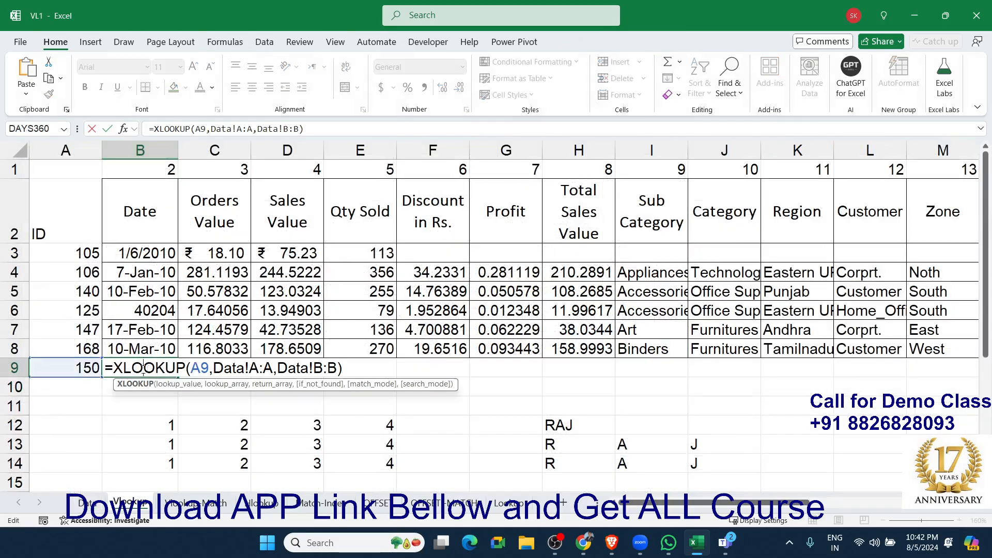
{"action": "left_click", "coordinate": [196, 370]}
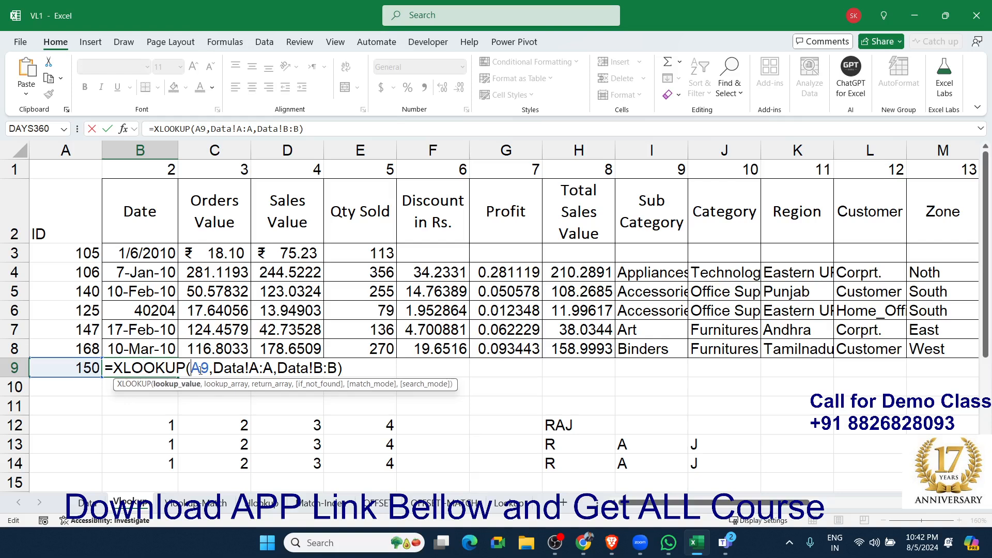
{"action": "type", "text": "$"}
{"action": "left_click", "coordinate": [275, 368]}
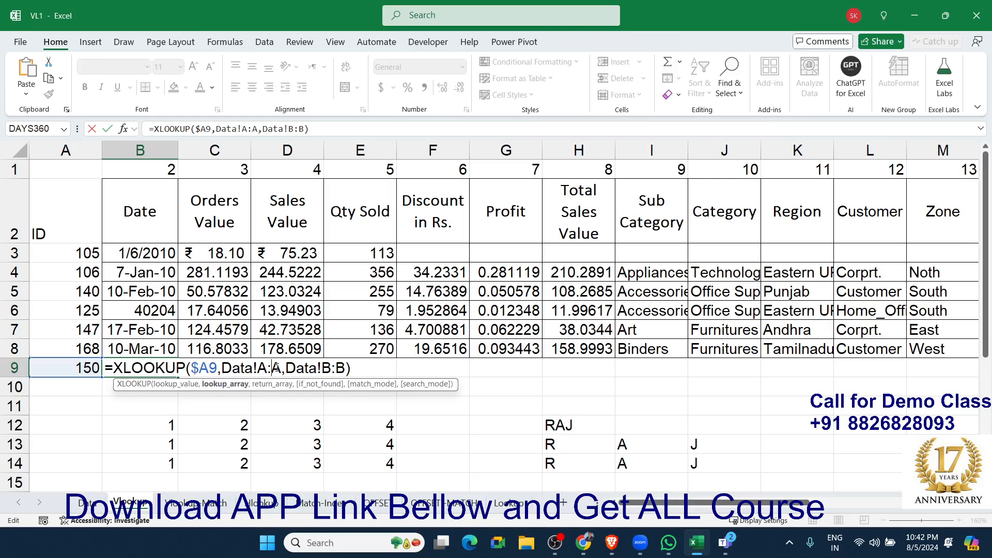
{"action": "key", "text": "F4"}
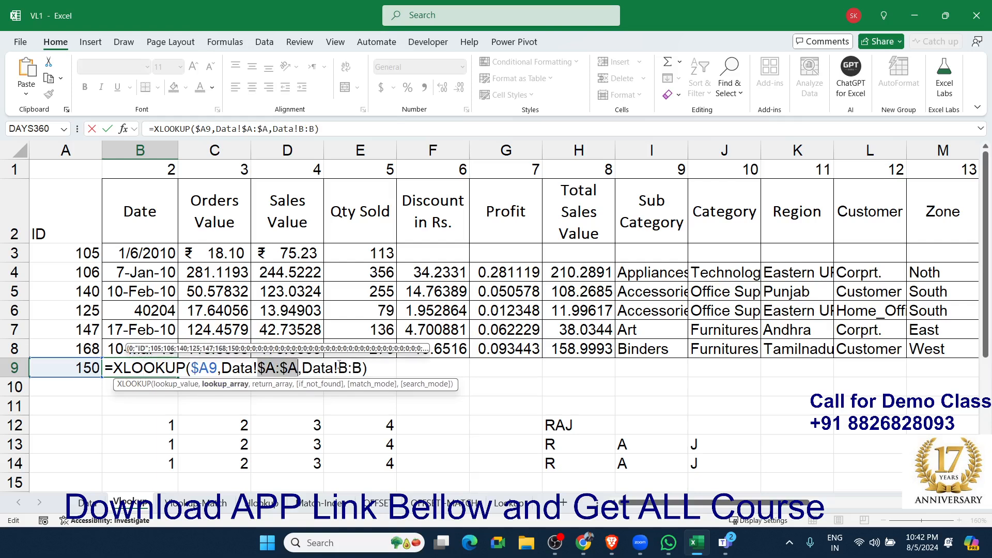
{"action": "key", "text": "ctrl+Return"}
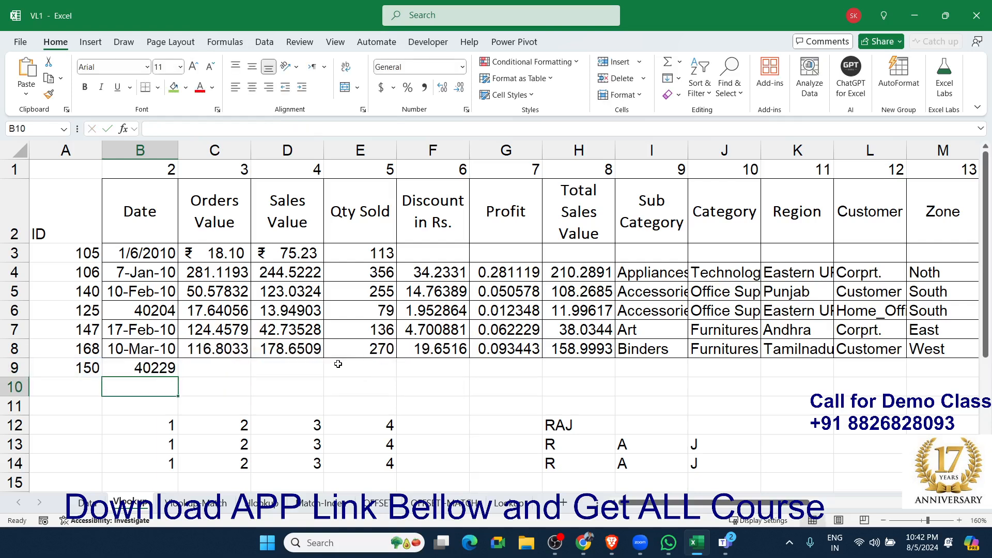
{"action": "left_click_drag", "start_coordinate": [179, 377], "coordinate": [946, 368]}
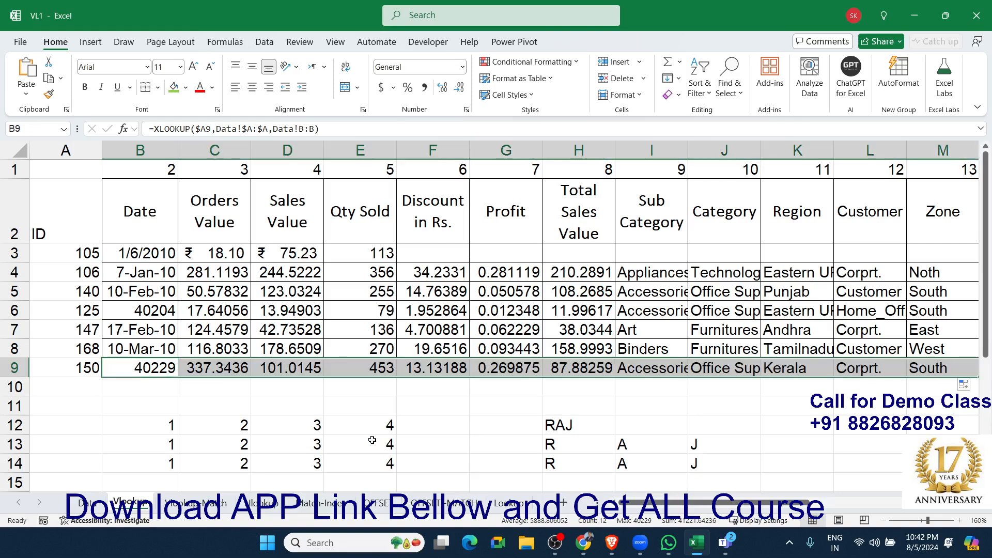
Insert several blank rows at row 11 to move the sample entries further down.
{"action": "left_click", "coordinate": [18, 405]}
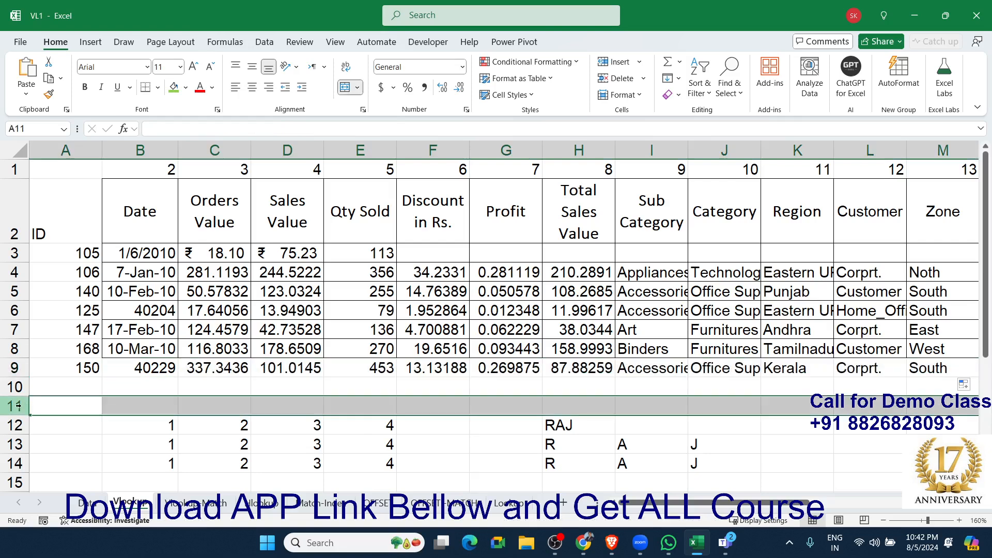
{"action": "key", "text": "ctrl+plus"}
{"action": "key", "text": "ctrl+plus"}
{"action": "key", "text": "ctrl+plus"}
{"action": "key", "text": "ctrl+plus"}
Enter the ID 151 in A10.
{"action": "left_click", "coordinate": [54, 382]}
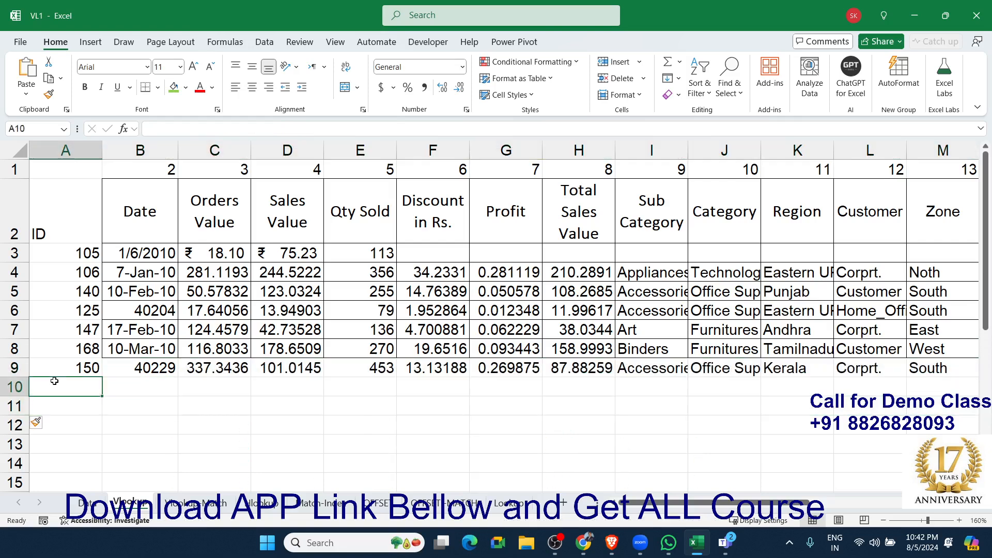
{"action": "type", "text": "151"}
{"action": "key", "text": "Tab"}
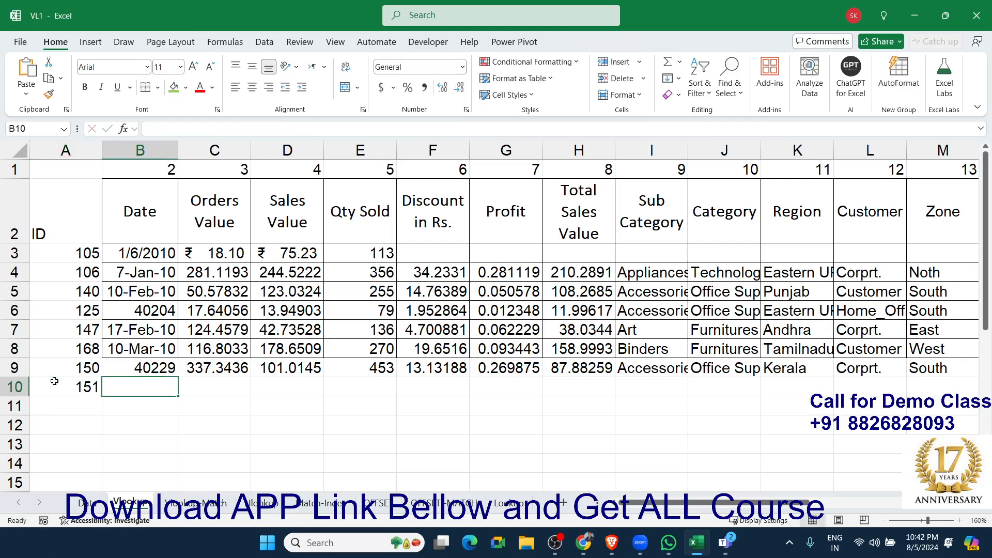
Enter an XLOOKUP formula in B10 that looks up A10 in Data!A:A, returns Data!B:B, and gives "" if not found.
{"action": "type", "text": "="}
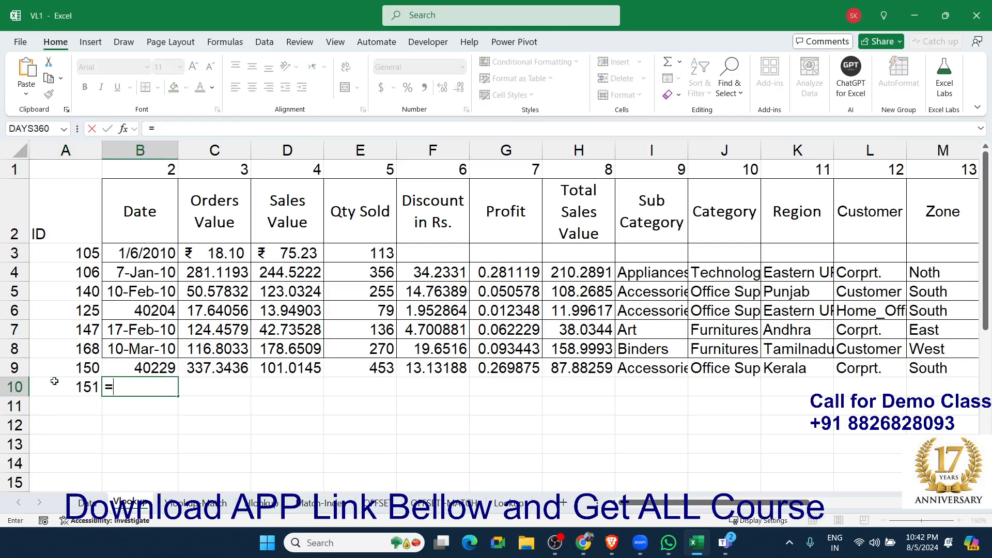
{"action": "type", "text": "xl"}
{"action": "key", "text": "Tab"}
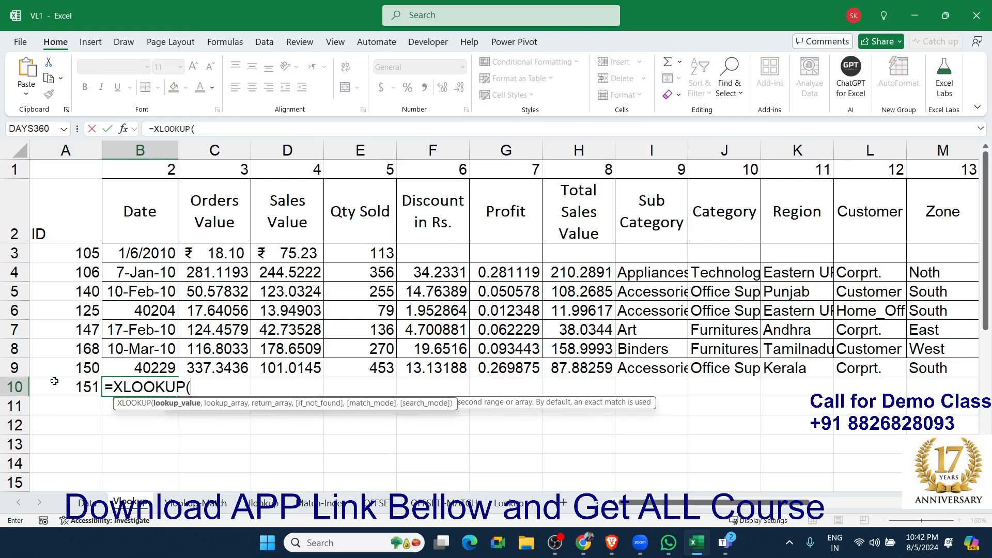
{"action": "left_click", "coordinate": [55, 381]}
{"action": "type", "text": ","}
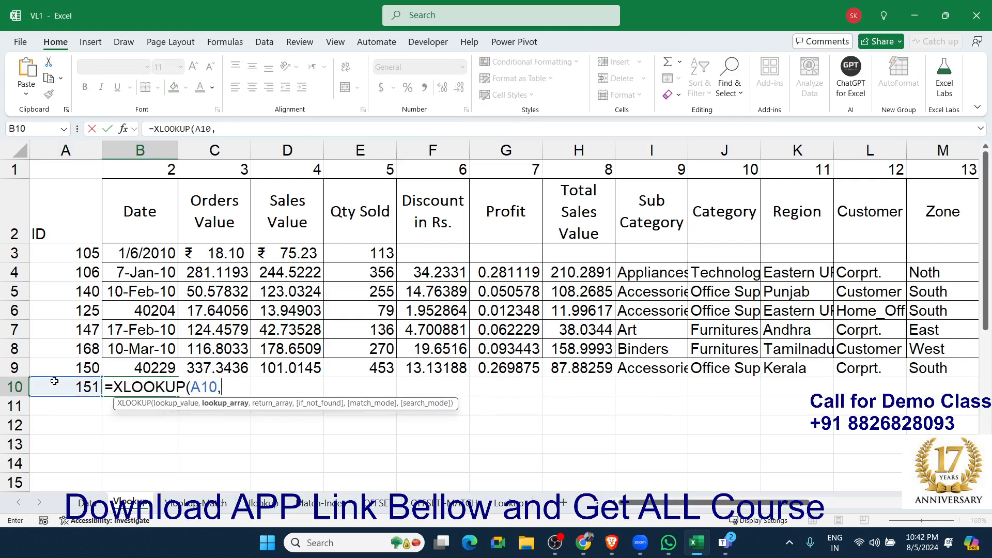
{"action": "left_click", "coordinate": [85, 502]}
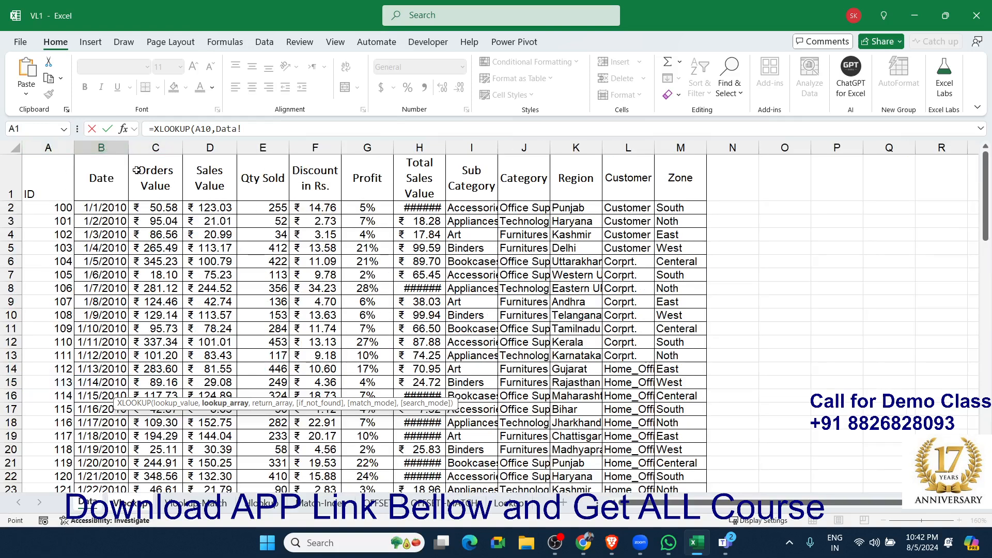
{"action": "left_click", "coordinate": [59, 147]}
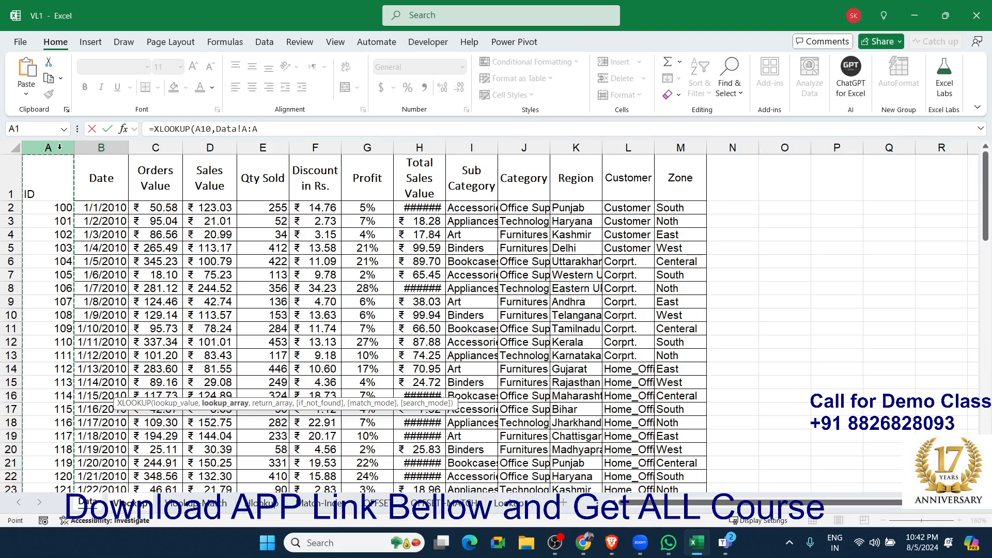
{"action": "type", "text": ","}
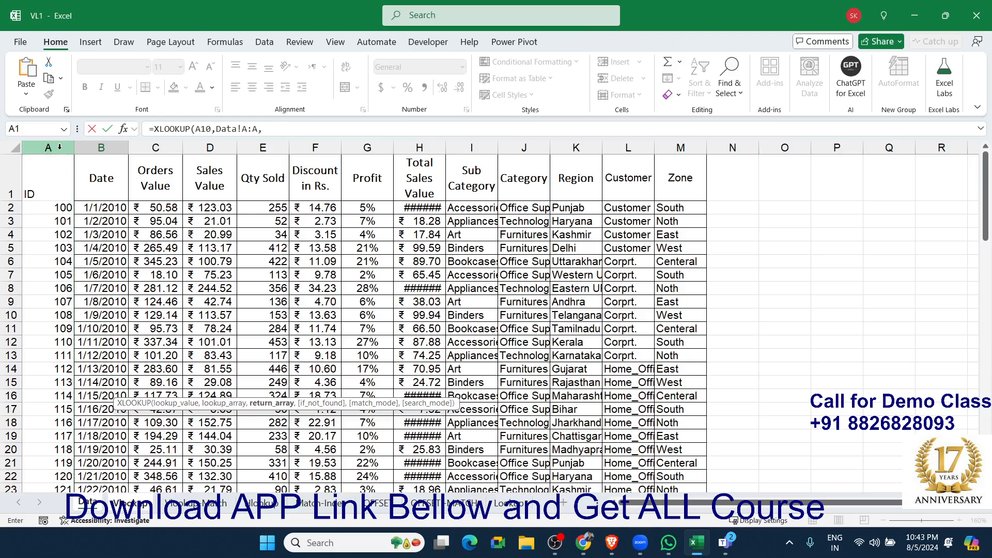
{"action": "left_click", "coordinate": [117, 148]}
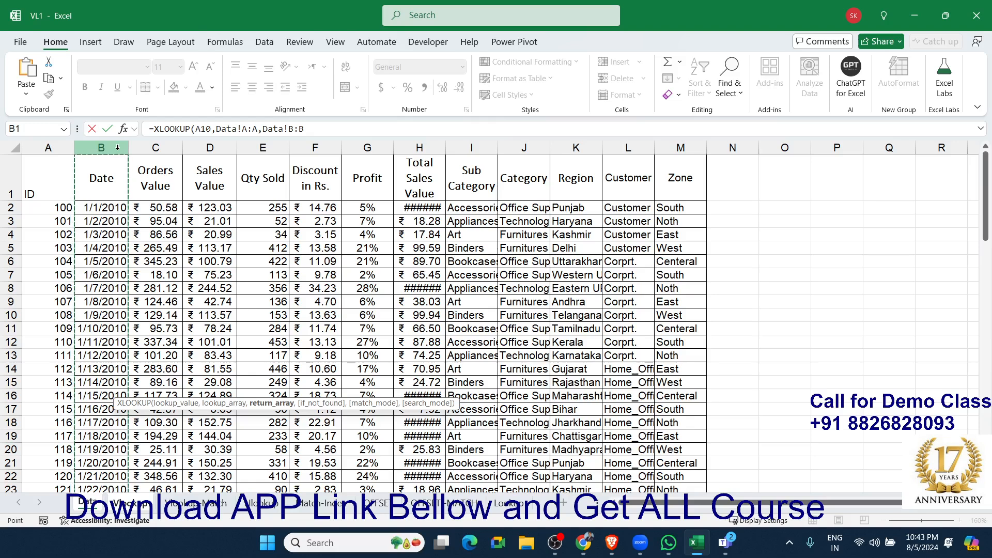
{"action": "type", "text": ","}
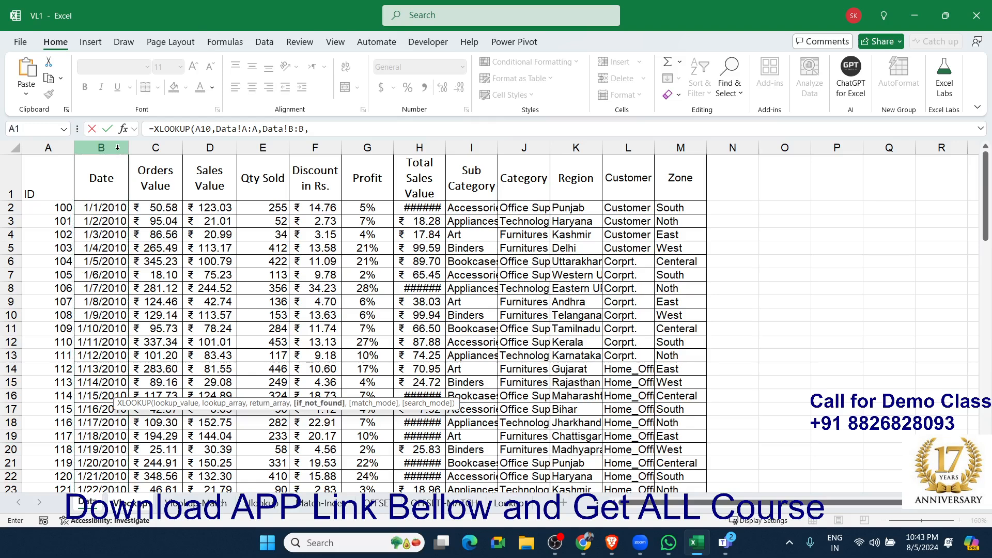
{"action": "type", "text": "\"\")"}
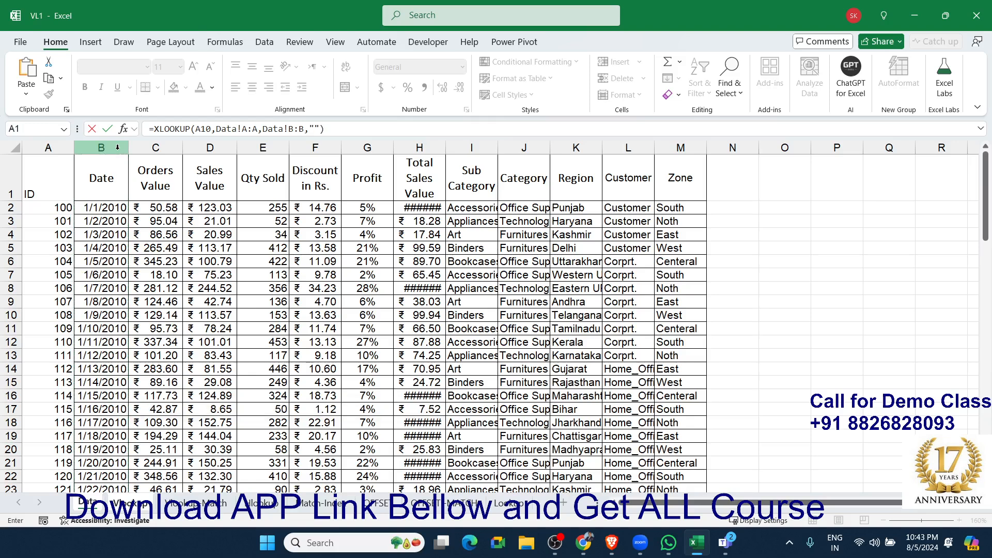
{"action": "key", "text": "Return"}
{"action": "key", "text": "Up"}
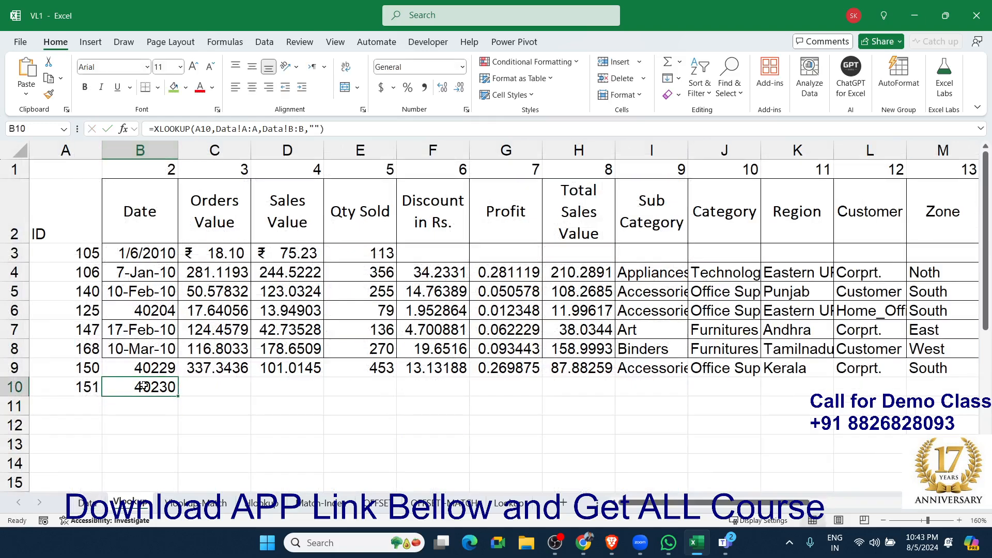
Change the B10 XLOOKUP references to $A10 and Data!$A:$A, and fill the formula across row 10 to column M.
{"action": "double_click", "coordinate": [160, 387]}
{"action": "left_click", "coordinate": [193, 388]}
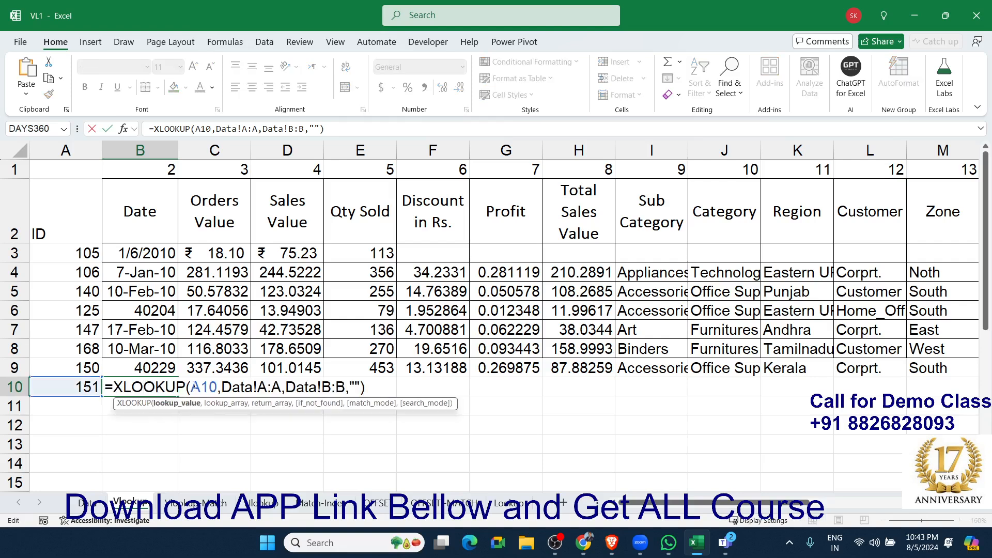
{"action": "type", "text": "$"}
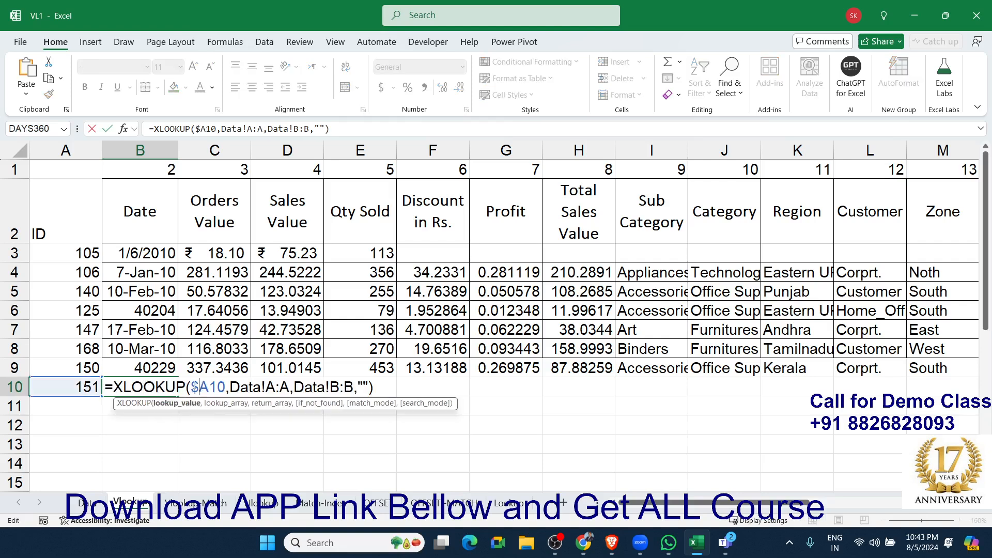
{"action": "left_click", "coordinate": [277, 387]}
{"action": "key", "text": "F4"}
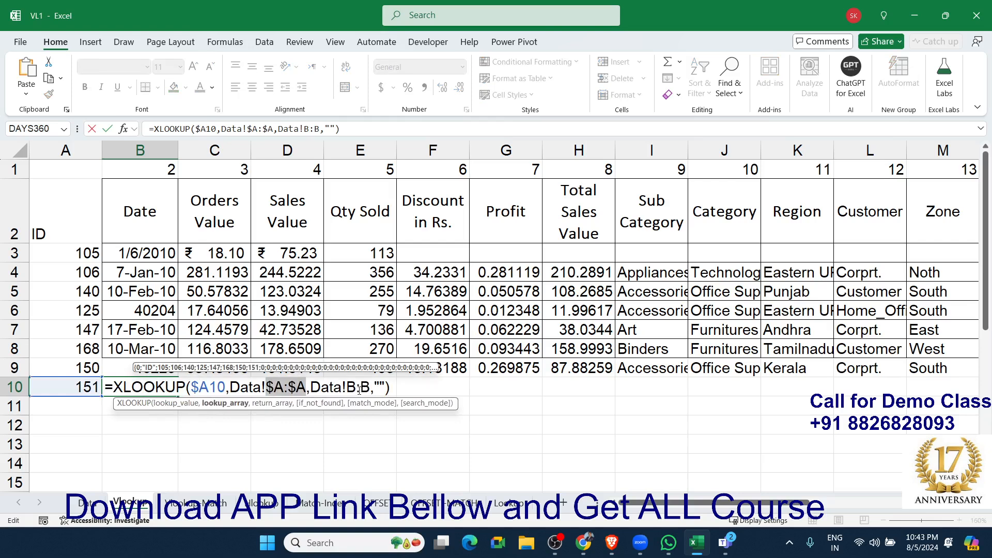
{"action": "key", "text": "ctrl+Return"}
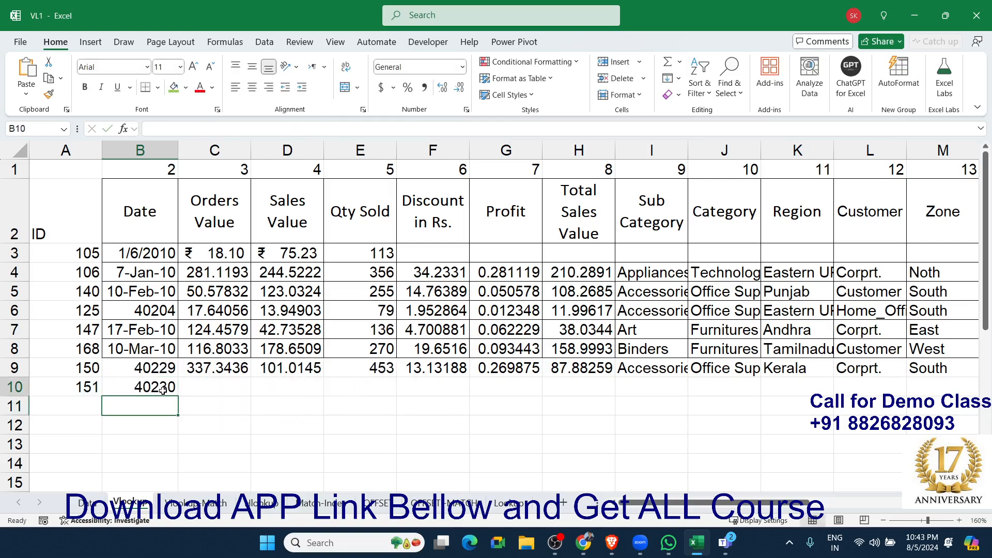
{"action": "left_click_drag", "start_coordinate": [179, 397], "coordinate": [946, 399]}
Replace the ID in A10 with 500.
{"action": "left_click", "coordinate": [91, 388]}
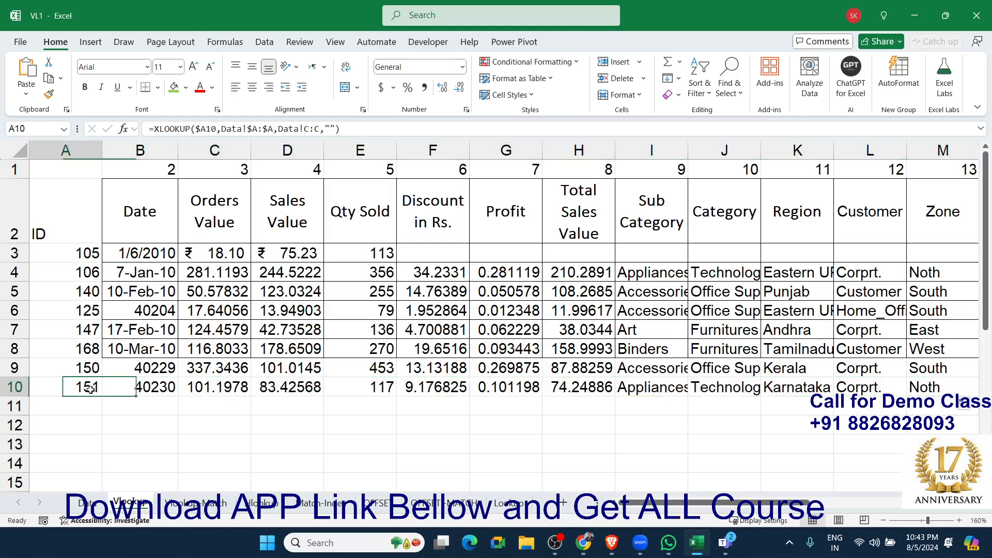
{"action": "type", "text": "500"}
{"action": "key", "text": "Return"}
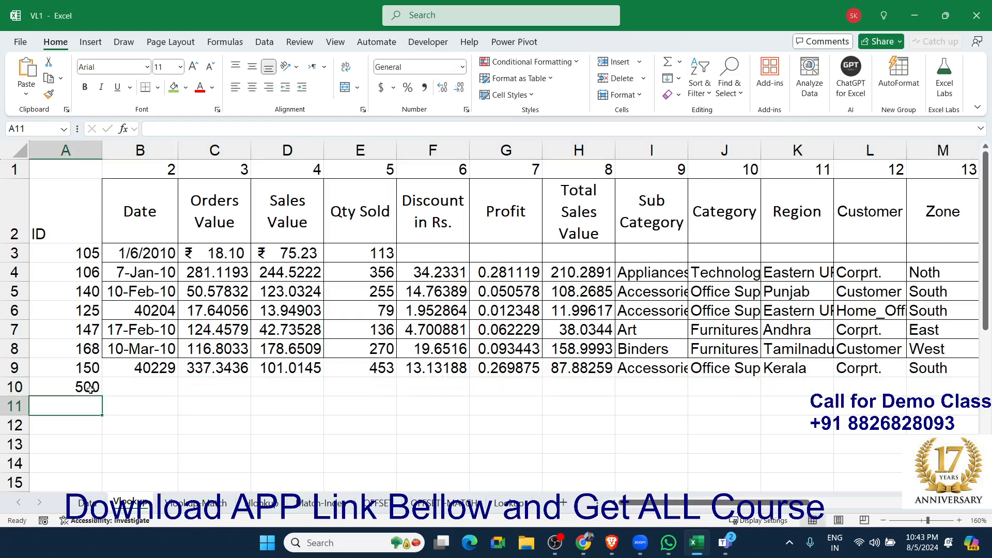
Replace the ID in A8 with 500 to test the VLOOKUP row with the same ID.
{"action": "key", "text": "Up"}
{"action": "key", "text": "Right"}
{"action": "key", "text": "Up"}
{"action": "key", "text": "Up"}
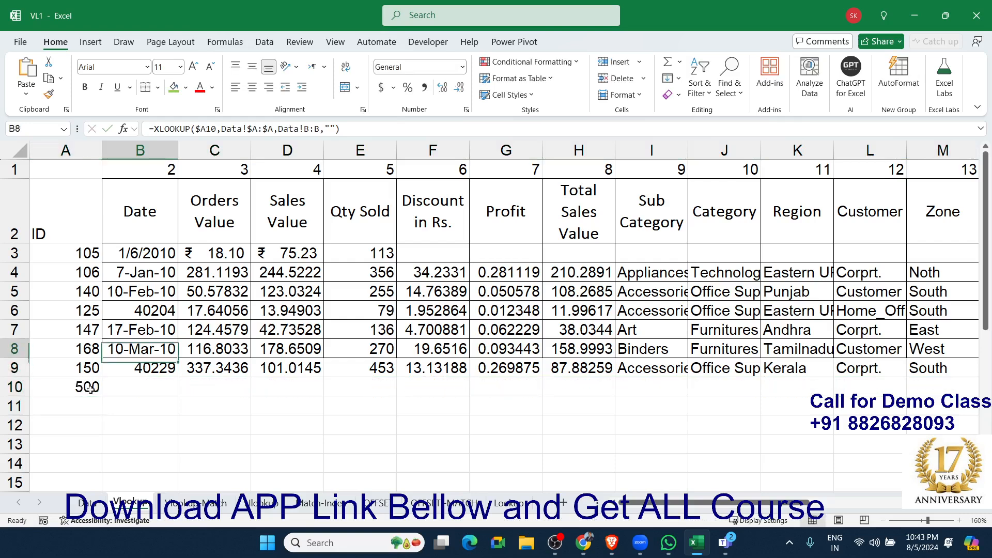
{"action": "key", "text": "Left"}
{"action": "type", "text": "500"}
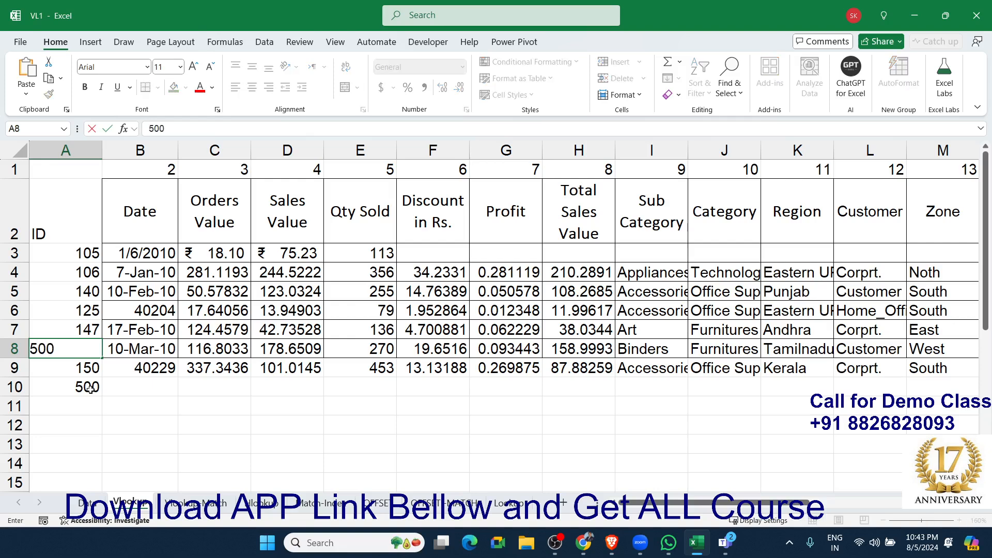
{"action": "key", "text": "Return"}
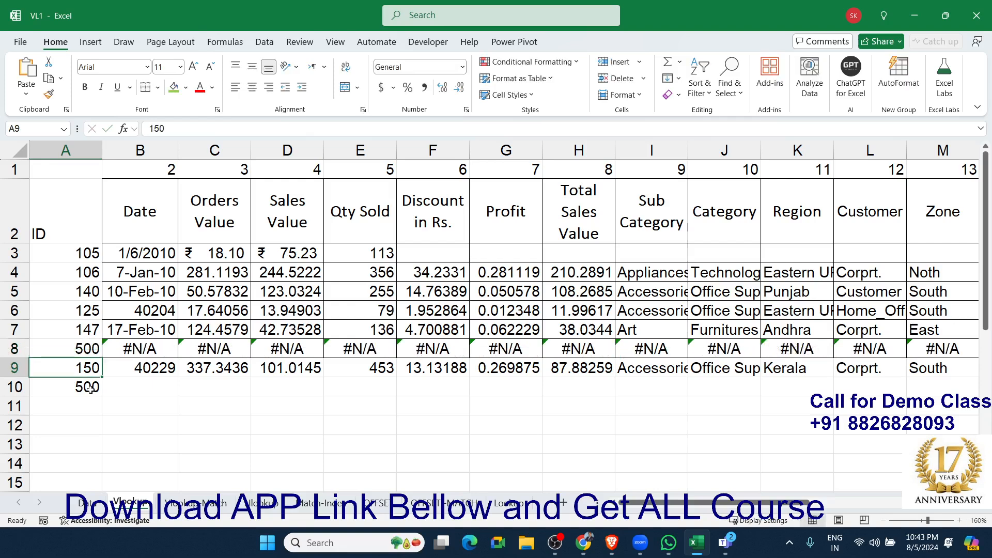
Wrap the row 8 VLOOKUP array formula in IFERROR with "" as the error value, and re-enter it as an array formula.
{"action": "key", "text": "Up"}
{"action": "key", "text": "Right"}
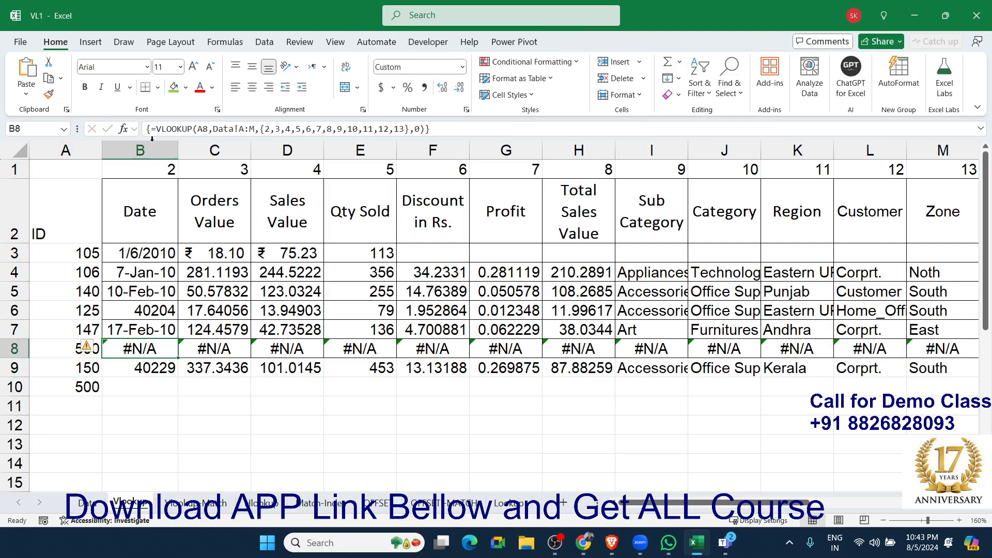
{"action": "left_click", "coordinate": [156, 130]}
{"action": "type", "text": "if"}
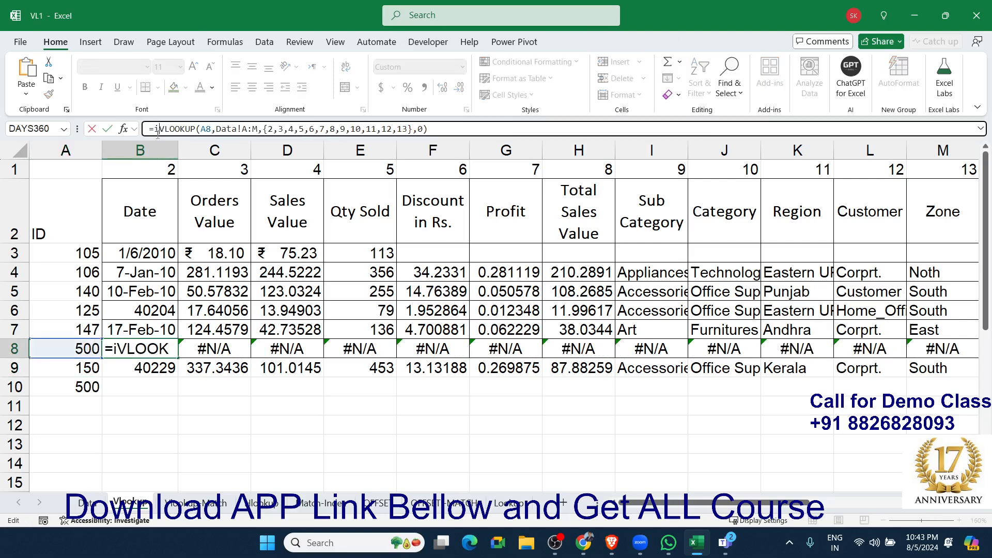
{"action": "key", "text": "Down"}
{"action": "key", "text": "Tab"}
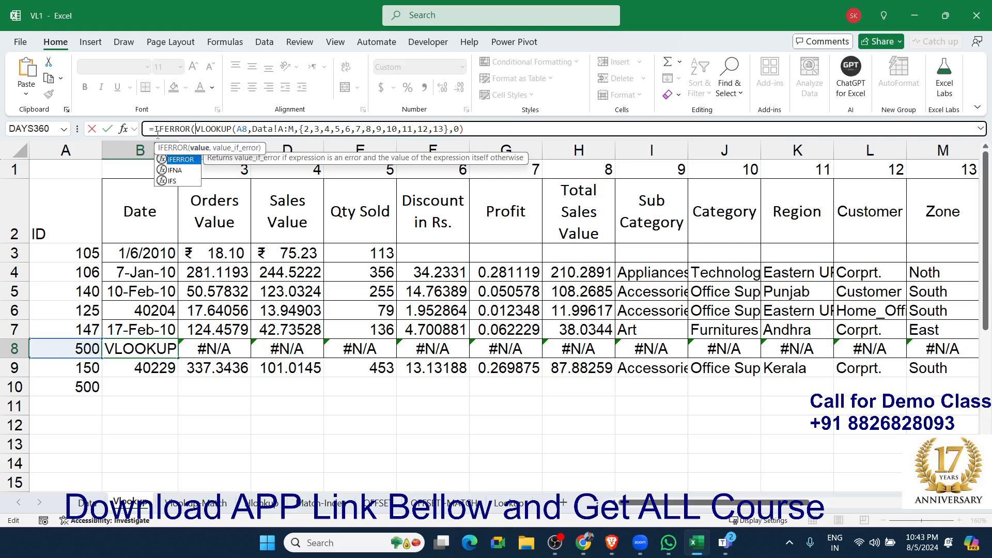
{"action": "left_click", "coordinate": [479, 125]}
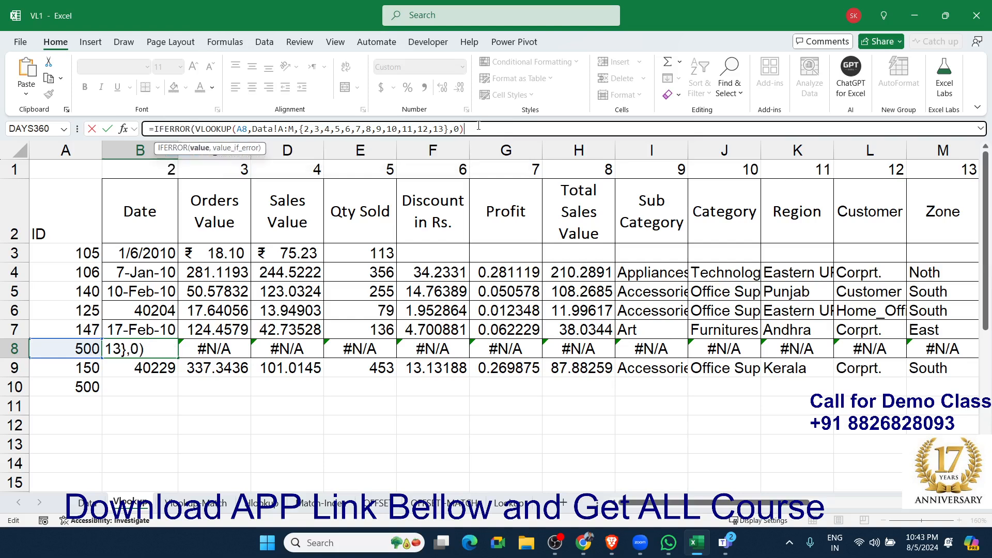
{"action": "type", "text": ",\"\")"}
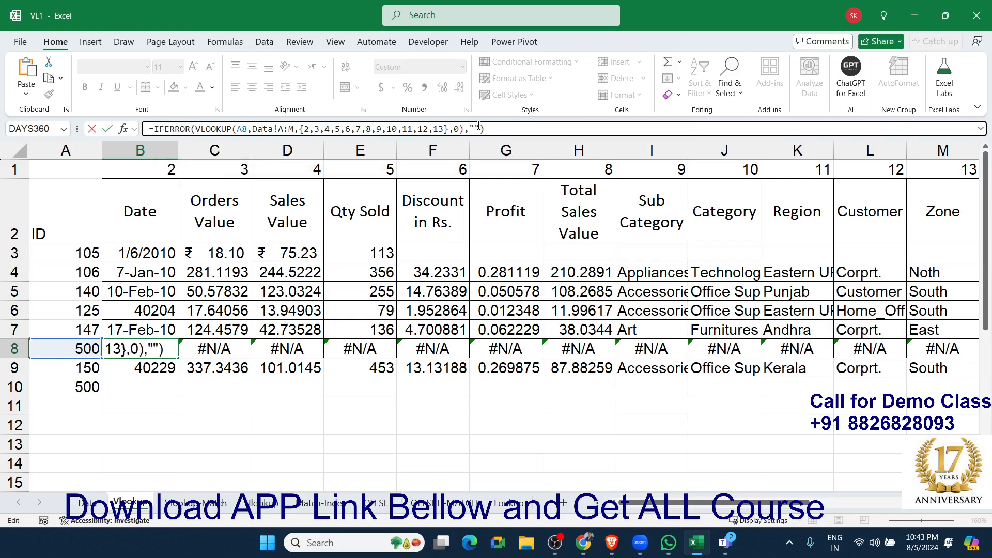
{"action": "key", "text": "ctrl+shift+Return"}
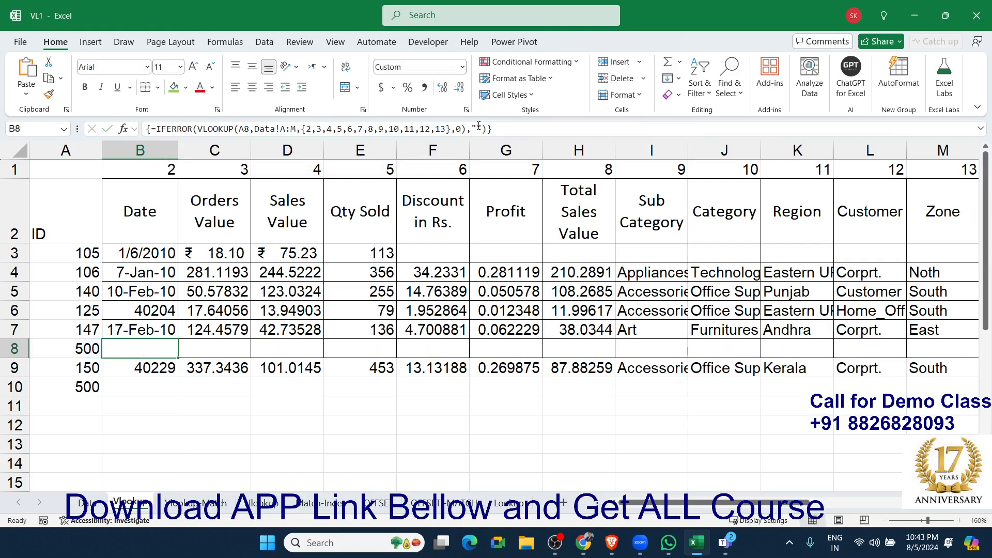
Review the XLOOKUP formulas in B9 and B10, checking the if-not-found argument in B10.
{"action": "key", "text": "Down"}
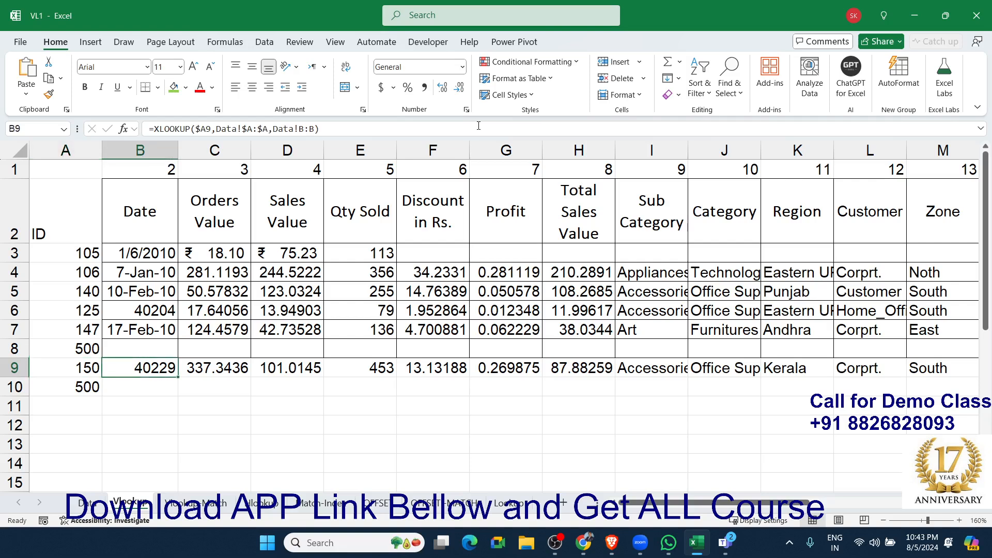
{"action": "key", "text": "Down"}
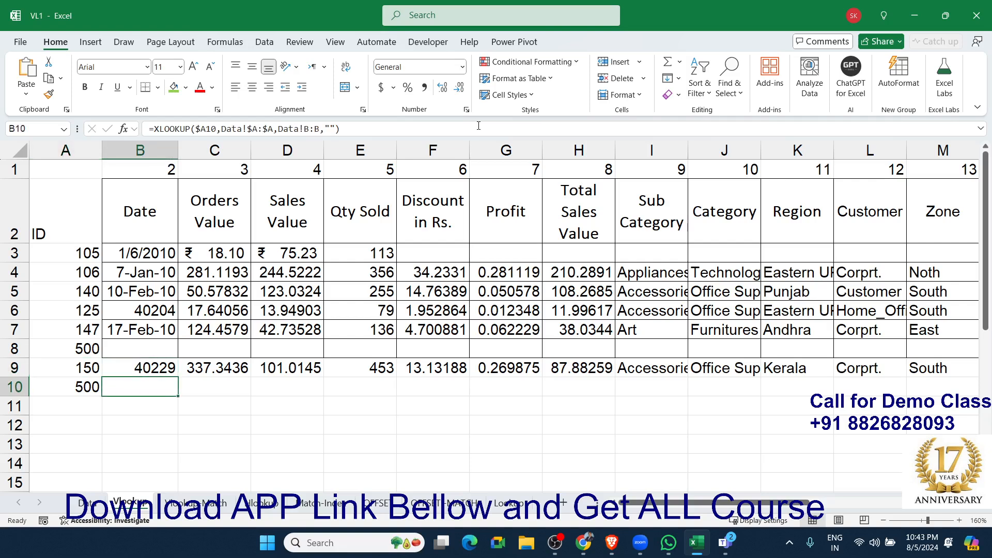
{"action": "key", "text": "F2"}
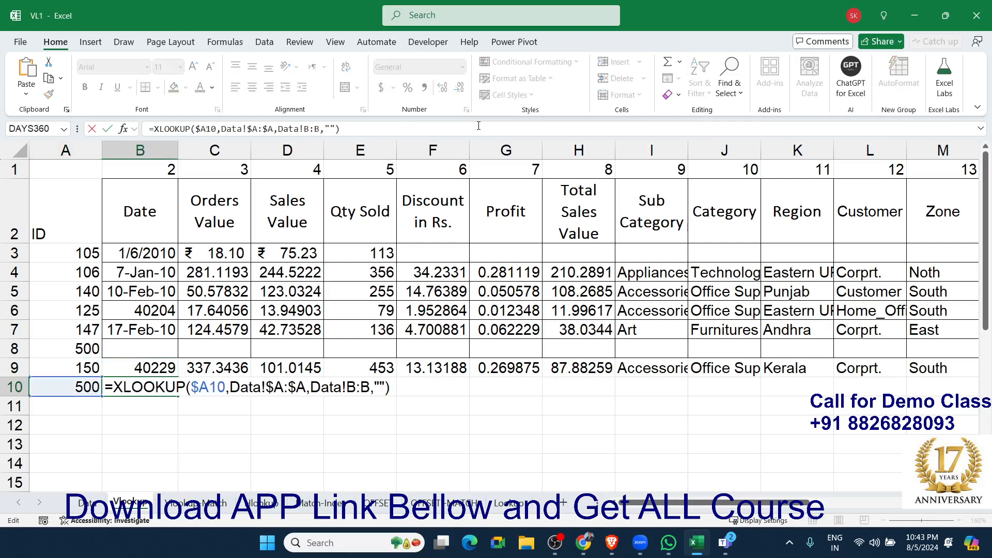
{"action": "key", "text": "Escape"}
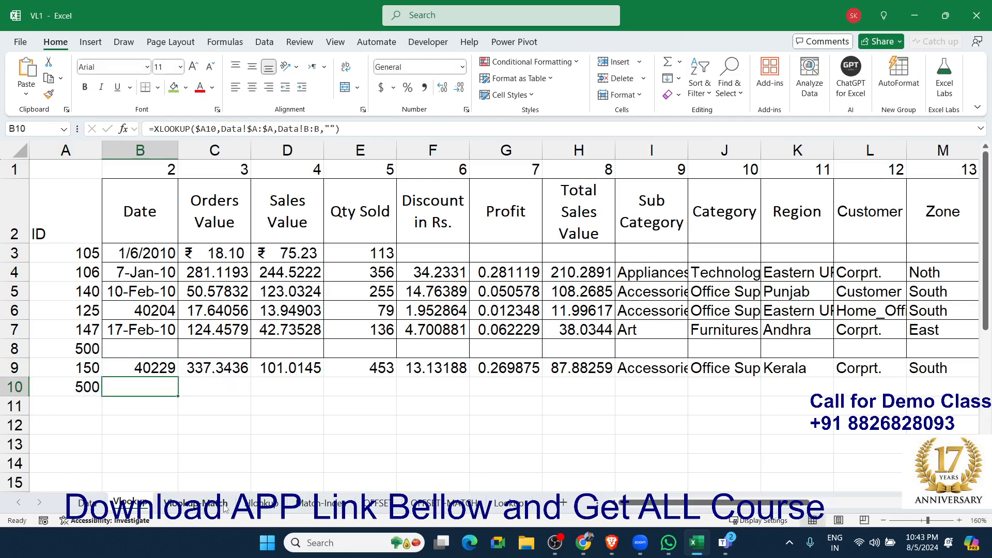
On the Hlookup sheet, enter the ID 107 in C15.
{"action": "left_click", "coordinate": [262, 503]}
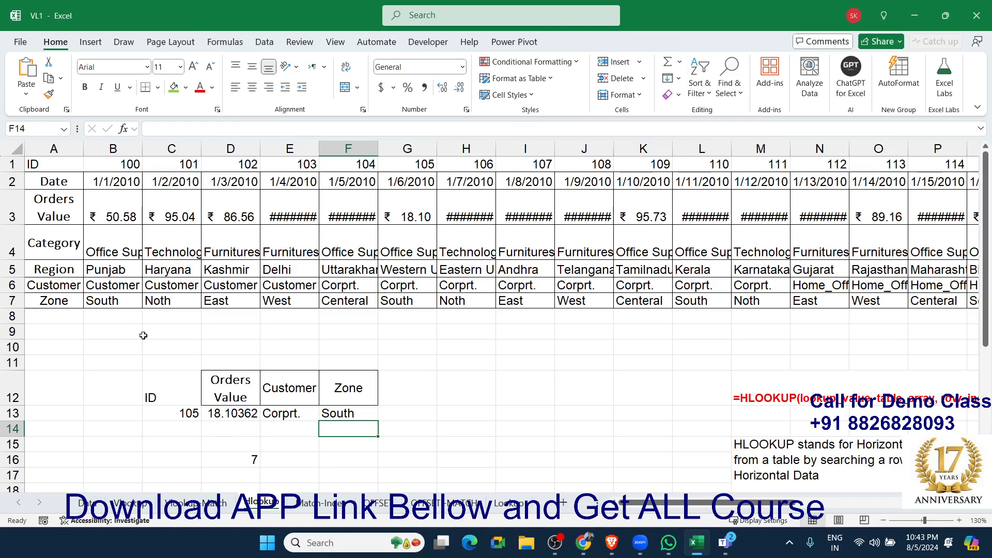
{"action": "left_click", "coordinate": [170, 442]}
{"action": "type", "text": "10"}
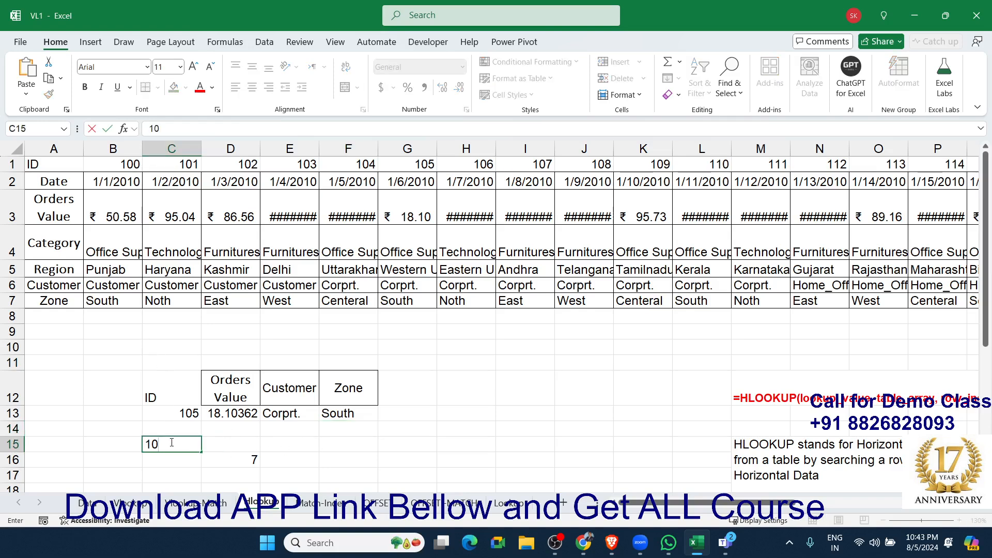
{"action": "type", "text": "7"}
{"action": "key", "text": "Tab"}
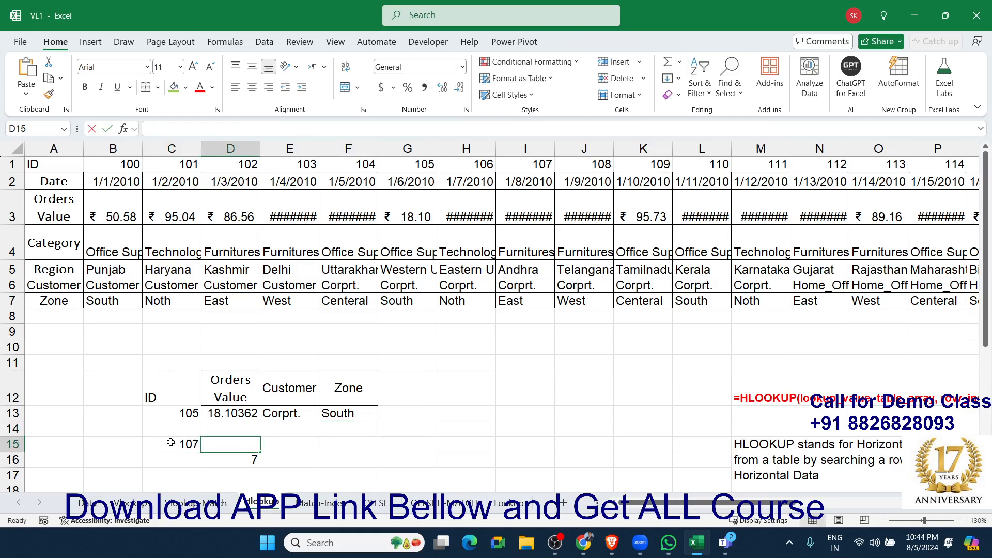
Enter an XLOOKUP formula in D15 that looks up C15 in row 1:1 and returns the Orders Value from row 3:3.
{"action": "type", "text": "=xl"}
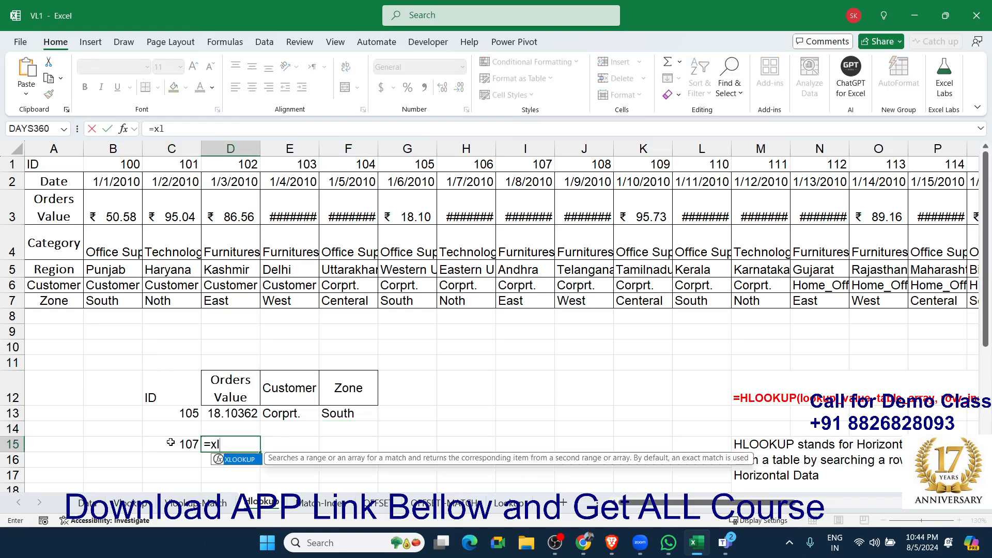
{"action": "key", "text": "Tab"}
{"action": "left_click", "coordinate": [170, 443]}
{"action": "type", "text": ","}
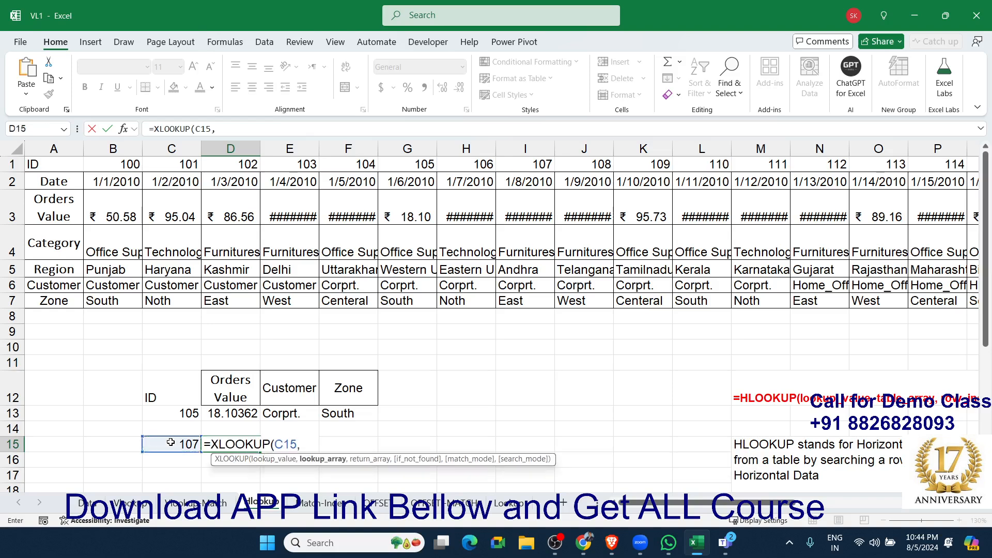
{"action": "left_click", "coordinate": [15, 164]}
{"action": "type", "text": ","}
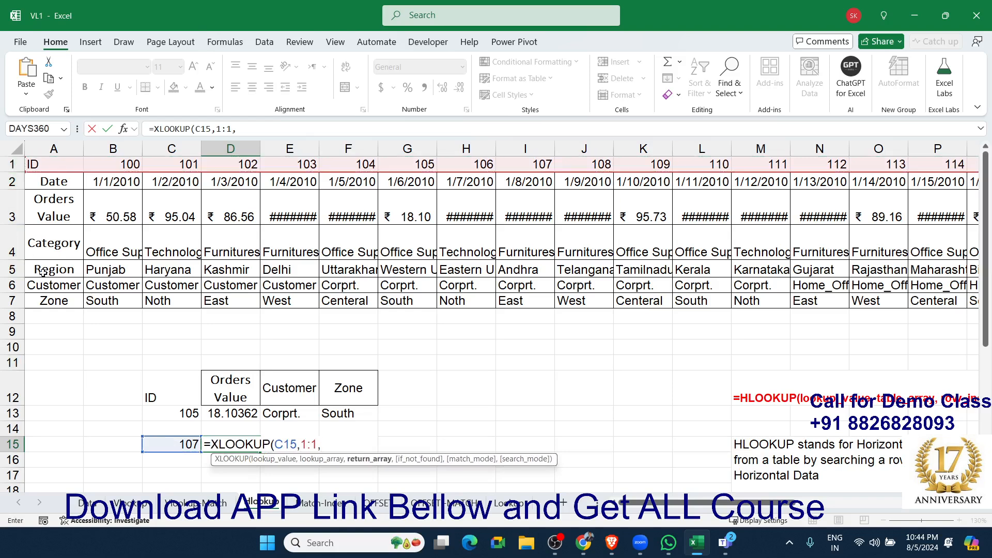
{"action": "left_click", "coordinate": [12, 216]}
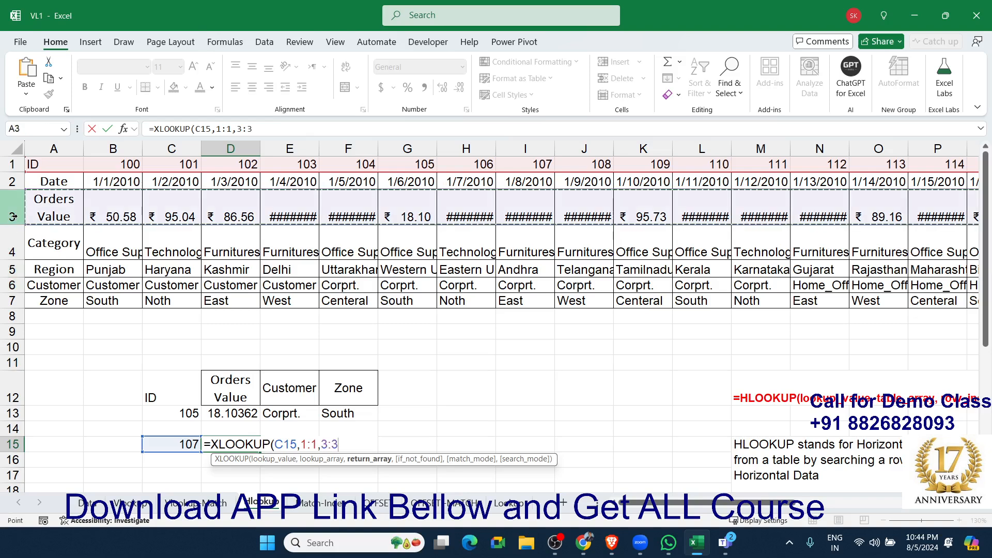
{"action": "key", "text": "Return"}
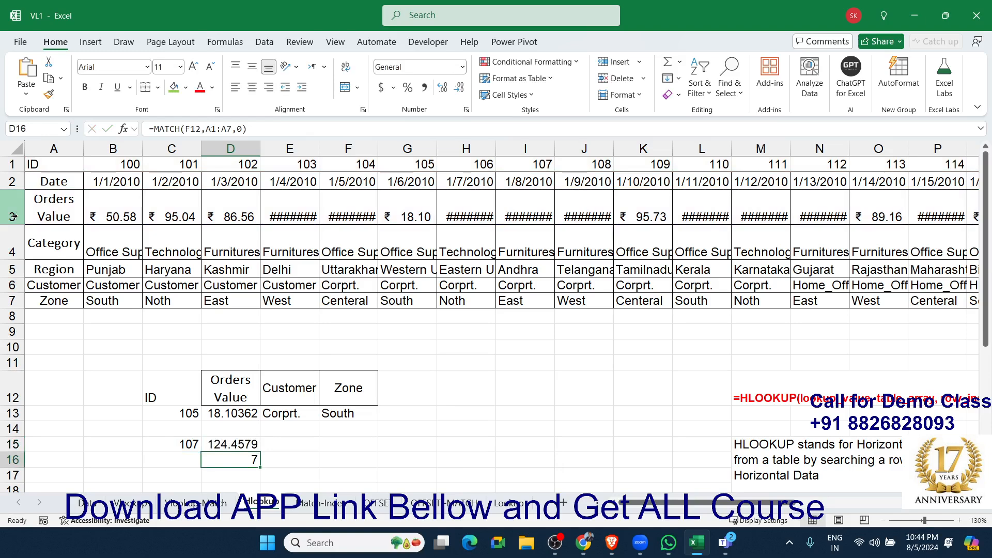
On the Match-Index sheet, enter an XLOOKUP formula in L5 that looks up K5 in D:D and returns the Total Sales Value from E:E.
{"action": "left_click", "coordinate": [313, 501]}
{"action": "double_click", "coordinate": [565, 236]}
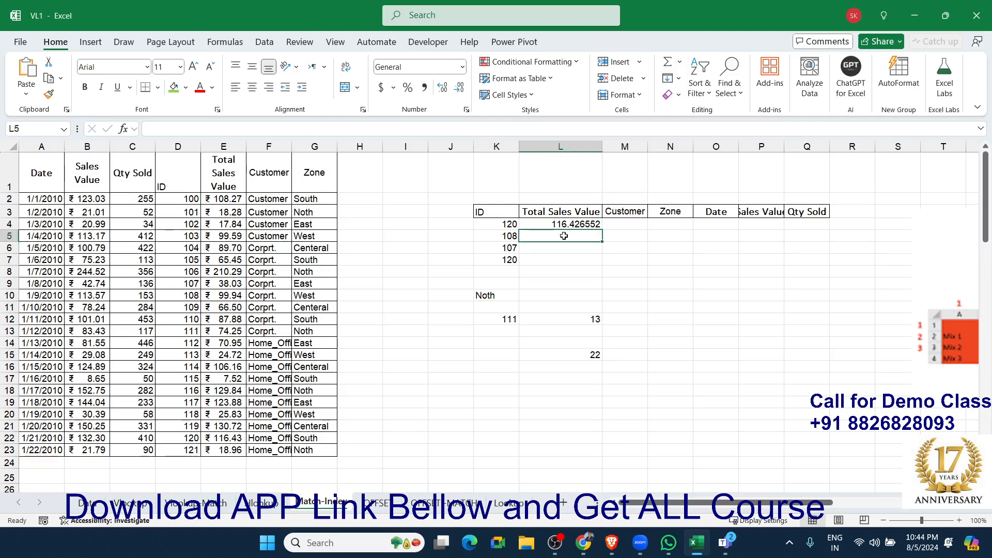
{"action": "type", "text": "="}
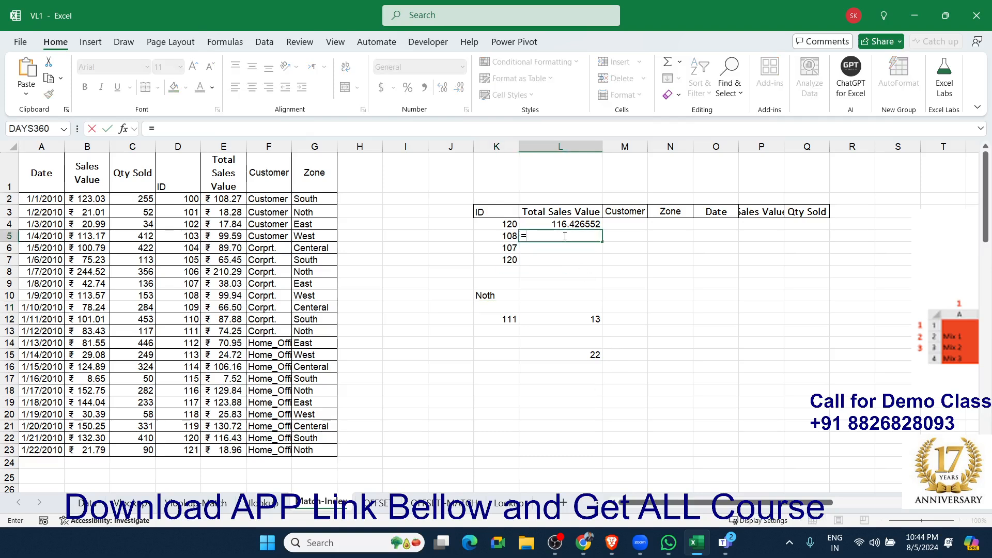
{"action": "type", "text": "xl"}
{"action": "key", "text": "Tab"}
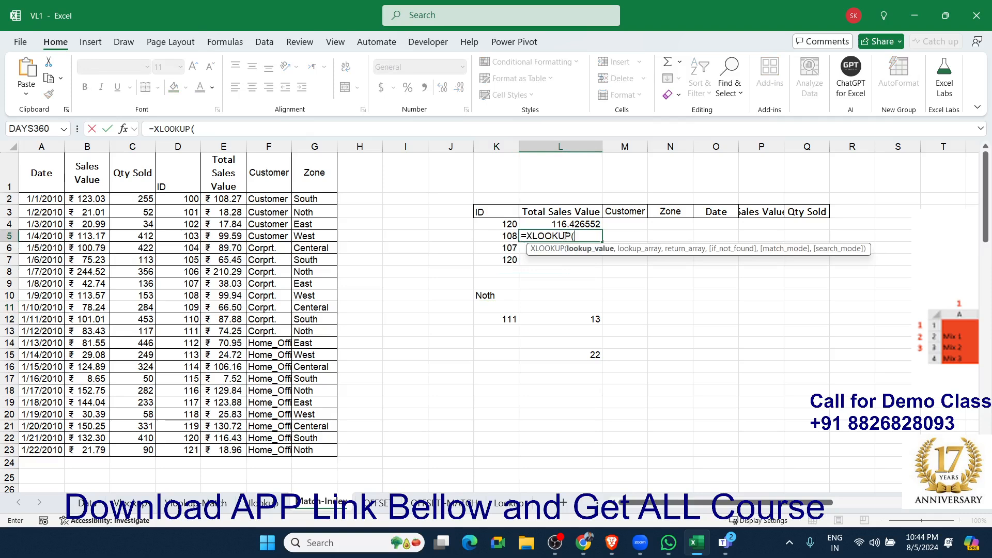
{"action": "left_click", "coordinate": [489, 237]}
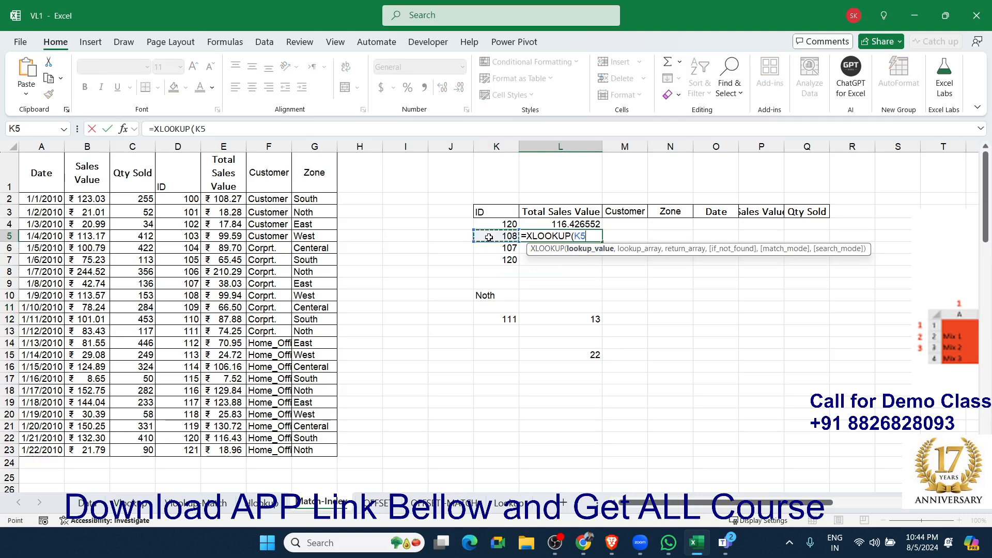
{"action": "type", "text": ","}
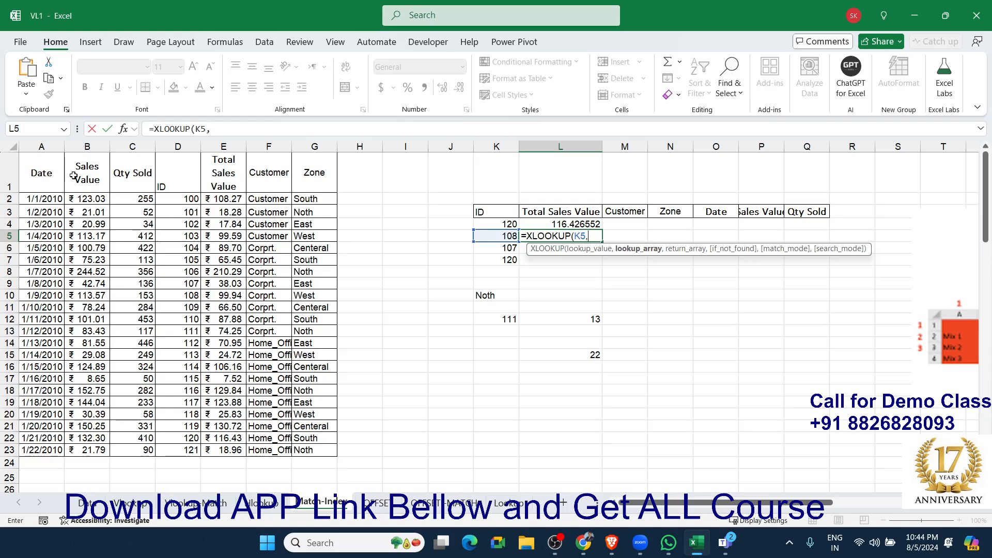
{"action": "left_click", "coordinate": [178, 147]}
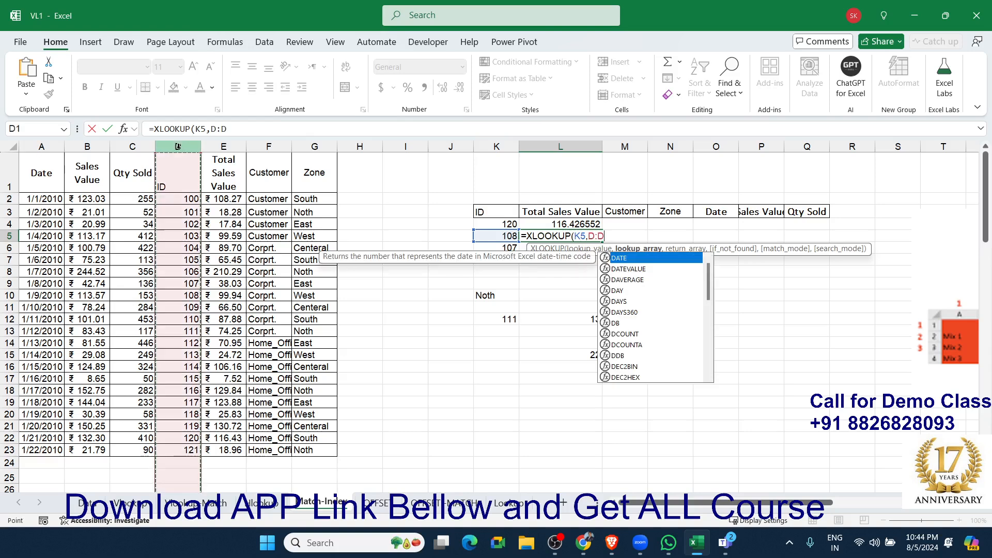
{"action": "type", "text": ","}
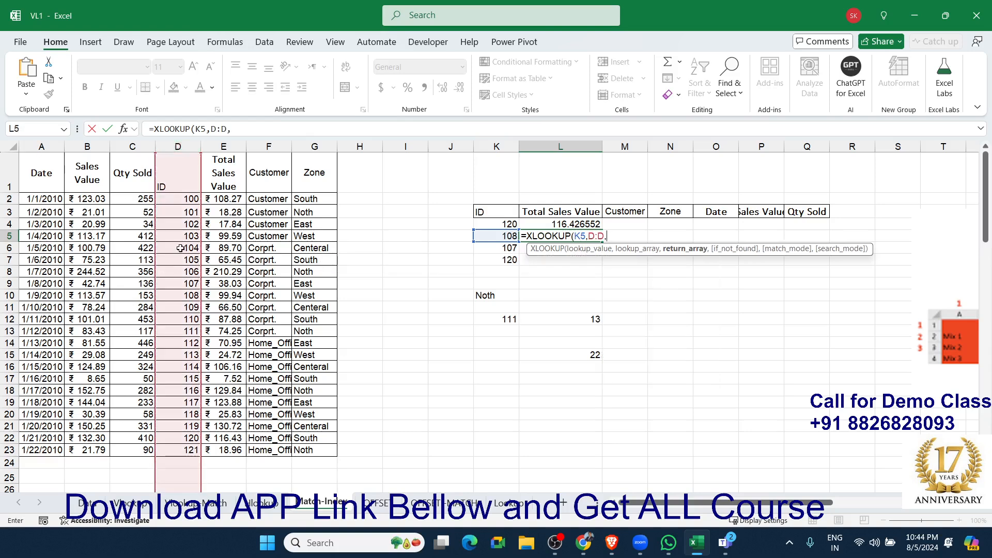
{"action": "left_click", "coordinate": [226, 147]}
{"action": "key", "text": "Return"}
{"action": "key", "text": "Up"}
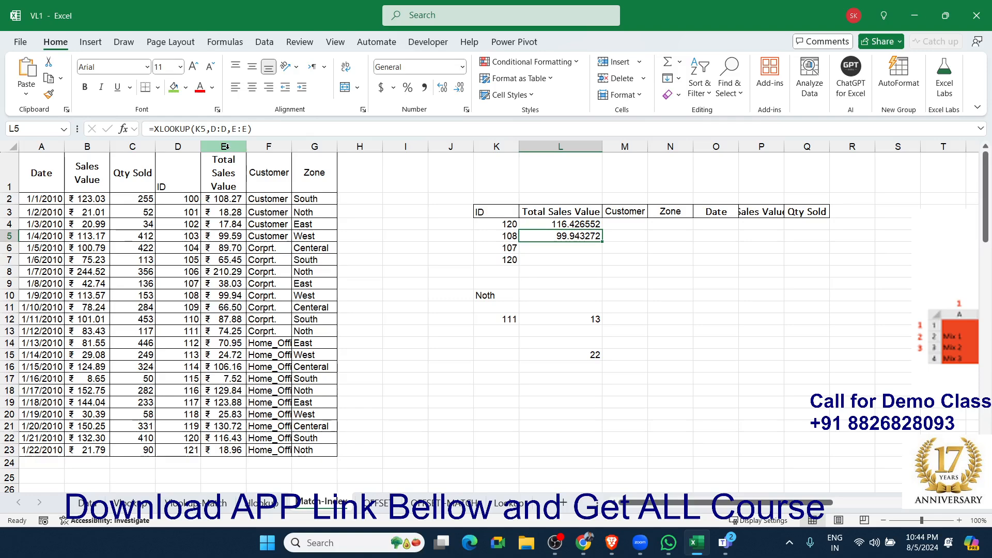
On the Vlookup sheet, change the range_lookup argument of the VLOOKUP formula in B4 to FALSE.
{"action": "left_click", "coordinate": [86, 503]}
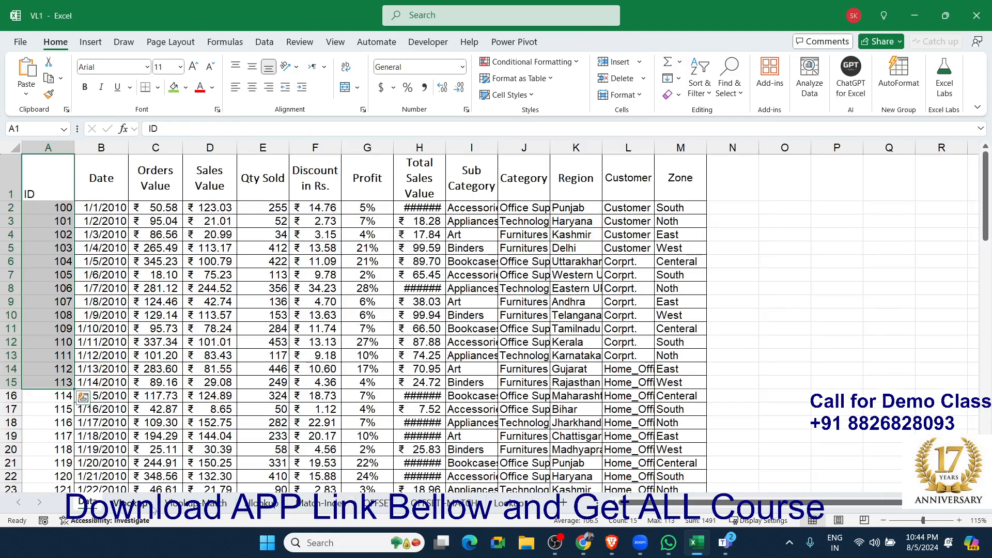
{"action": "left_click", "coordinate": [129, 503]}
{"action": "left_click", "coordinate": [153, 306]}
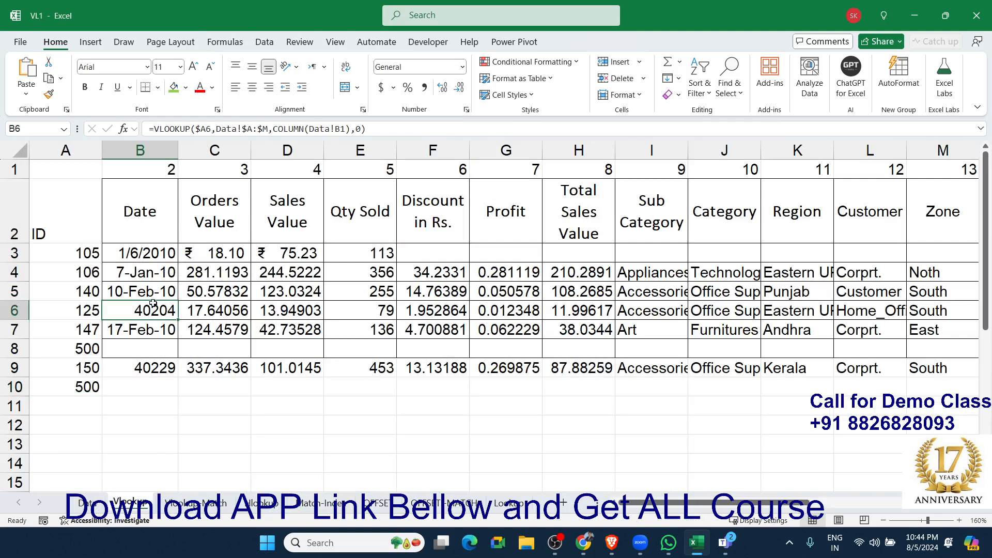
{"action": "double_click", "coordinate": [155, 272]}
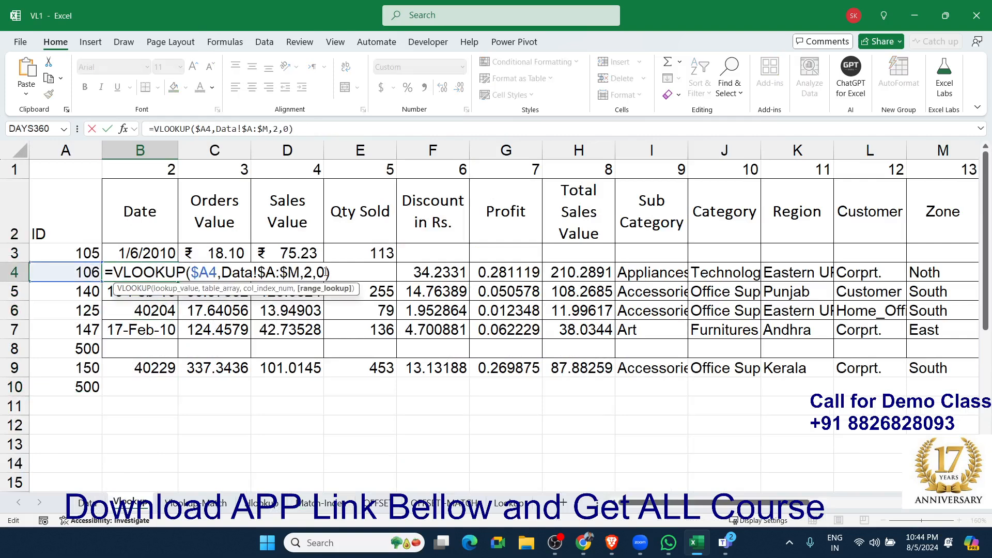
{"action": "left_click_drag", "start_coordinate": [325, 273], "coordinate": [318, 272]}
{"action": "type", "text": "fal"}
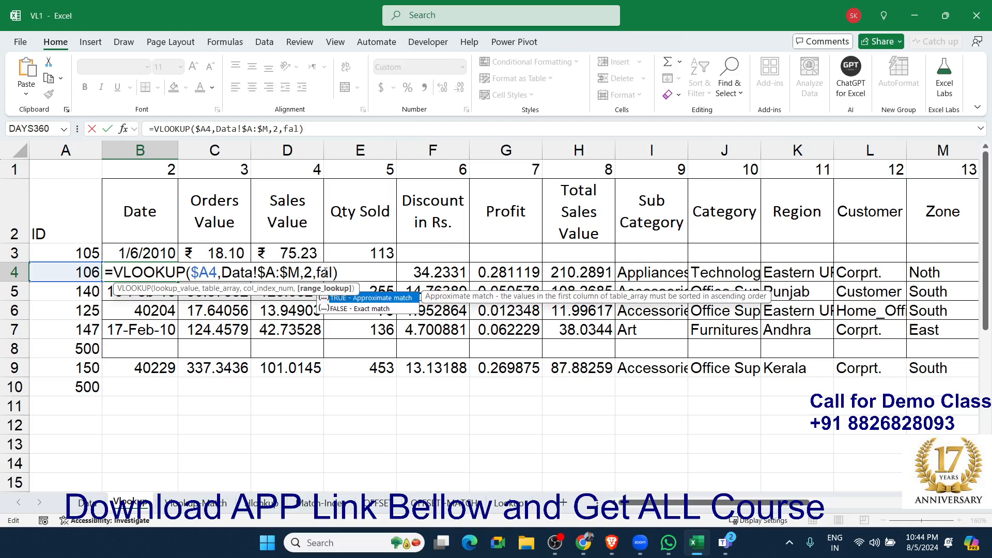
{"action": "key", "text": "Down"}
{"action": "key", "text": "Tab"}
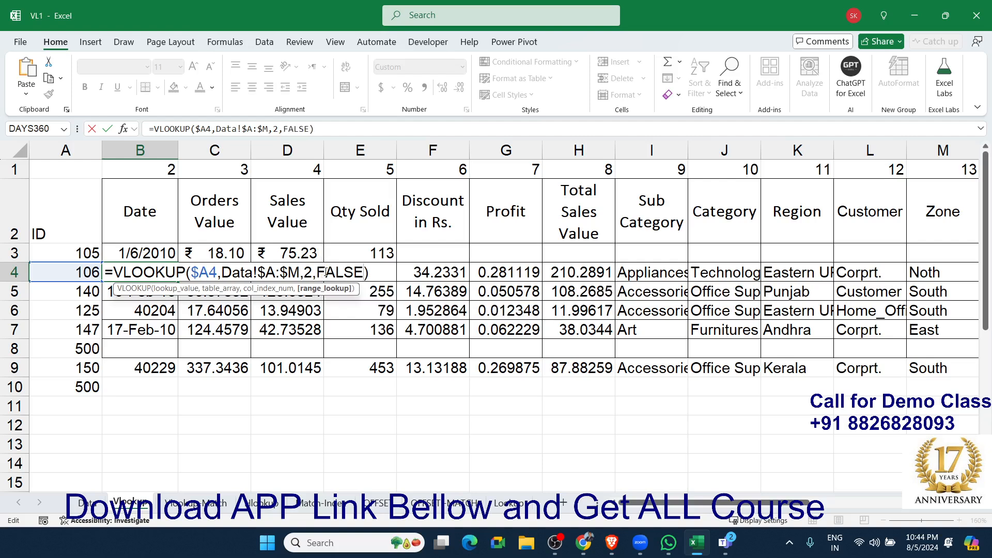
{"action": "key", "text": "Return"}
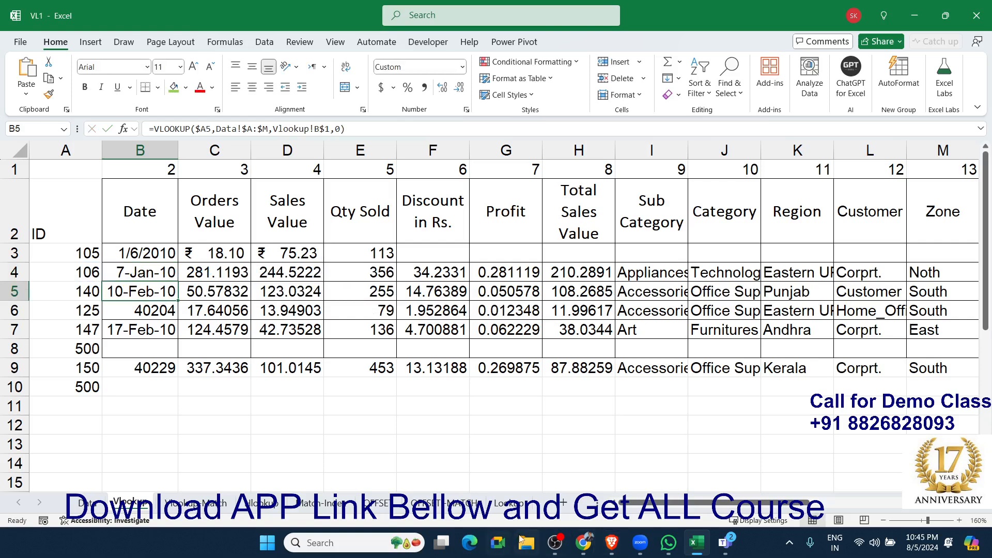
Open the Lookup sheet and examine the sales slabs in D4:E7 and the INC column beside Sales.
{"action": "left_click", "coordinate": [521, 506]}
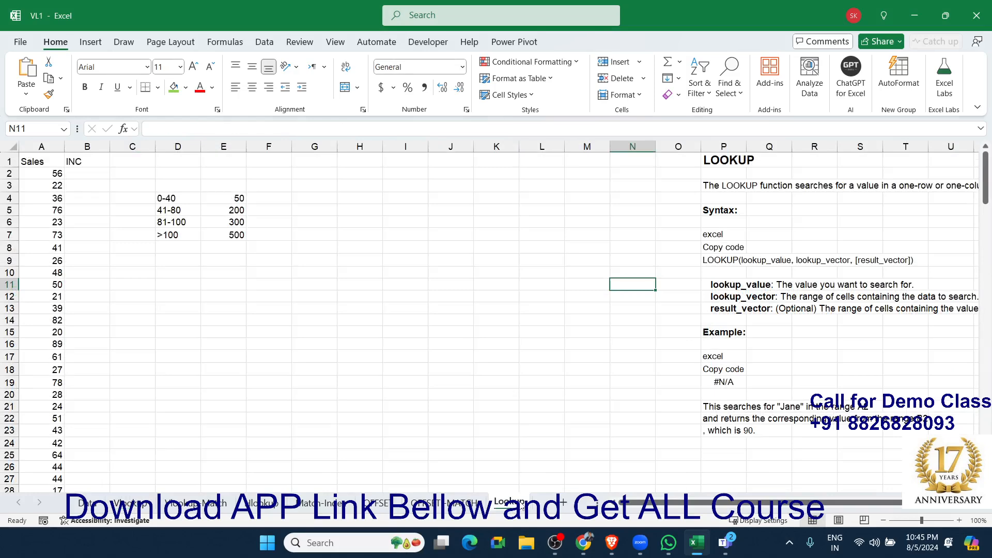
{"action": "left_click", "coordinate": [318, 335]}
{"action": "scroll", "coordinate": [137, 325], "scroll_direction": "up", "scroll_amount": 5, "text": "ctrl"}
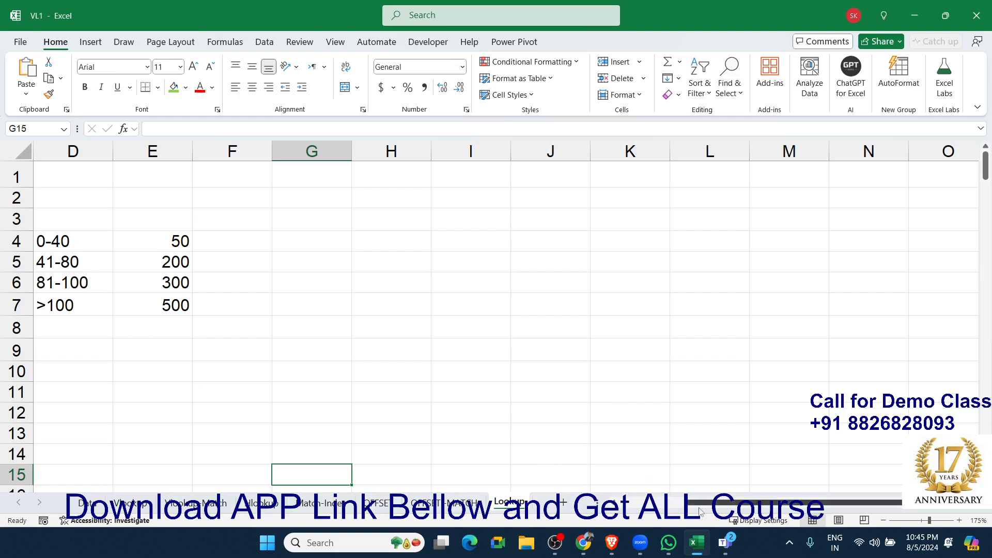
{"action": "left_click_drag", "start_coordinate": [695, 502], "coordinate": [505, 490]}
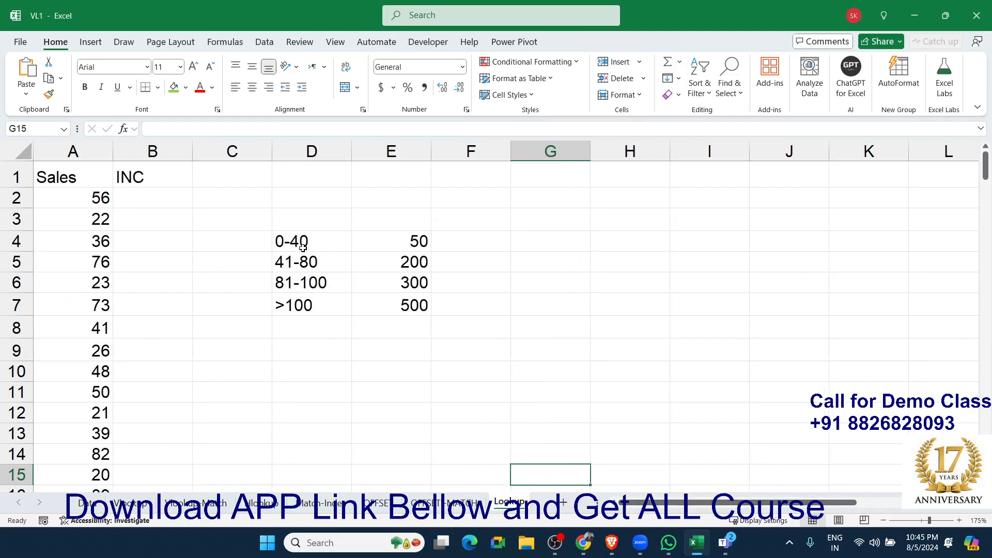
{"action": "left_click_drag", "start_coordinate": [303, 247], "coordinate": [384, 305]}
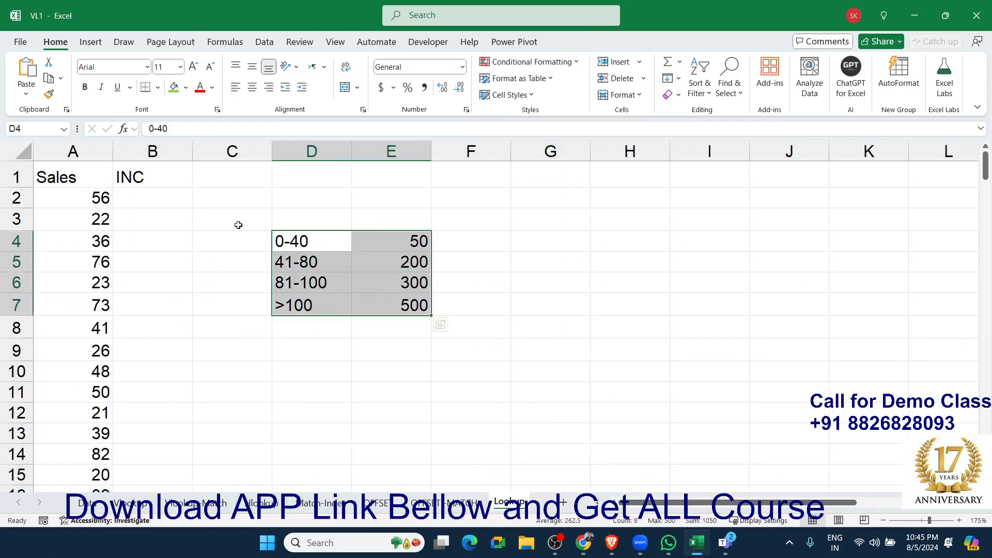
{"action": "left_click_drag", "start_coordinate": [144, 195], "coordinate": [119, 305]}
{"action": "left_click", "coordinate": [148, 207]}
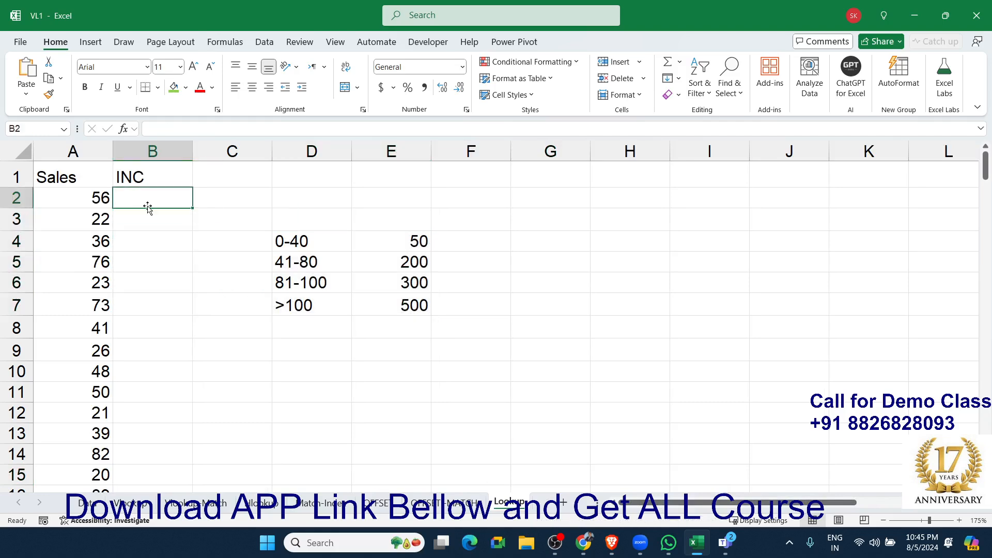
{"action": "type", "text": "=if"}
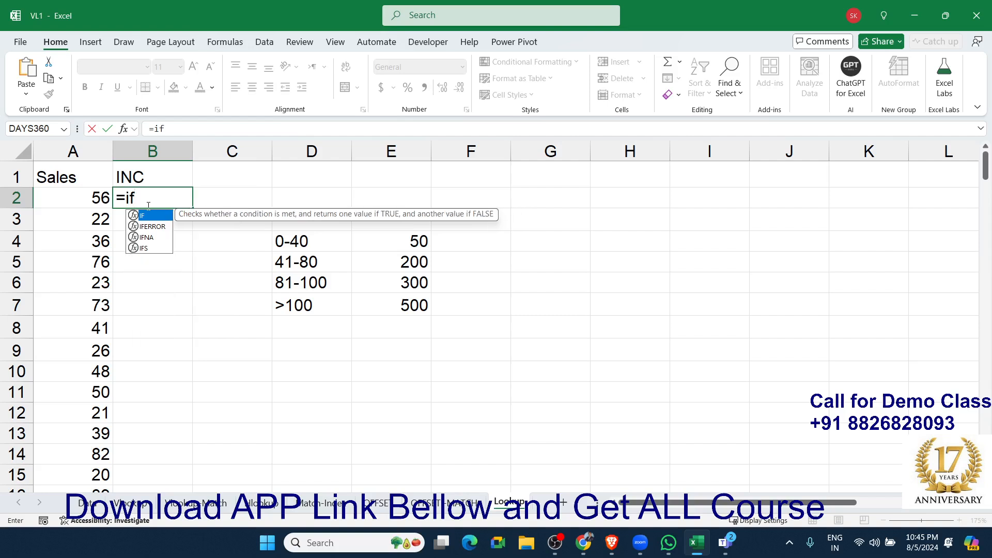
{"action": "key", "text": "Escape"}
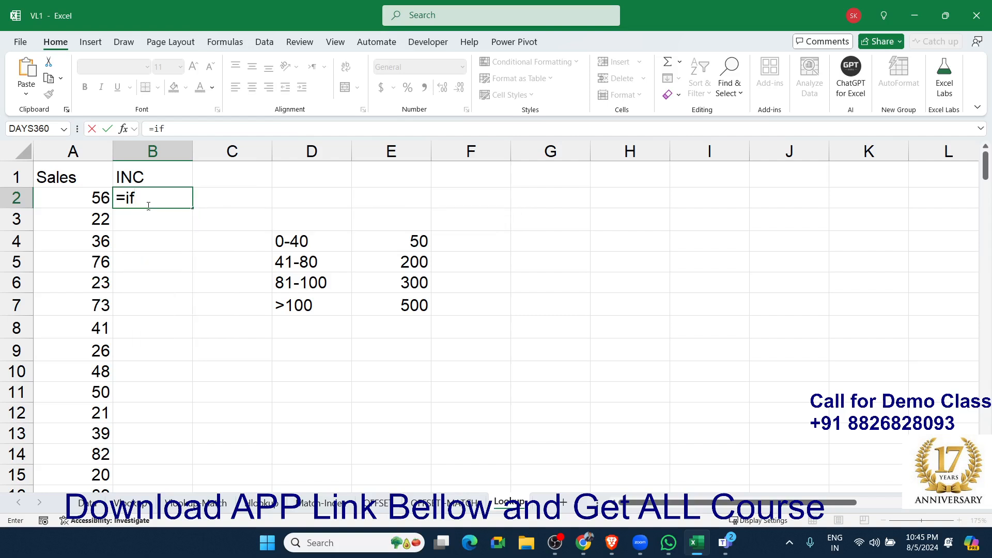
{"action": "key", "text": "Escape"}
Enter the slab lower limits 0, 41, 81 and 101 in D9:D12, below the existing slab table.
{"action": "key", "text": "Right"}
{"action": "key", "text": "Right"}
{"action": "key", "text": "Right"}
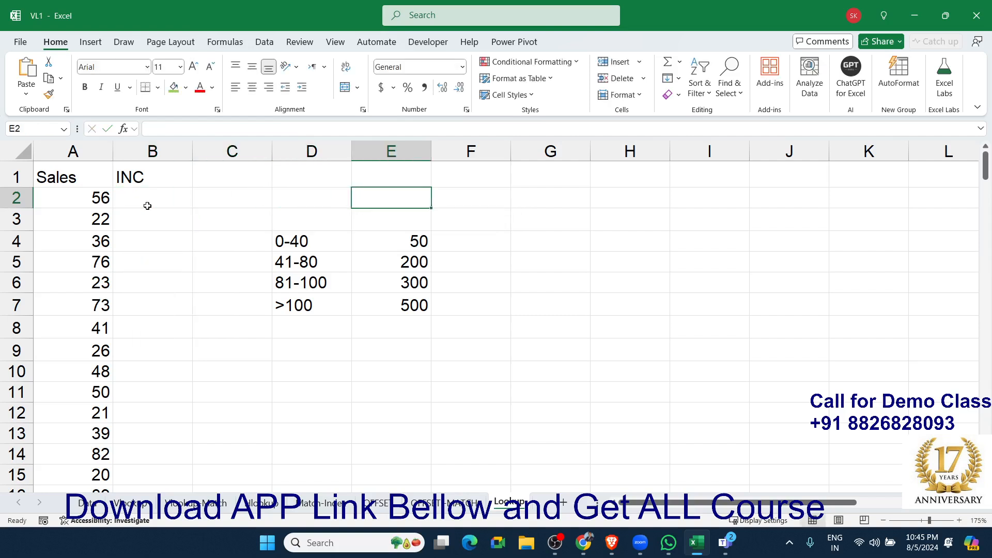
{"action": "key", "text": "Down"}
{"action": "key", "text": "Down"}
{"action": "key", "text": "Down"}
{"action": "key", "text": "Down"}
{"action": "key", "text": "Down"}
{"action": "key", "text": "Down"}
{"action": "key", "text": "Left"}
{"action": "key", "text": "Down"}
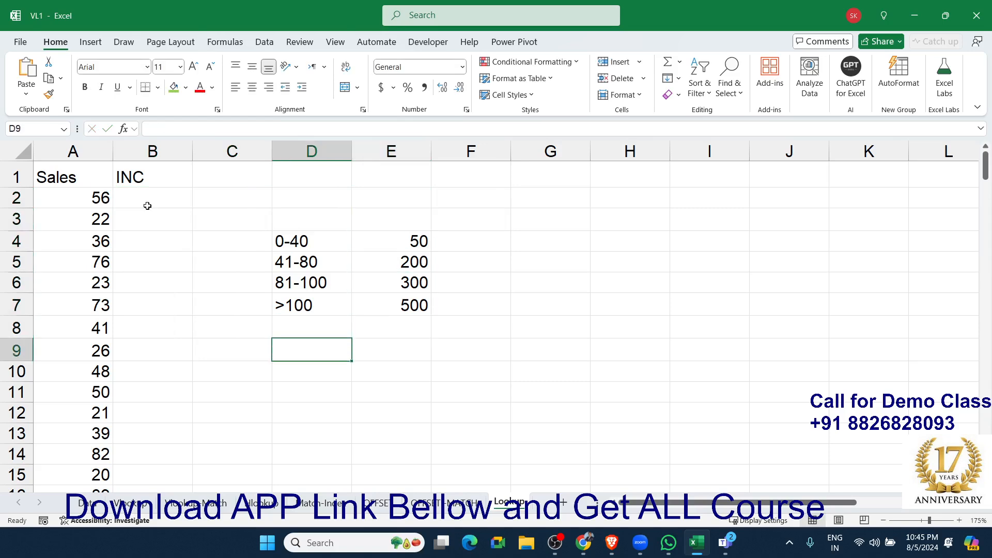
{"action": "type", "text": "0"}
{"action": "key", "text": "Return"}
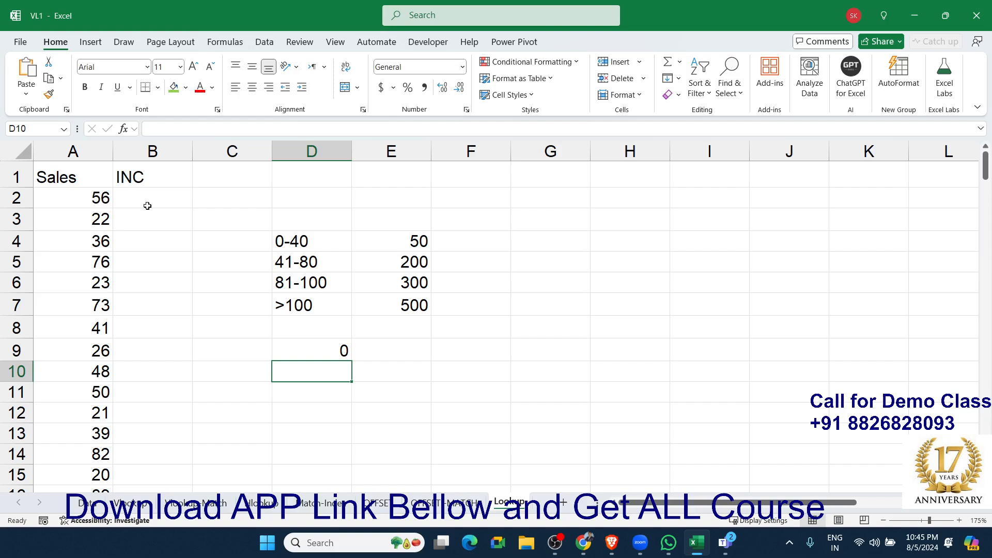
{"action": "type", "text": "41"}
{"action": "key", "text": "Return"}
{"action": "type", "text": "8"}
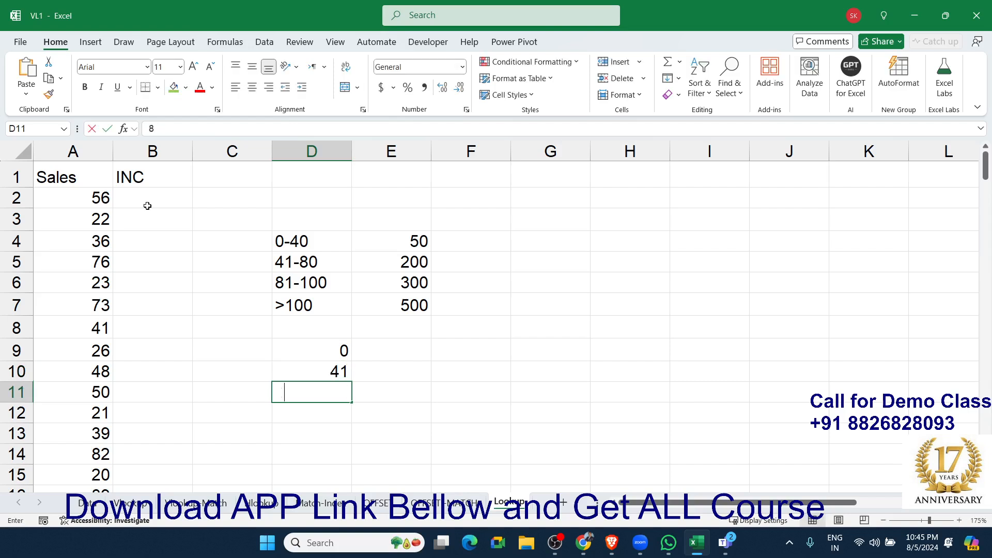
{"action": "type", "text": "1"}
{"action": "key", "text": "Return"}
{"action": "type", "text": "10"}
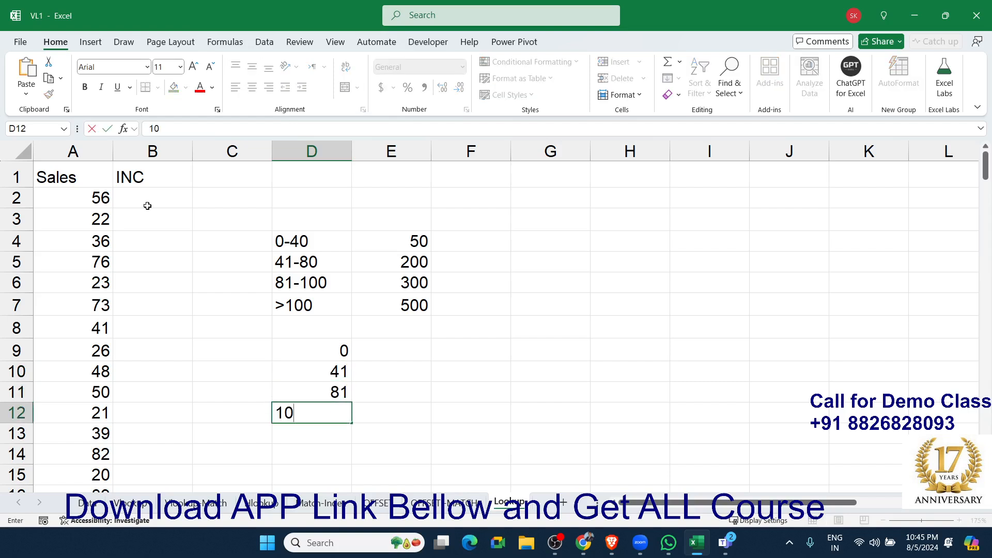
{"action": "type", "text": "1"}
Copy the incentive amounts from E4:E7 into E9:E12 beside the slab lower limits.
{"action": "key", "text": "Right"}
{"action": "key", "text": "Up"}
{"action": "key", "text": "Up"}
{"action": "key", "text": "Up"}
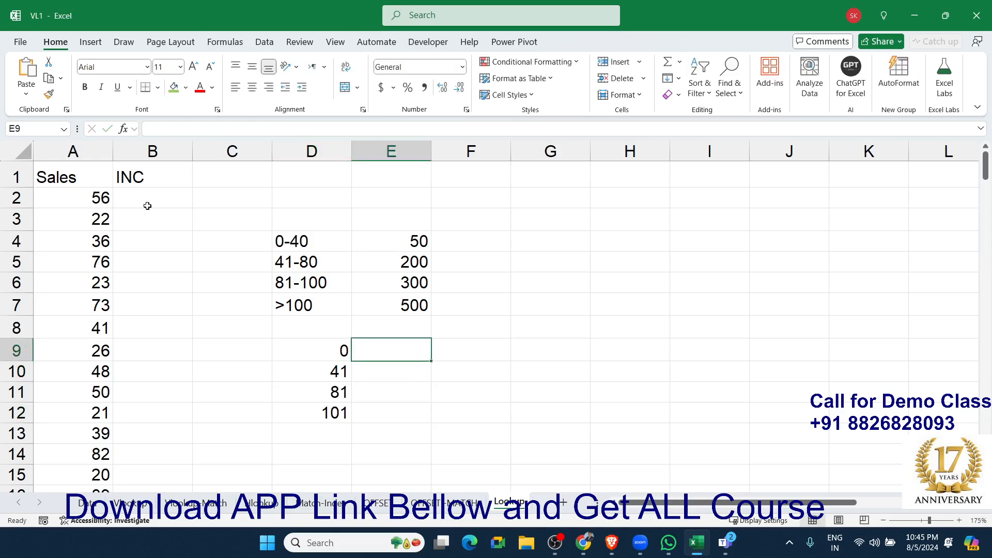
{"action": "key", "text": "Up"}
{"action": "key", "text": "Up"}
{"action": "key", "text": "Up"}
{"action": "key", "text": "Up"}
{"action": "key", "text": "Up"}
{"action": "key", "text": "Up"}
{"action": "key", "text": "Down"}
{"action": "key", "text": "shift+Down"}
{"action": "key", "text": "shift+Down"}
{"action": "key", "text": "shift+Down"}
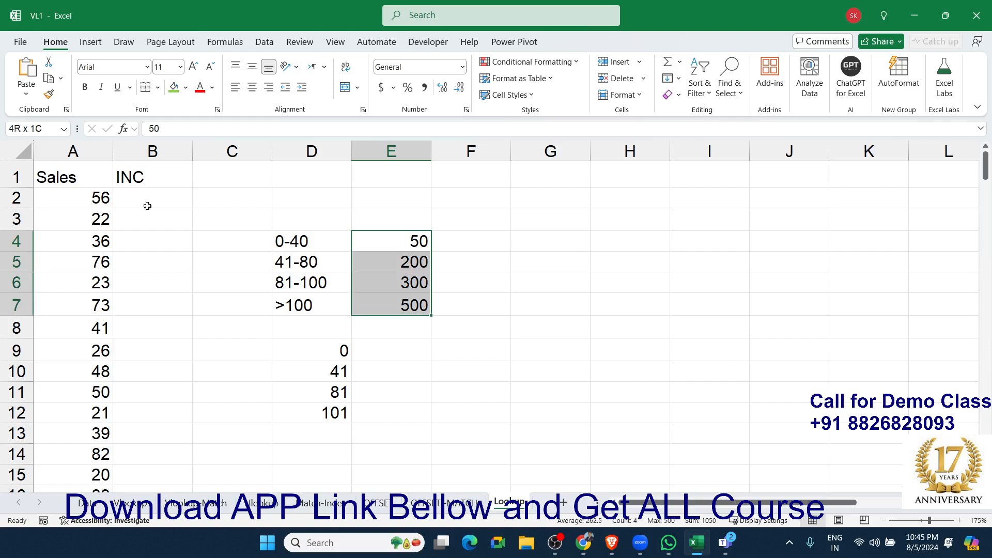
{"action": "key", "text": "ctrl+c"}
{"action": "key", "text": "Down"}
{"action": "key", "text": "Down"}
{"action": "key", "text": "Down"}
{"action": "key", "text": "Down"}
{"action": "key", "text": "Return"}
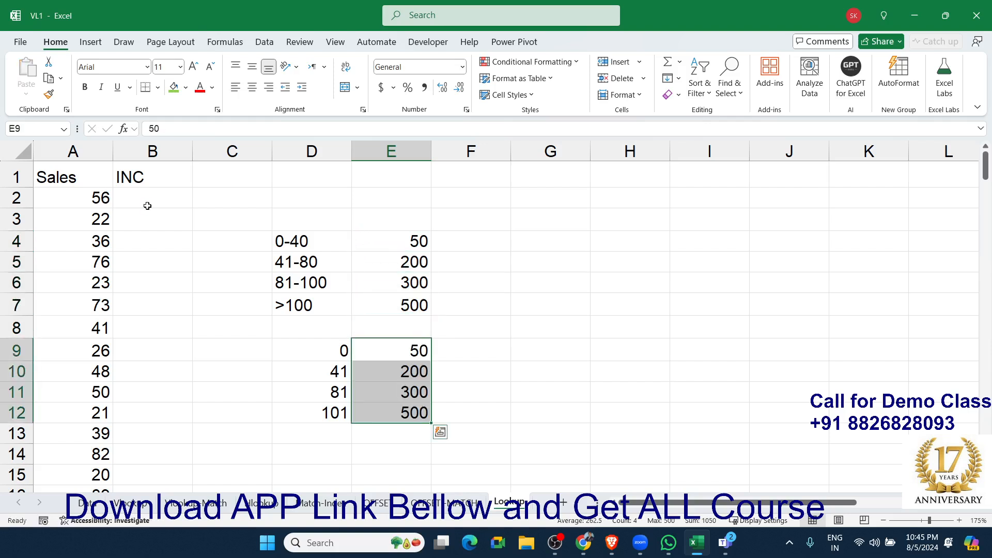
Enter a VLOOKUP formula in B2 that looks up A2 in D9:E12 and returns column 2 with match argument 0.
{"action": "left_click", "coordinate": [148, 205]}
{"action": "type", "text": "=vl"}
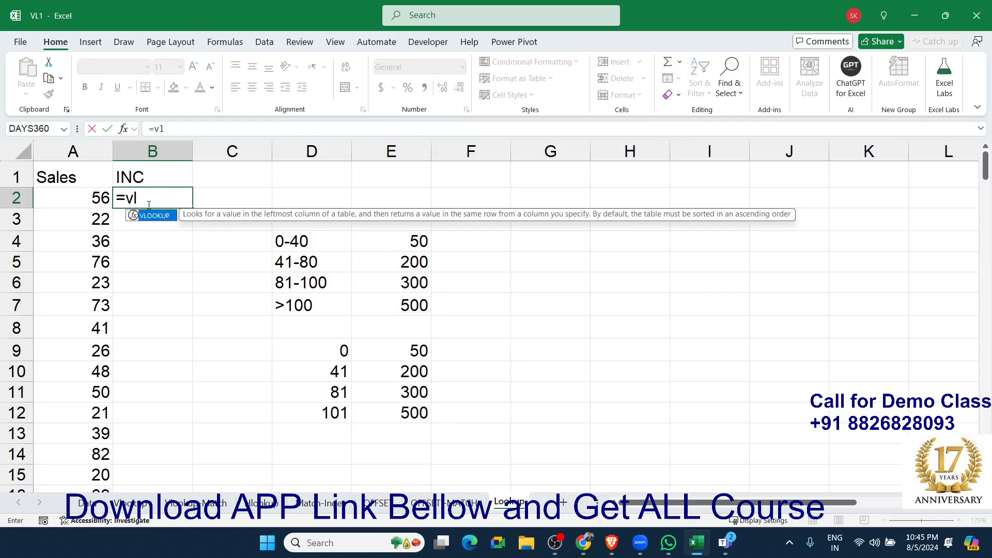
{"action": "key", "text": "Tab"}
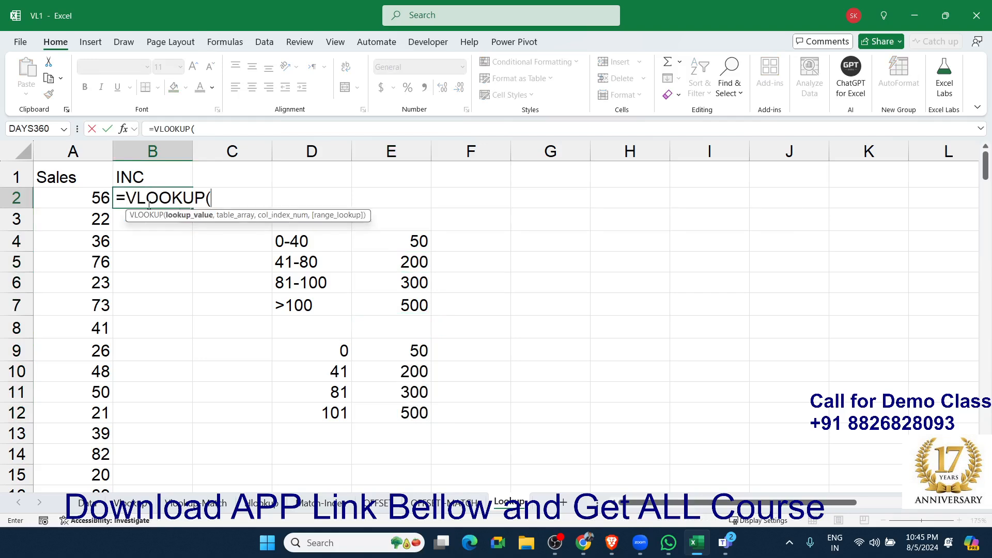
{"action": "key", "text": "Left"}
{"action": "type", "text": ","}
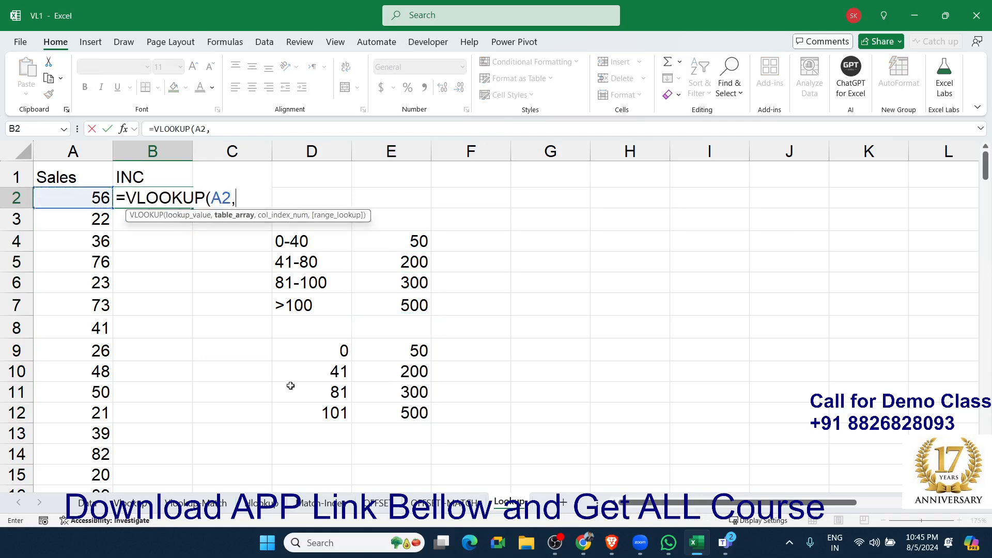
{"action": "left_click_drag", "start_coordinate": [323, 351], "coordinate": [395, 411]}
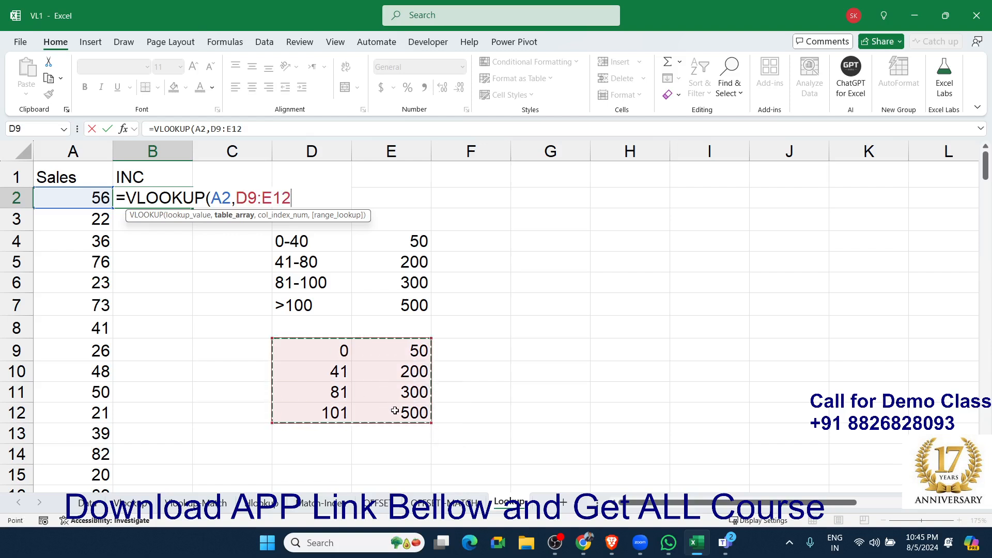
{"action": "type", "text": ",2,0"}
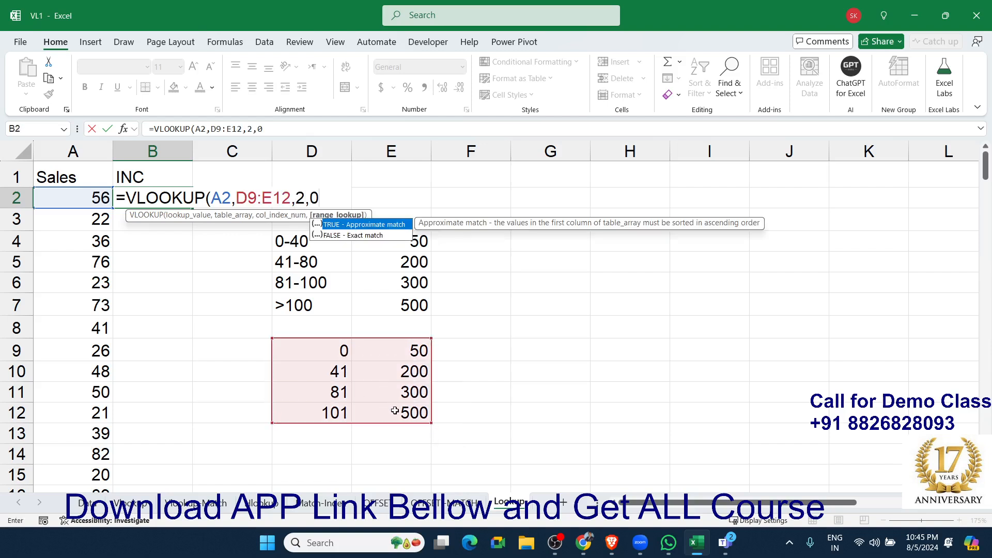
{"action": "key", "text": "Return"}
{"action": "key", "text": "Up"}
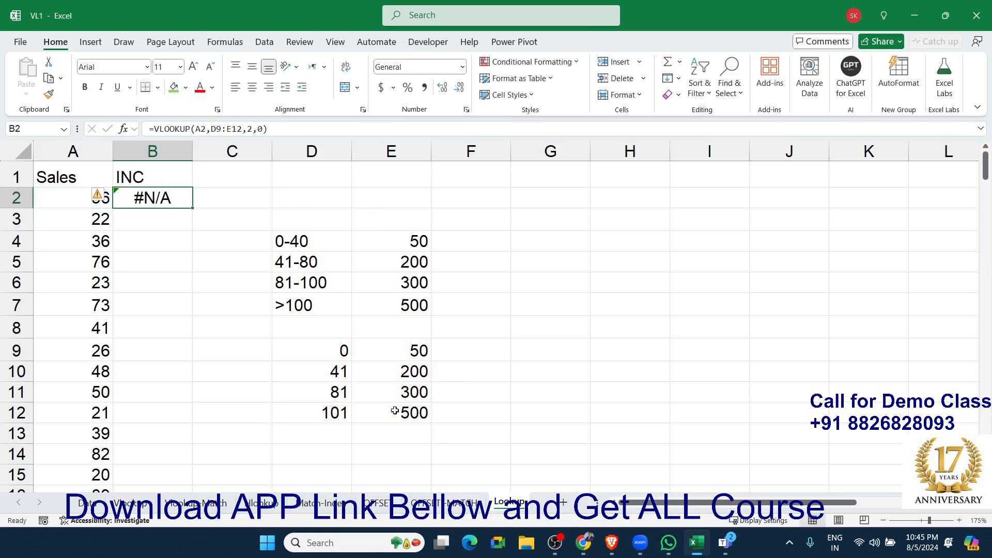
Change the range_lookup argument of the VLOOKUP formula in B2 to TRUE for an approximate match.
{"action": "double_click", "coordinate": [168, 199]}
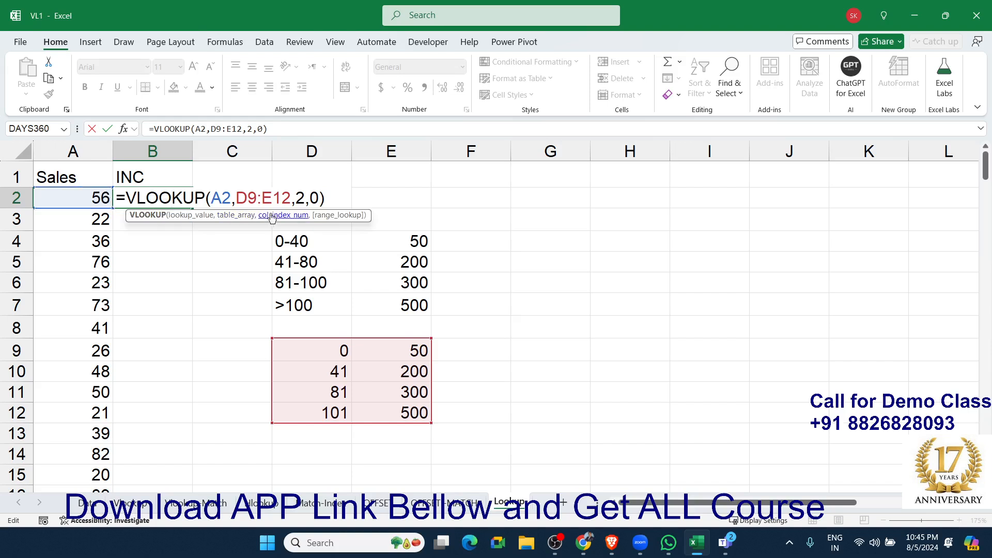
{"action": "double_click", "coordinate": [314, 199]}
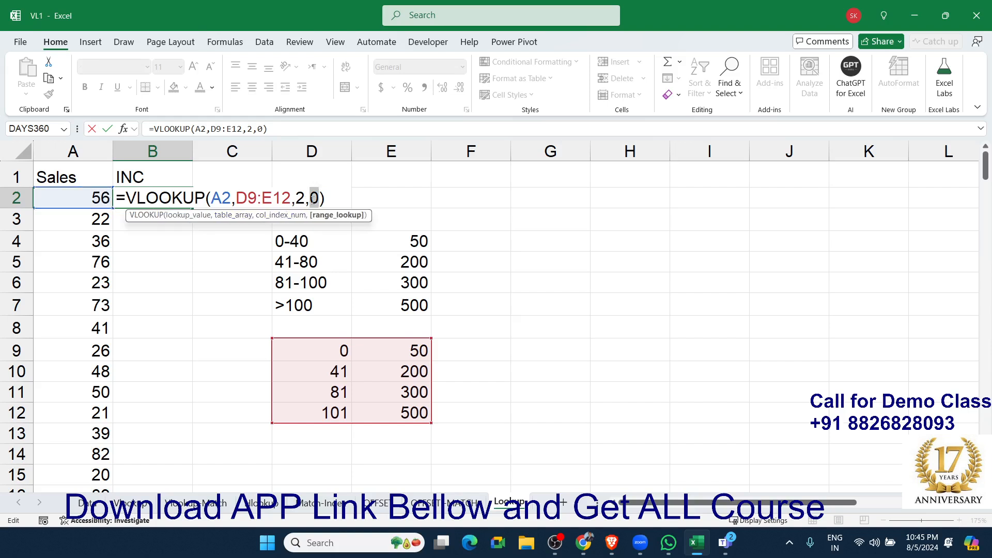
{"action": "type", "text": "1"}
{"action": "key", "text": "BackSpace"}
{"action": "type", "text": "tru"}
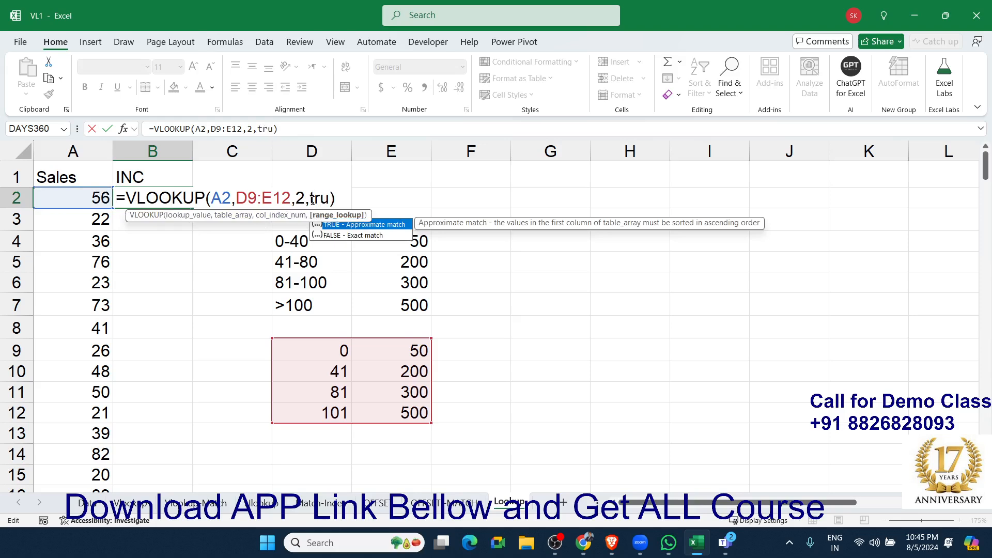
{"action": "key", "text": "Tab"}
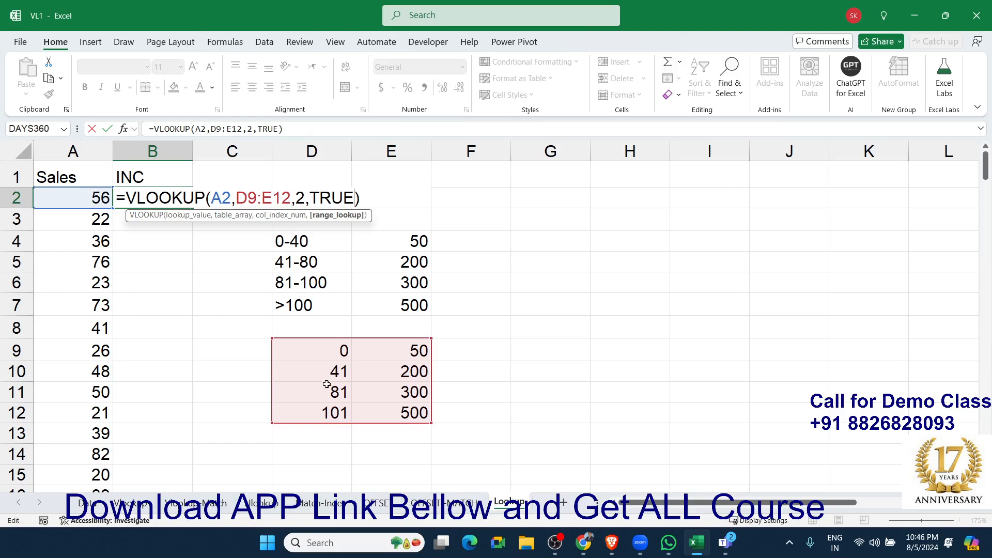
{"action": "key", "text": "Return"}
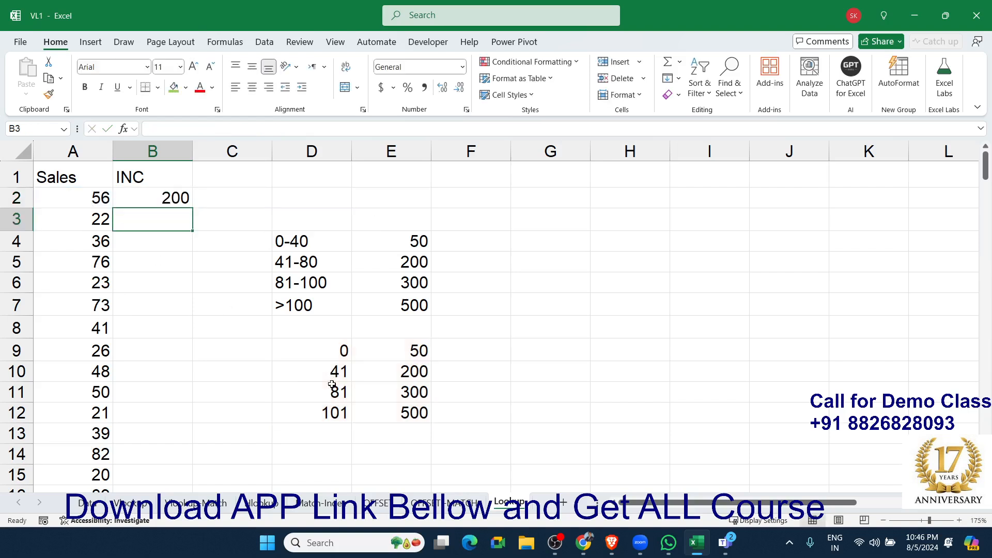
Review the arguments of the approximate-match VLOOKUP formula in B2.
{"action": "left_click", "coordinate": [177, 204]}
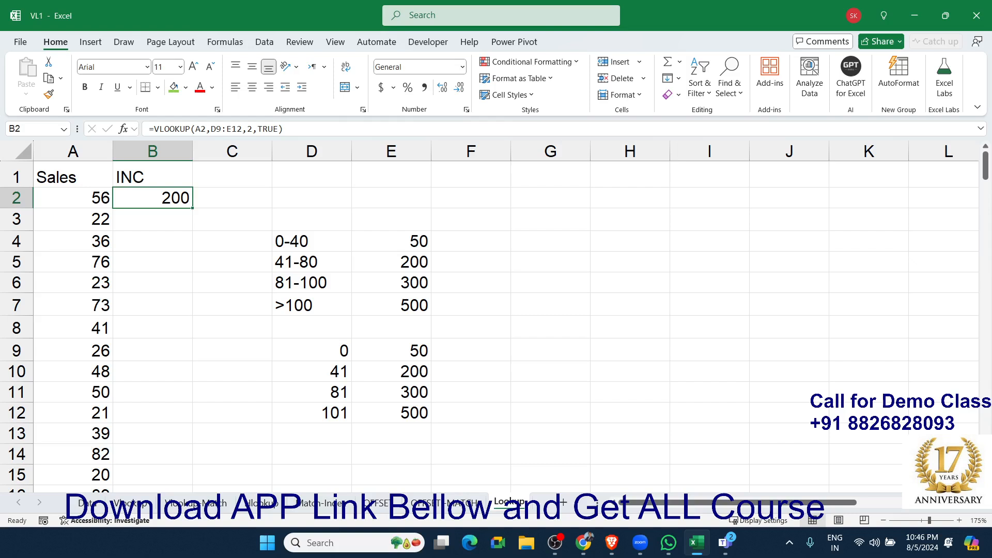
{"action": "double_click", "coordinate": [159, 193]}
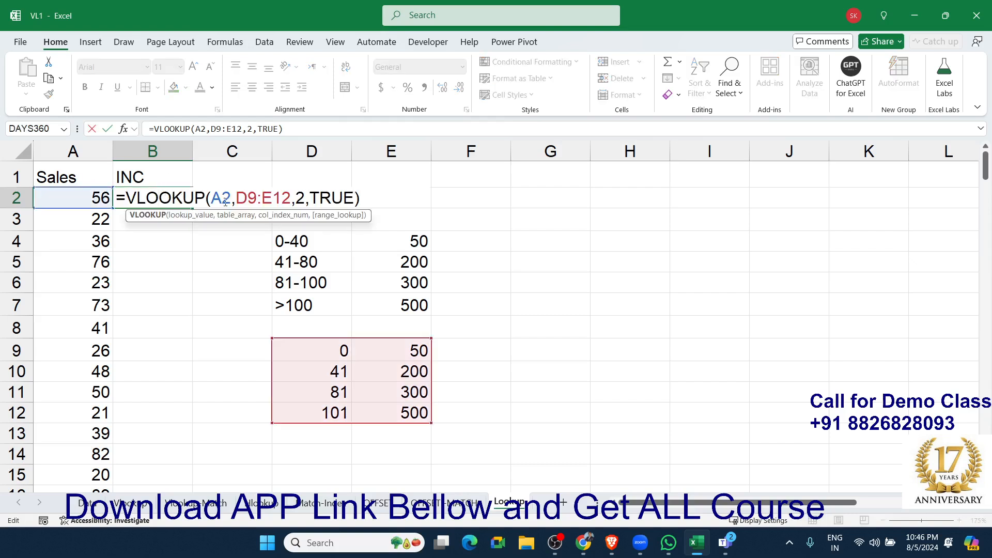
{"action": "key", "text": "Return"}
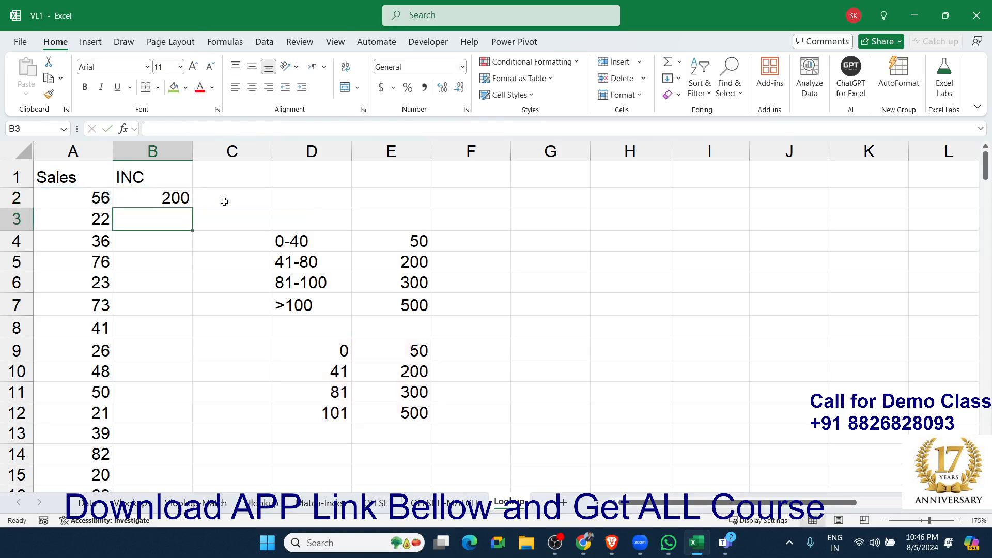
Enter a LOOKUP formula in B3 that looks up A3 in D9:D12 and returns the matching incentive from E9:E12.
{"action": "type", "text": "=loo"}
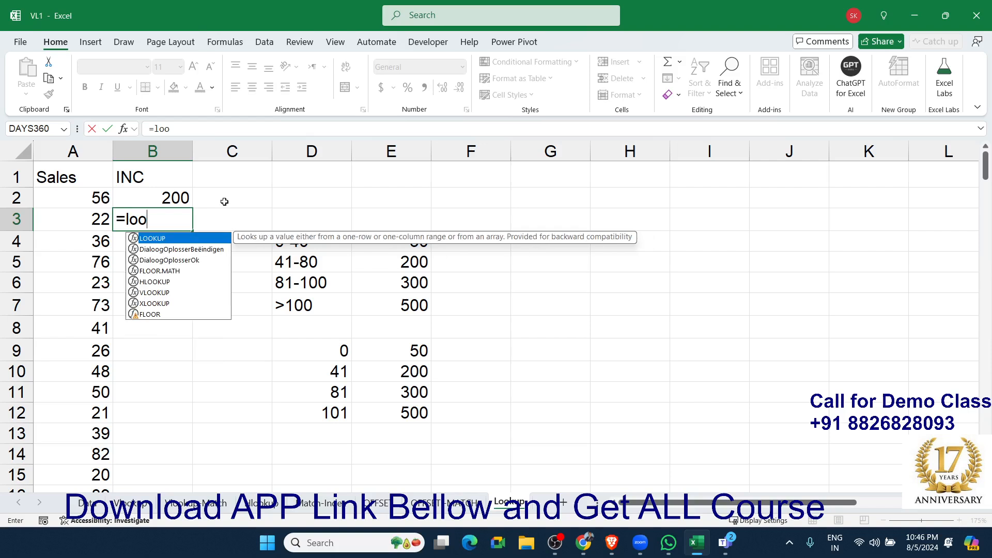
{"action": "key", "text": "Tab"}
{"action": "key", "text": "Left"}
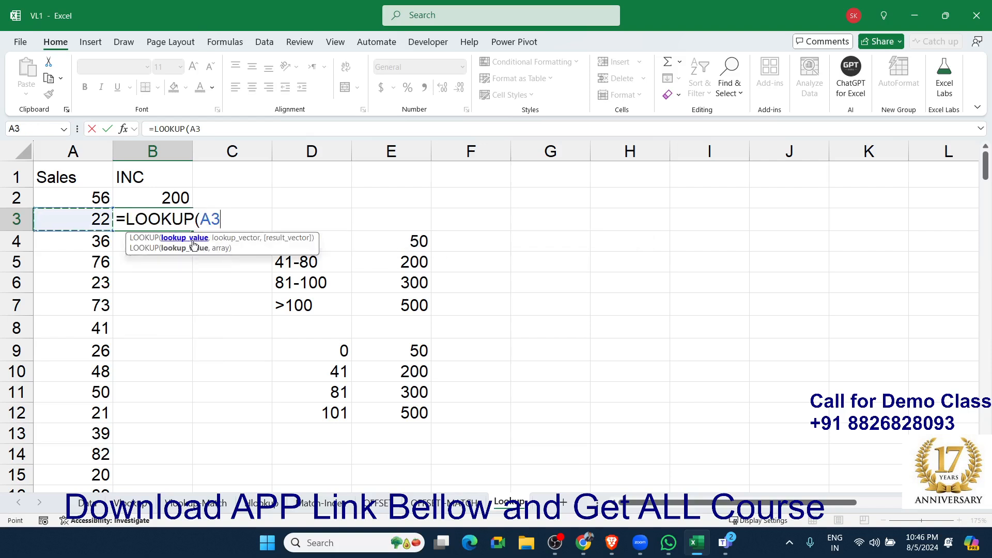
{"action": "type", "text": ","}
{"action": "left_click_drag", "start_coordinate": [310, 350], "coordinate": [277, 412]}
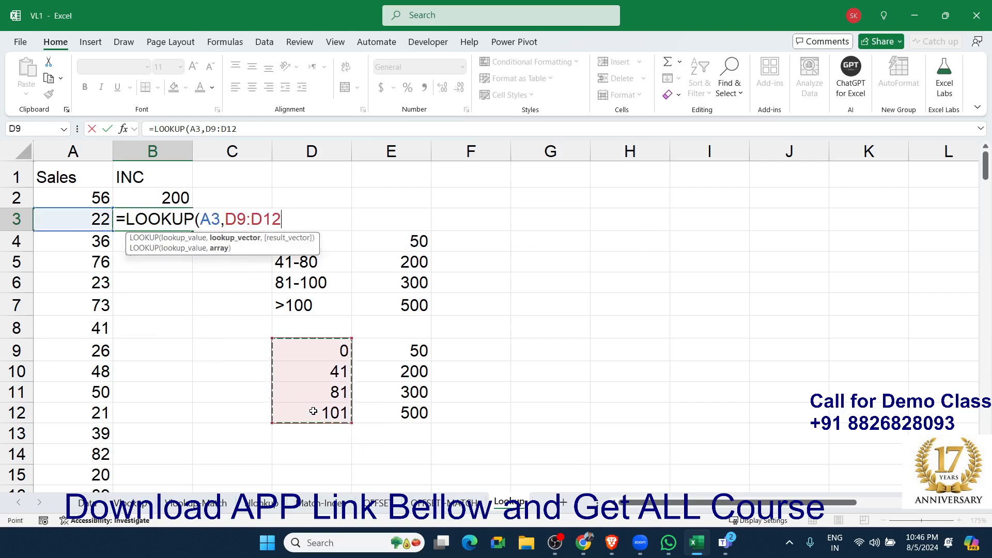
{"action": "type", "text": ","}
{"action": "left_click_drag", "start_coordinate": [417, 350], "coordinate": [410, 414]}
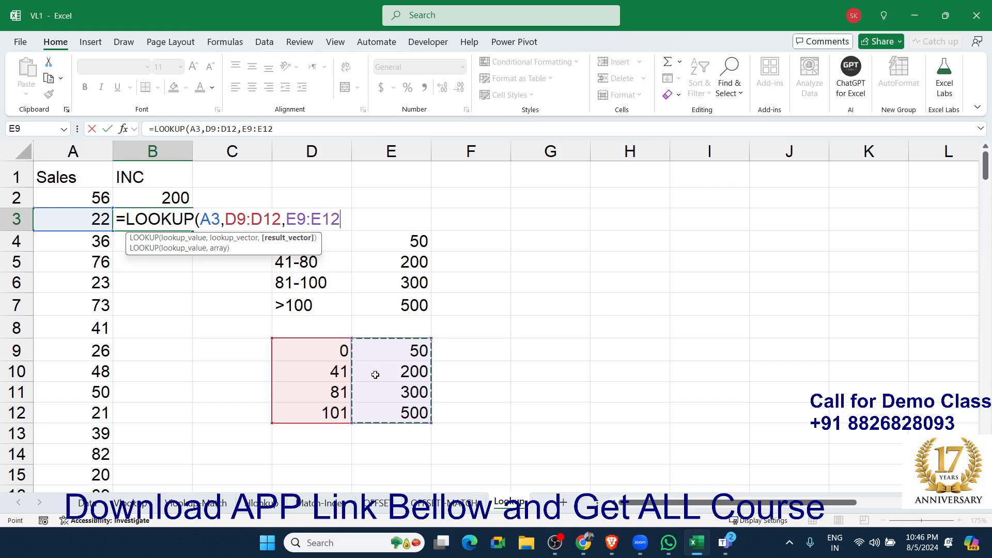
{"action": "key", "text": "Return"}
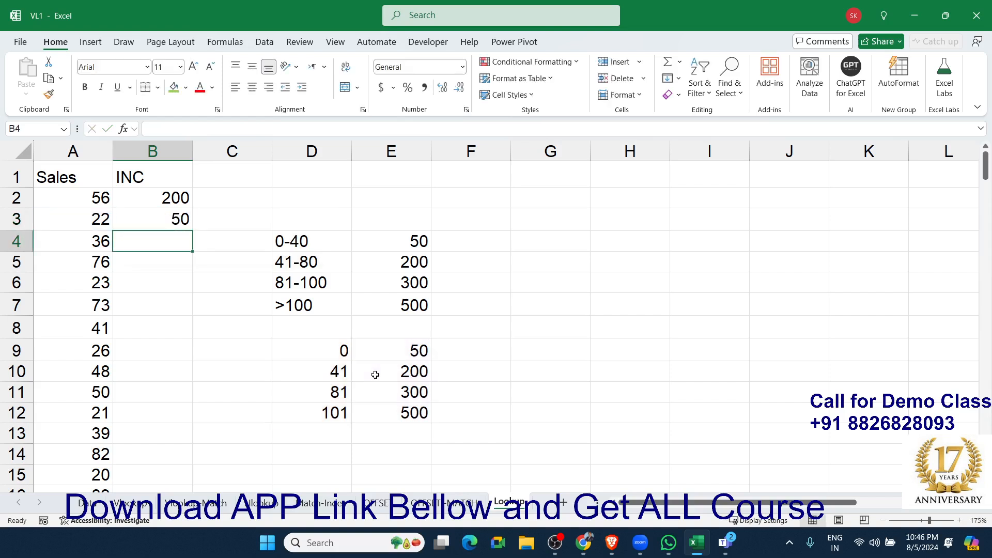
Enter =LOOKUP(A4,{0,41,81,101},{50,200,300,500}) in B4, using array constants instead of cell ranges.
{"action": "type", "text": "=loo"}
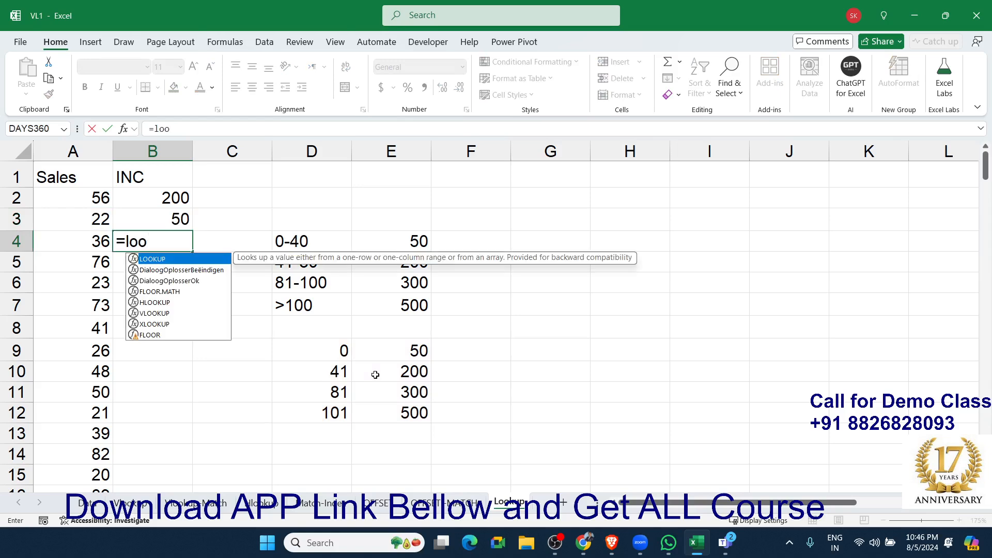
{"action": "key", "text": "Tab"}
{"action": "key", "text": "Left"}
{"action": "type", "text": ","}
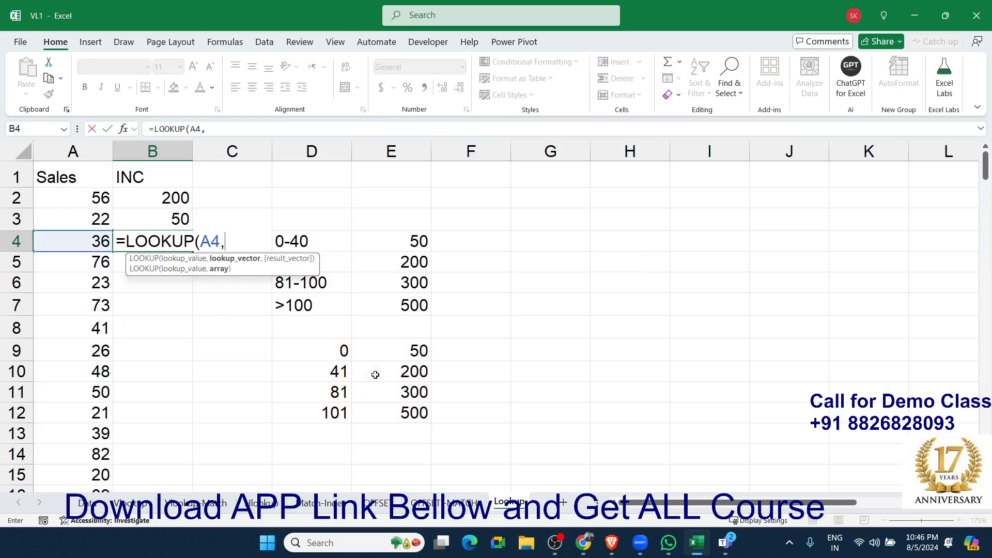
{"action": "type", "text": "{0,41,81,101"}
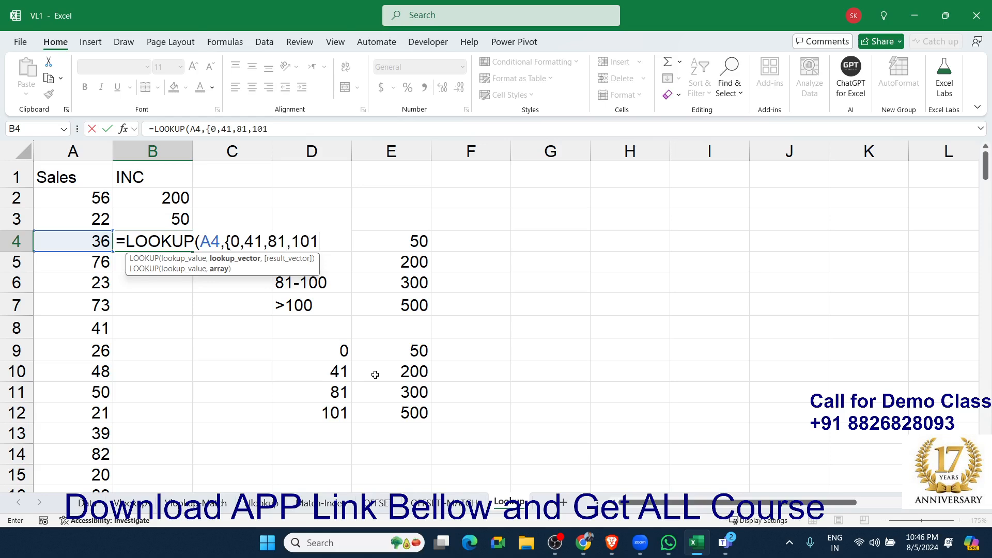
{"action": "type", "text": "},{"}
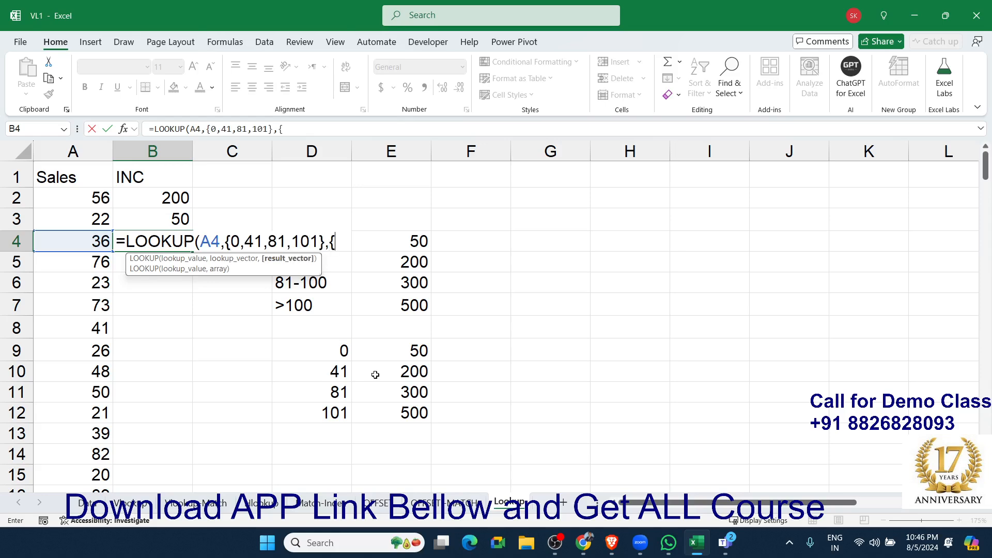
{"action": "type", "text": "50,200,"}
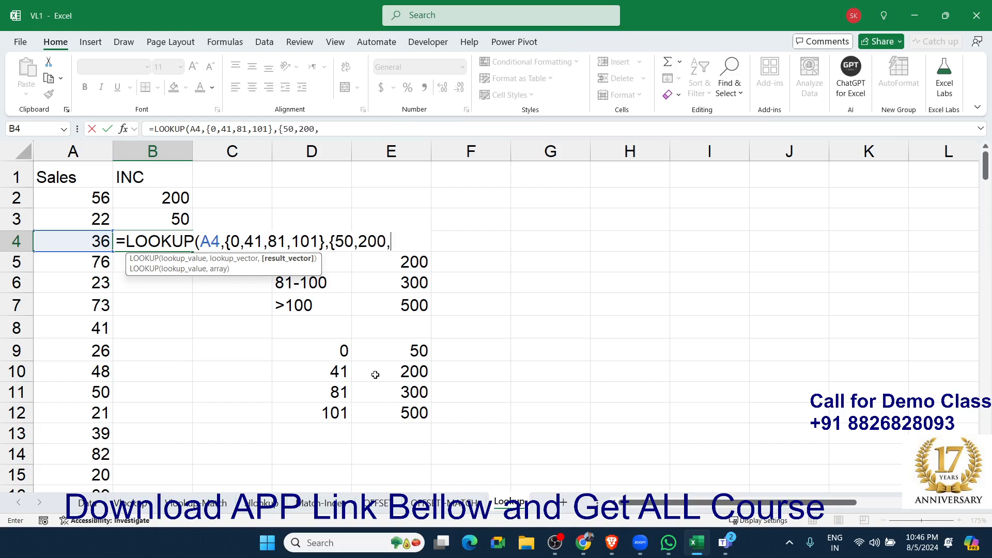
{"action": "type", "text": "300,5"}
{"action": "type", "text": "00,500"}
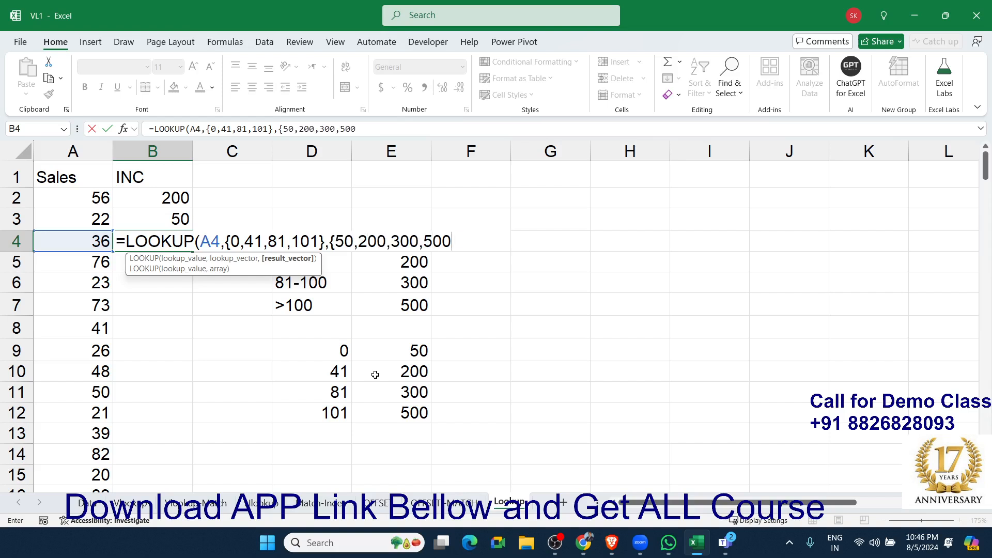
{"action": "type", "text": "}"}
{"action": "key", "text": "Return"}
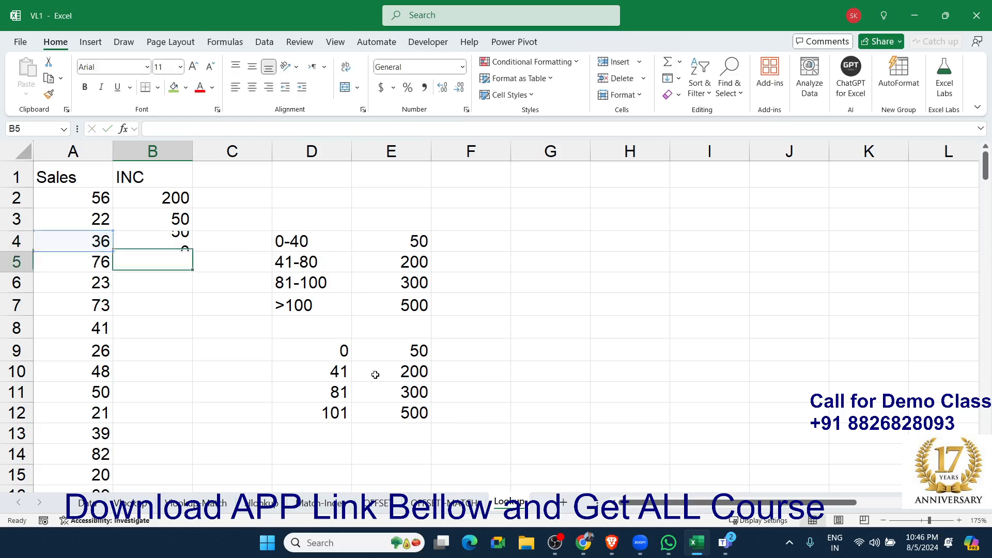
{"action": "key", "text": "Up"}
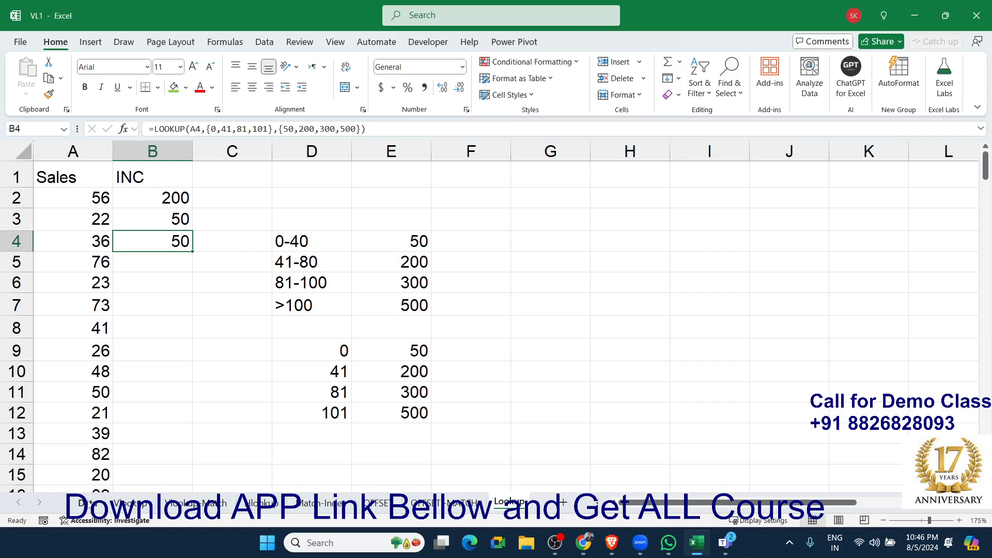
Review the VLOOKUP, VLOOKUP-MATCH, HLOOKUP, Match-Index, OFFSET and OFFSET-MATCH example sheets, then return to the Lookup sheet.
{"action": "left_click", "coordinate": [124, 503]}
{"action": "left_click_drag", "start_coordinate": [133, 277], "coordinate": [307, 350]}
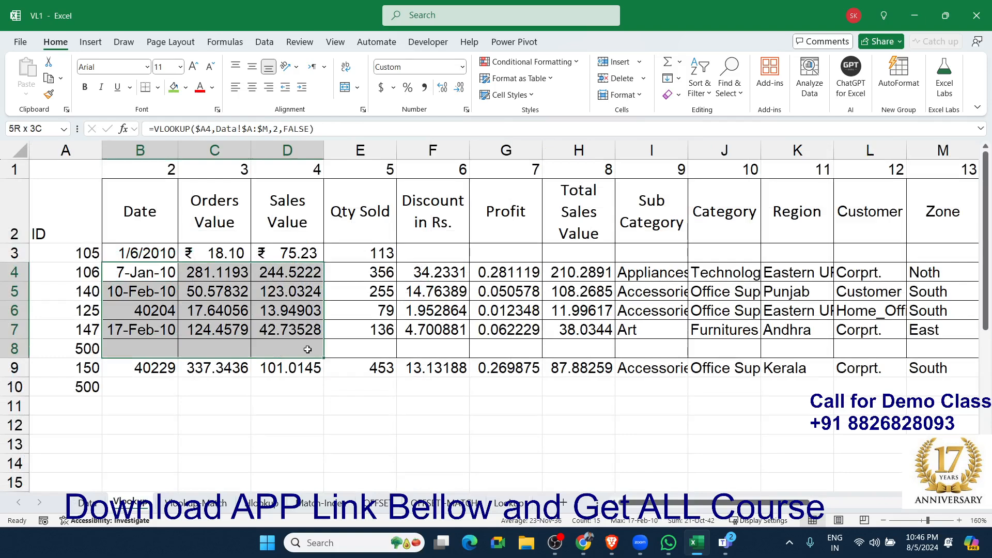
{"action": "left_click", "coordinate": [195, 502]}
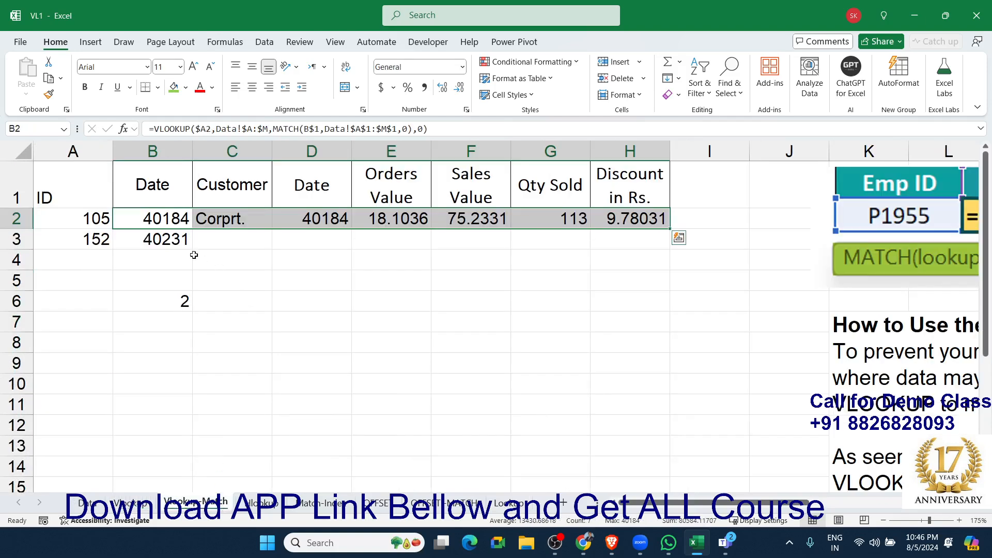
{"action": "left_click_drag", "start_coordinate": [166, 221], "coordinate": [274, 277]}
{"action": "left_click", "coordinate": [259, 503]}
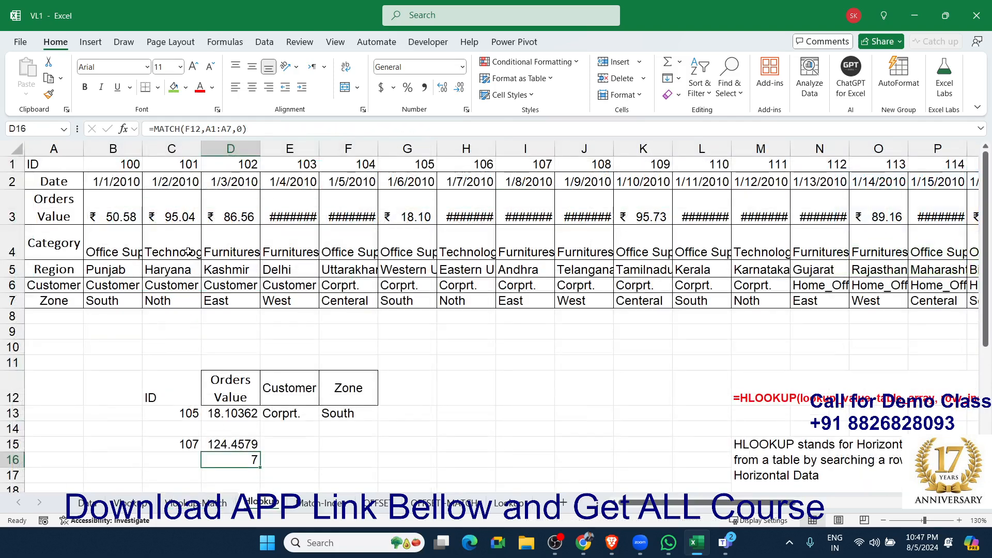
{"action": "left_click", "coordinate": [323, 502]}
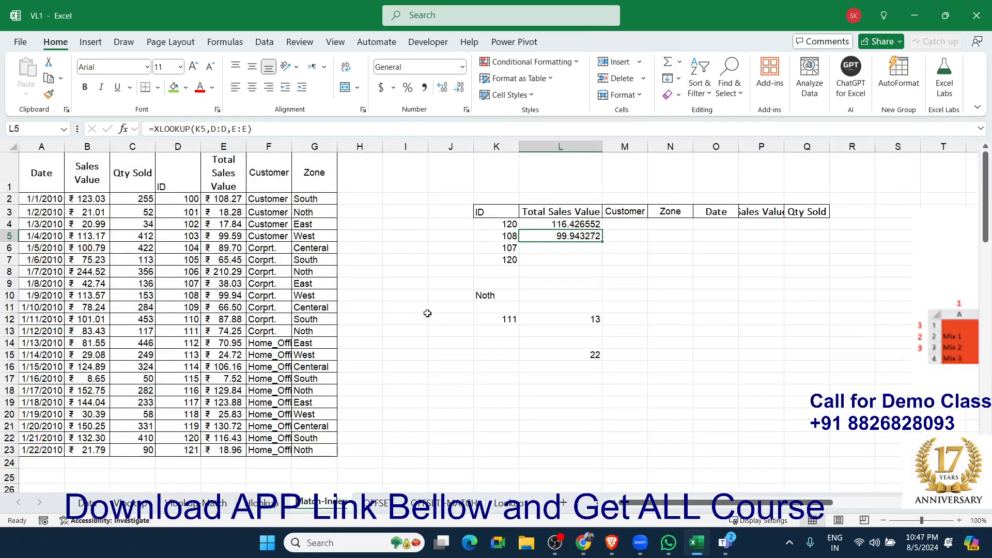
{"action": "left_click", "coordinate": [377, 503]}
{"action": "left_click", "coordinate": [422, 504]}
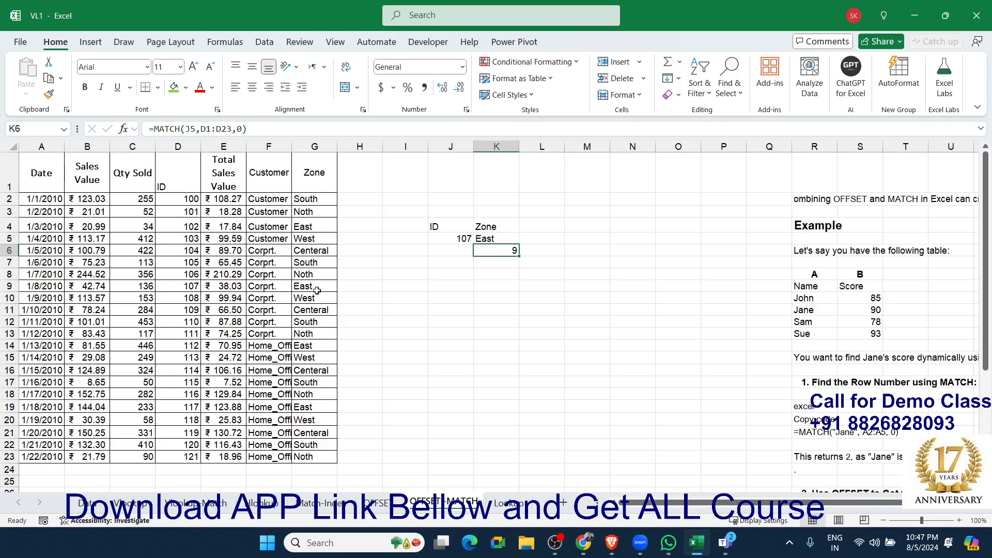
{"action": "left_click", "coordinate": [517, 502]}
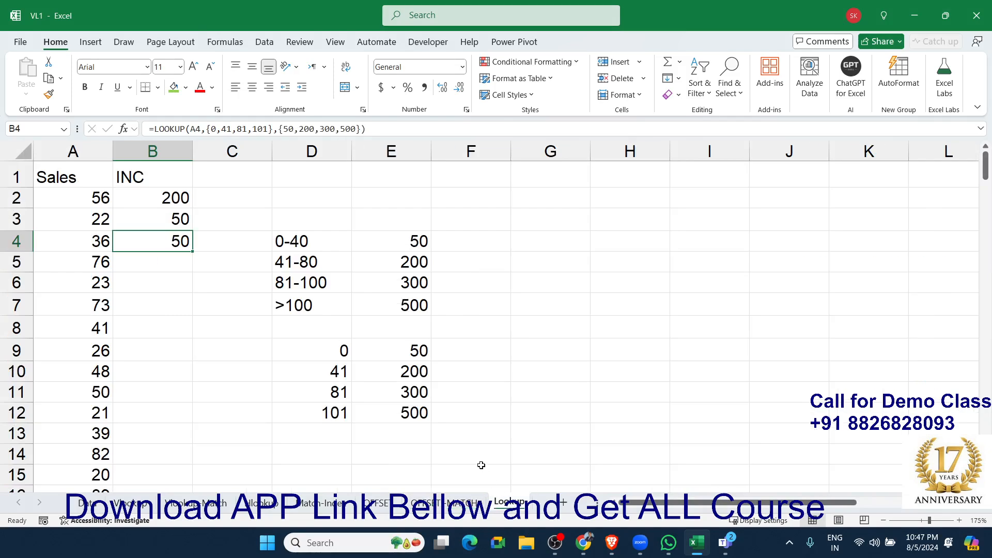